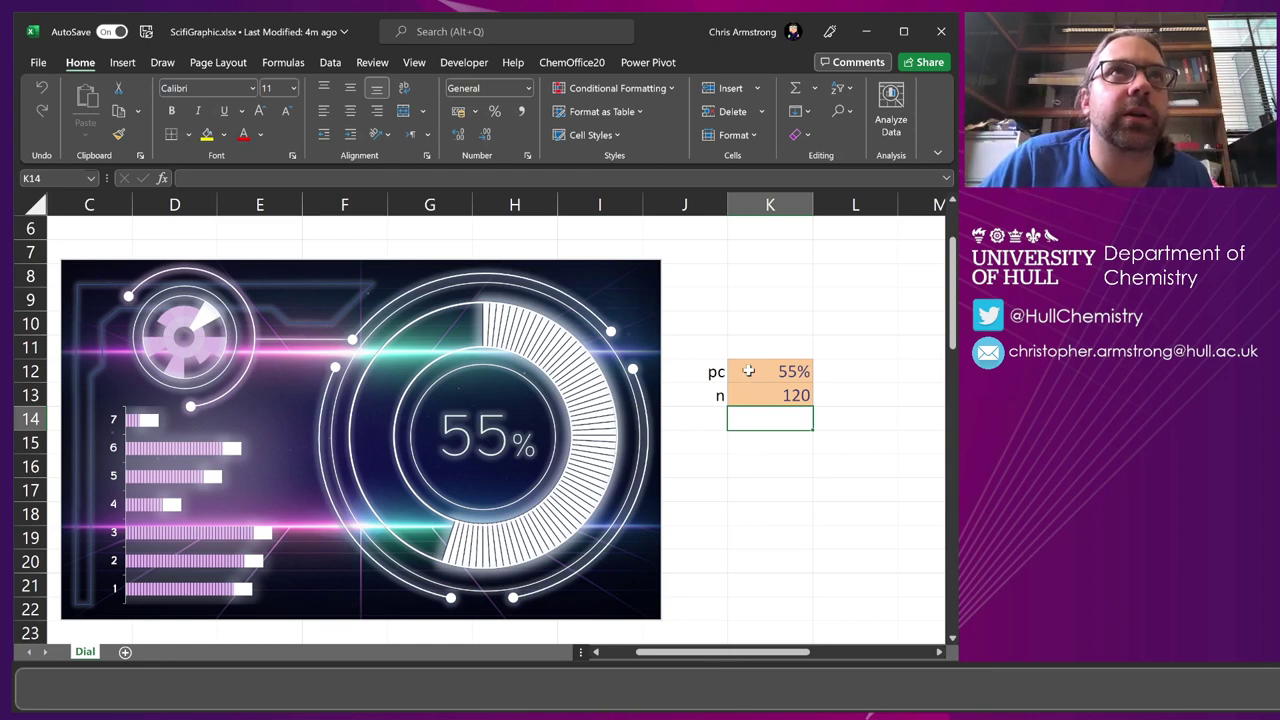
Step: Set the percentage pc in K12 to 77%
click(750, 371)
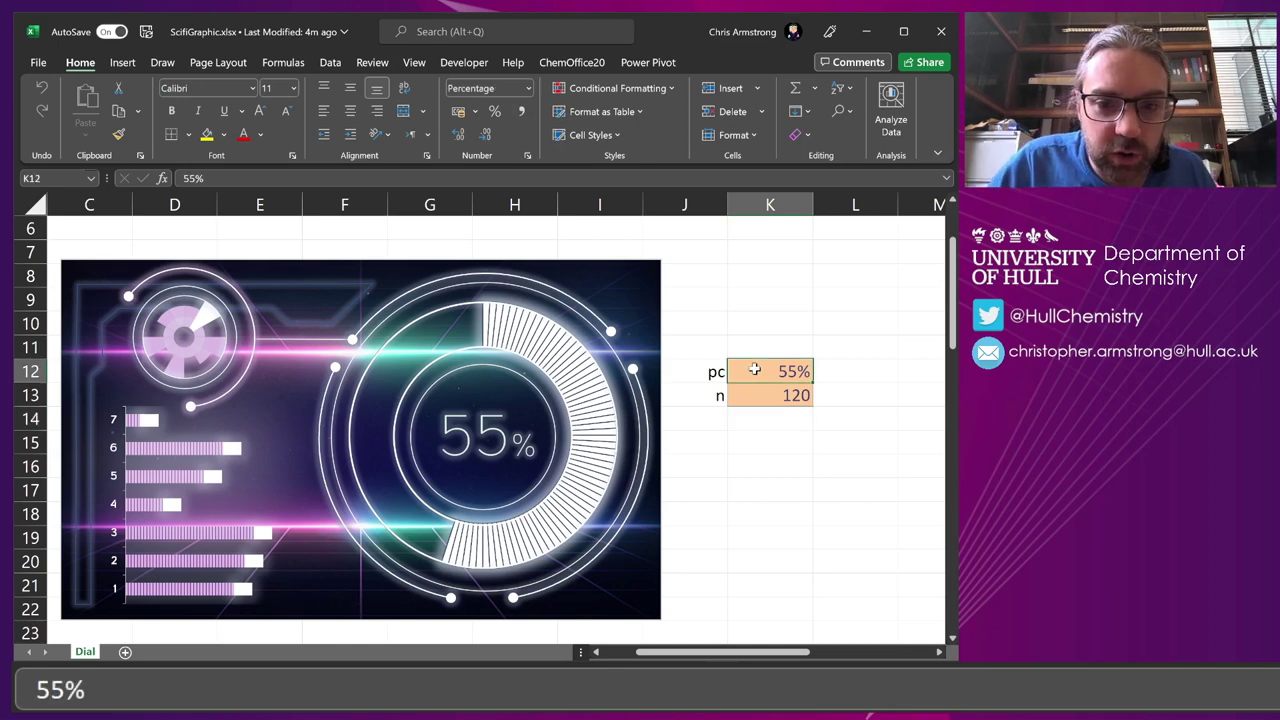
click(128, 296)
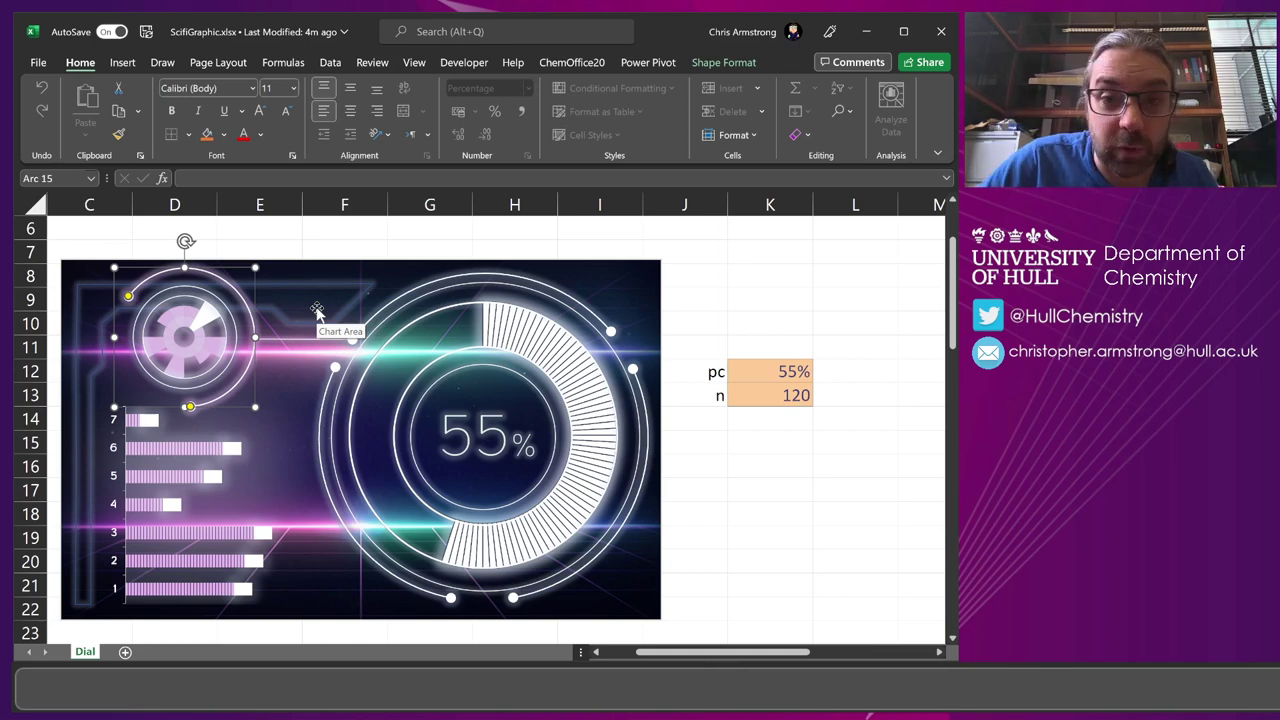
click(757, 268)
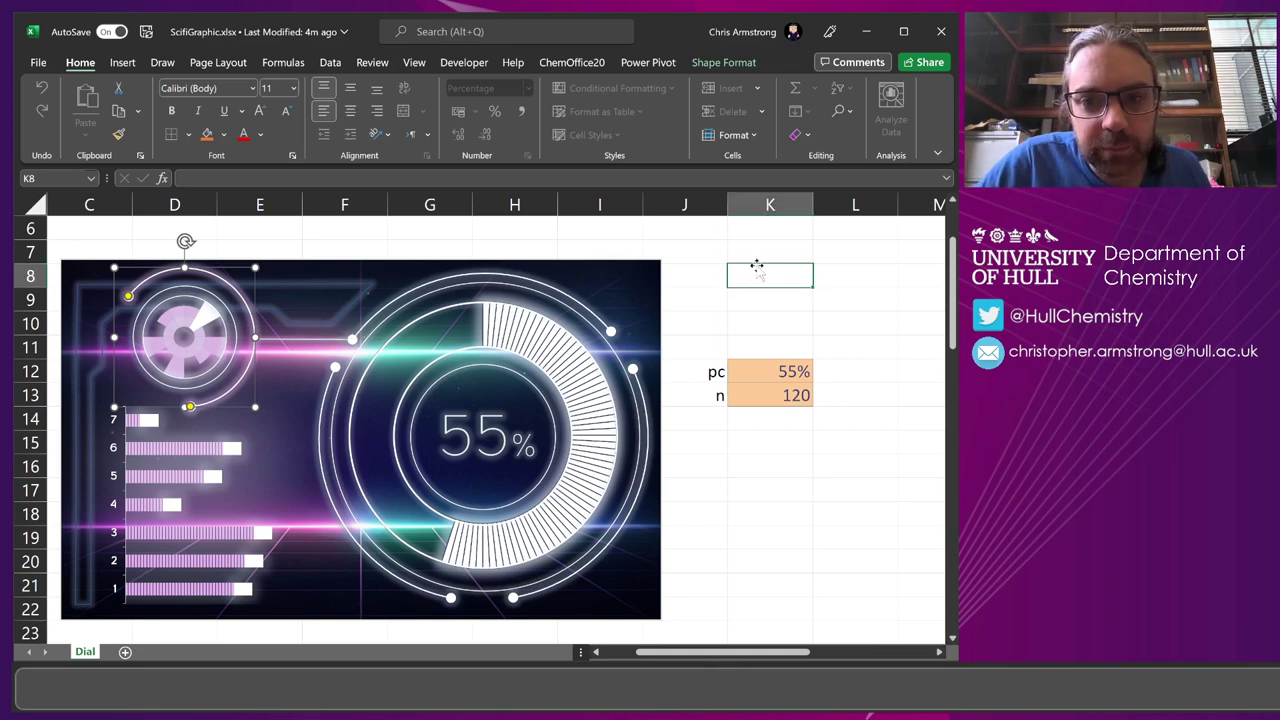
click(757, 373)
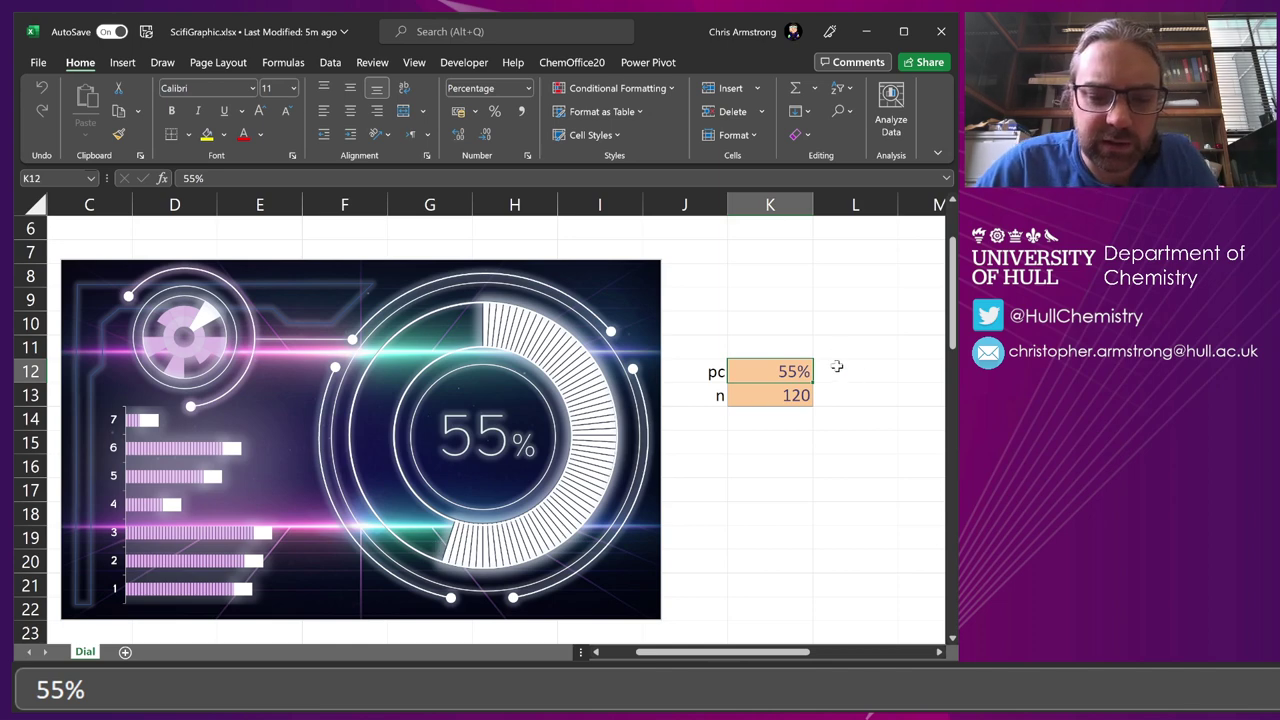
text(77)
key(Return)
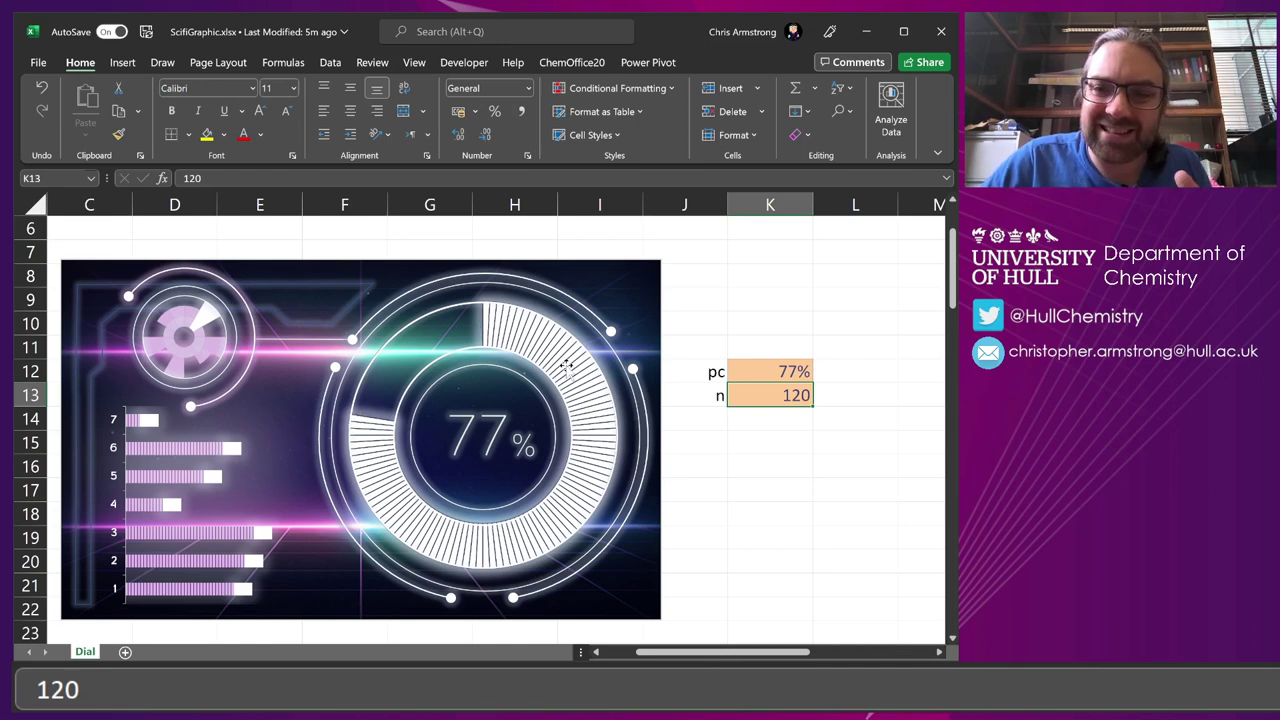
Step: Set the segment count n in K13 to 50
mouse_move(566, 367)
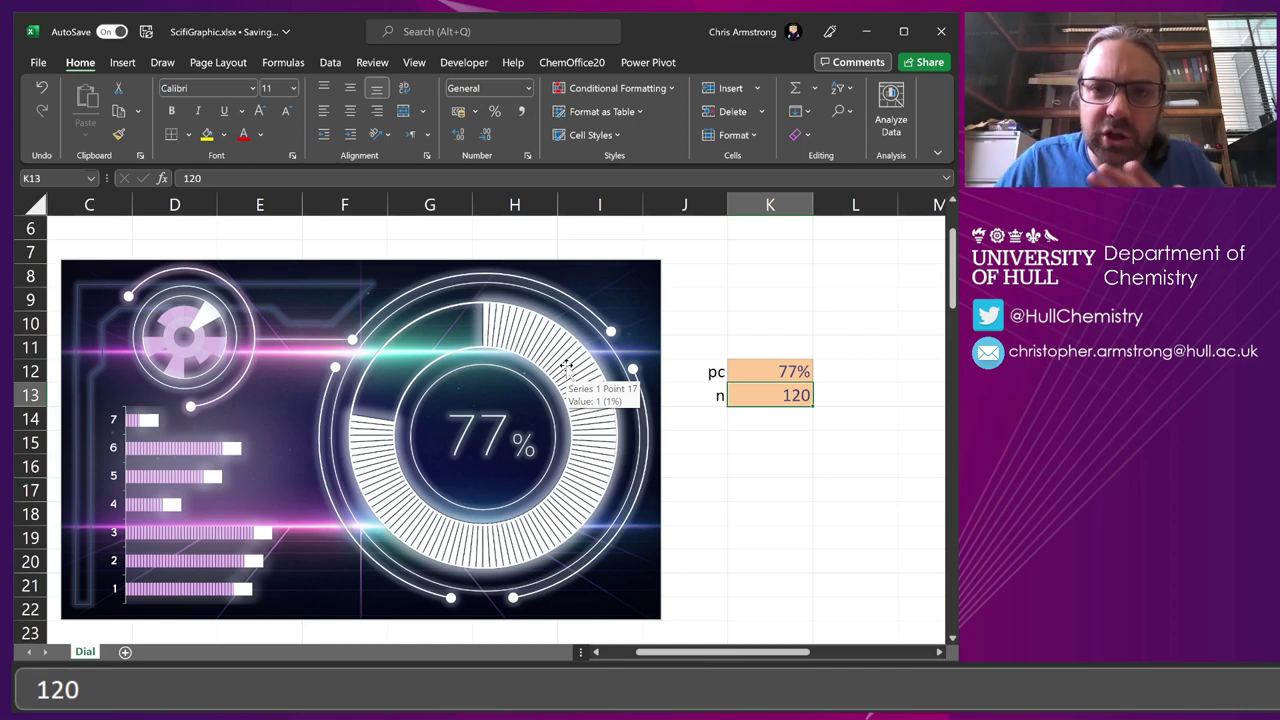
click(752, 366)
click(789, 397)
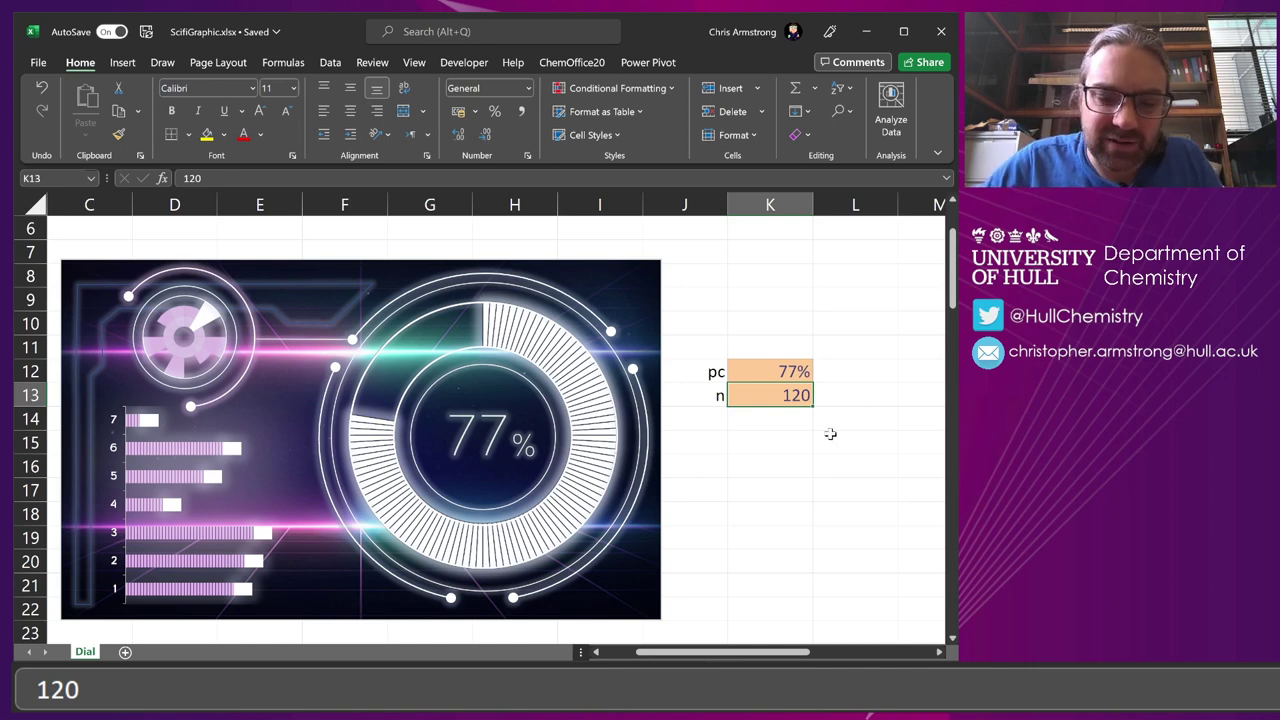
text(50)
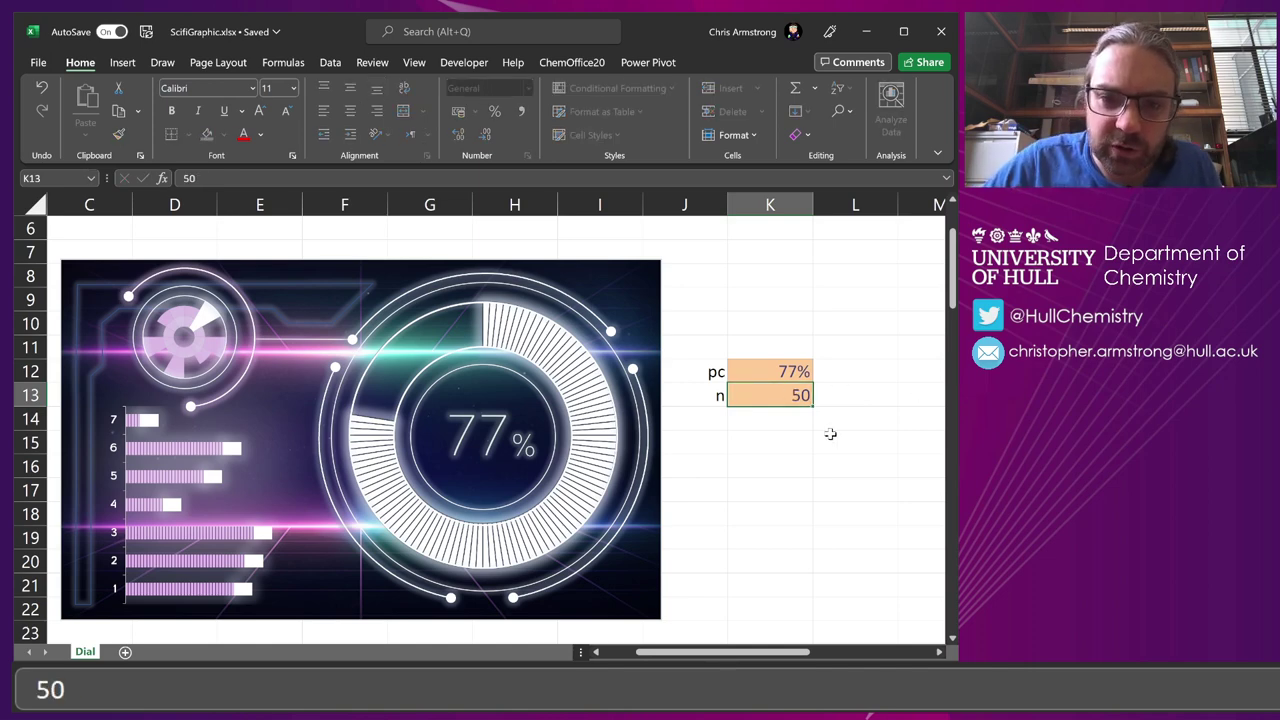
key(Return)
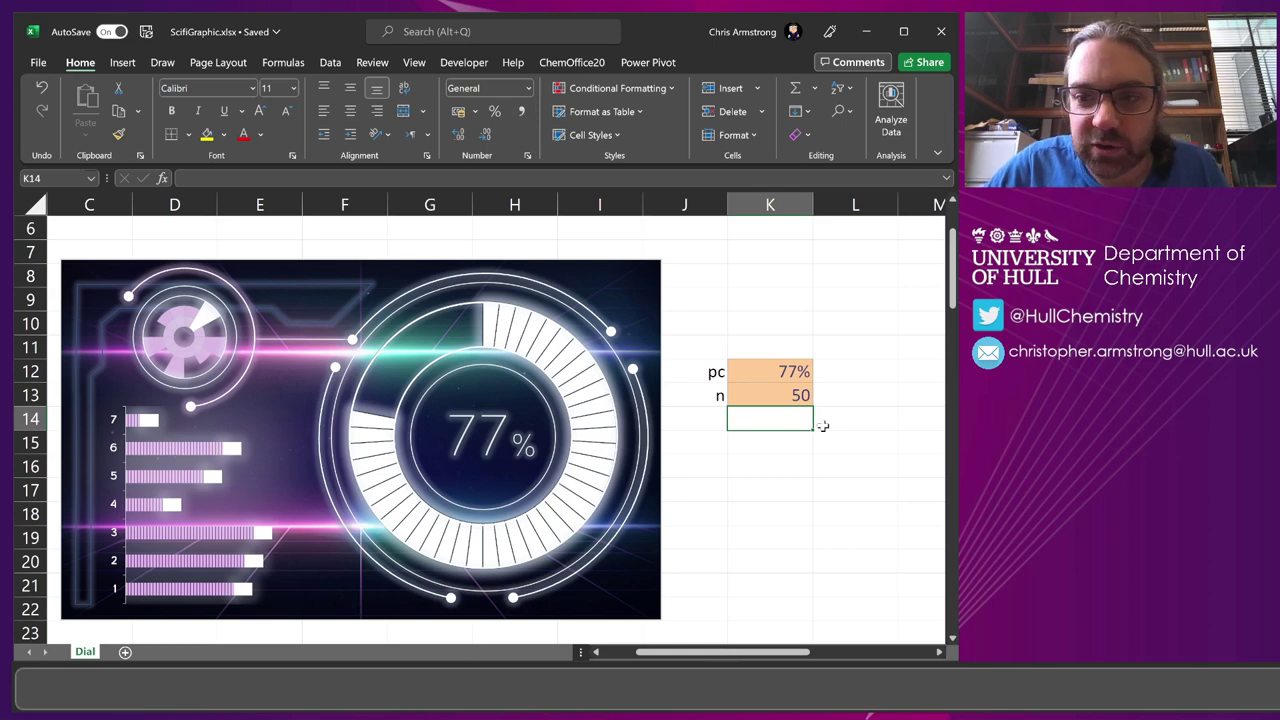
Step: Set the segment count n in K13 to 20
click(758, 395)
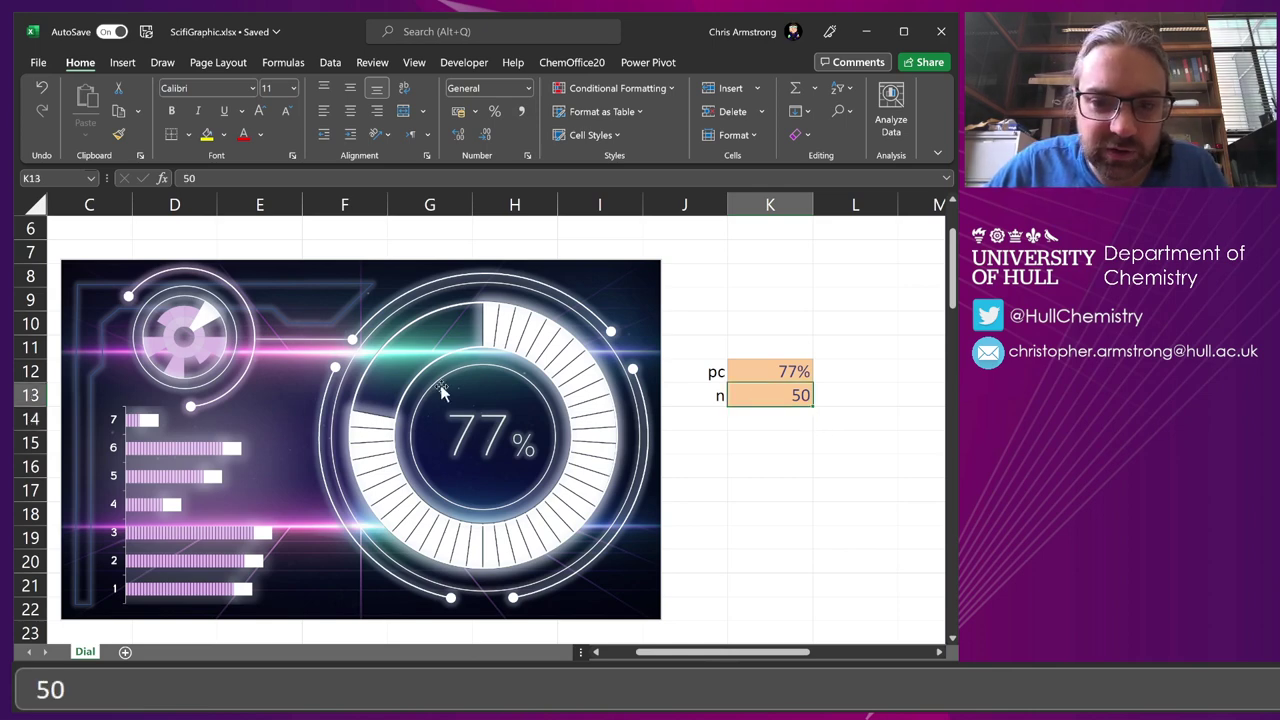
click(786, 369)
click(800, 396)
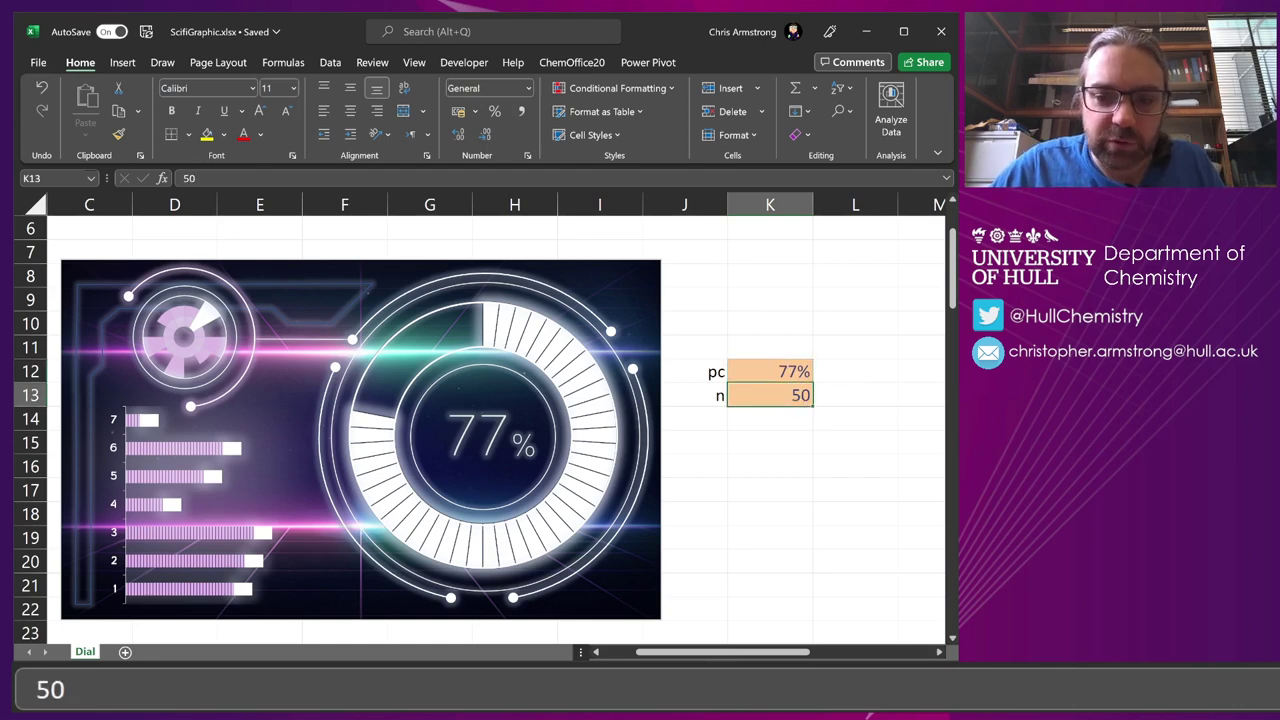
text(20)
key(Return)
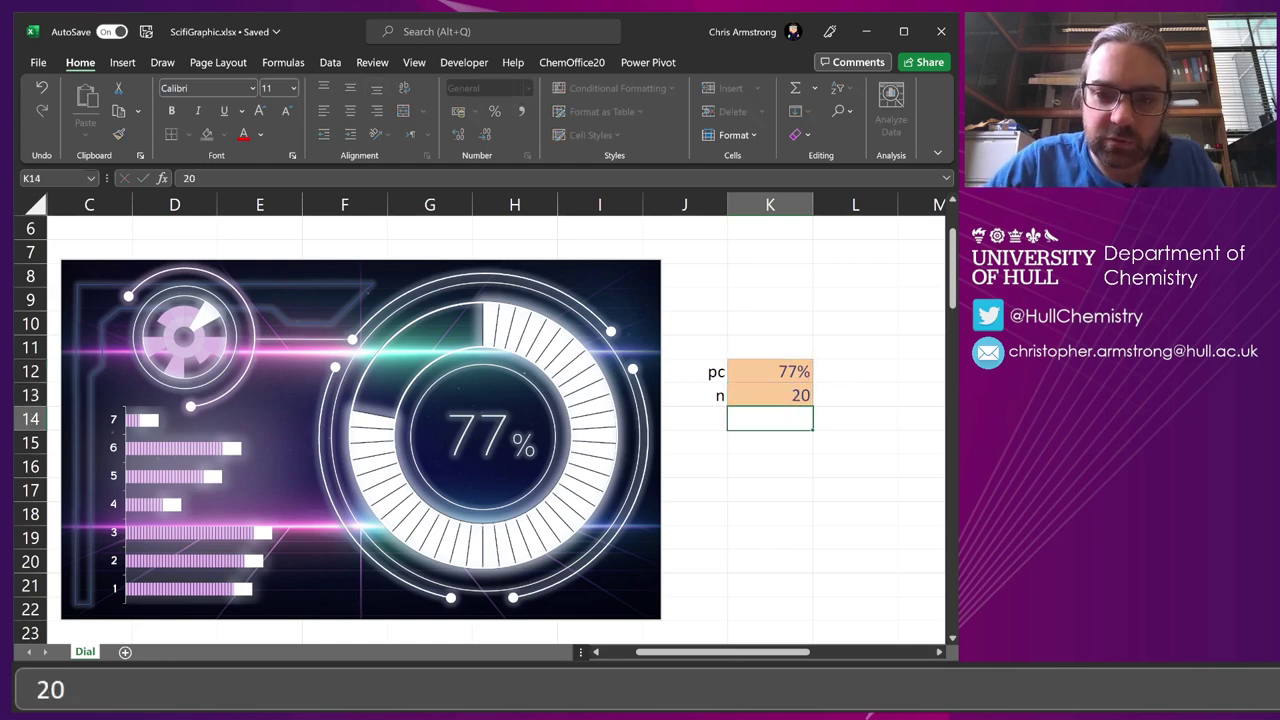
Step: Set the percentage pc in K12 to 70%
click(756, 370)
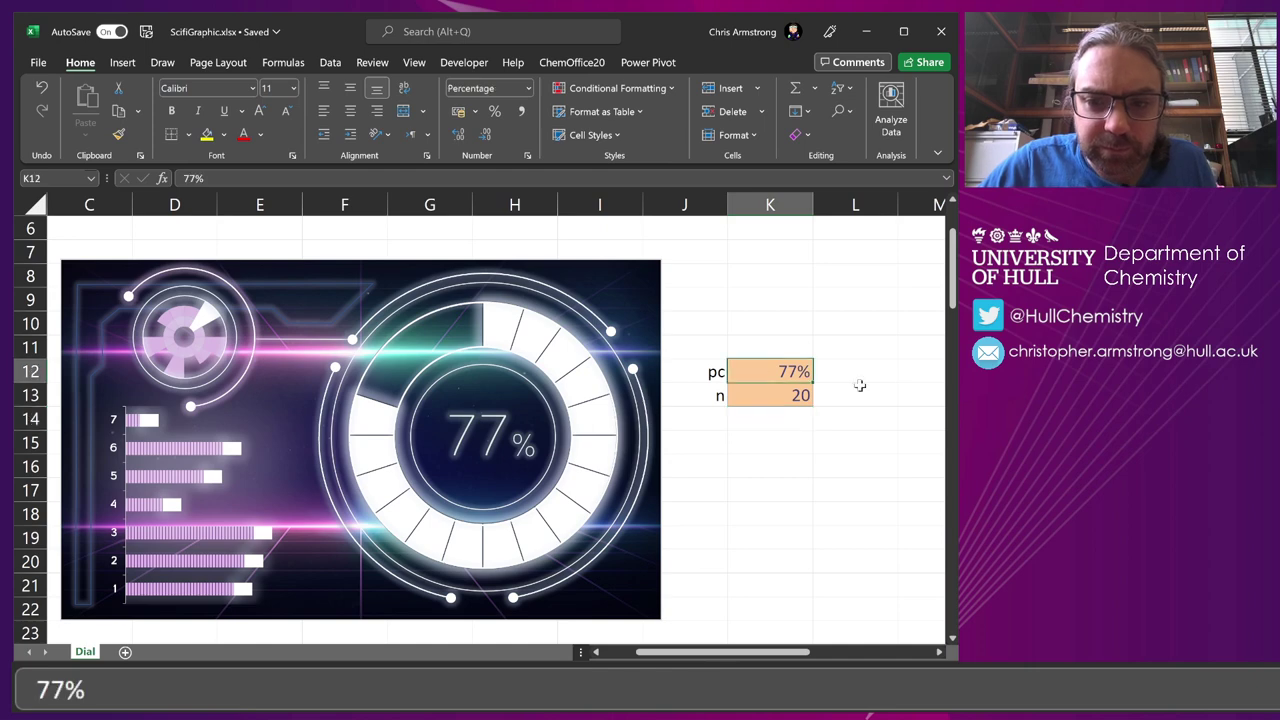
text(70)
key(Return)
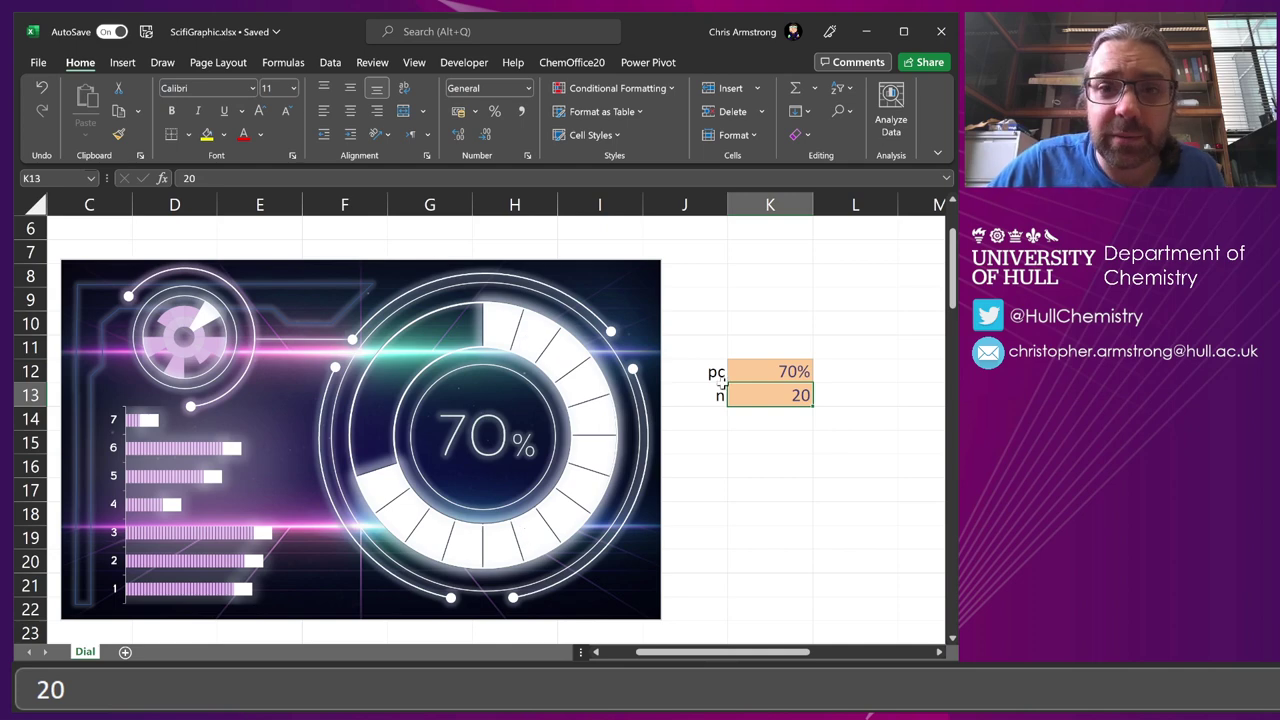
click(790, 376)
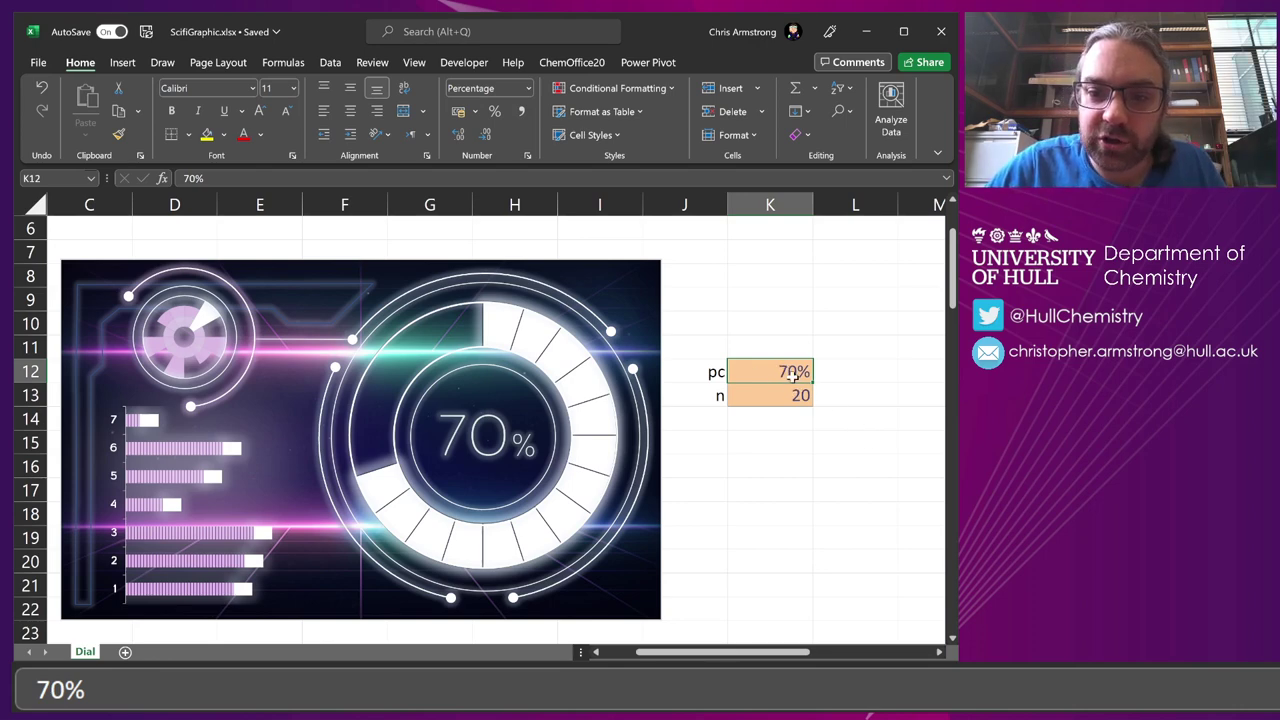
Step: Step pc in K12 through 71, 72, 73, 74, 75 and 76%
text(71)
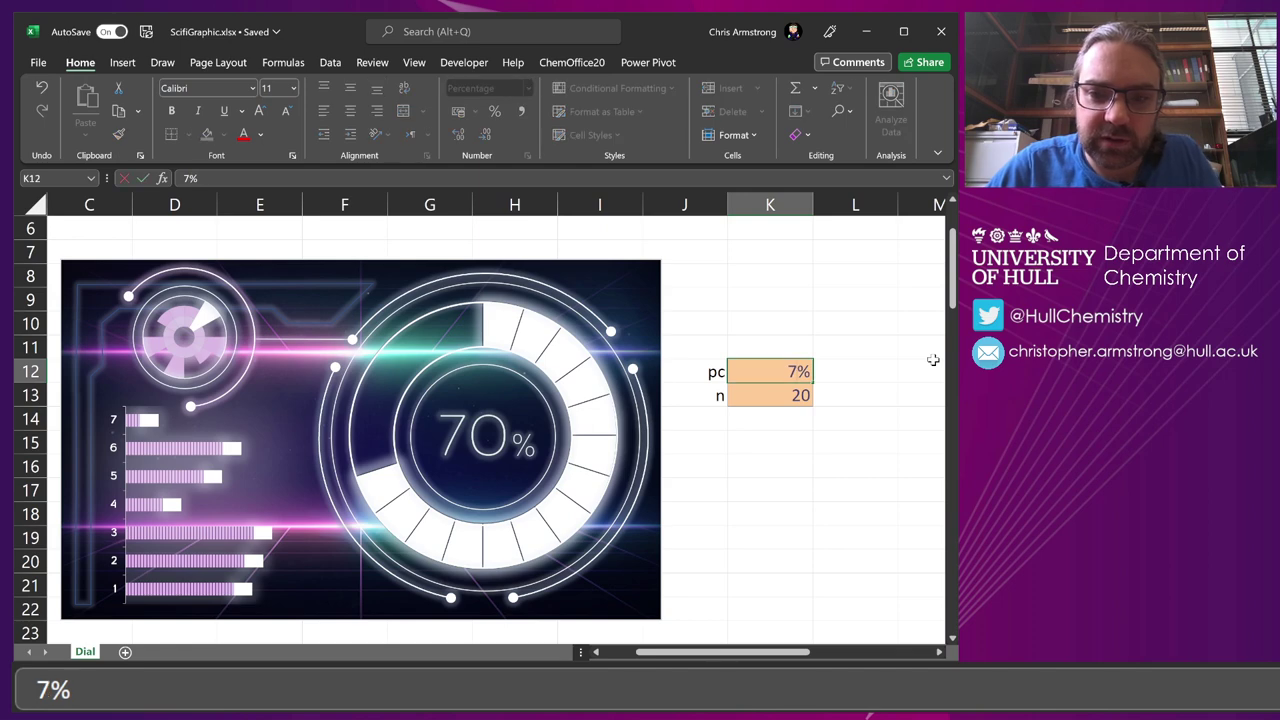
key(Return)
key(Up)
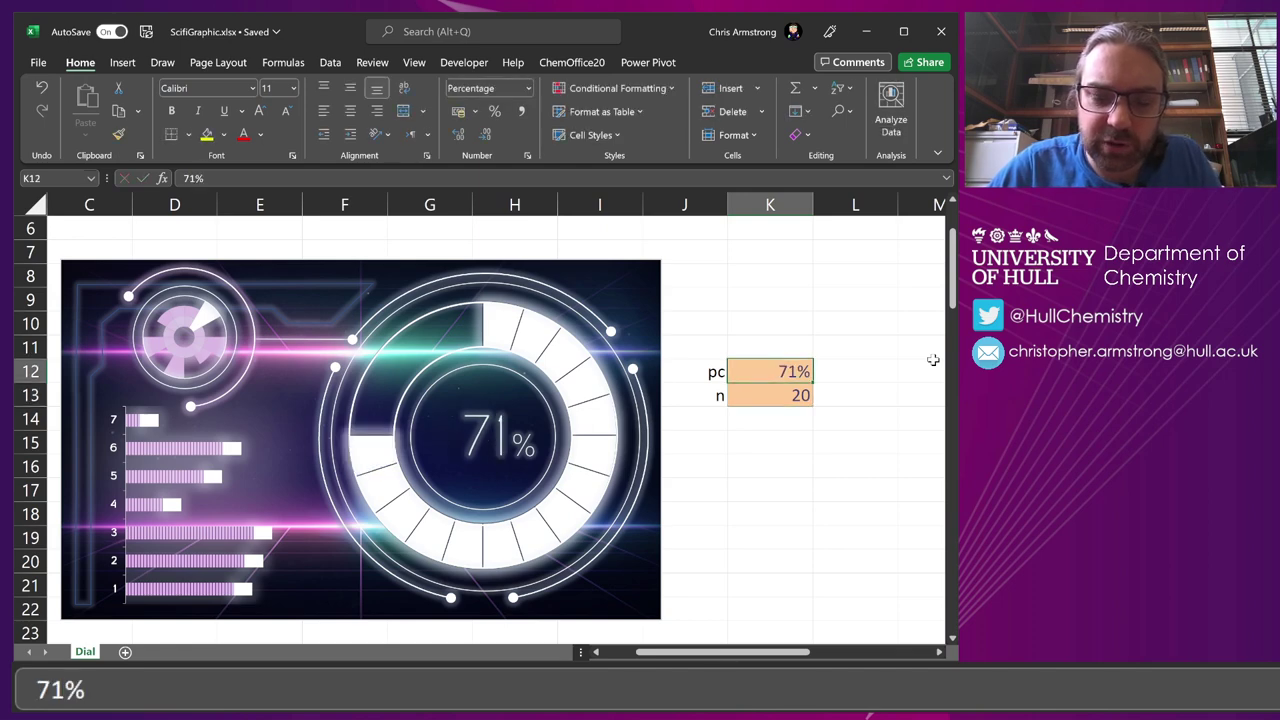
text(72)
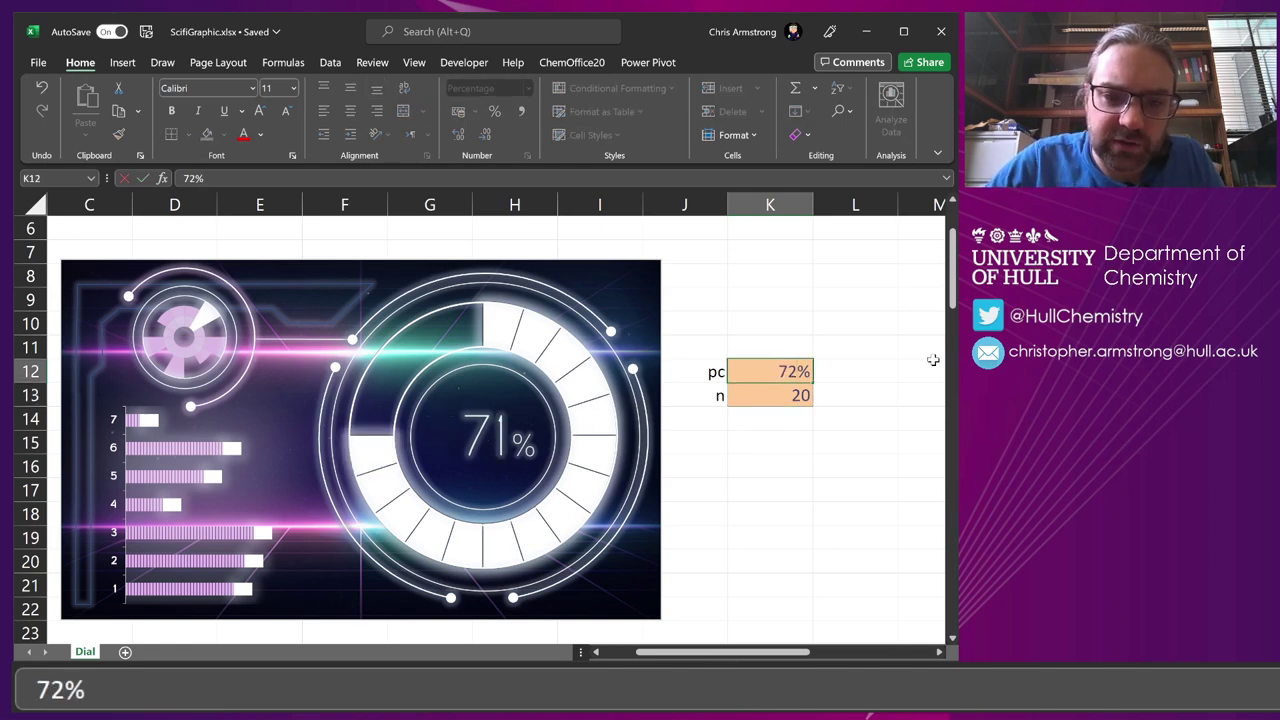
key(Return)
key(Up)
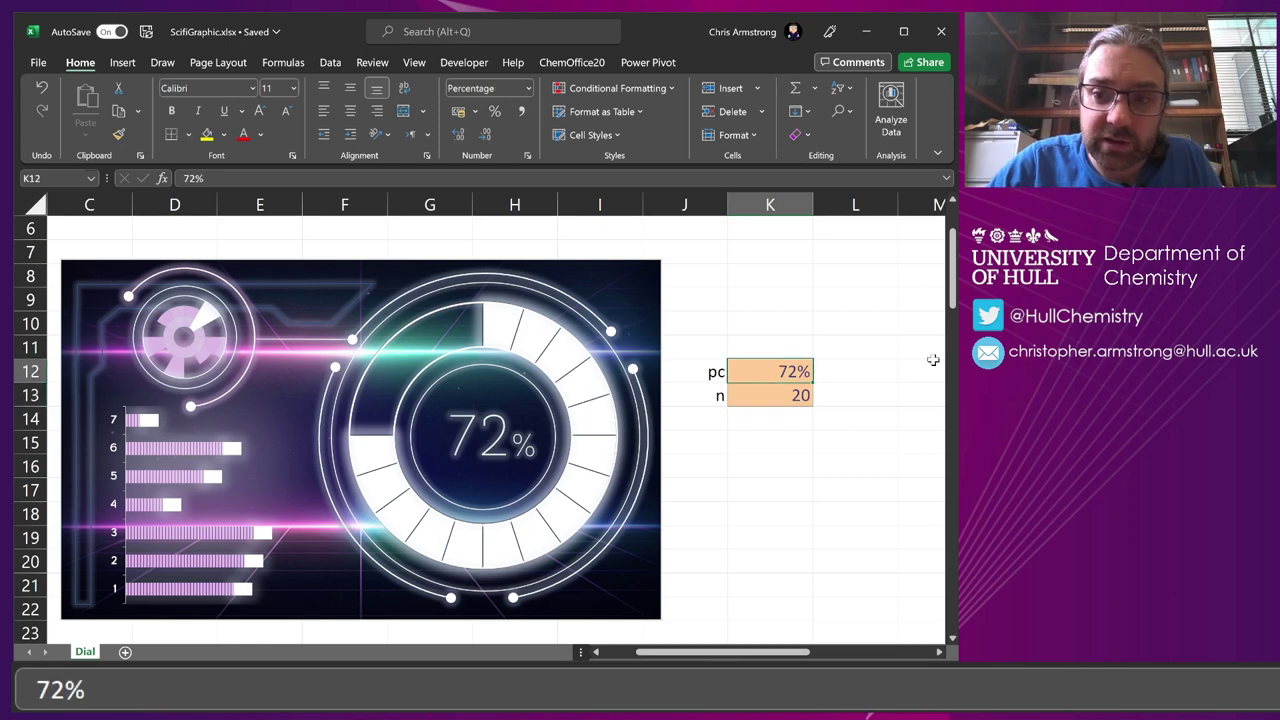
text(73)
key(Return)
key(Up)
text(74)
key(Return)
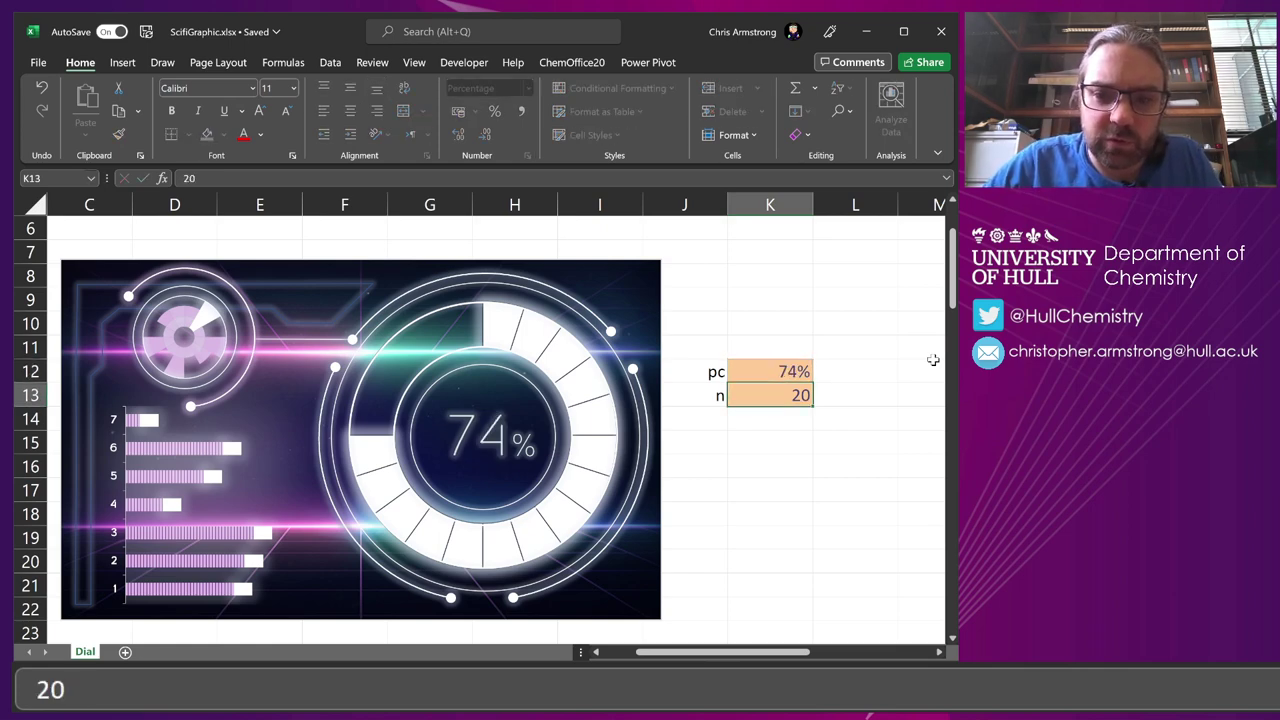
key(Up)
text(75)
key(Return)
key(Up)
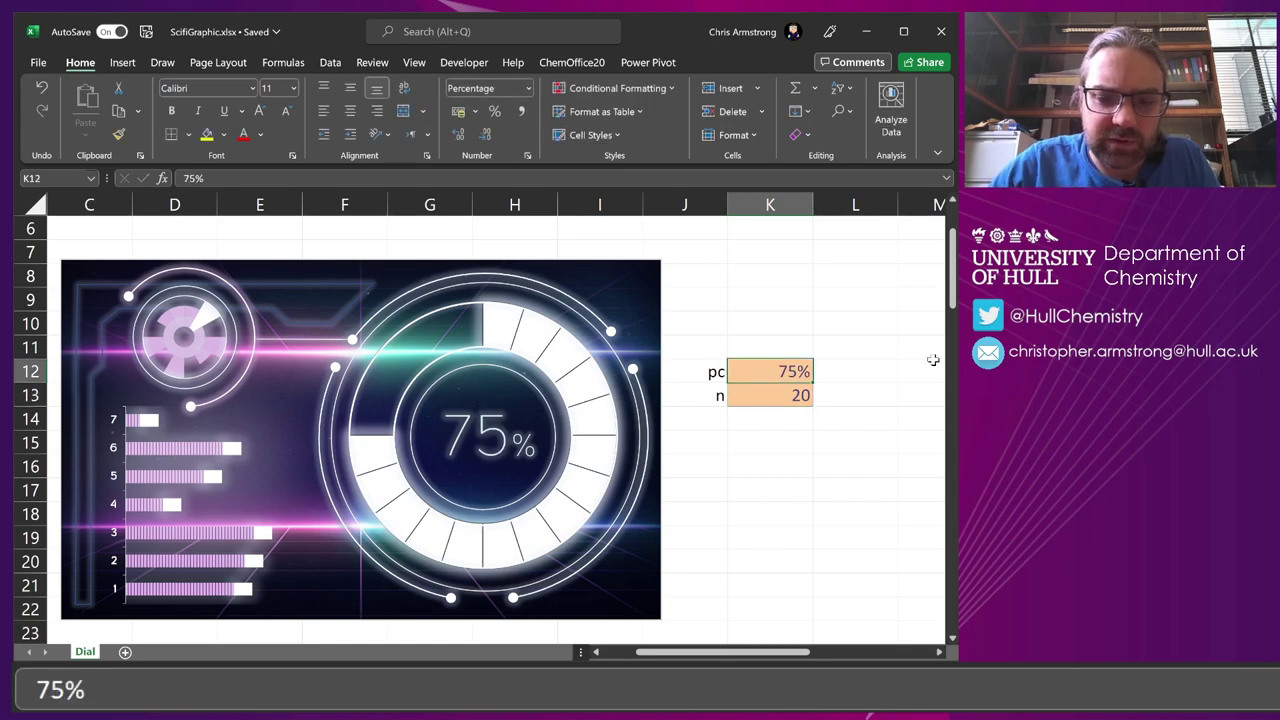
text(7)
text(6)
key(Return)
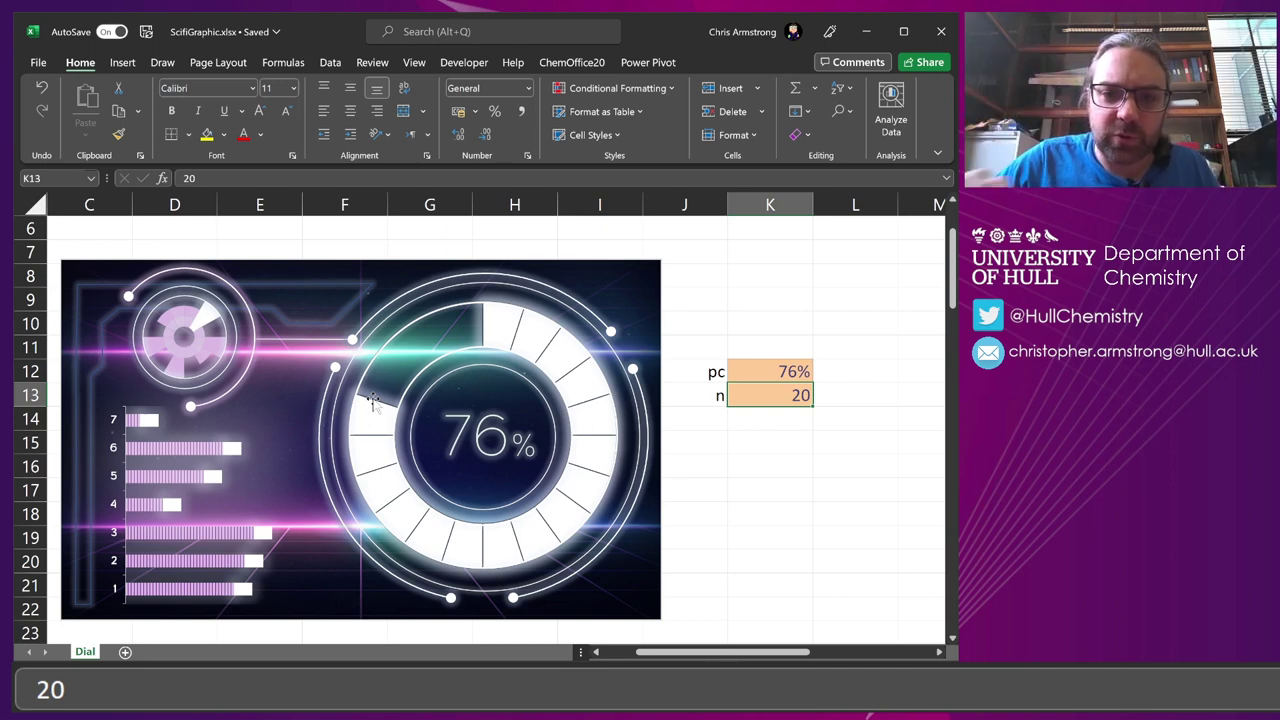
mouse_move(523, 318)
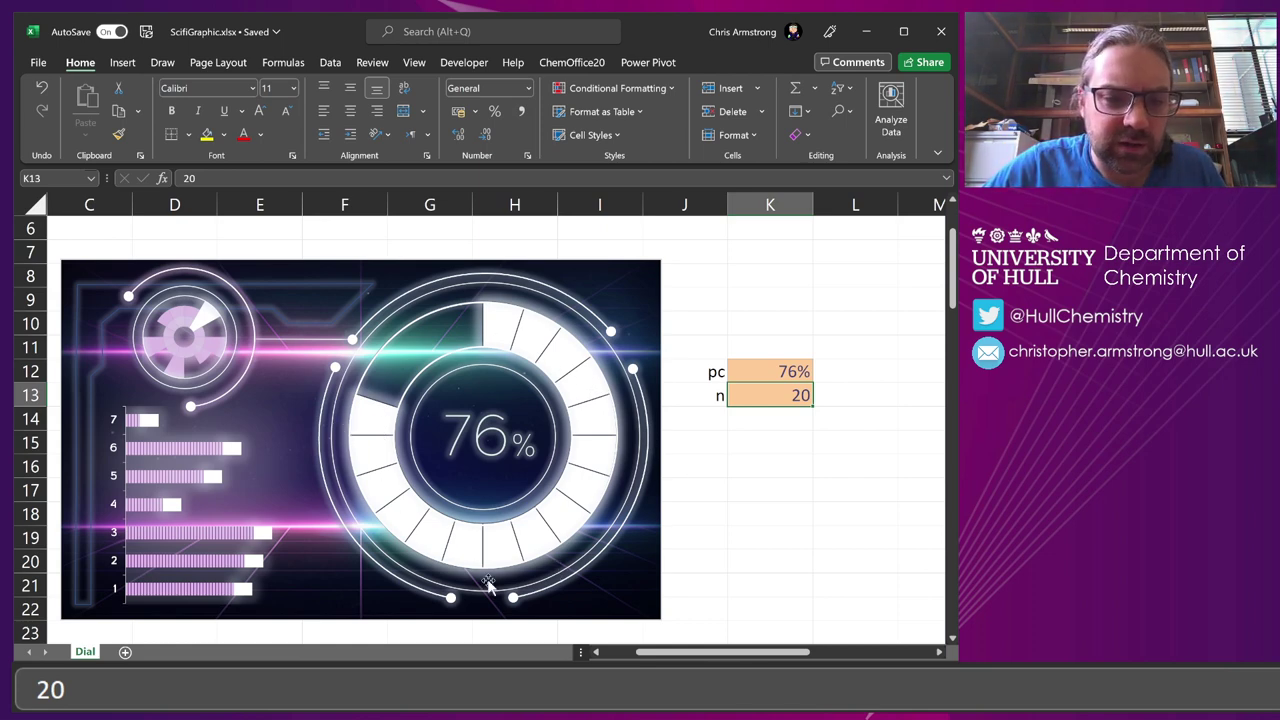
Step: On a new worksheet, label A1 'n' and give B1 the Input cell style
click(125, 652)
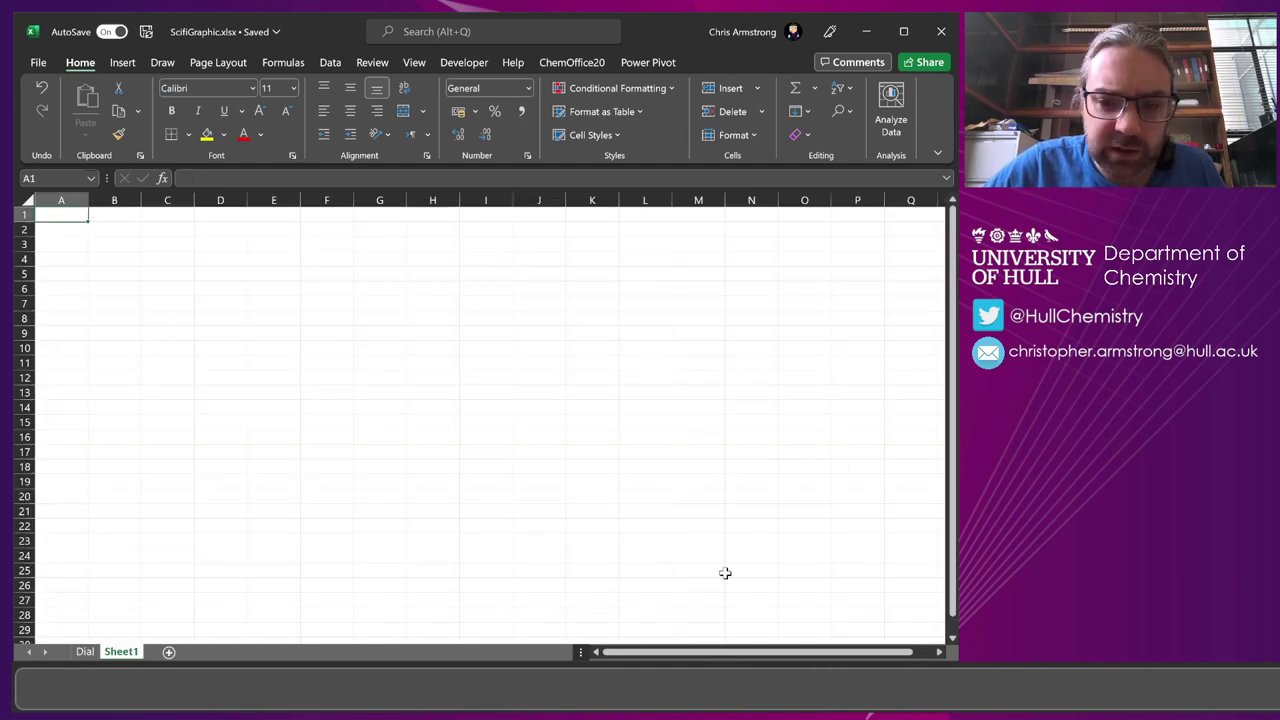
scroll(480, 418, up, 1)
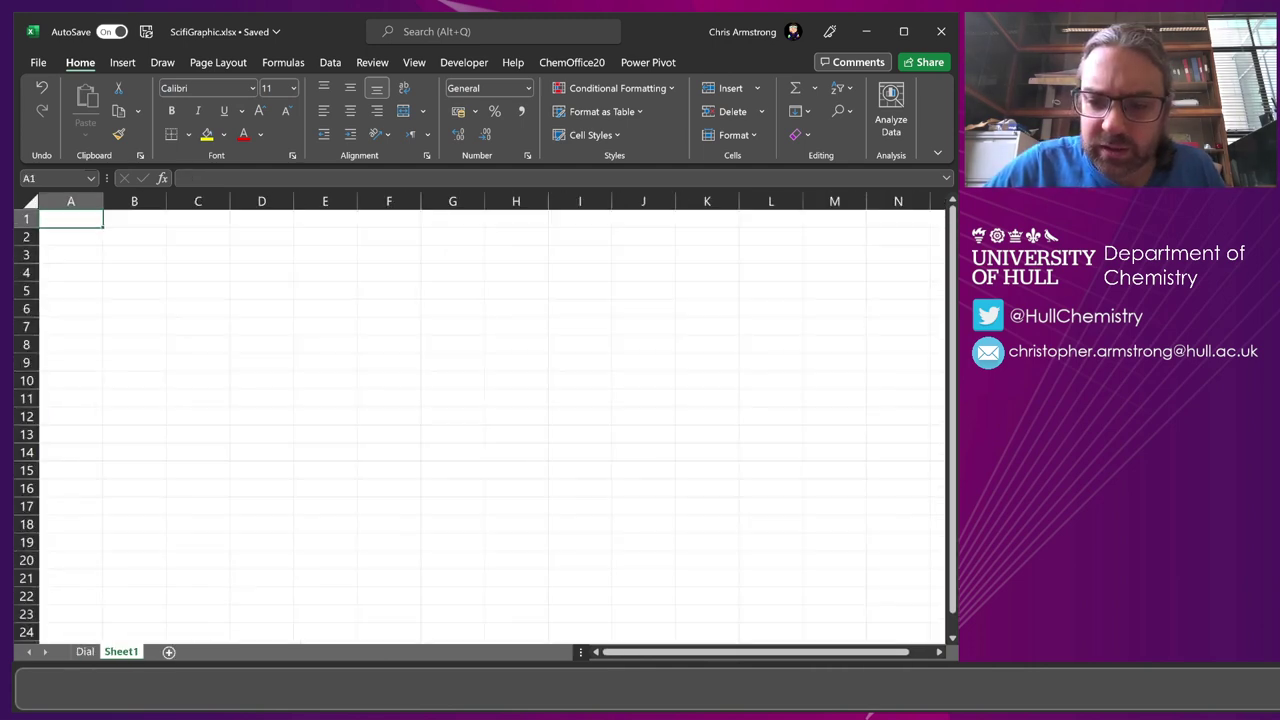
scroll(201, 308, up, 1)
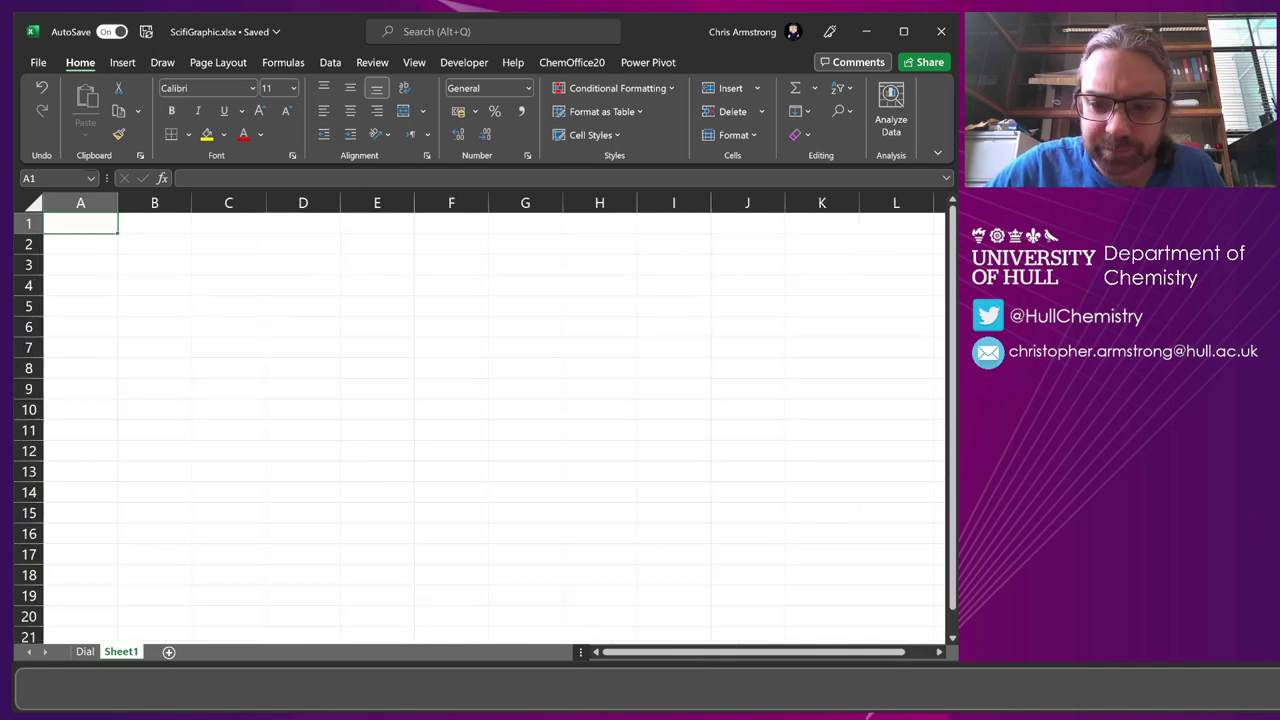
scroll(157, 315, up, 1)
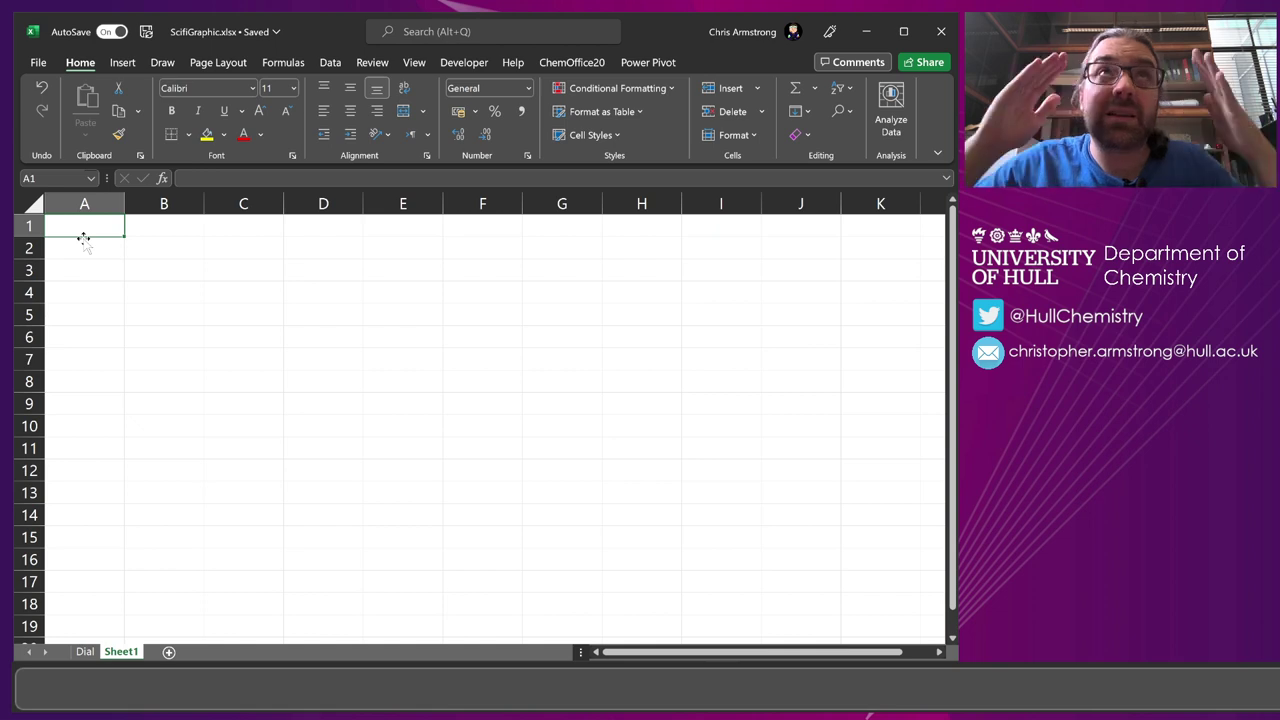
text(n)
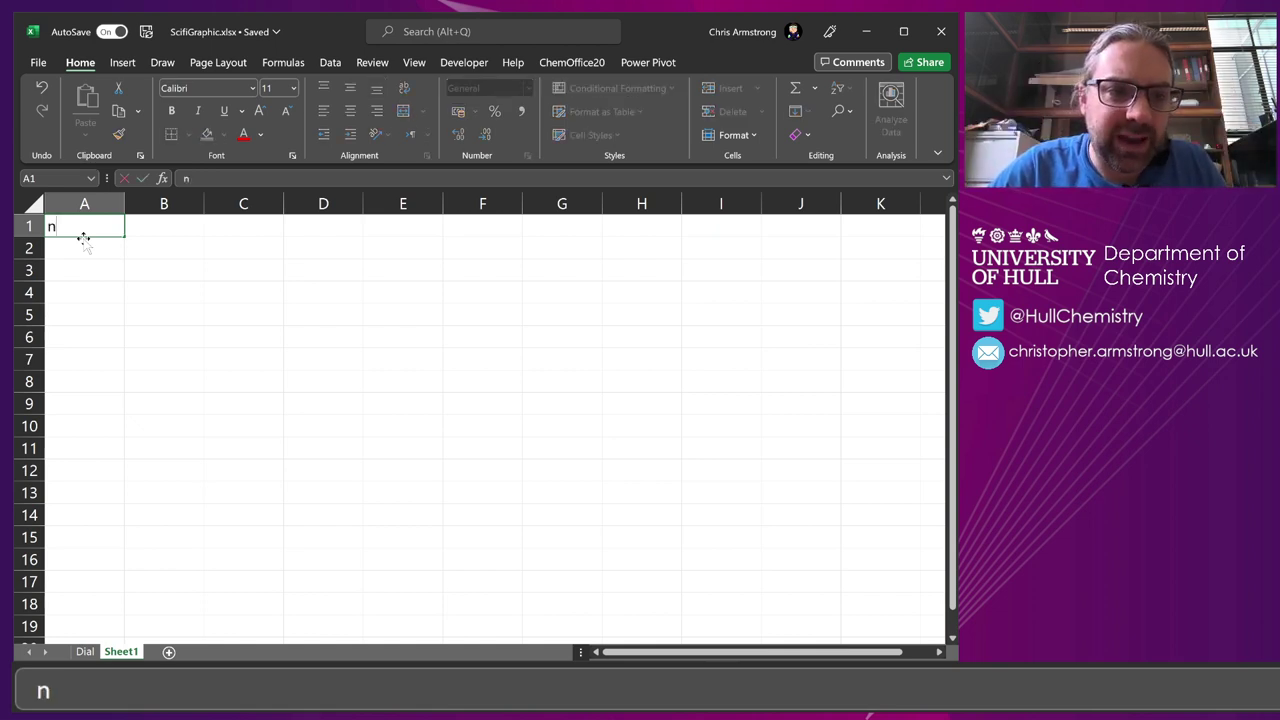
key(Tab)
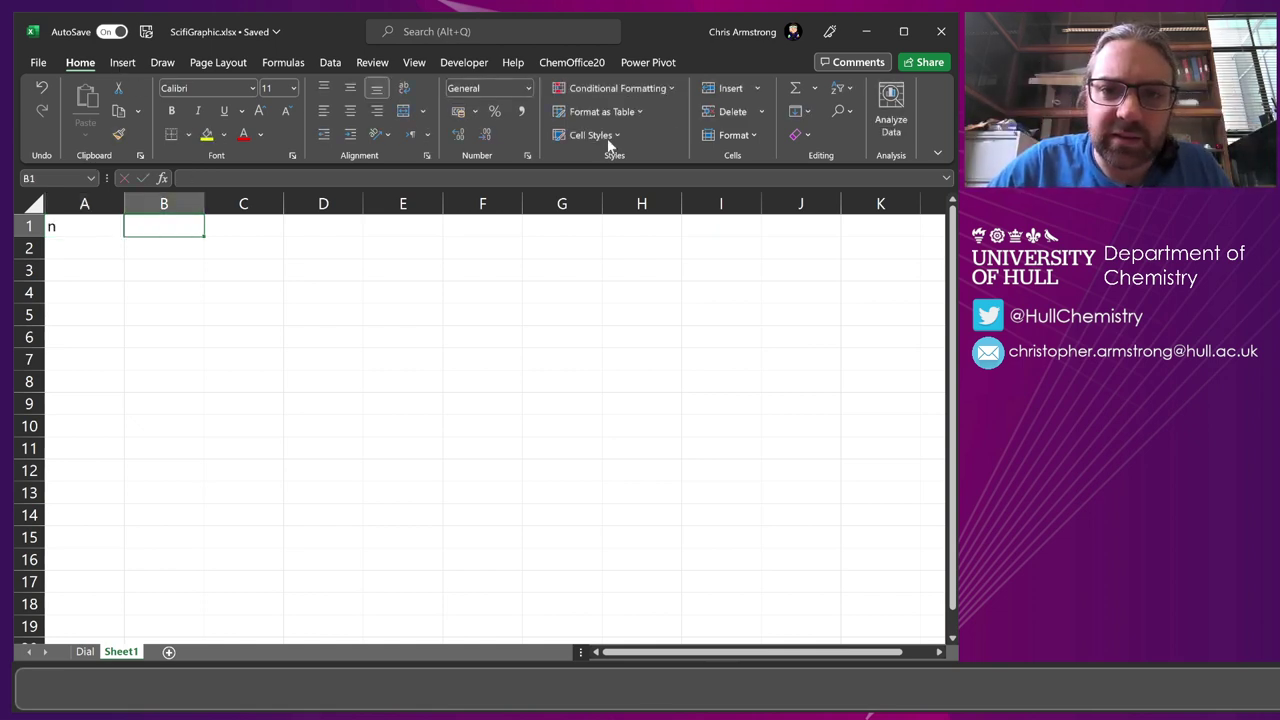
click(604, 136)
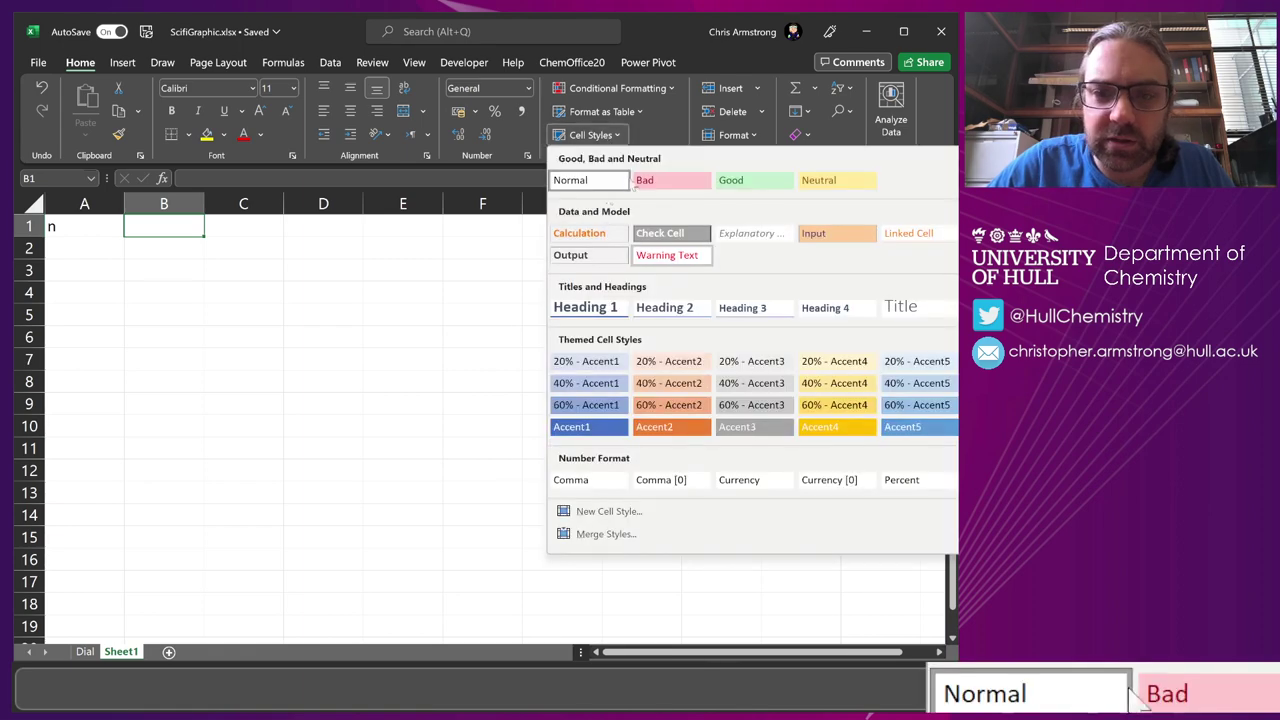
click(828, 235)
Step: Label A2 'pc' and give B2 the Input cell style
click(177, 257)
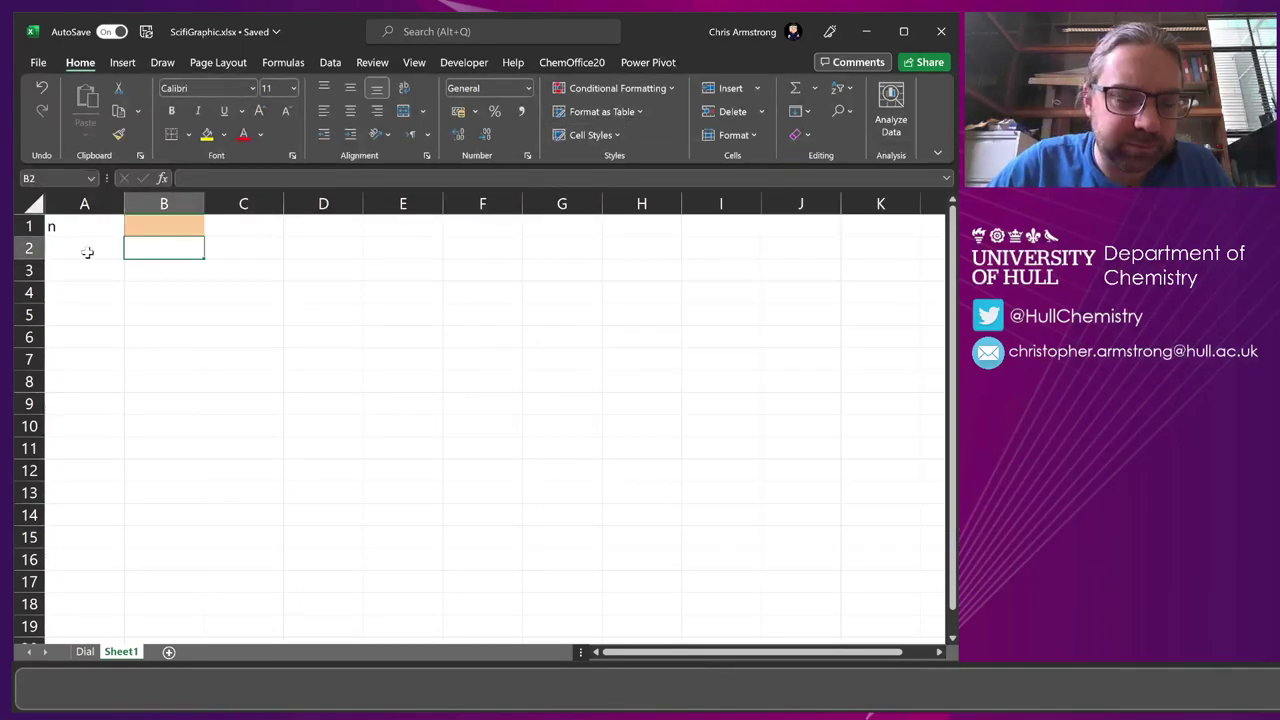
click(89, 251)
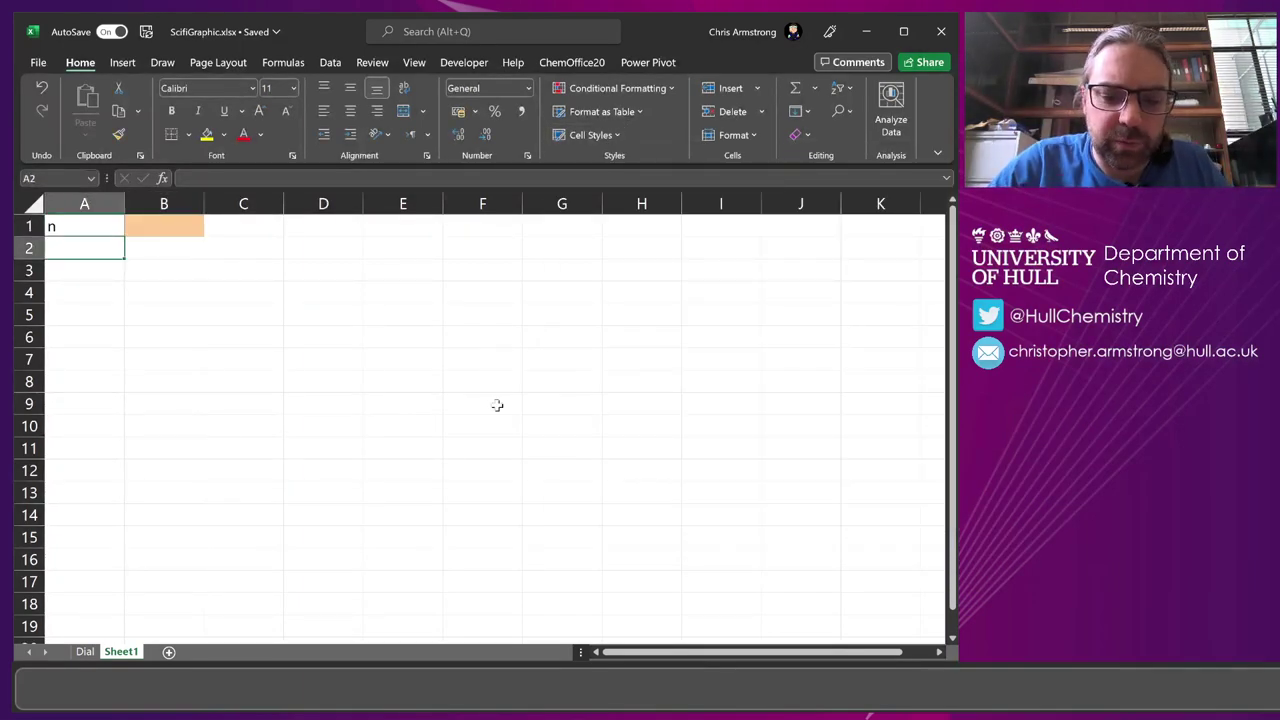
text(pc)
key(Tab)
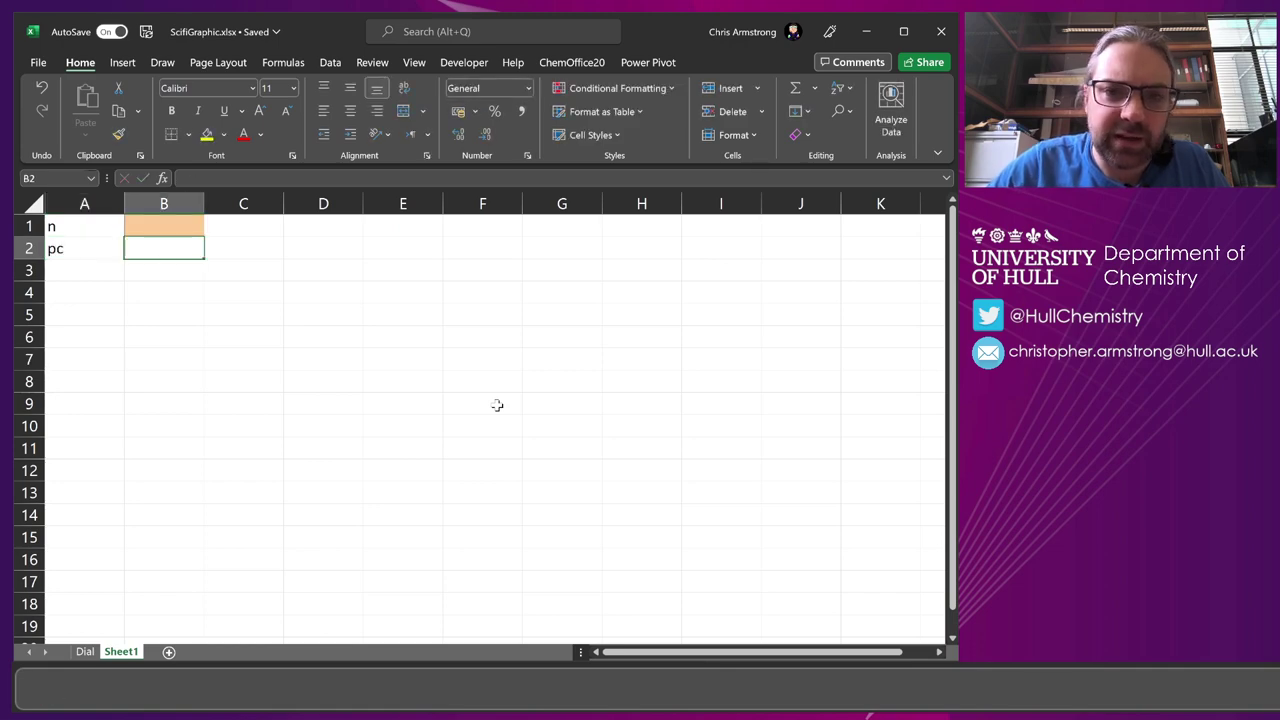
click(615, 135)
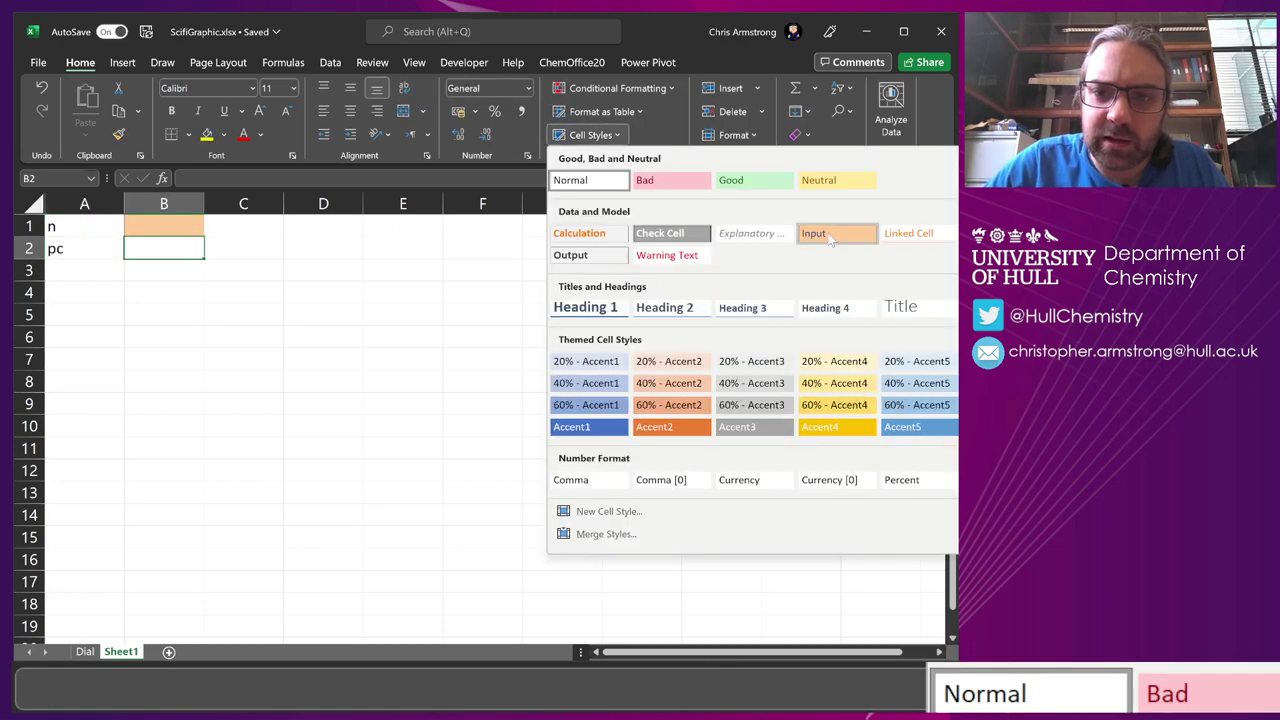
click(830, 238)
click(163, 290)
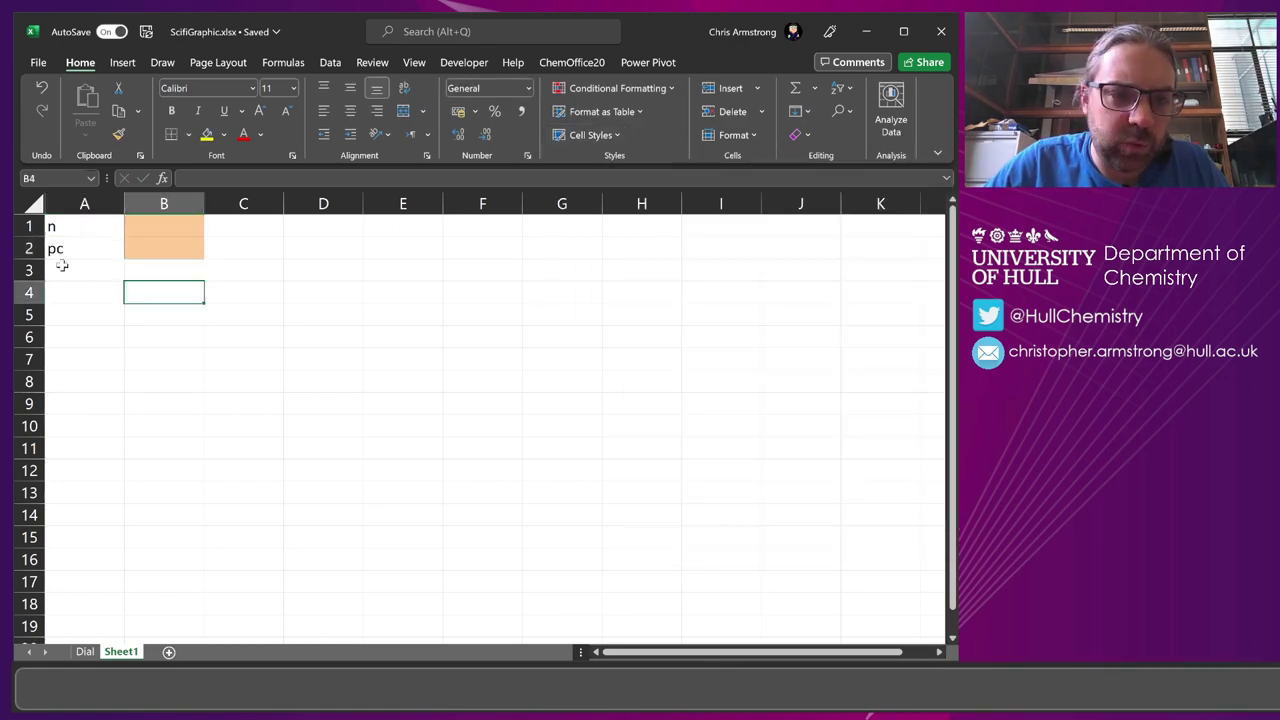
Step: Enter 10 as the count n in B1
click(152, 230)
text(10)
key(Return)
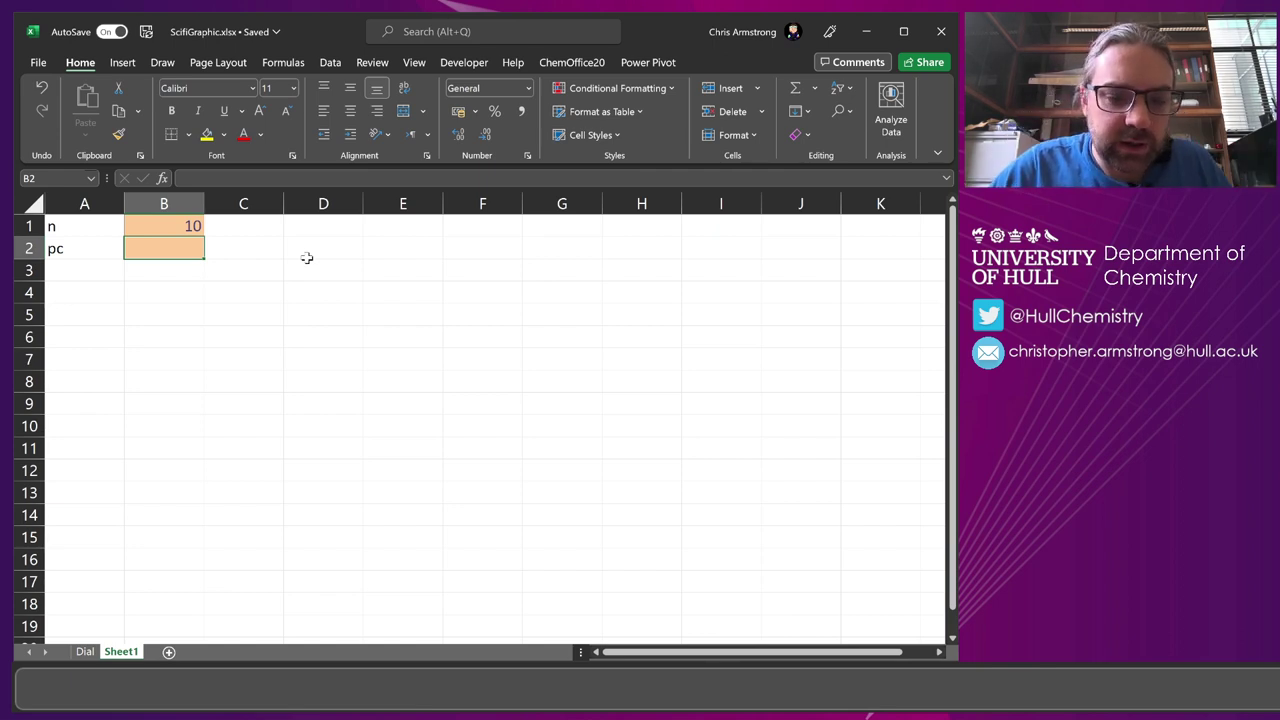
Step: Enter 0.5 in B2 and format it as a percentage, showing 50%
text(0.5)
key(Return)
key(Up)
click(494, 111)
click(168, 293)
Step: Try 55% for pc in B2, then undo back to 50%
click(174, 254)
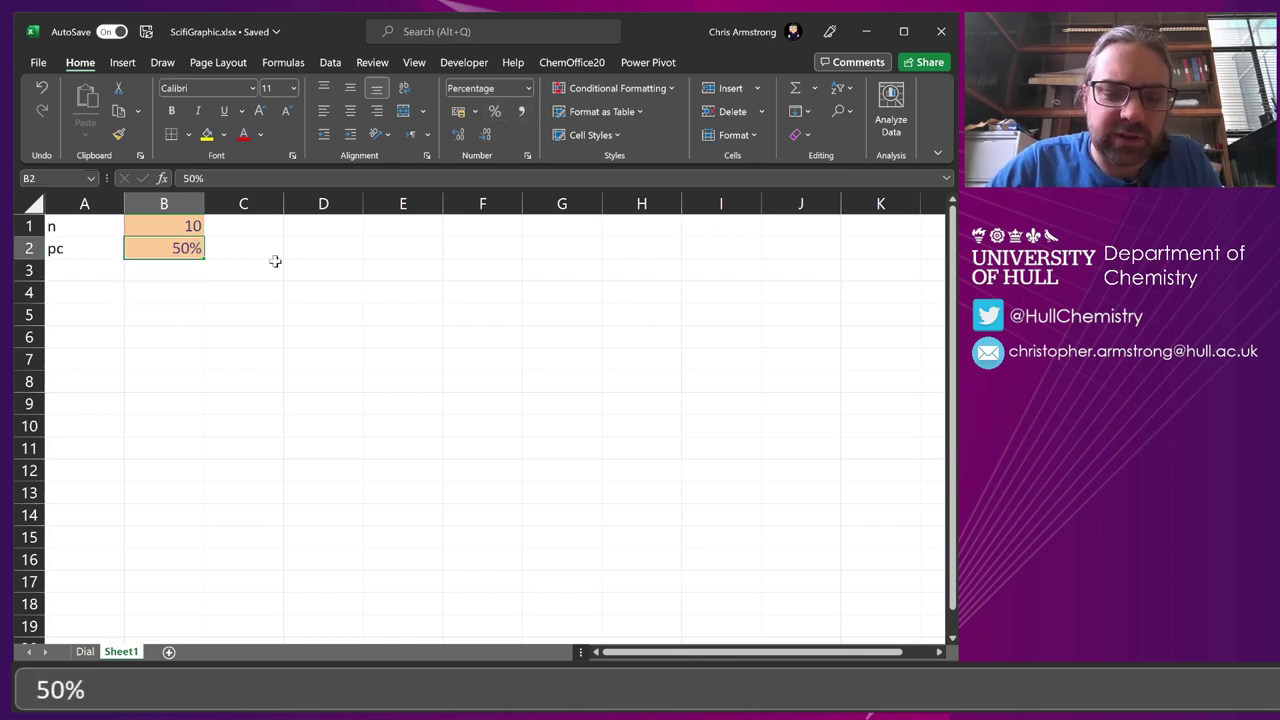
text(55)
key(Return)
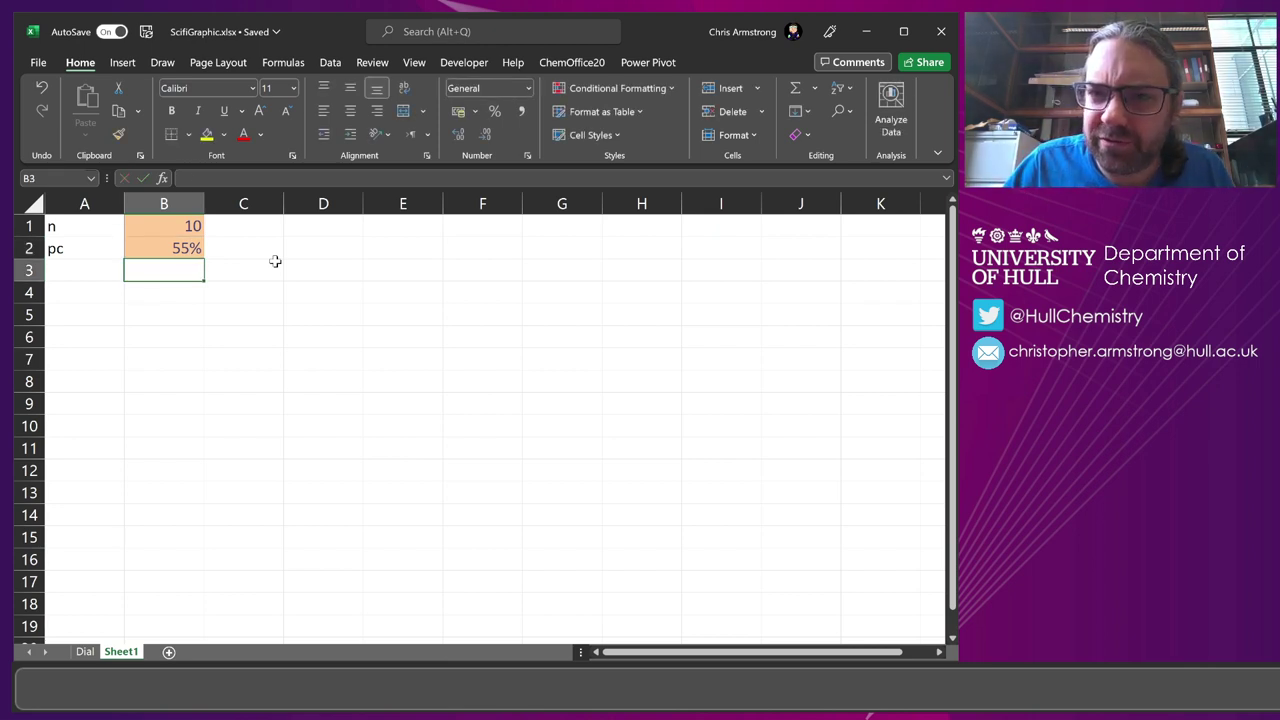
key(Up)
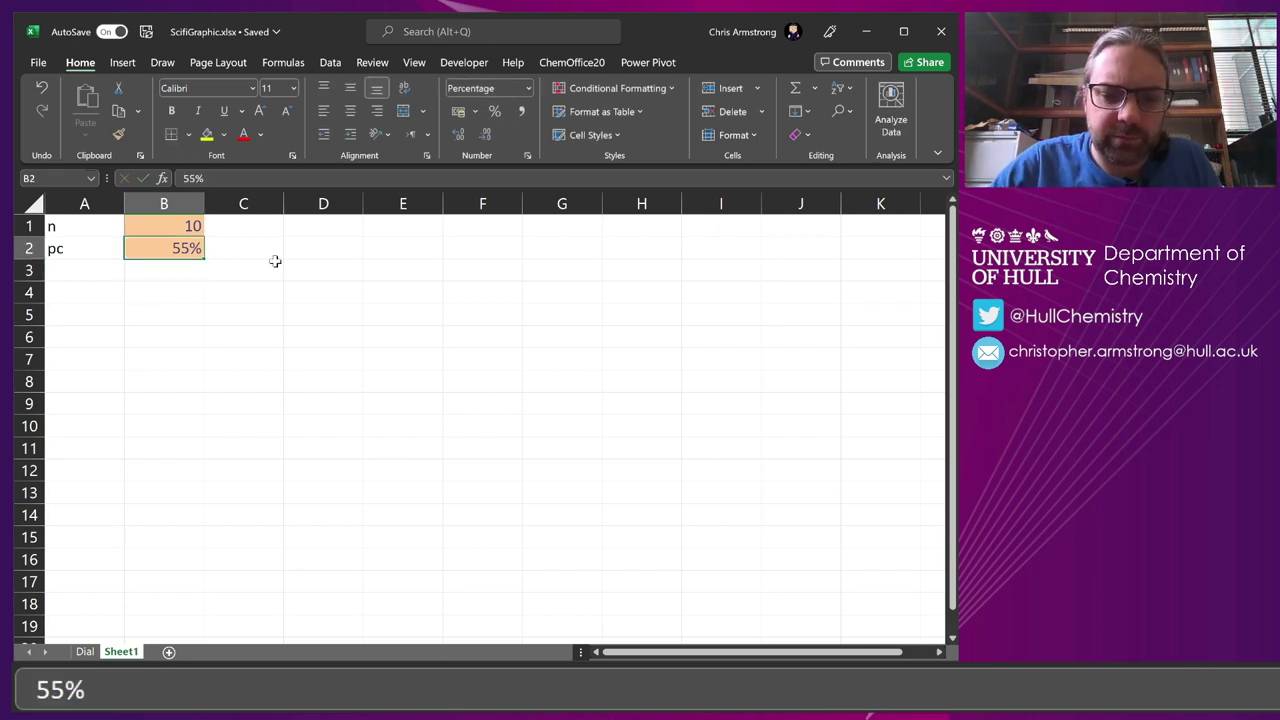
key(ctrl+z)
key(Down)
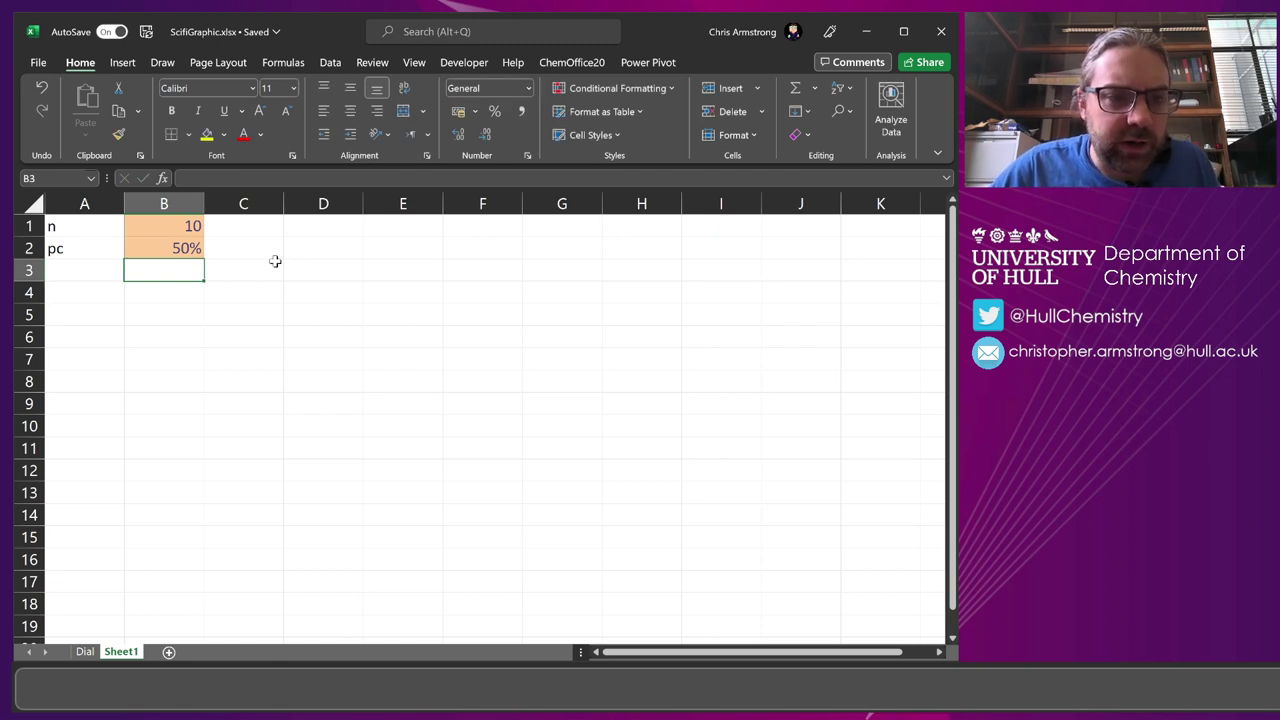
key(Left)
key(Right)
key(Up)
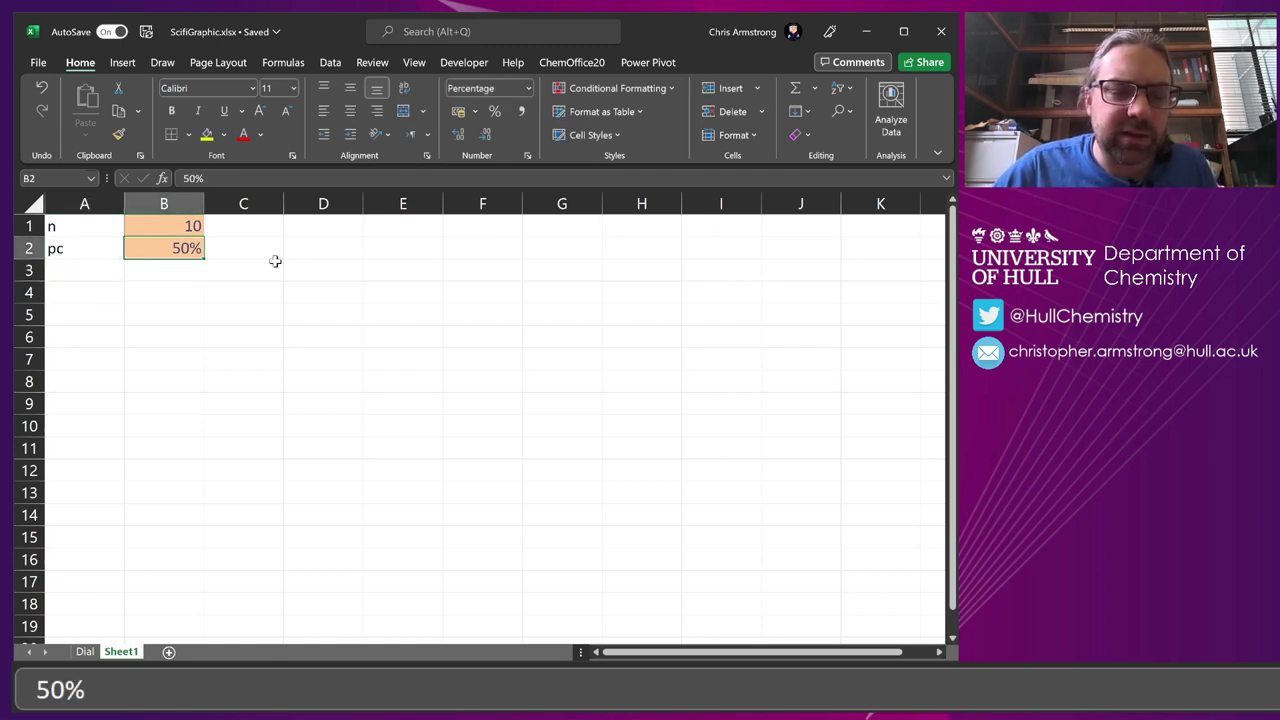
Step: Label A3 'pc2' and enter =1-B2 in B3, giving 50%
key(Down)
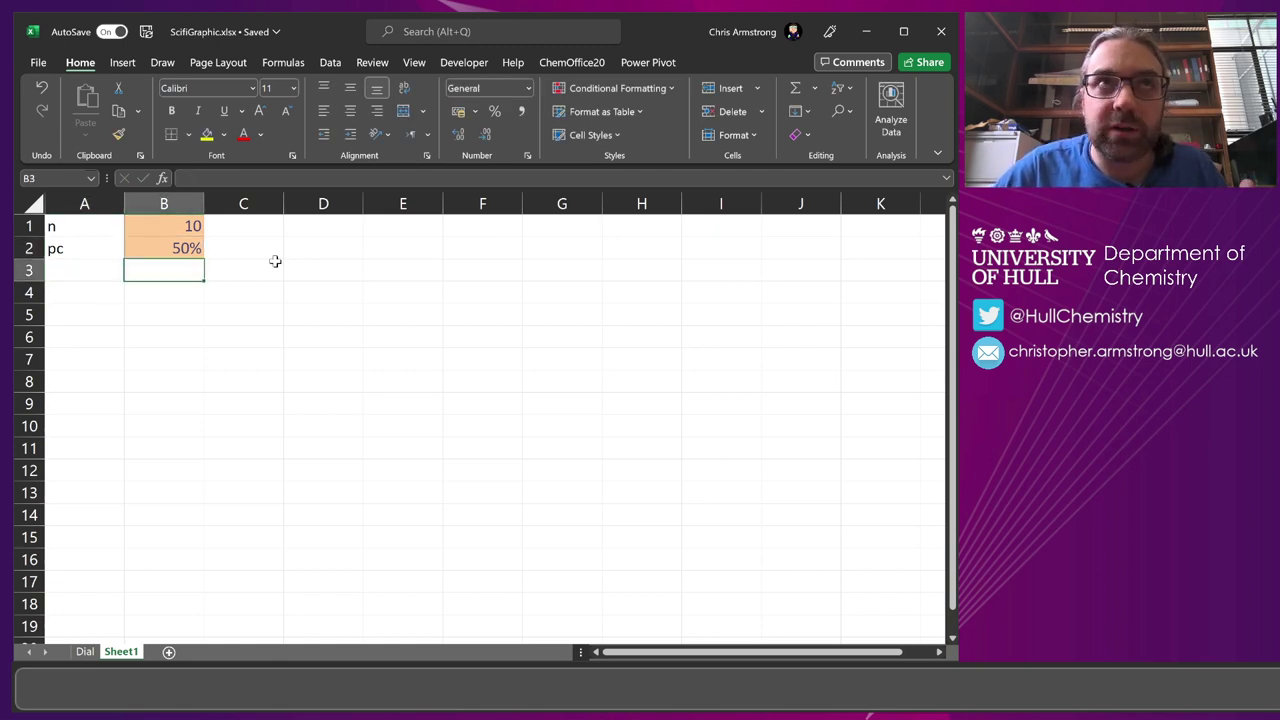
key(Left)
text(pc2)
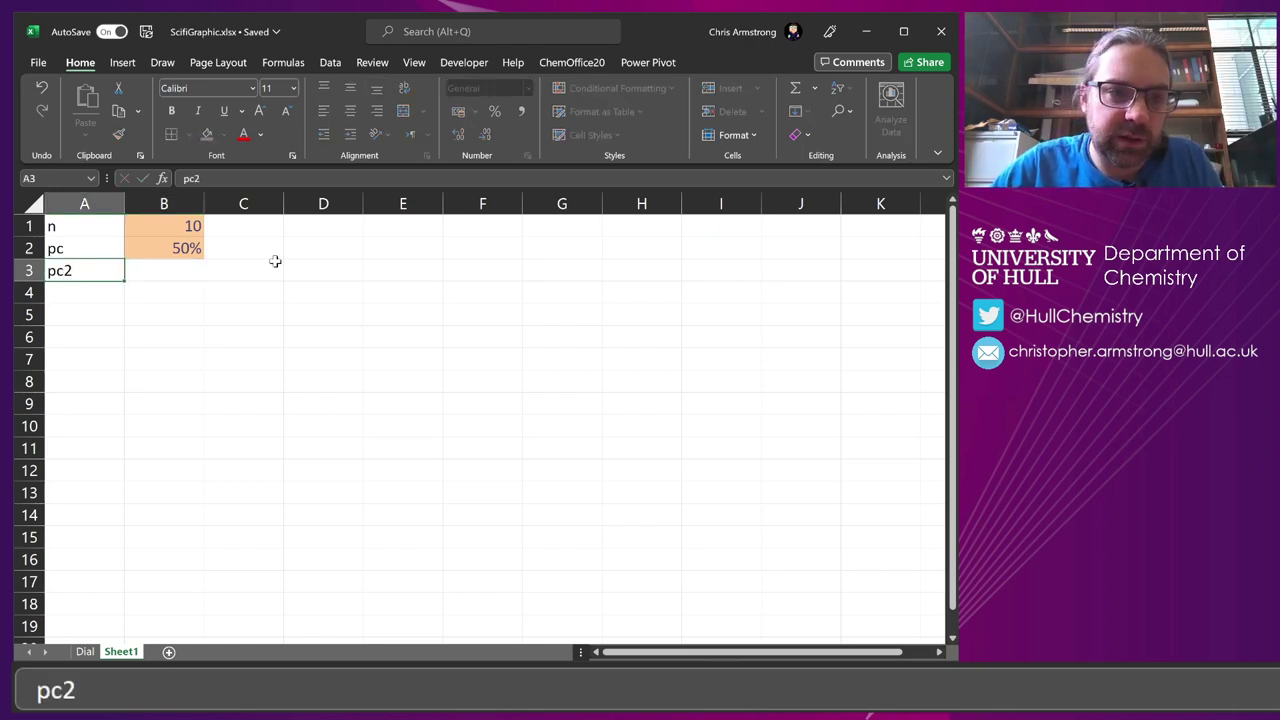
key(Tab)
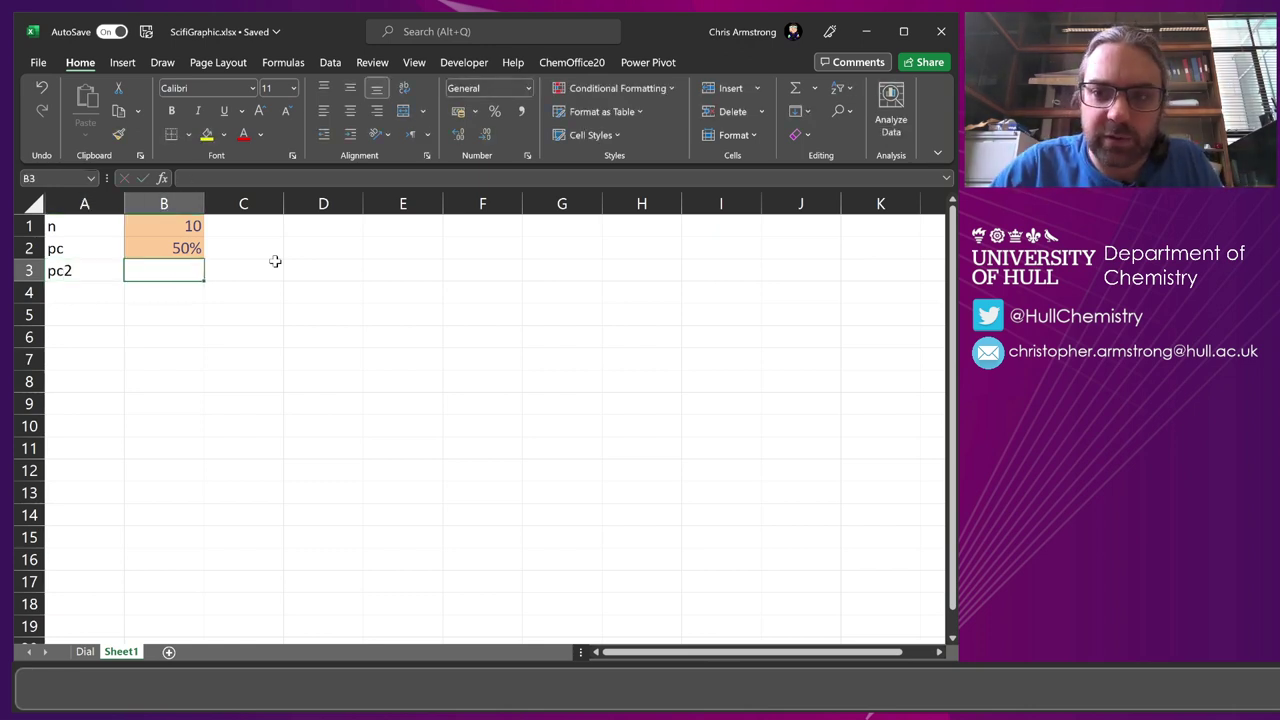
text(=1)
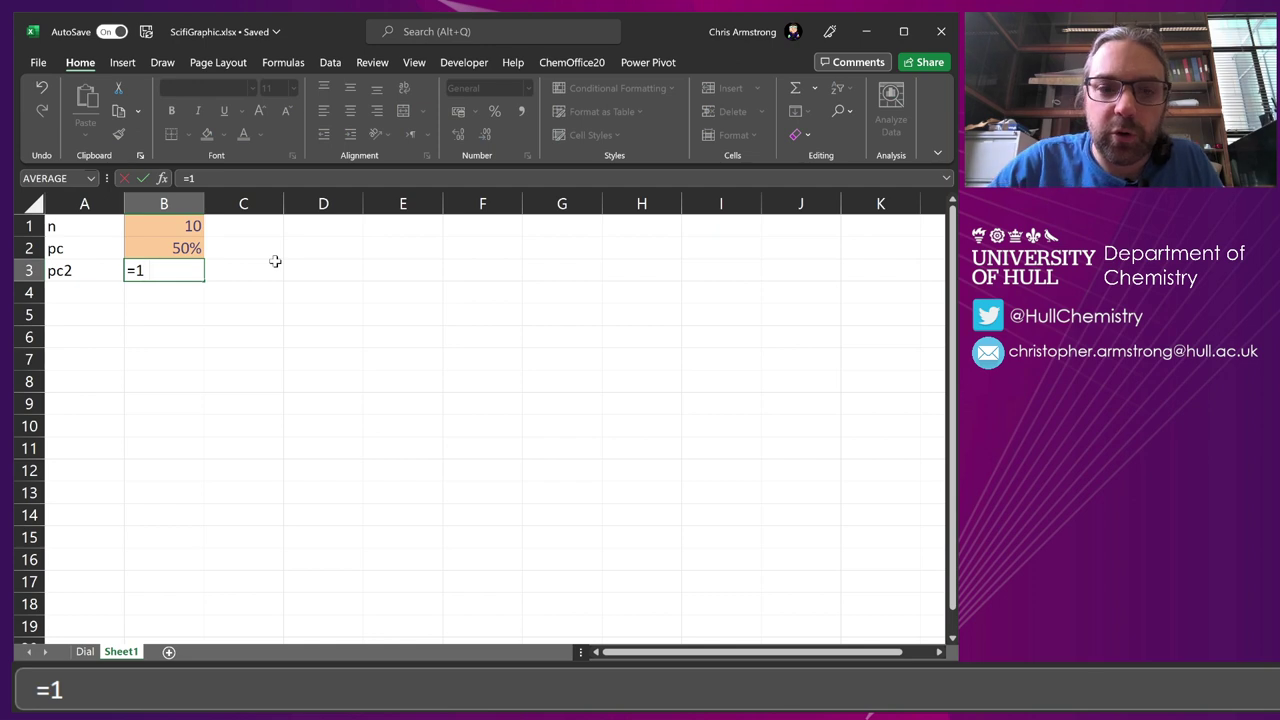
text(-B2)
key(Return)
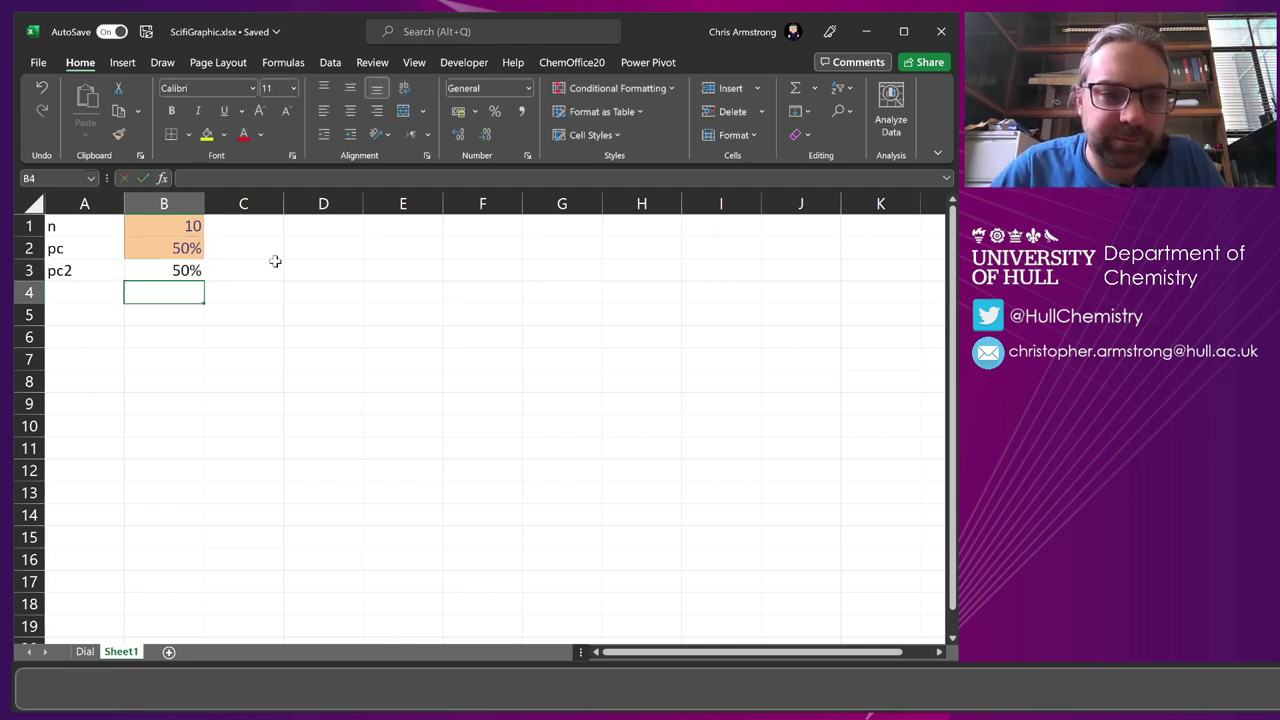
key(Up)
key(Up)
key(Down)
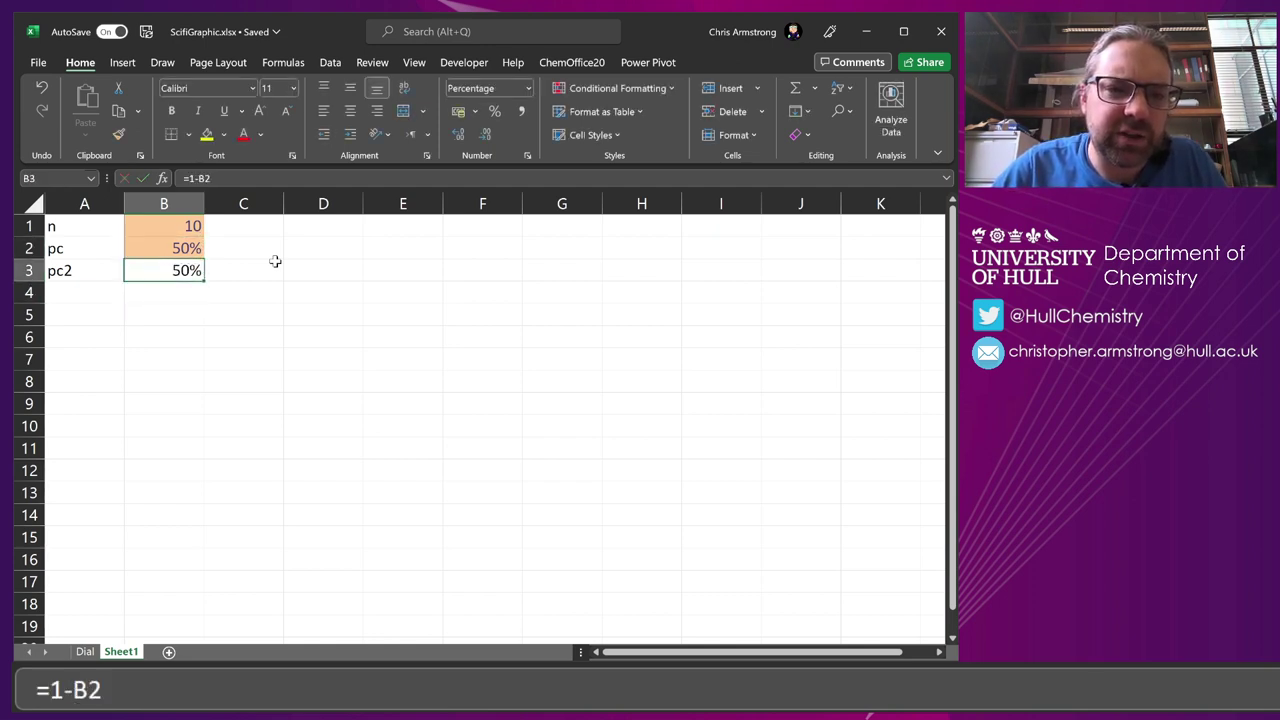
key(Down)
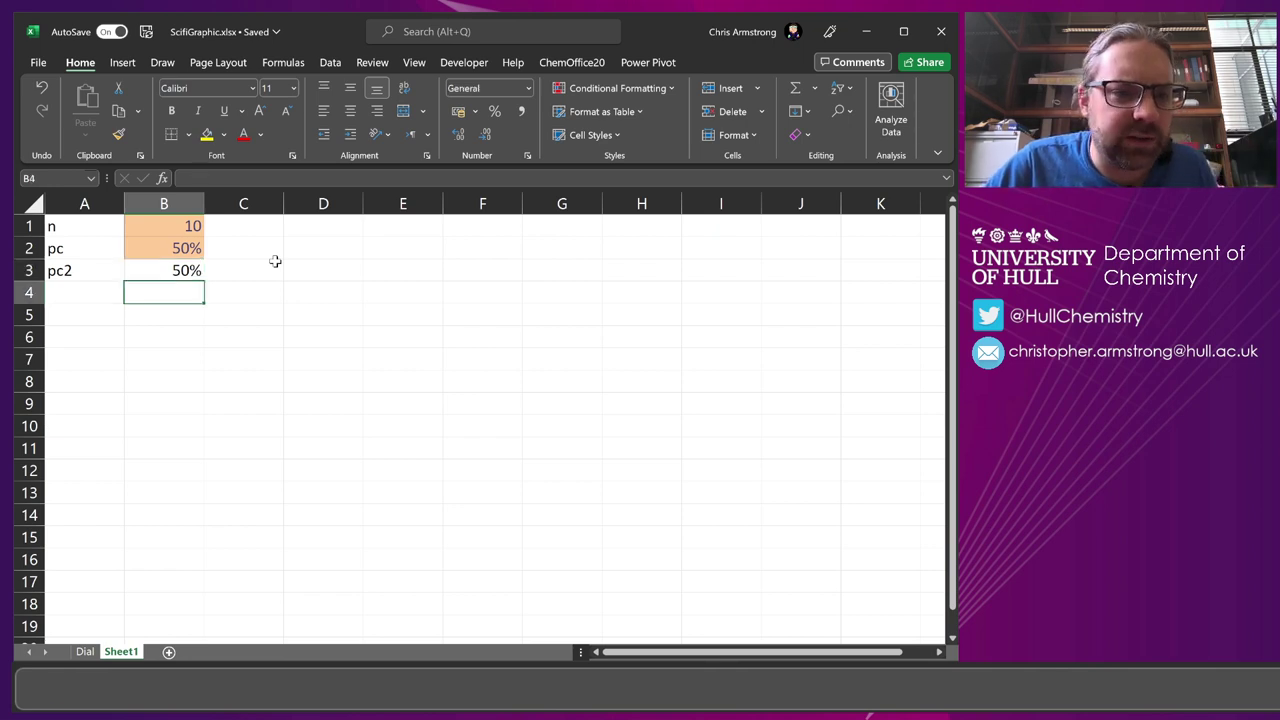
key(Left)
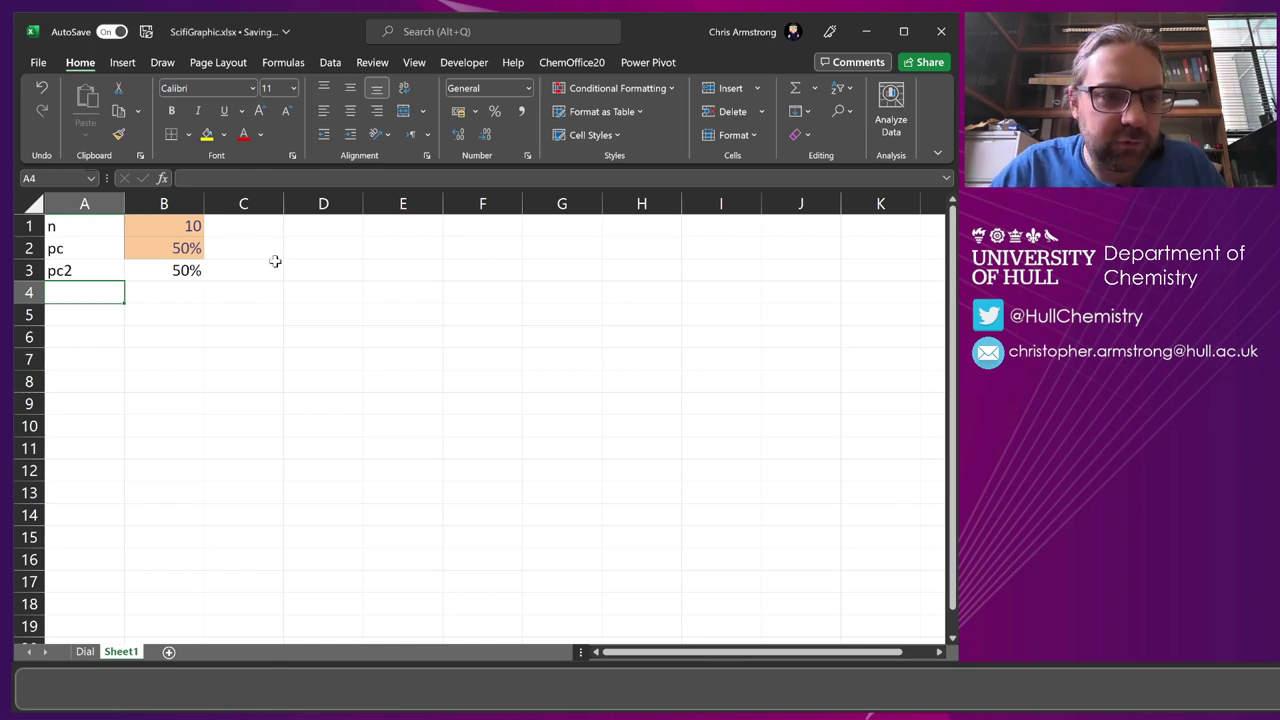
Step: Label A4 'seg' and enter =B2*B1 in B4, giving 5
text(seg)
key(Tab)
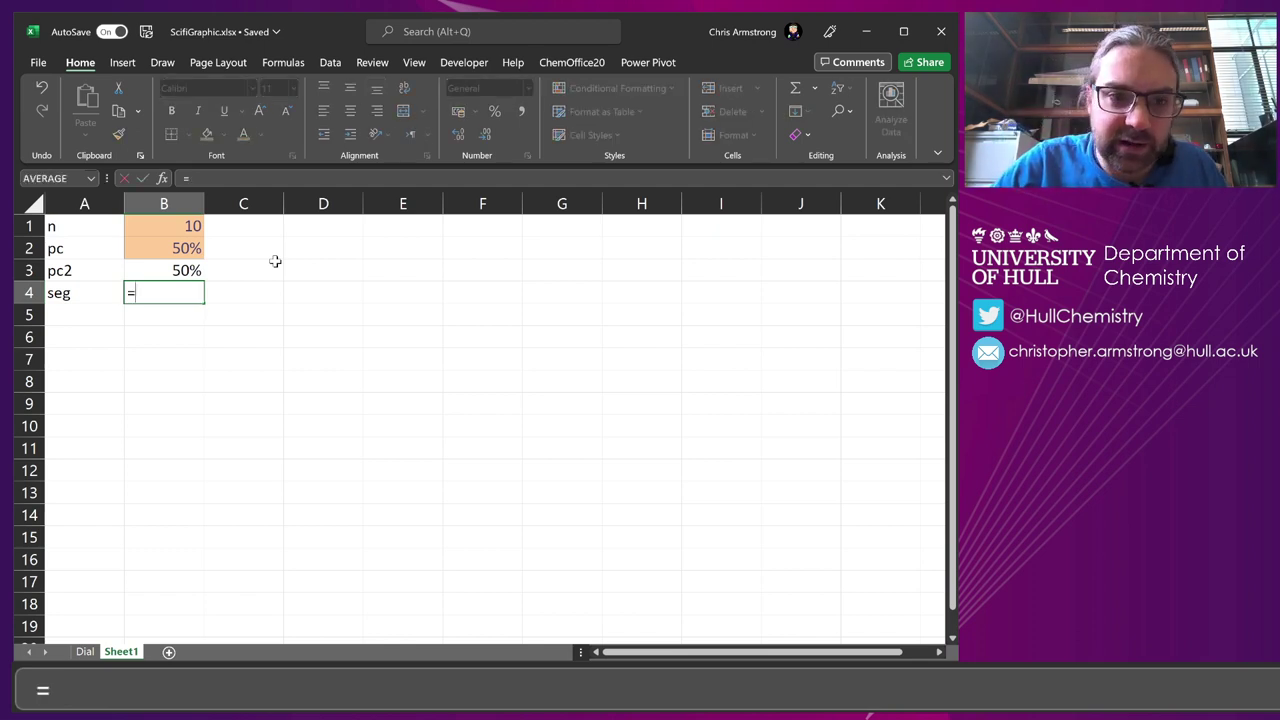
key(Up)
key(Up)
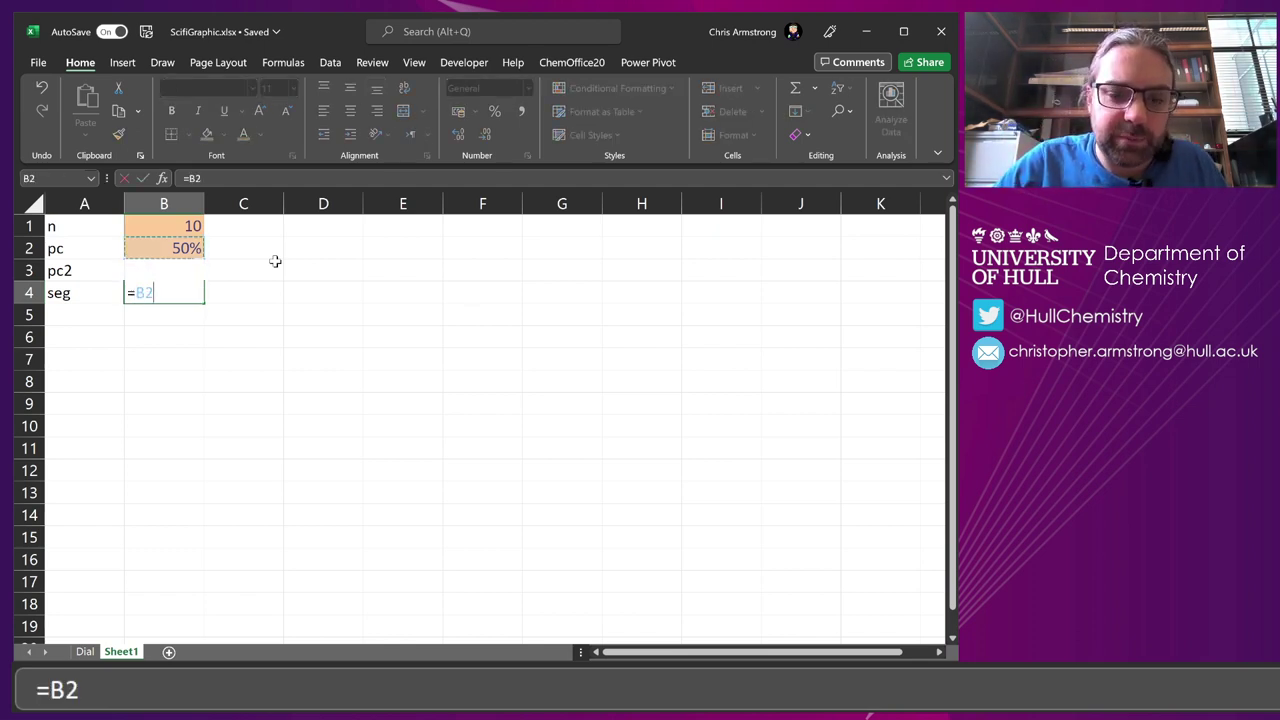
text(*)
key(Up)
key(Up)
key(Up)
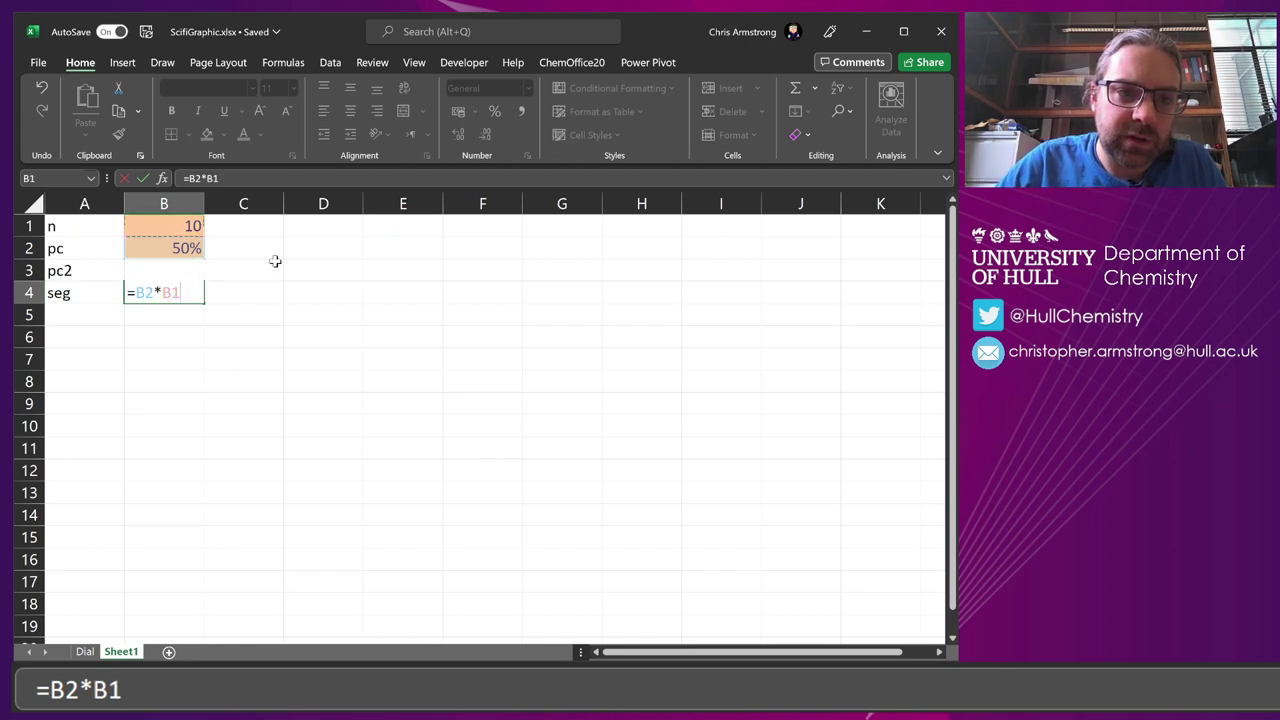
key(Return)
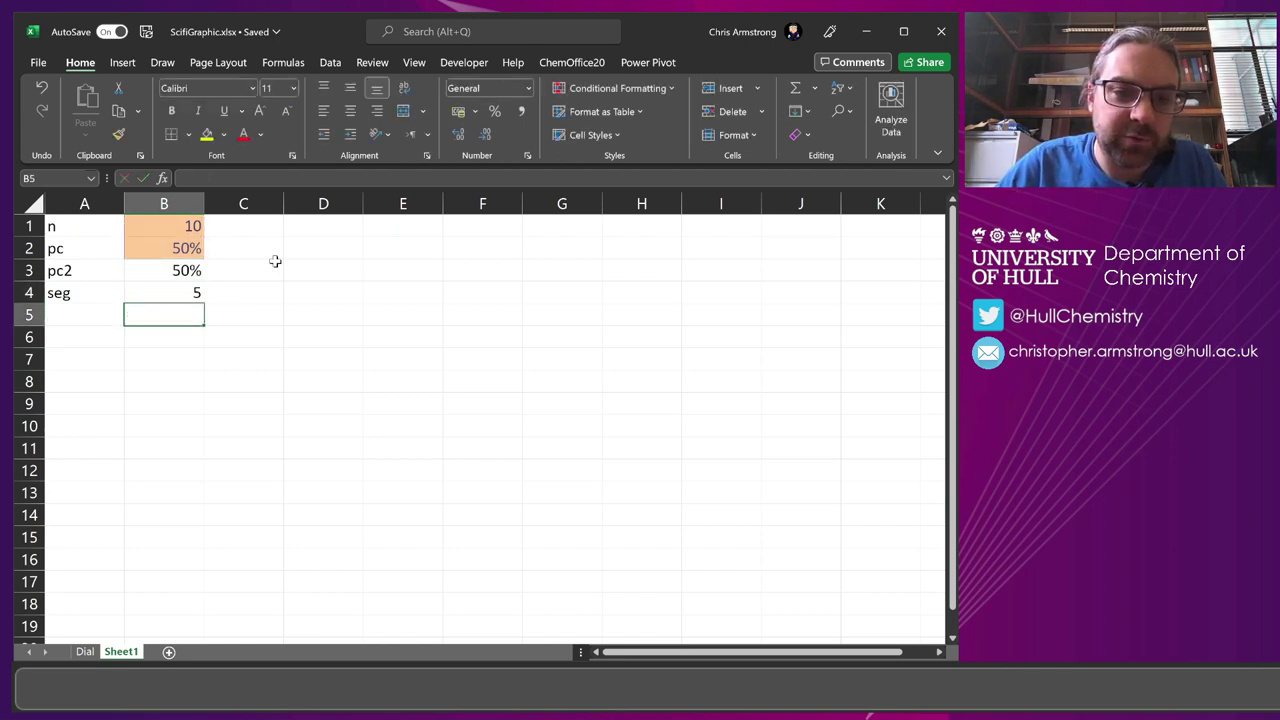
Step: Label A5 'seg2' and enter =B3*B1 in B5, giving 5
key(Left)
text(seg2)
key(Return)
key(Up)
key(Right)
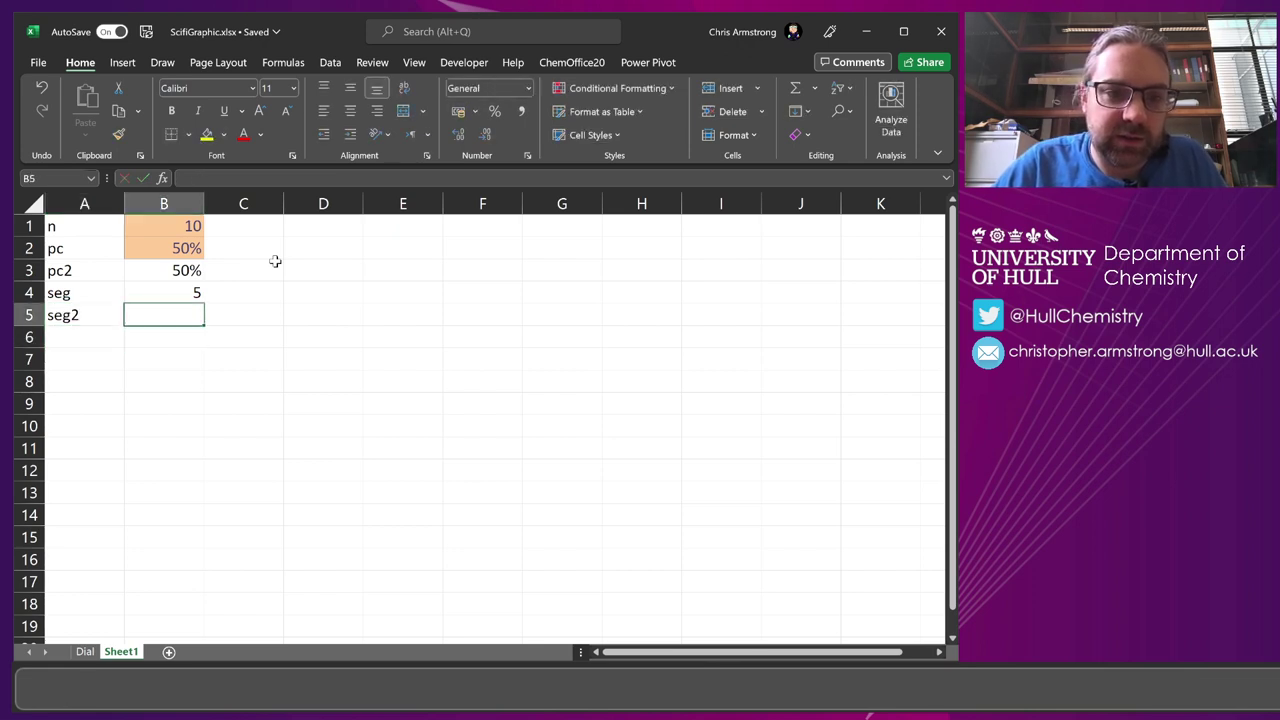
text(=)
key(Up)
key(Up)
text(*)
key(Up)
key(Up)
key(Up)
key(Up)
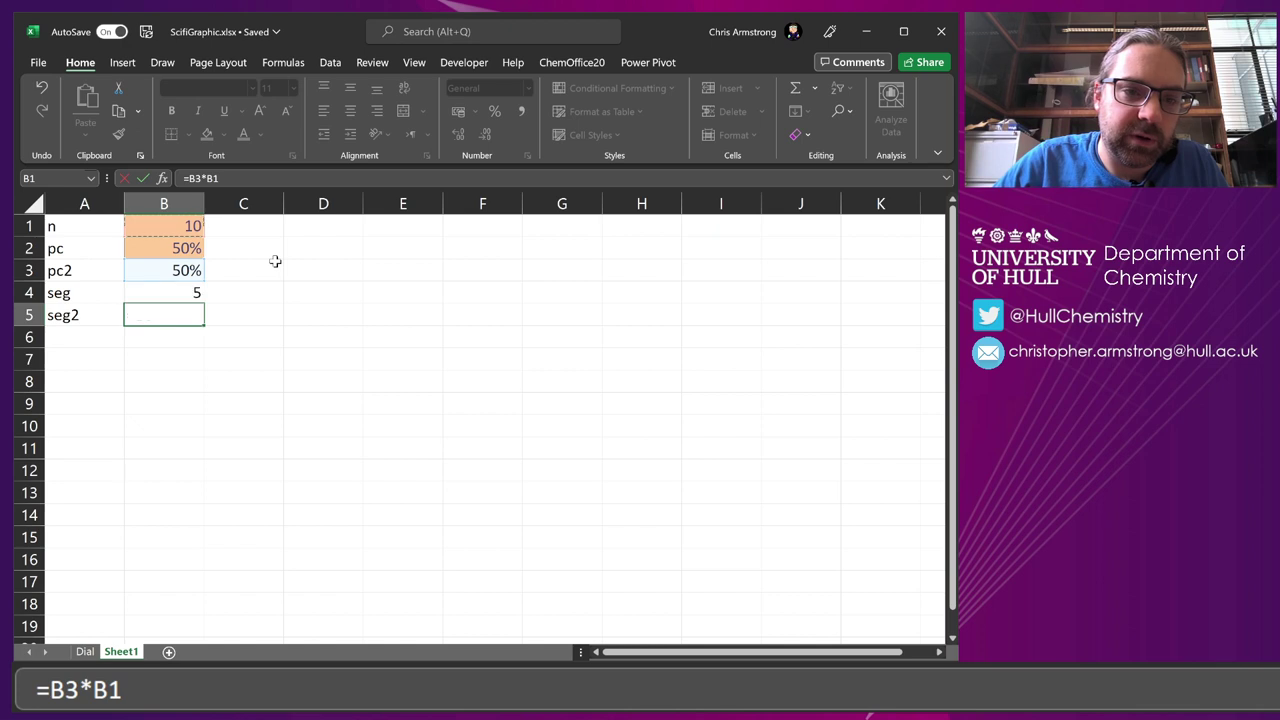
key(Return)
key(Up)
key(Up)
key(Up)
key(Up)
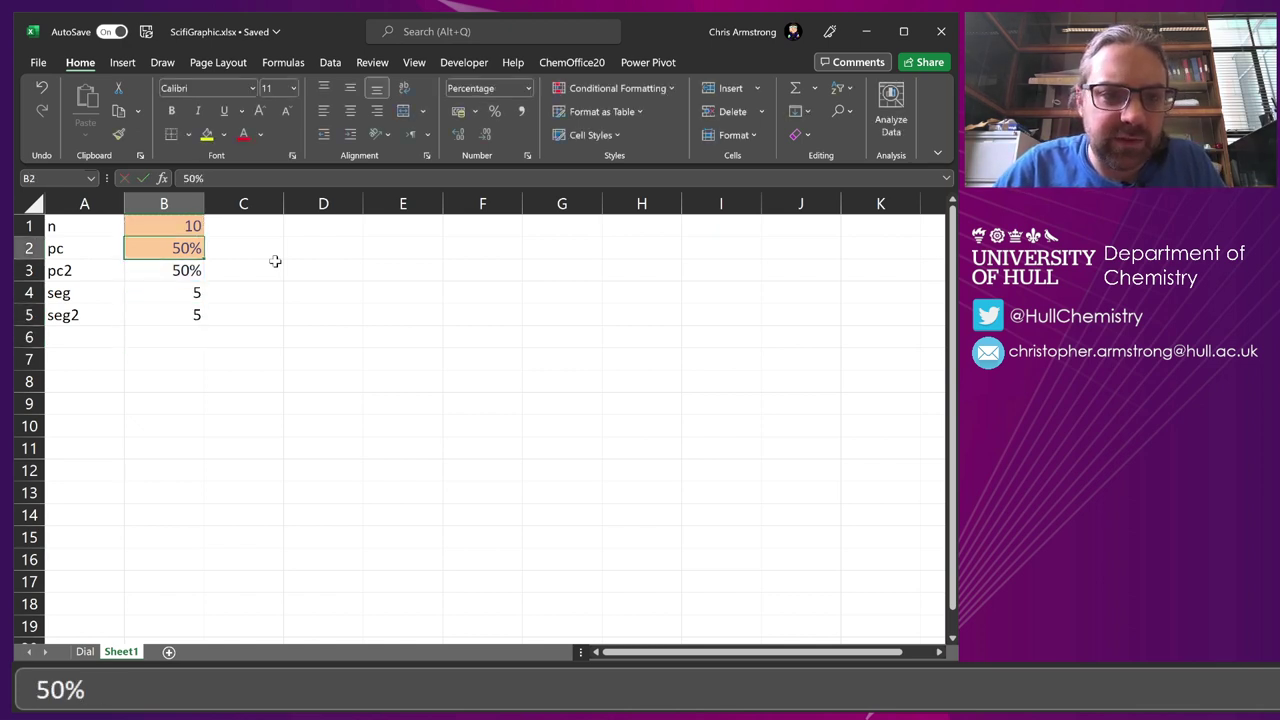
Step: Change pc in B2 to 50.25%, so seg becomes 5.025 and seg2 4.975
key(F2)
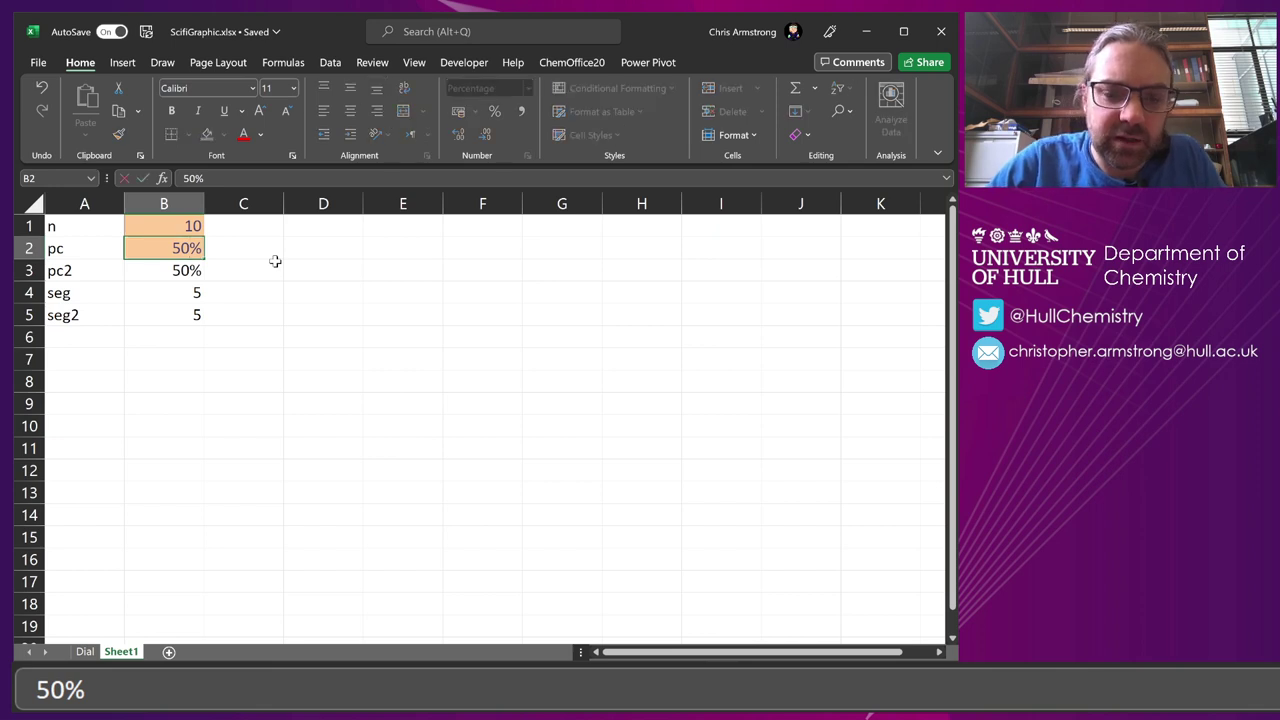
text(.0)
text(25)
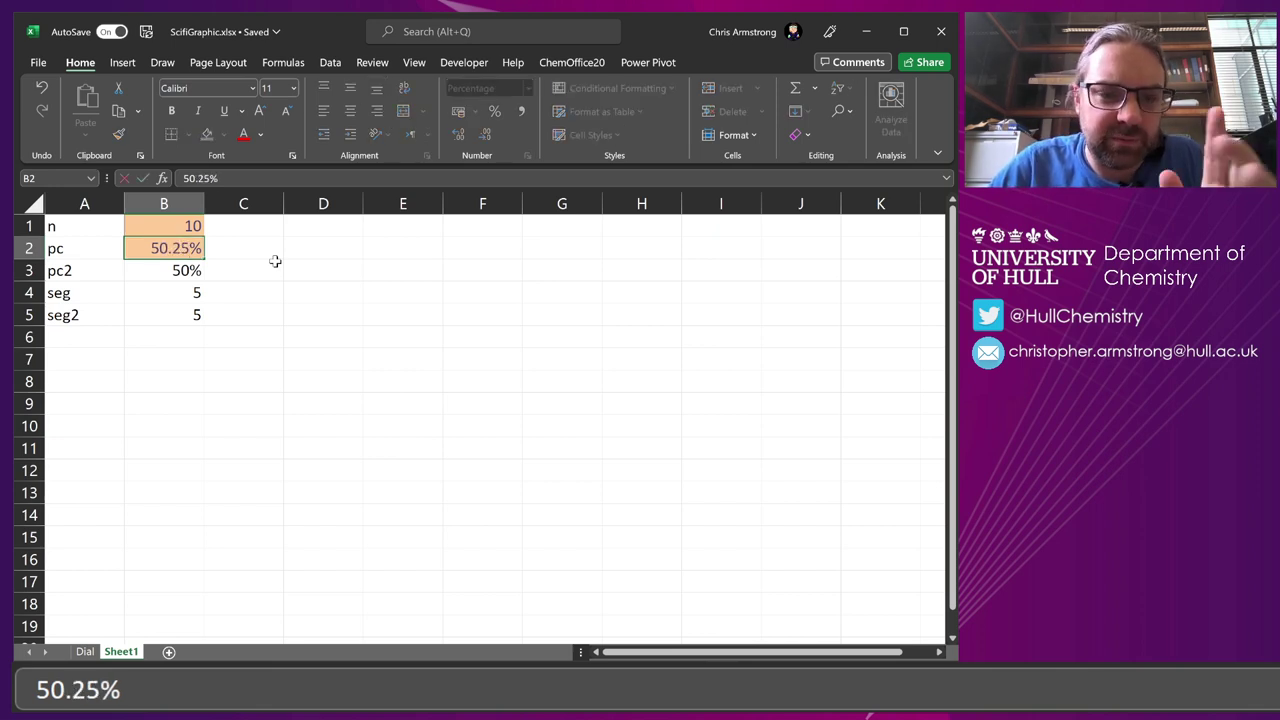
key(Return)
key(Down)
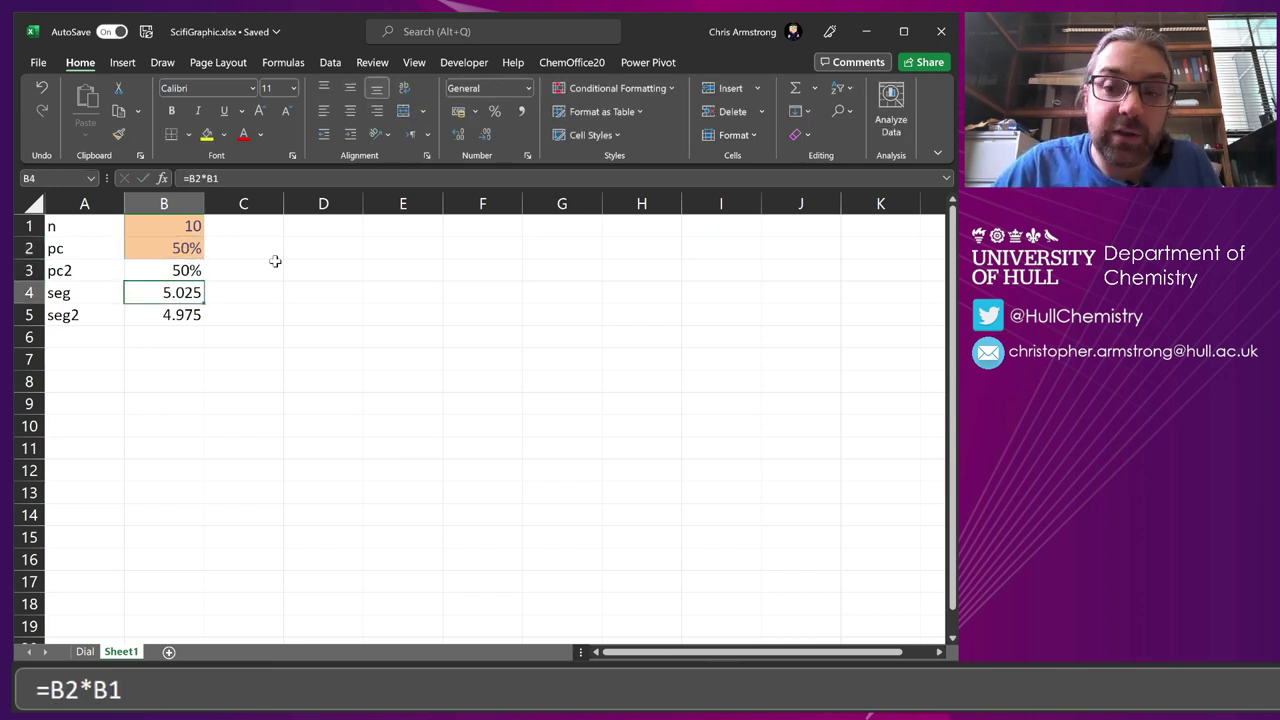
key(shift+Down)
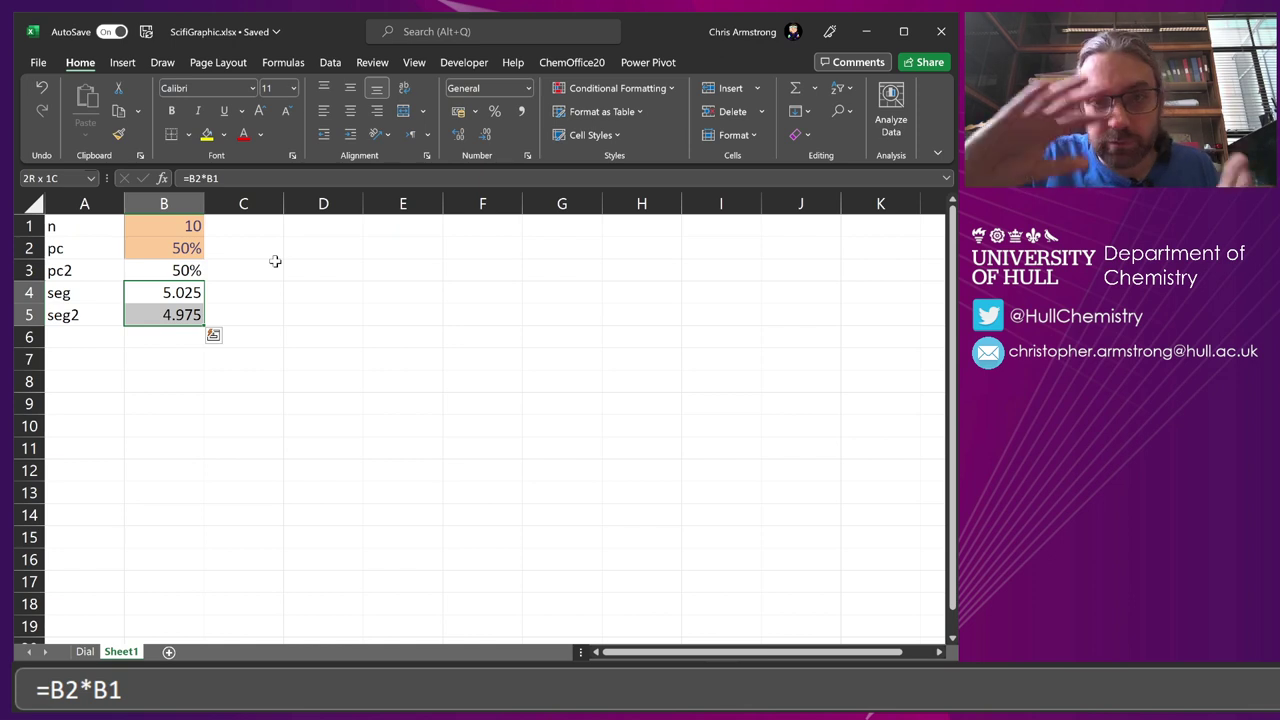
click(185, 292)
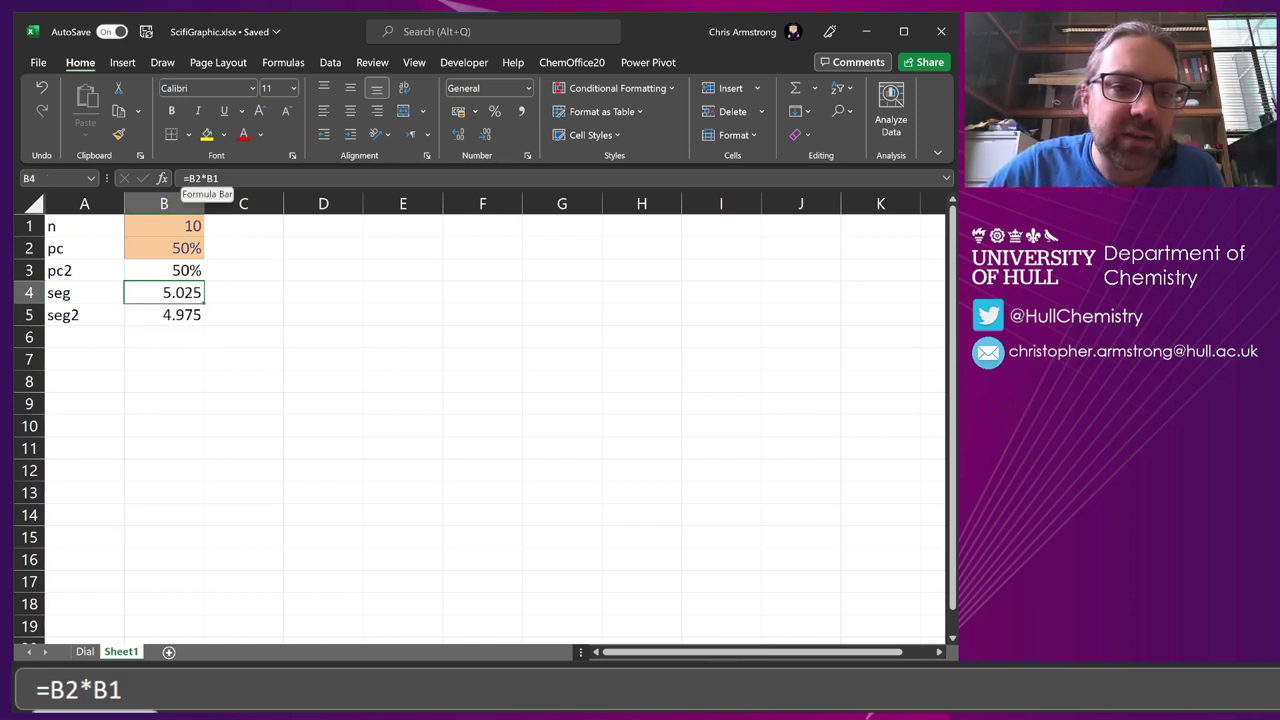
click(189, 178)
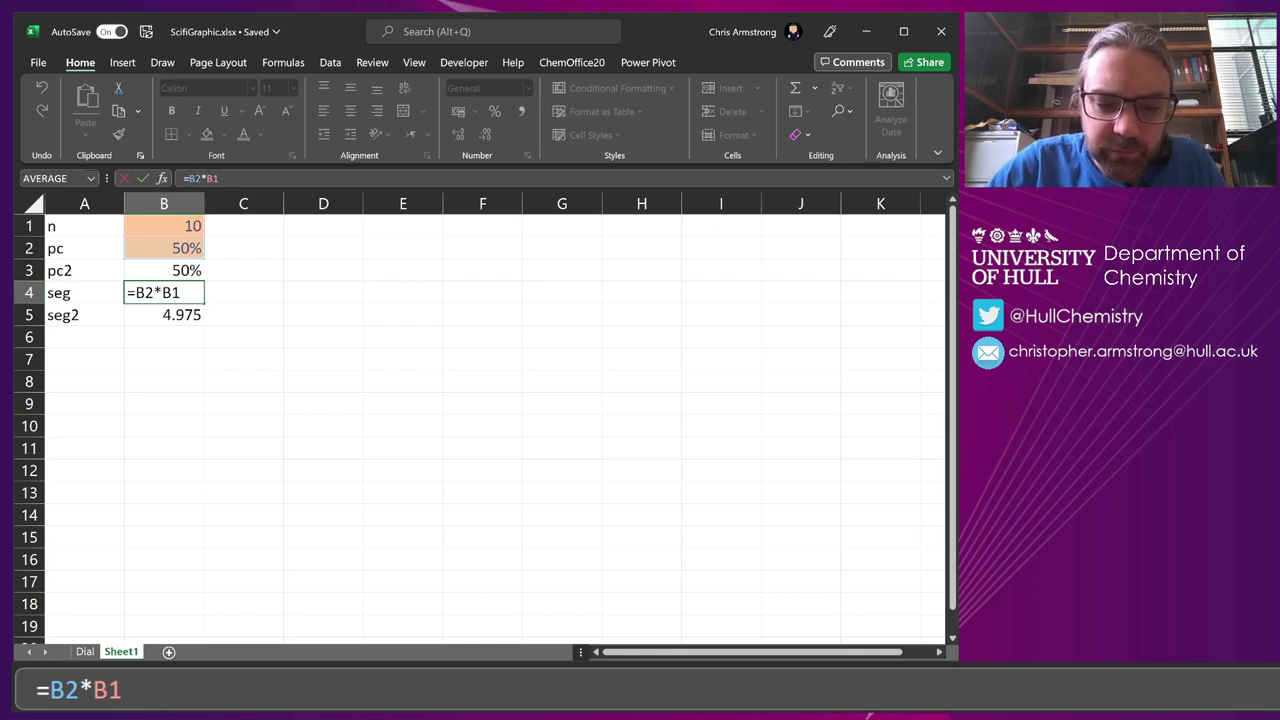
Step: Wrap the seg formula in B4 in CEILING.MATH so it rounds up to 6
text(CE)
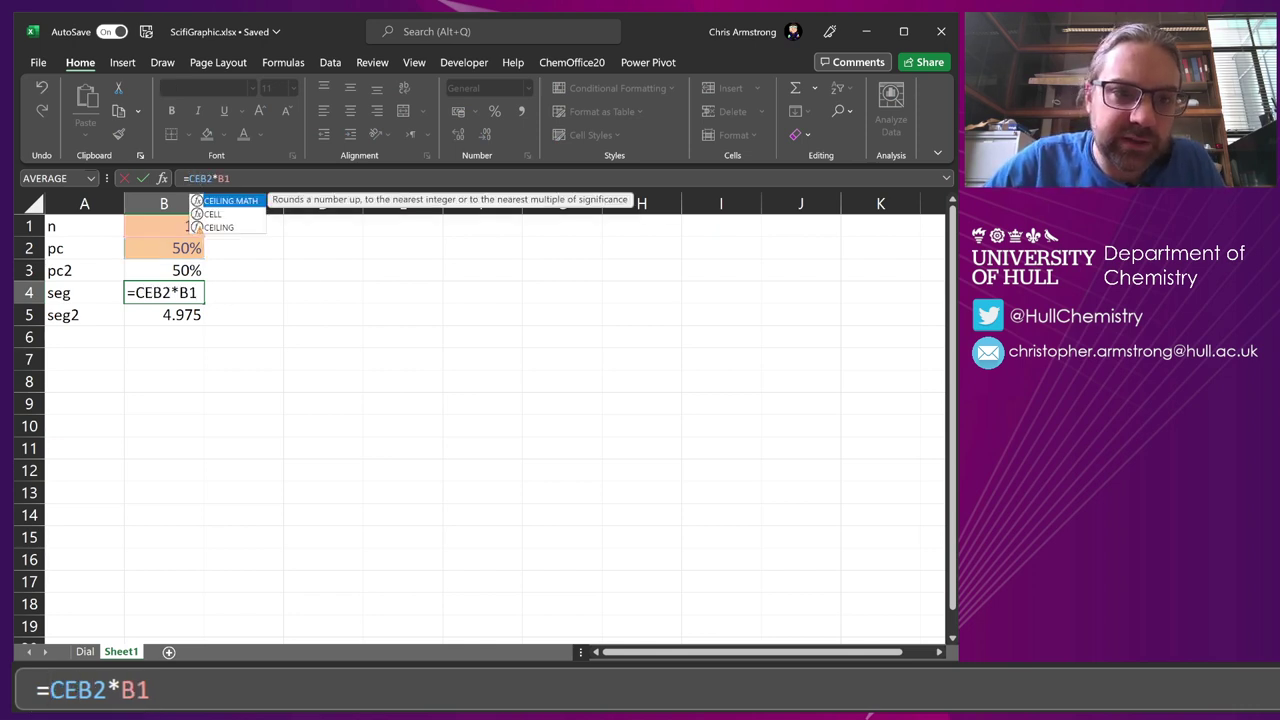
key(Tab)
key(End)
text())
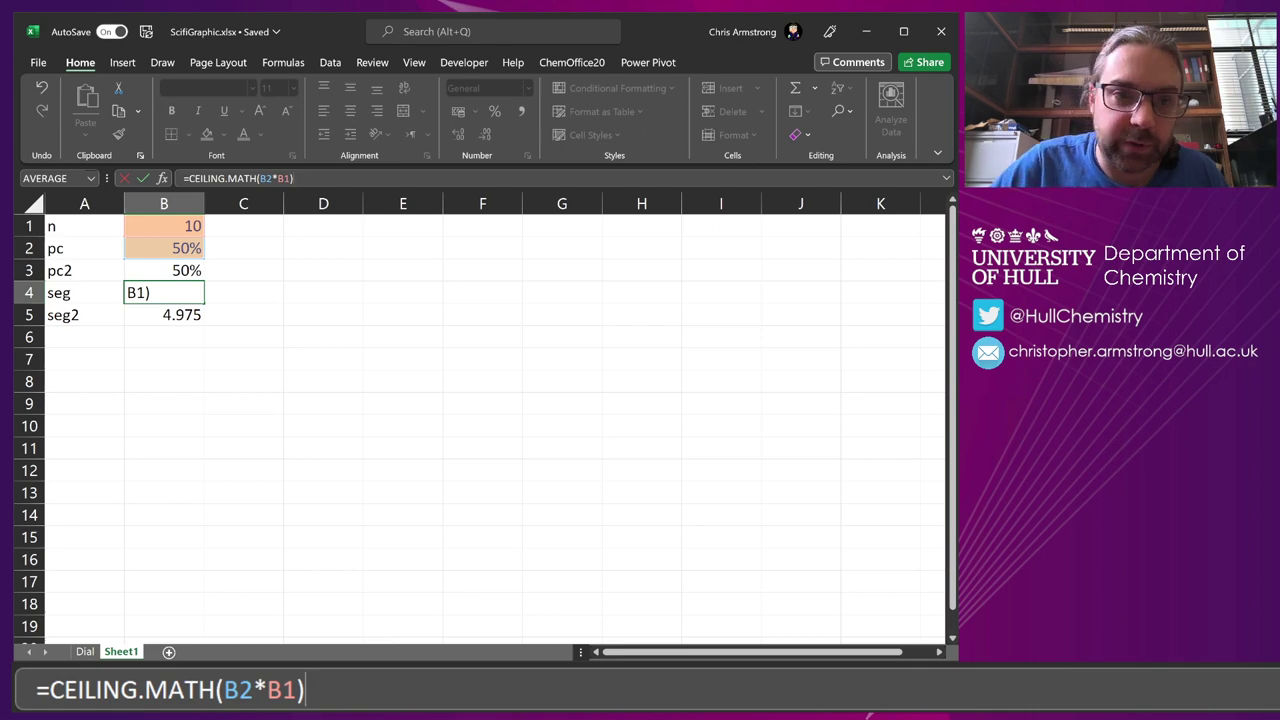
key(Return)
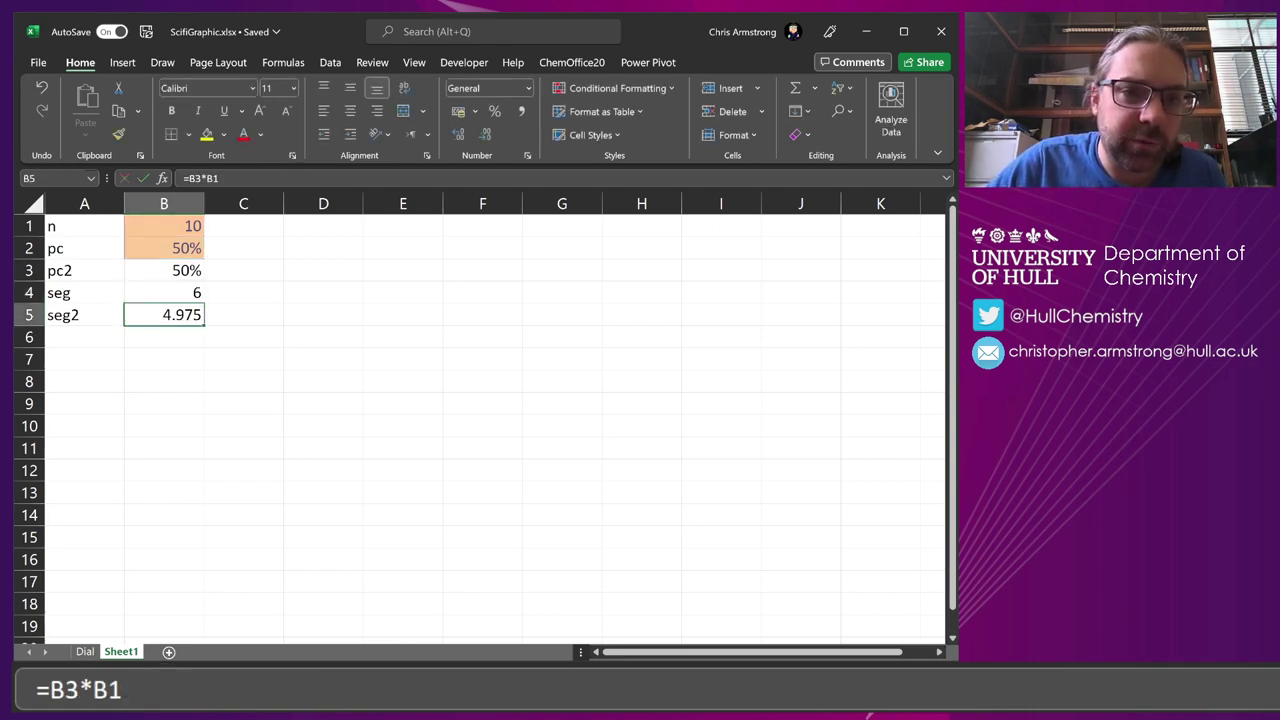
Step: Change B5 to =FLOOR.MATH(B3*B1) so seg2 rounds down to 4
click(189, 178)
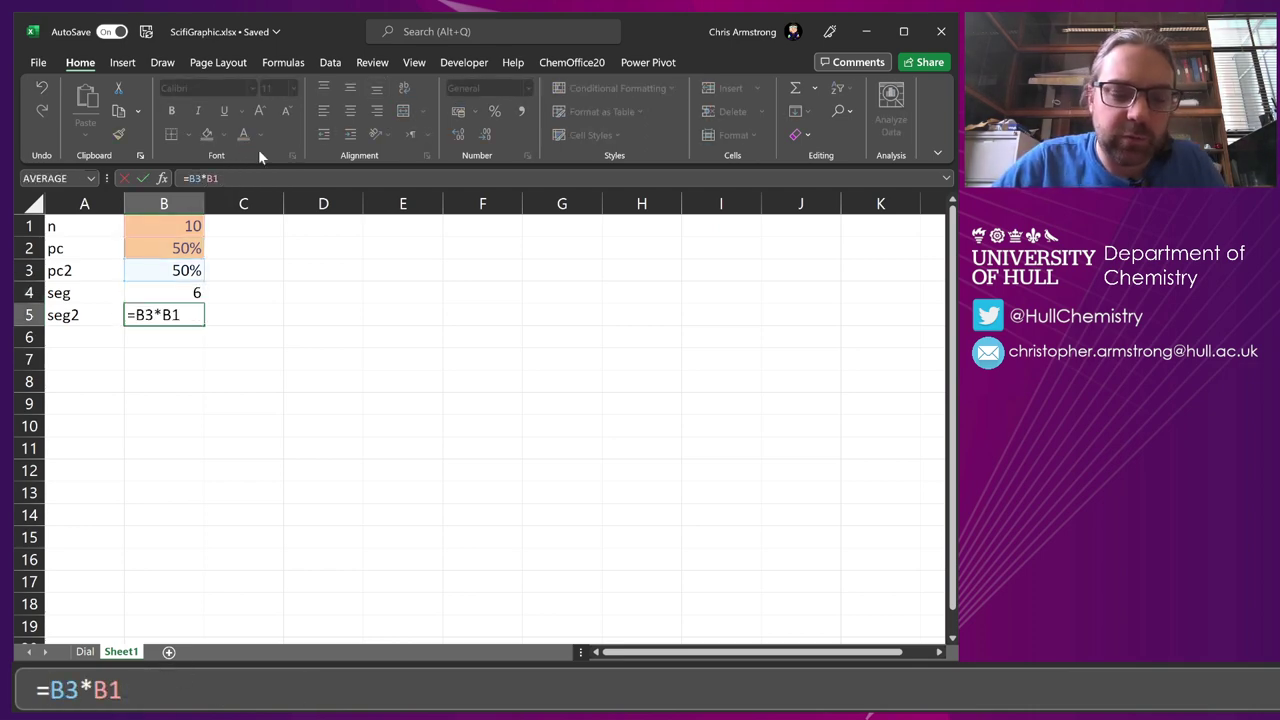
text(FL)
key(Tab)
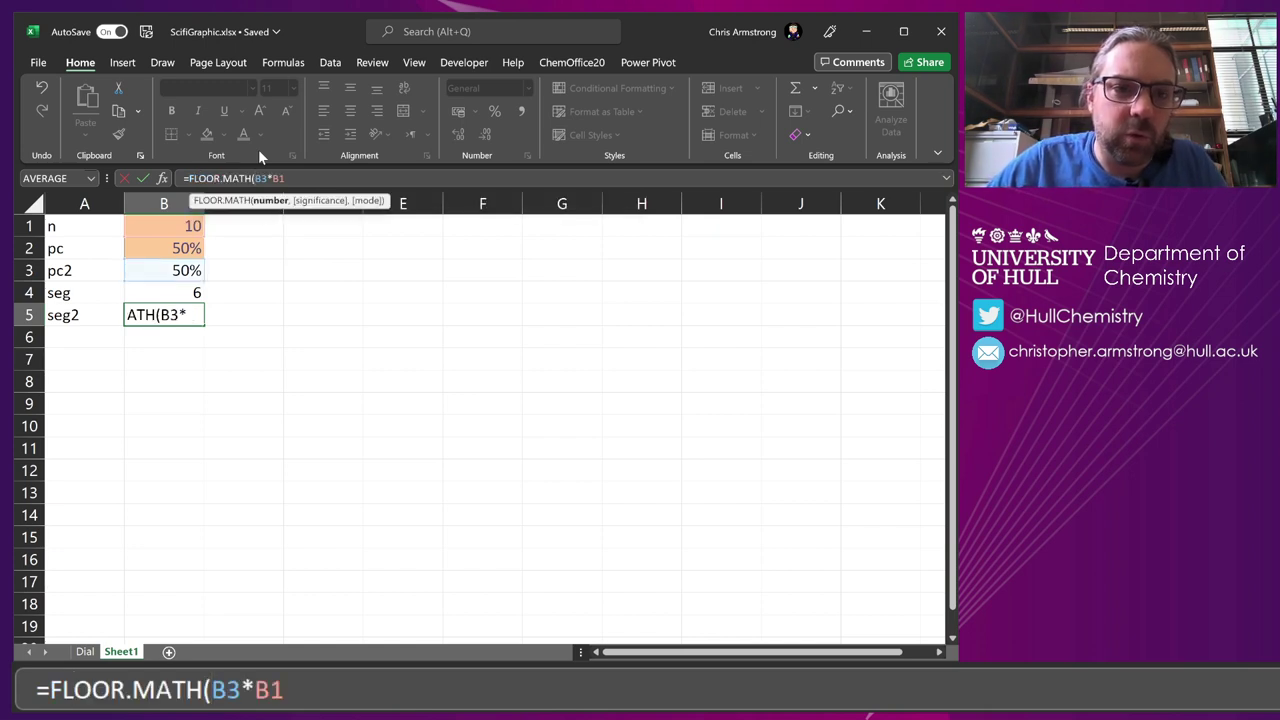
text())
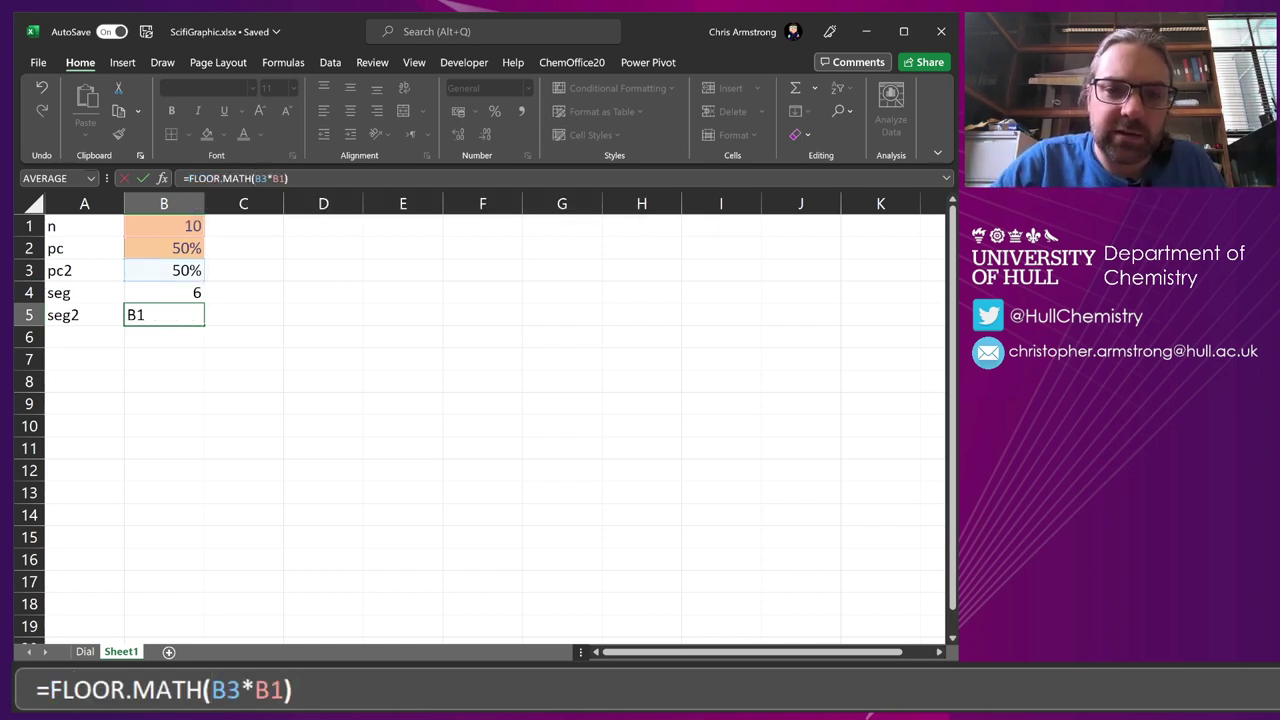
key(Return)
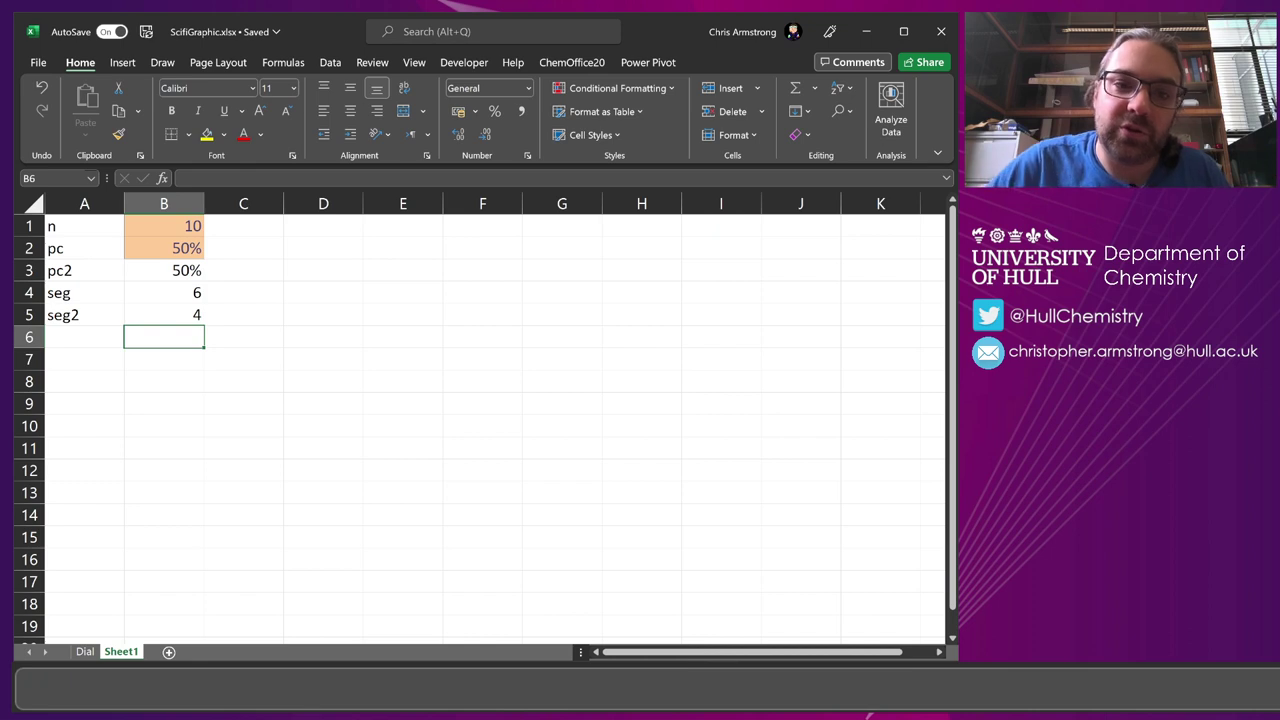
click(164, 315)
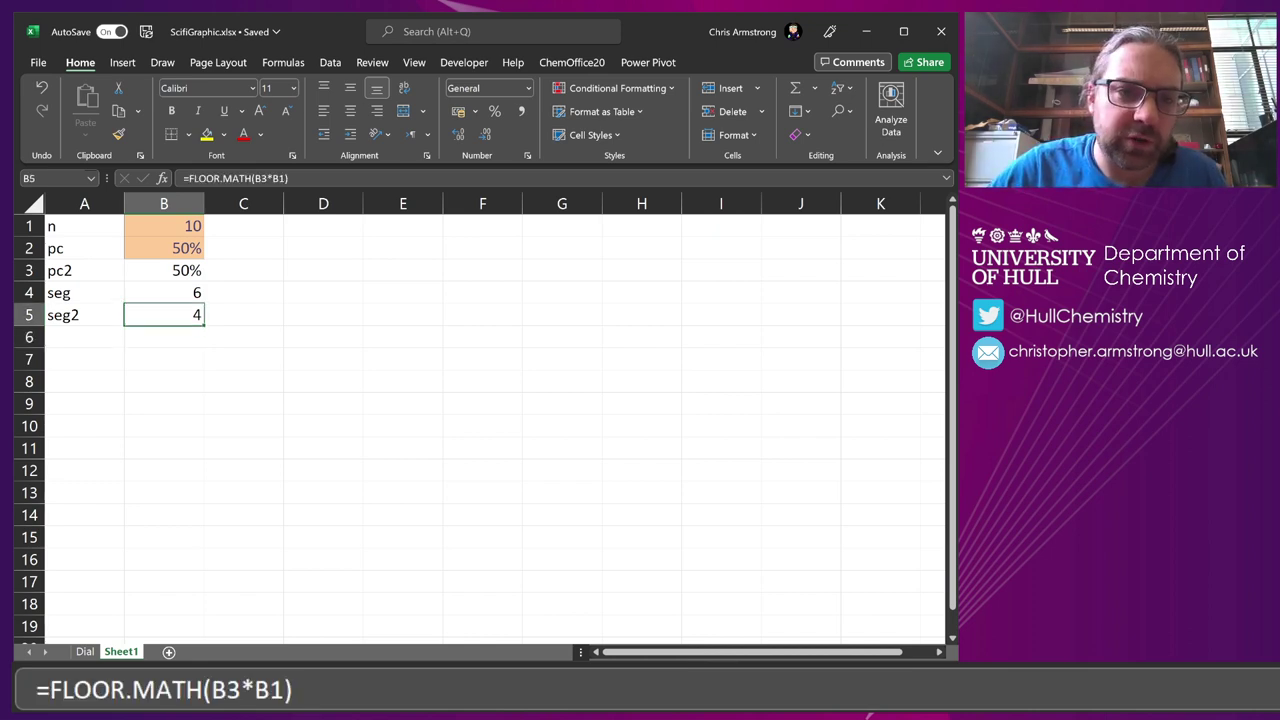
click(164, 293)
click(164, 315)
click(164, 293)
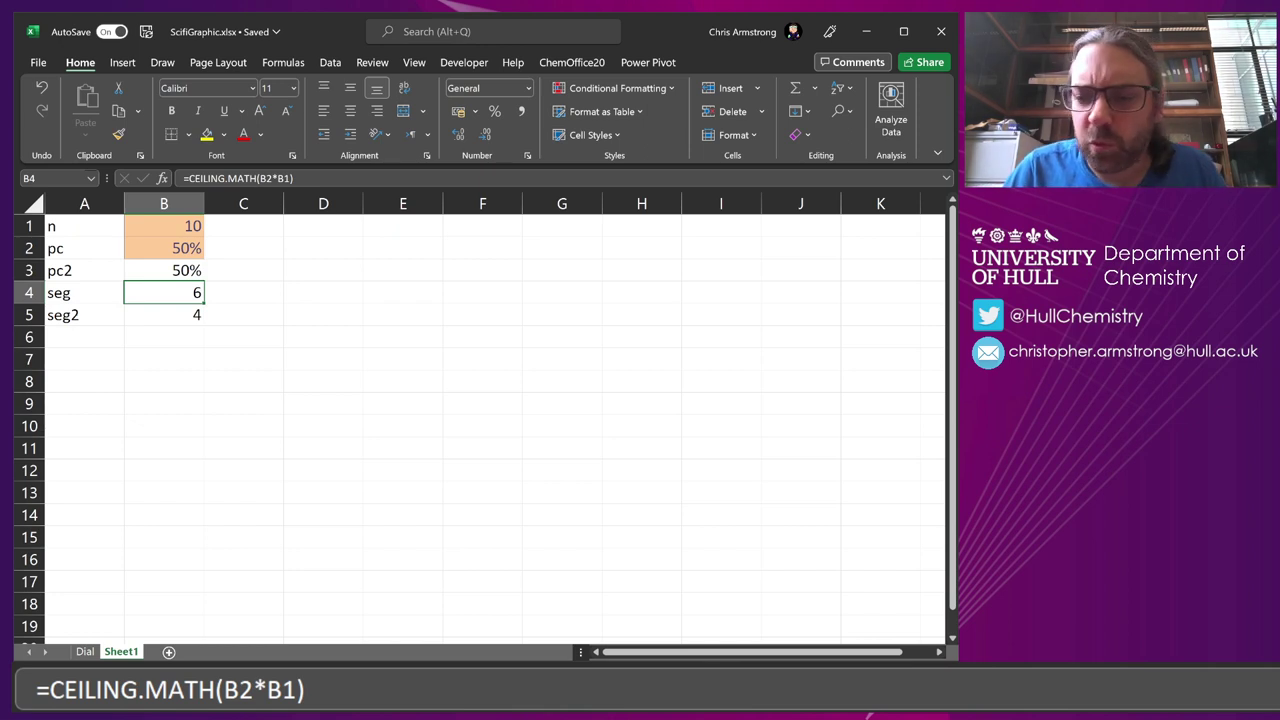
click(164, 226)
key(F2)
text(0)
key(BackSpace)
key(BackSpace)
key(BackSpace)
text(10)
key(Return)
key(Down)
key(Down)
key(Down)
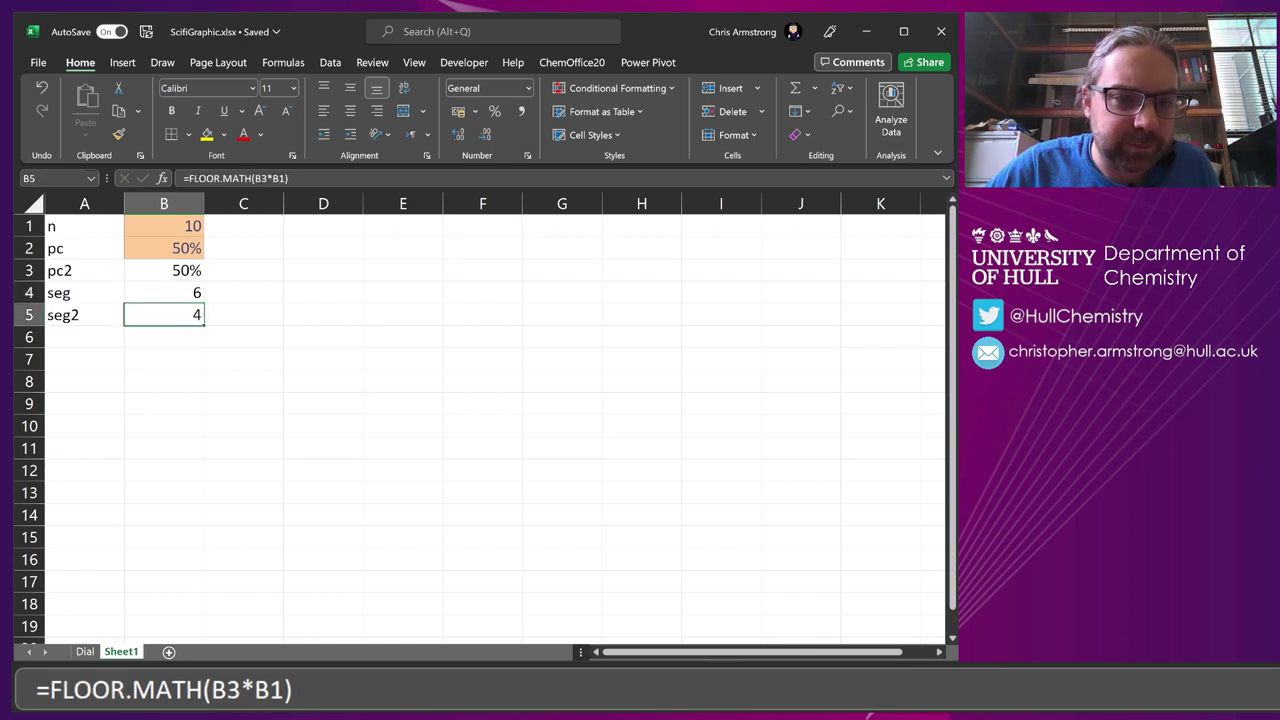
key(Up)
key(shift+Down)
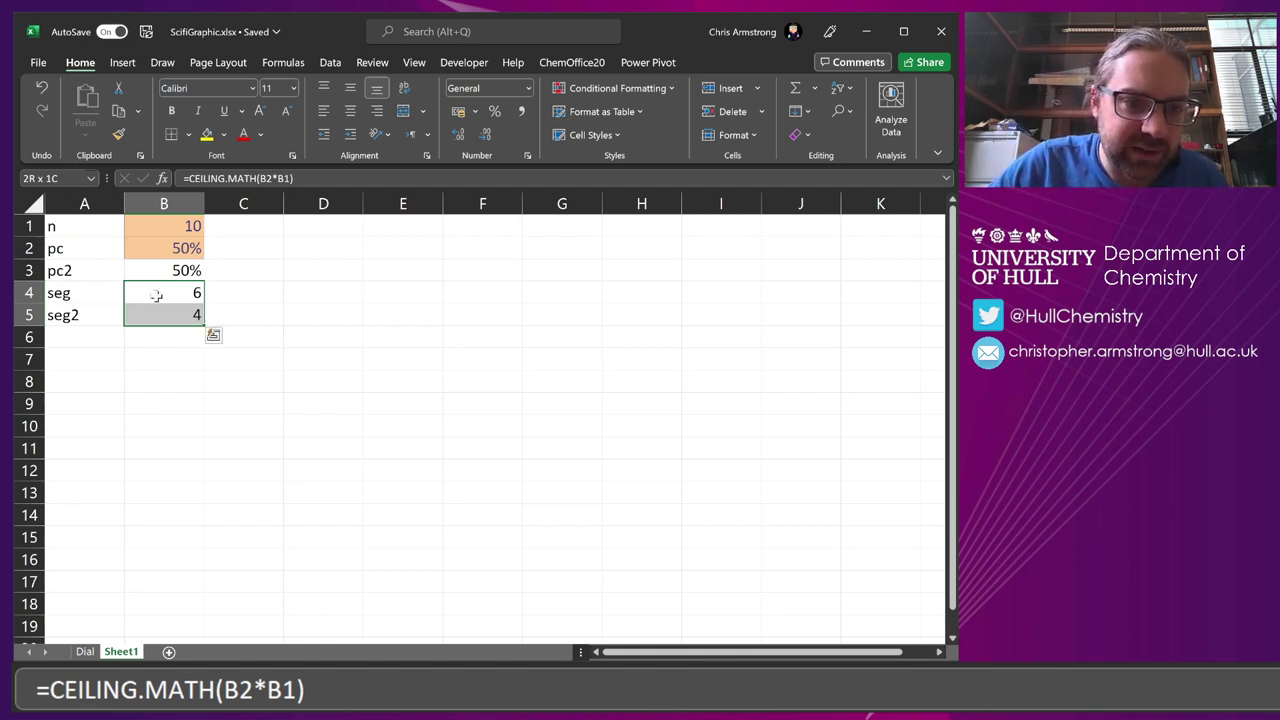
click(158, 293)
click(157, 315)
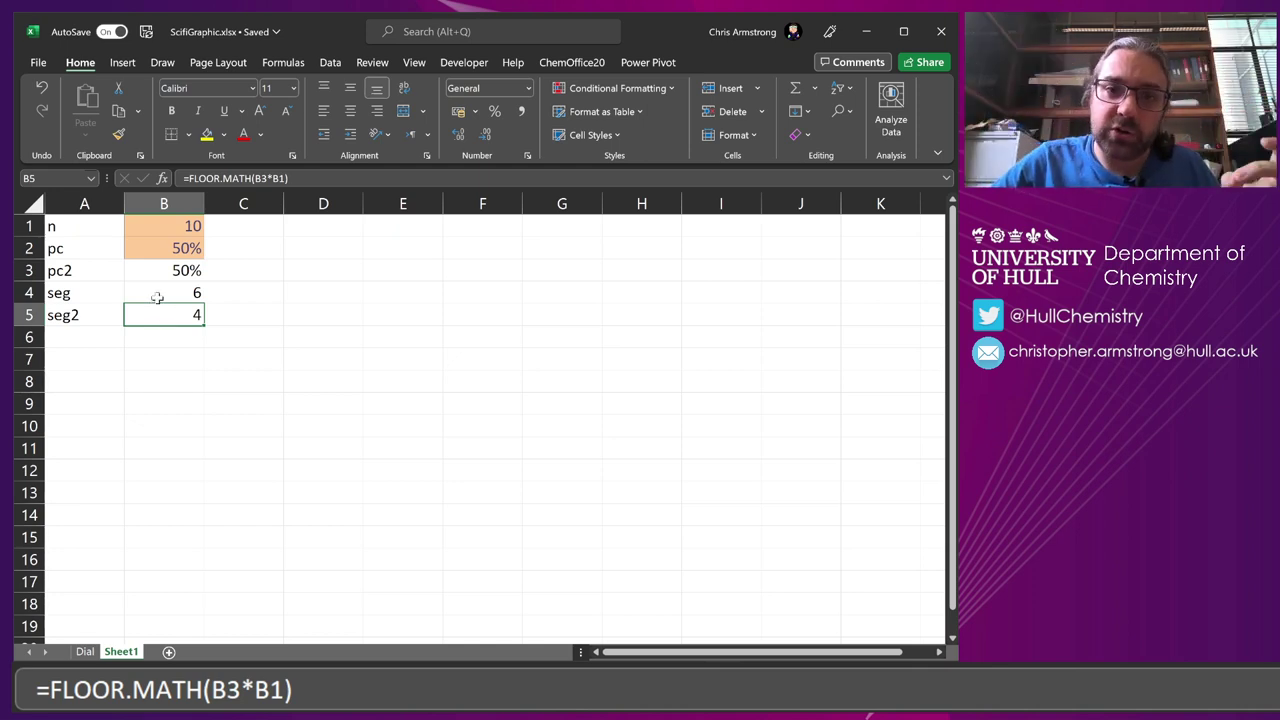
click(178, 248)
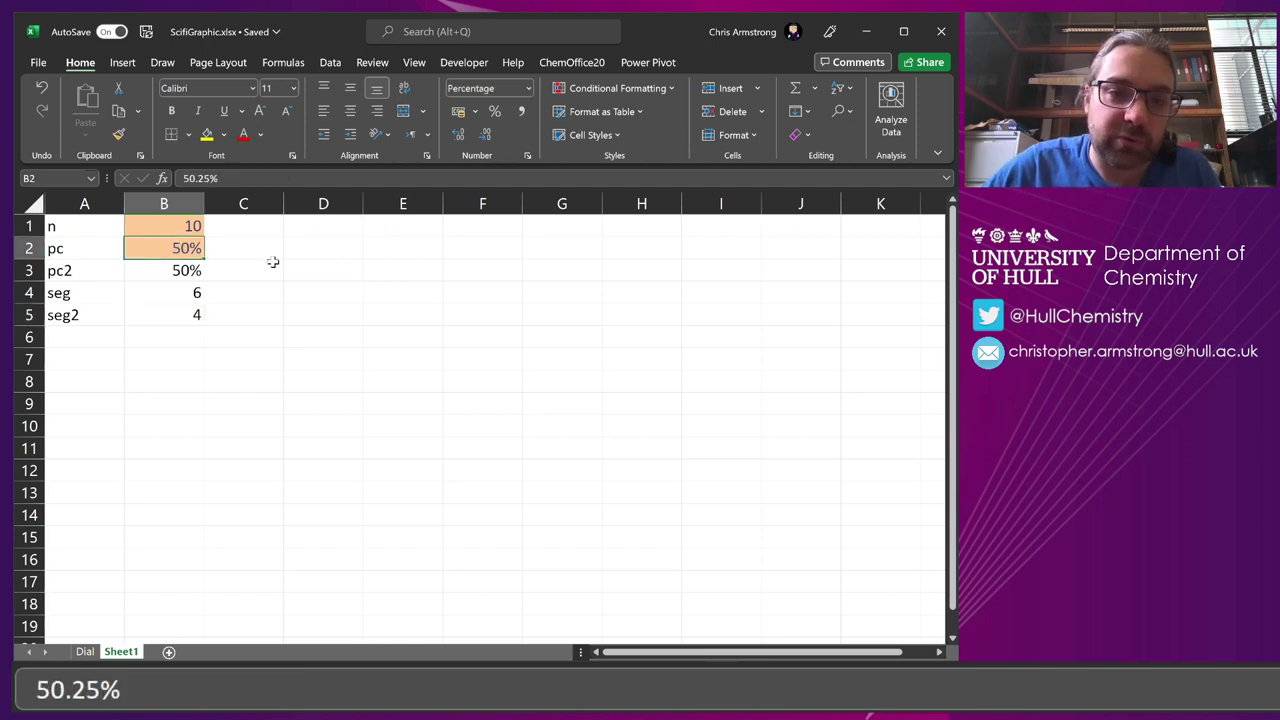
click(310, 232)
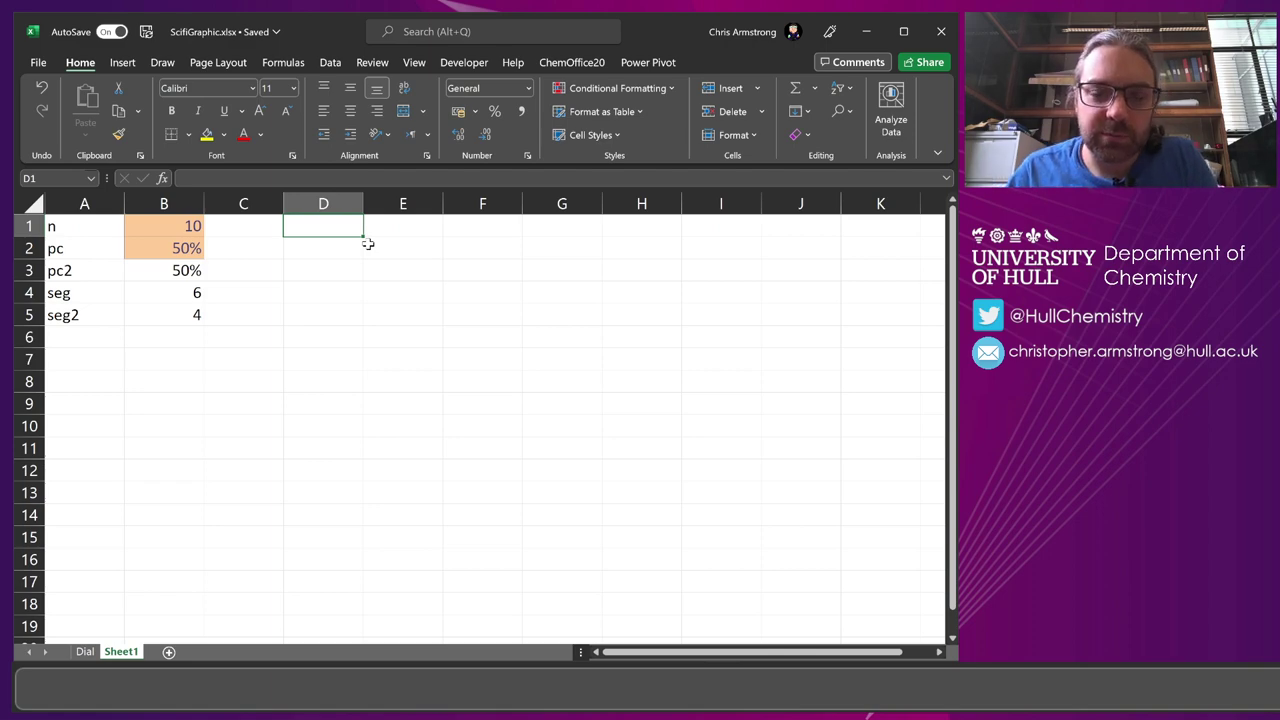
click(85, 651)
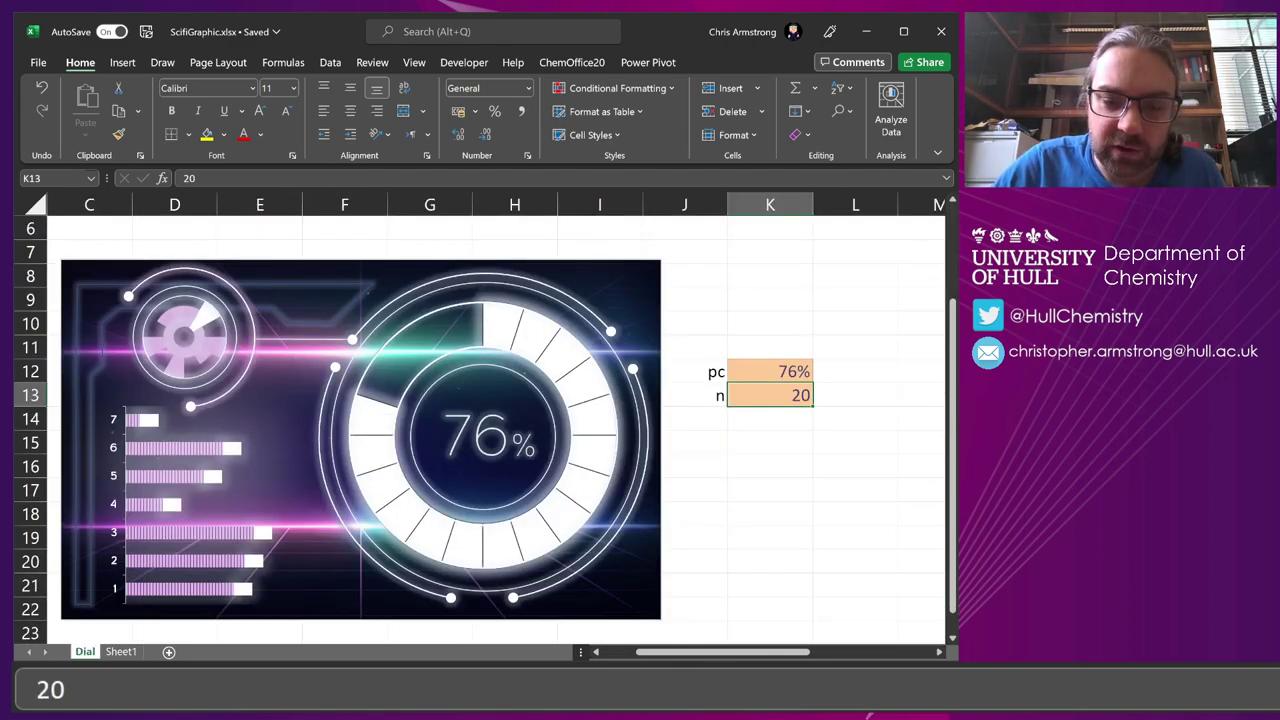
scroll(522, 545, up, 1)
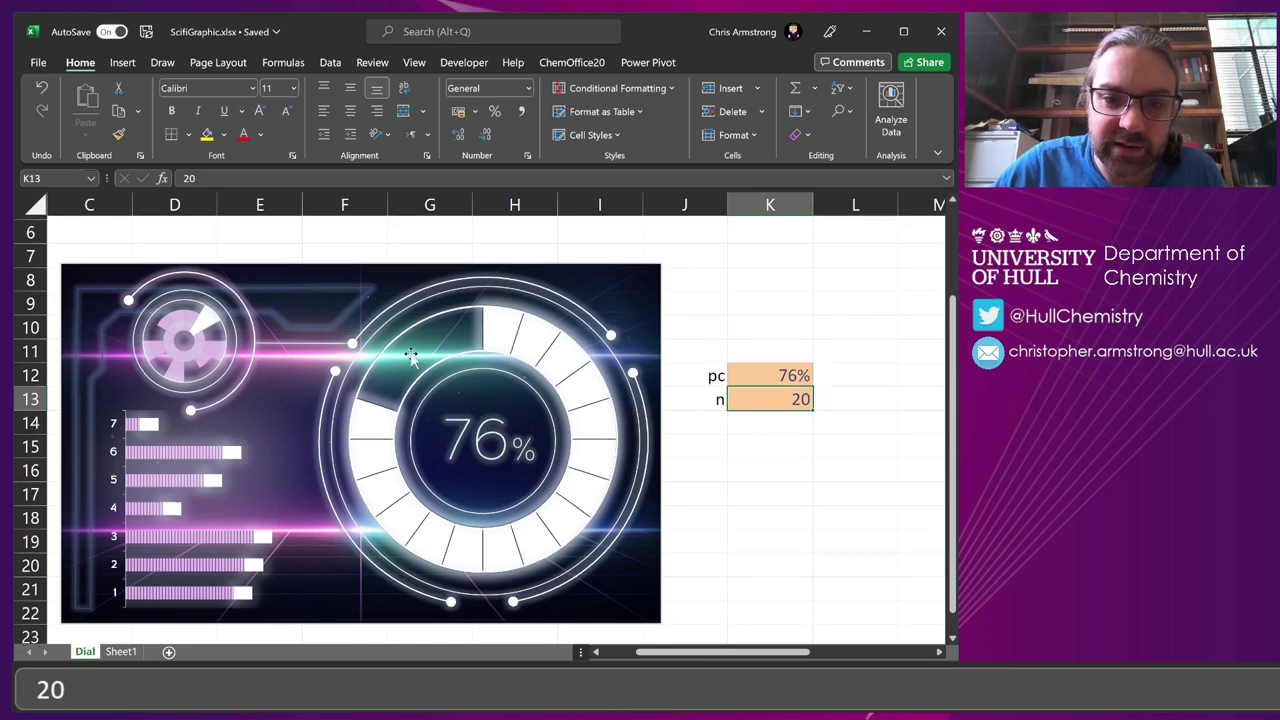
click(121, 651)
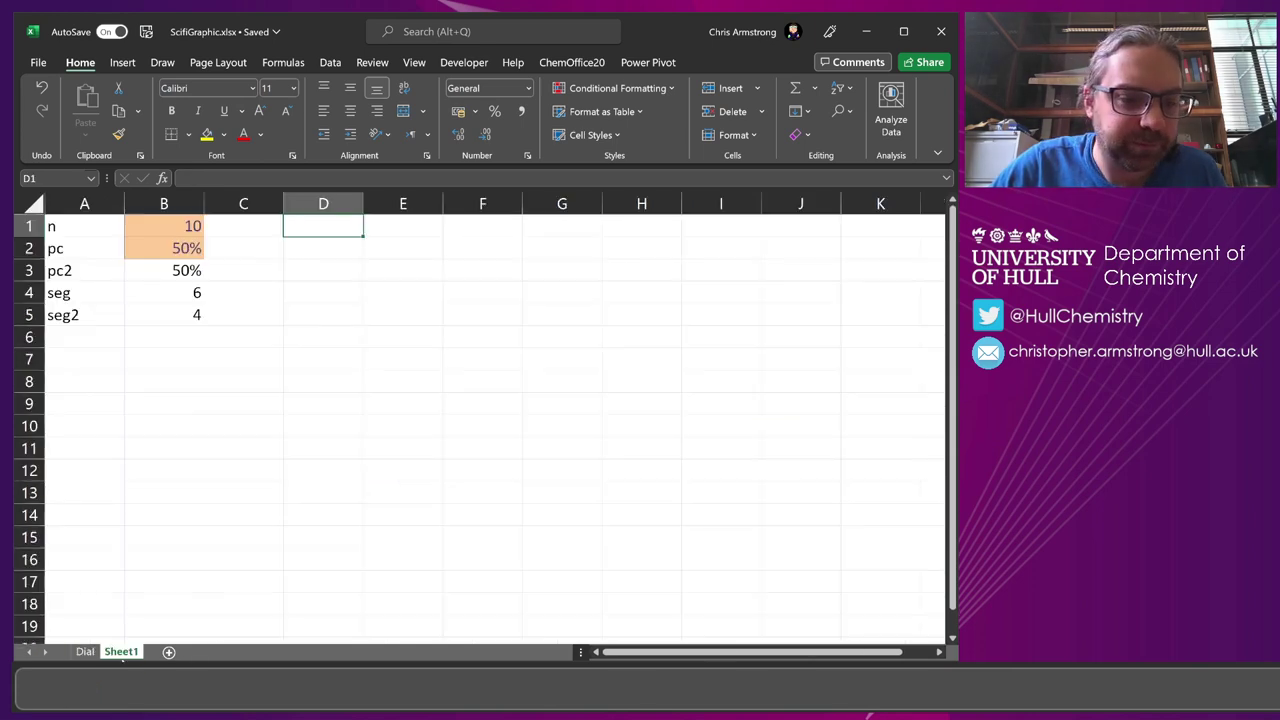
Step: Enter =SEQUENCE(B4+1) in D1 to spill the numbers 1 through 7
text(=SEQUENCE()
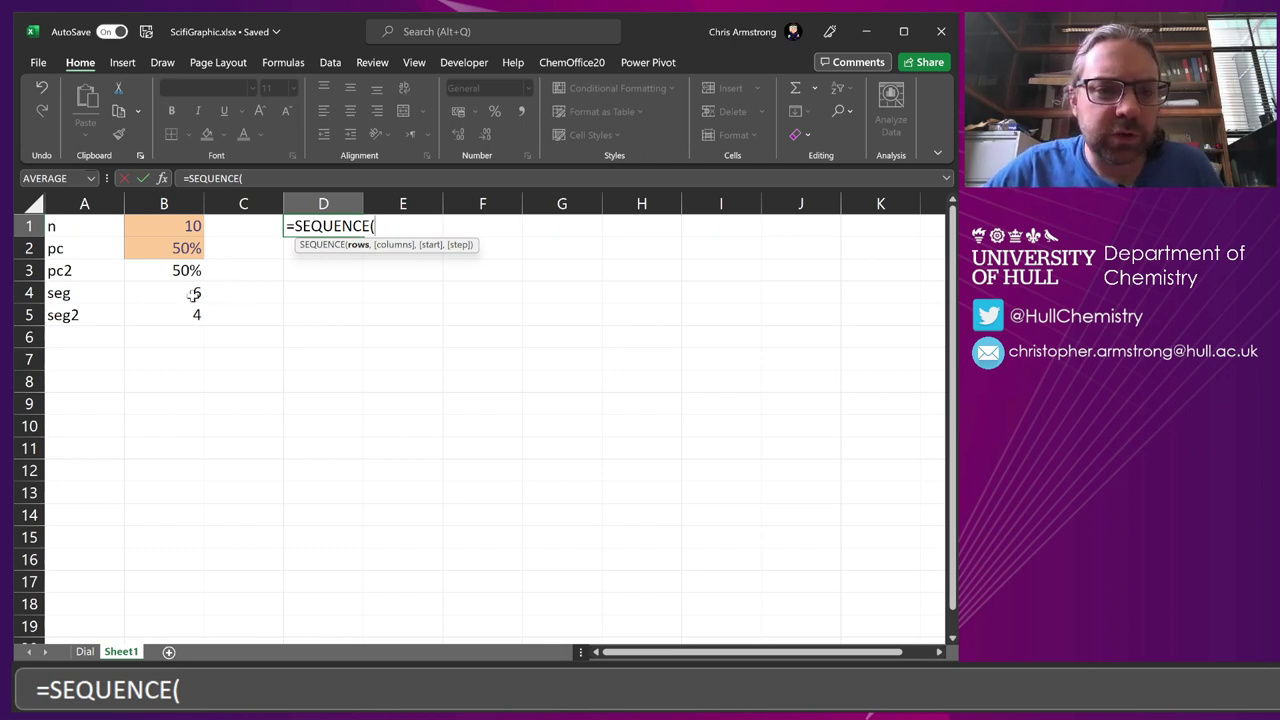
click(183, 292)
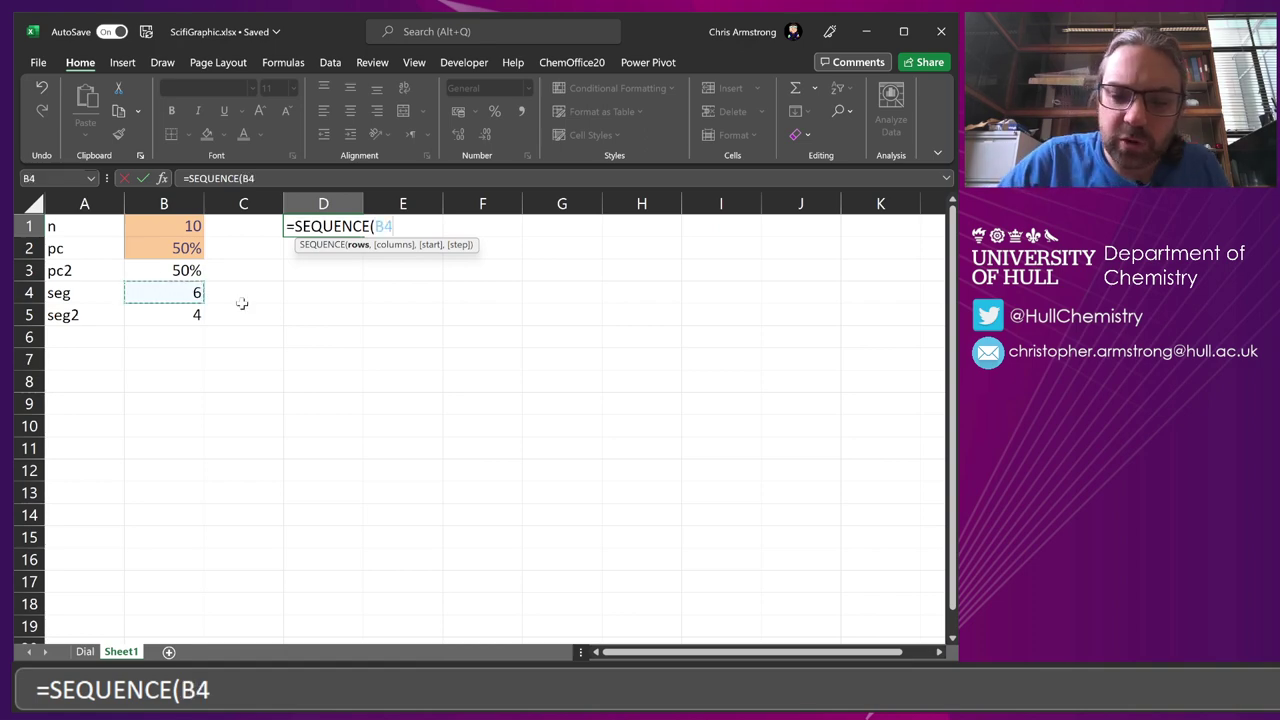
text(+1)
key(Return)
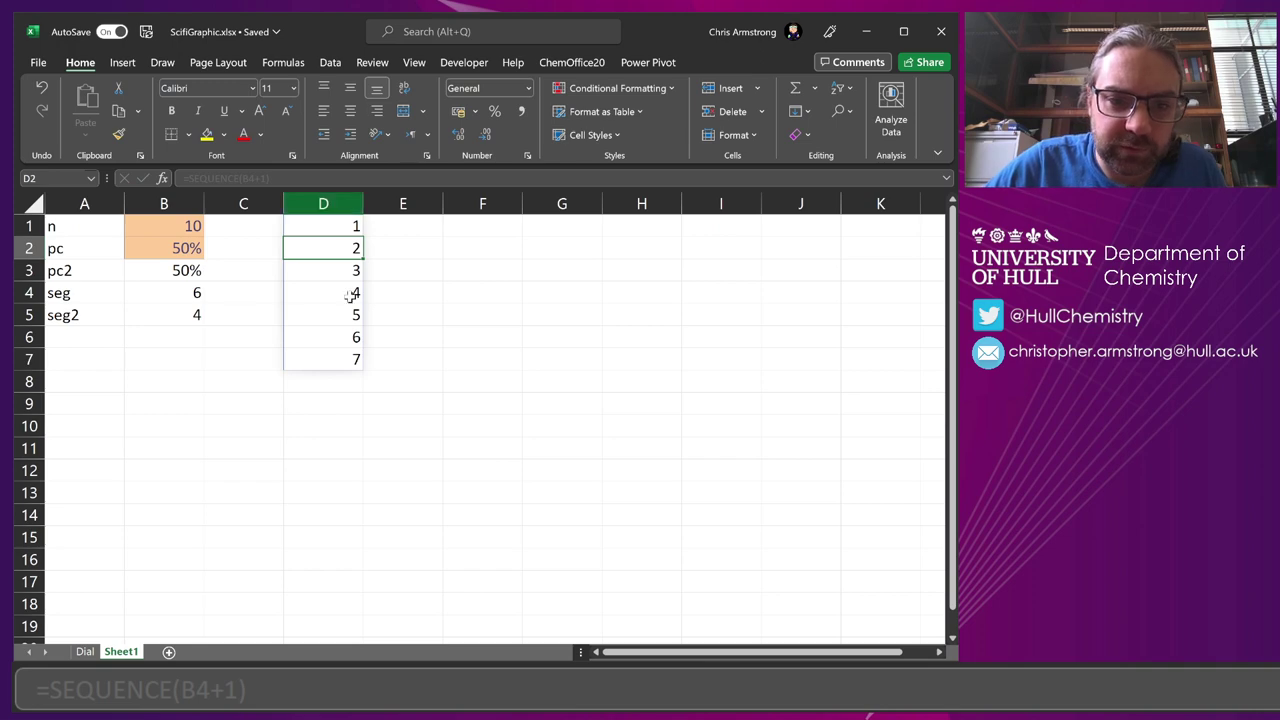
click(86, 651)
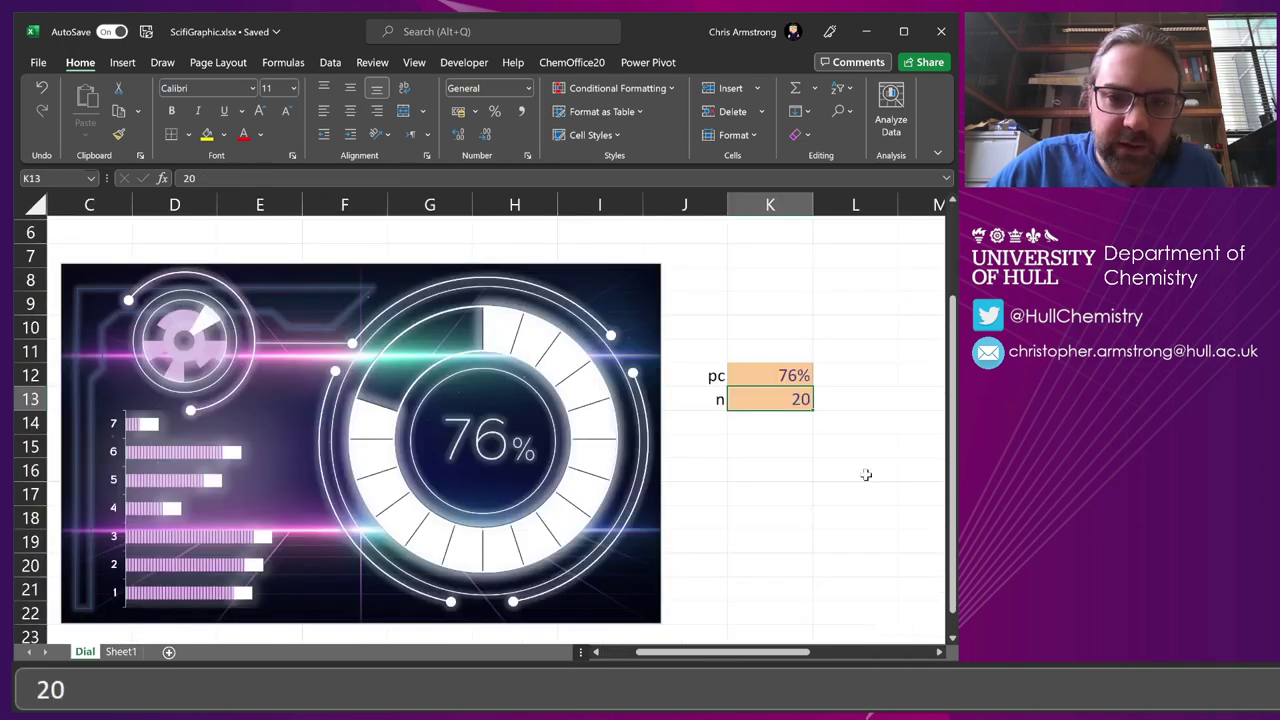
text(10)
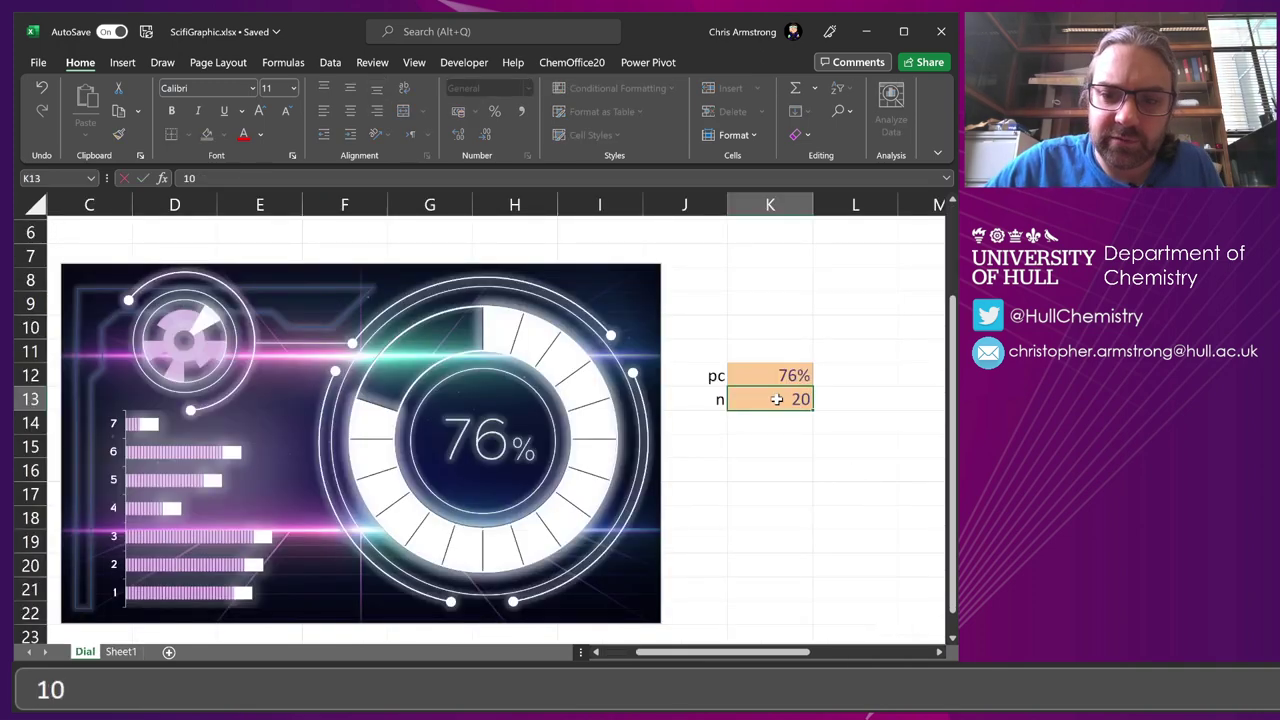
key(Return)
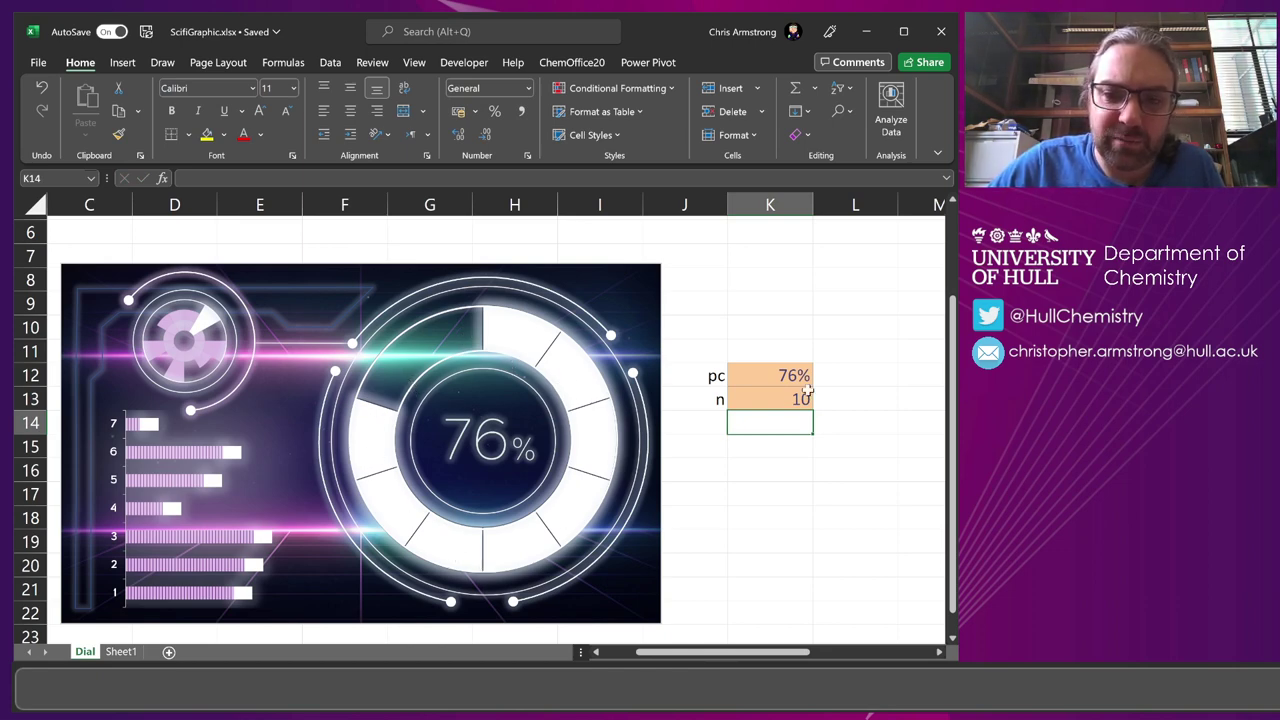
click(795, 372)
text(70)
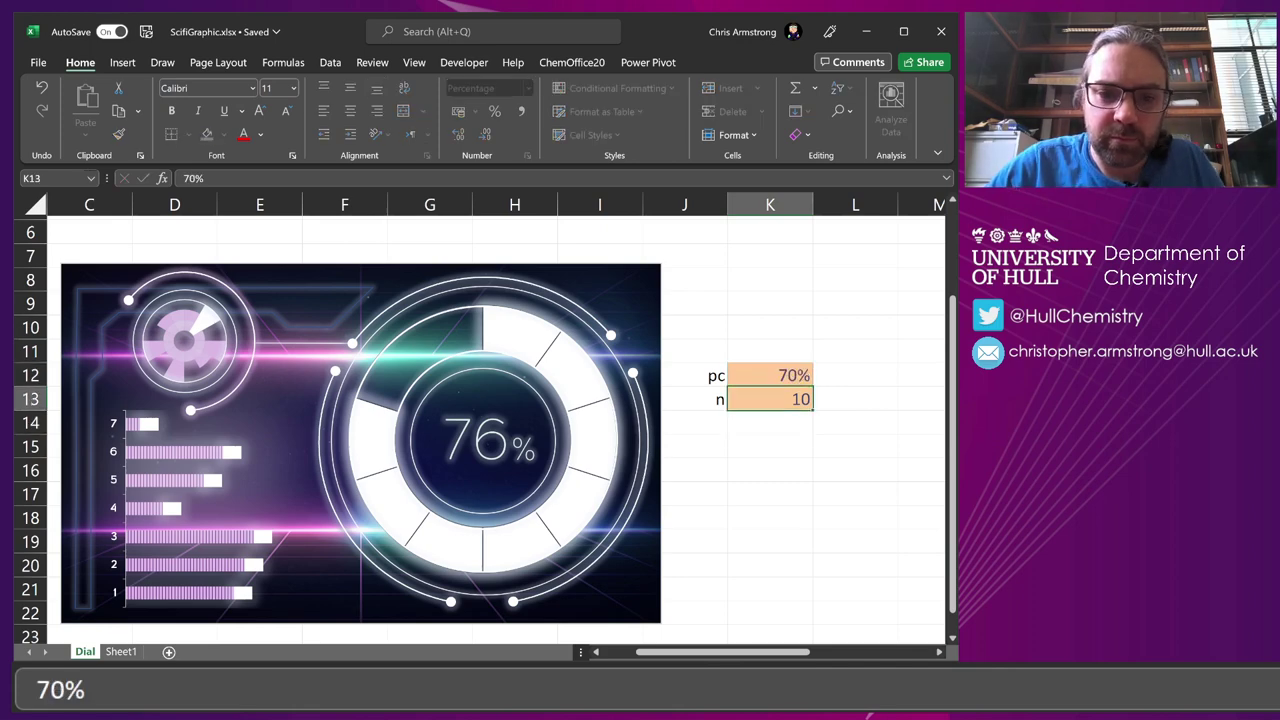
key(ctrl+Return)
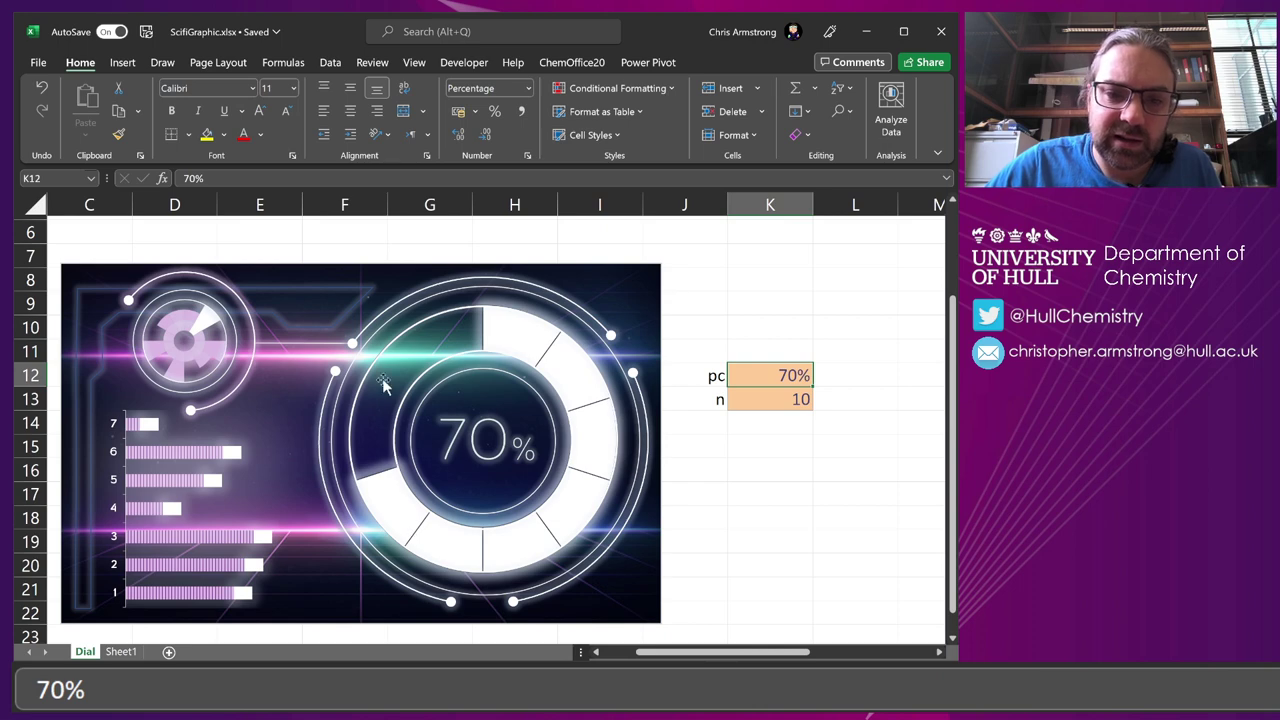
Step: Return to Sheet1 and review the 1–7 list spilled by D1's SEQUENCE formula
click(121, 652)
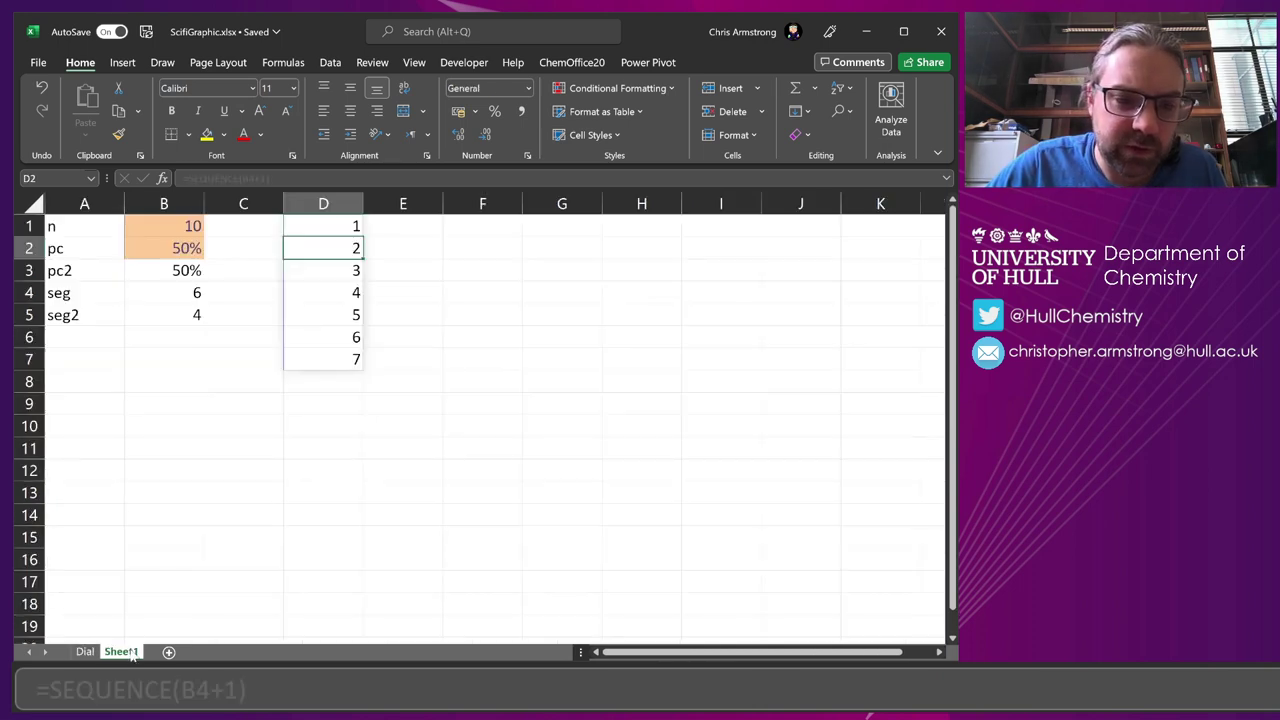
click(331, 224)
drag(329, 263, 341, 339)
click(397, 232)
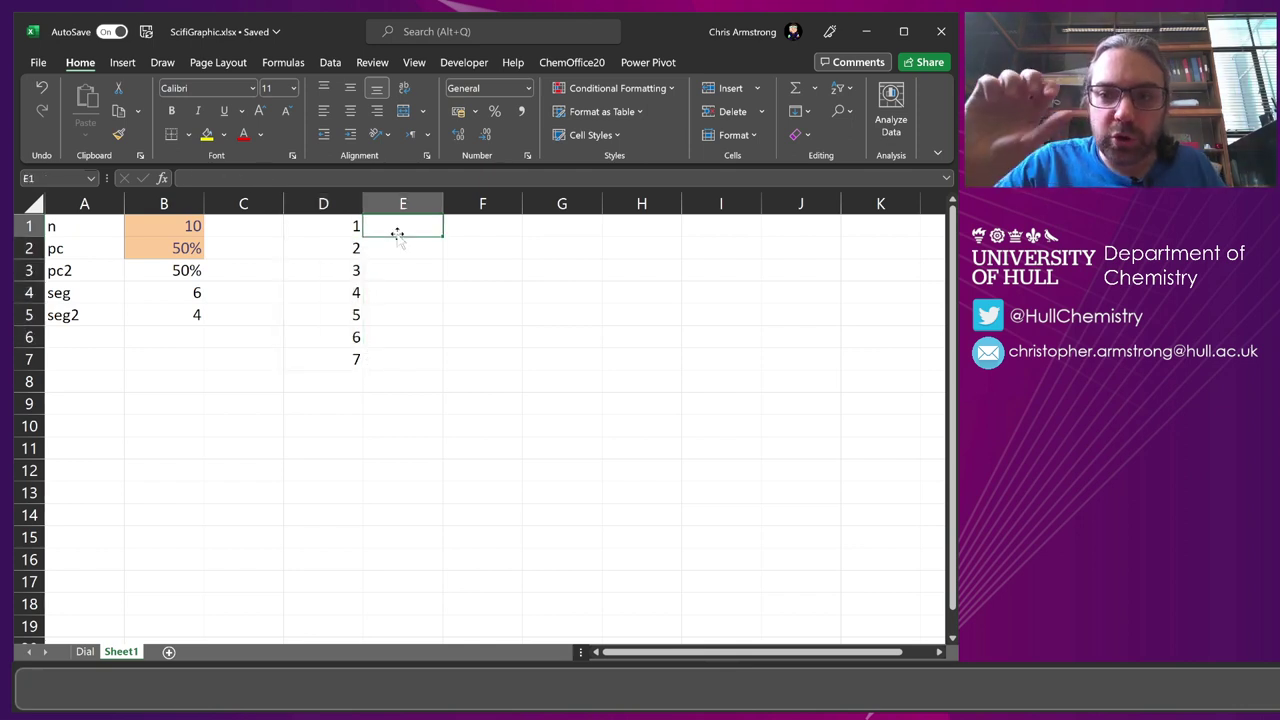
click(386, 362)
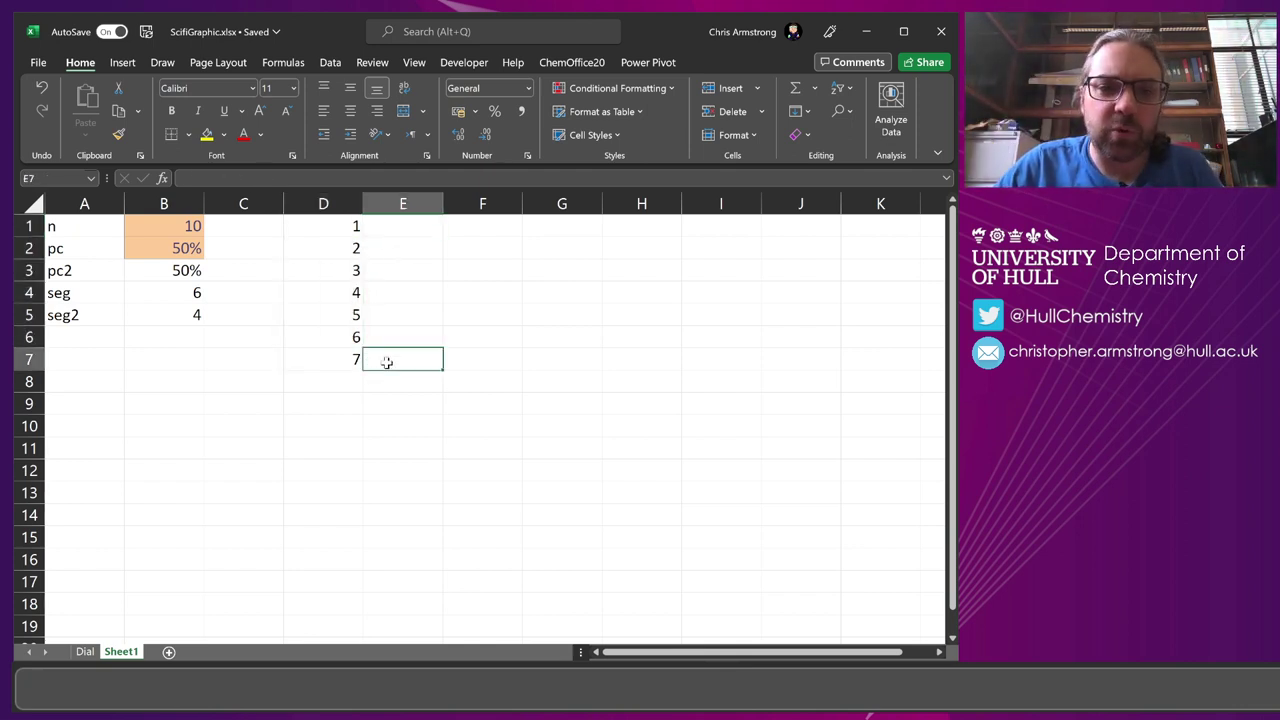
click(391, 229)
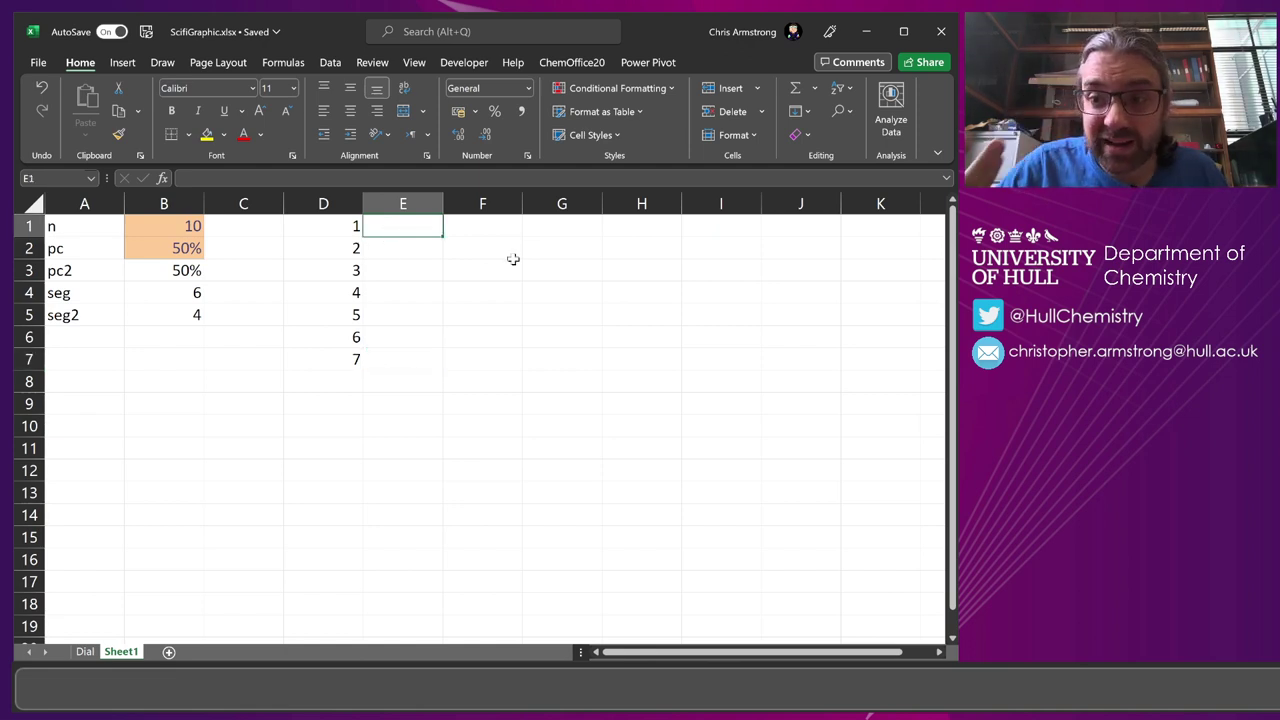
Step: Enter =IF(D1<=B4,1,B5) in E1, comparing the number against the count in B4
text(=IF)
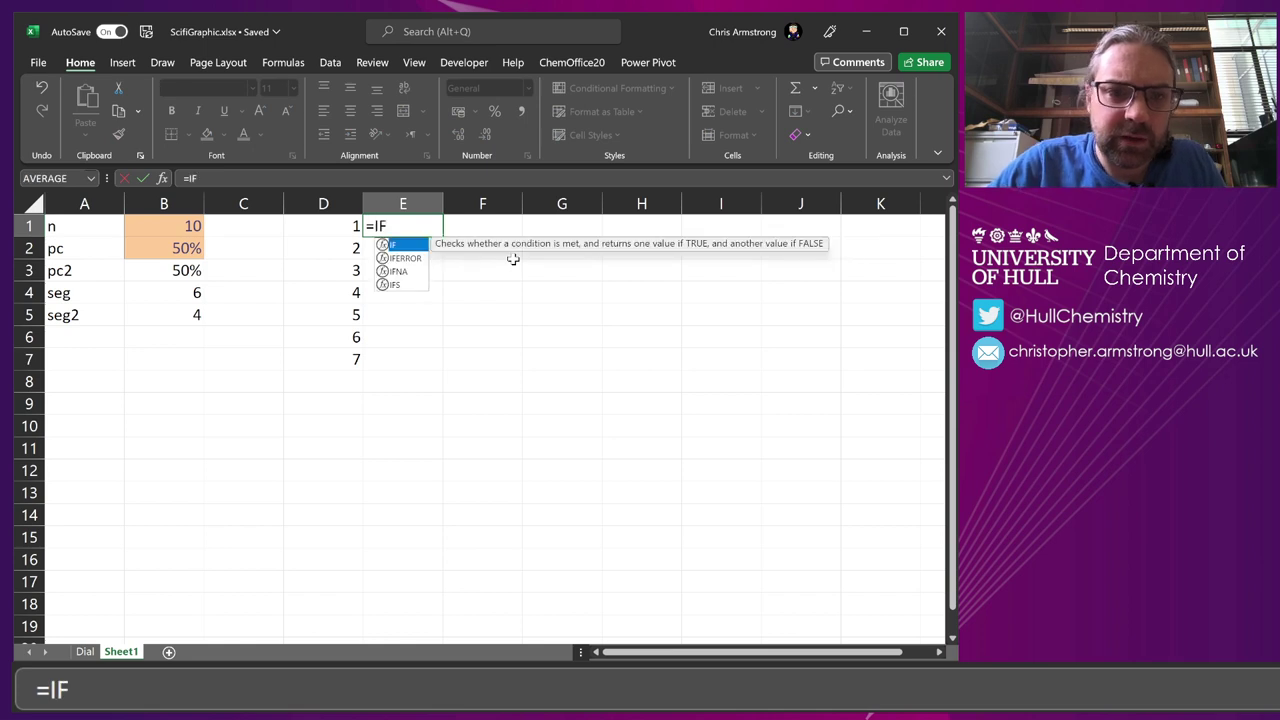
click(329, 223)
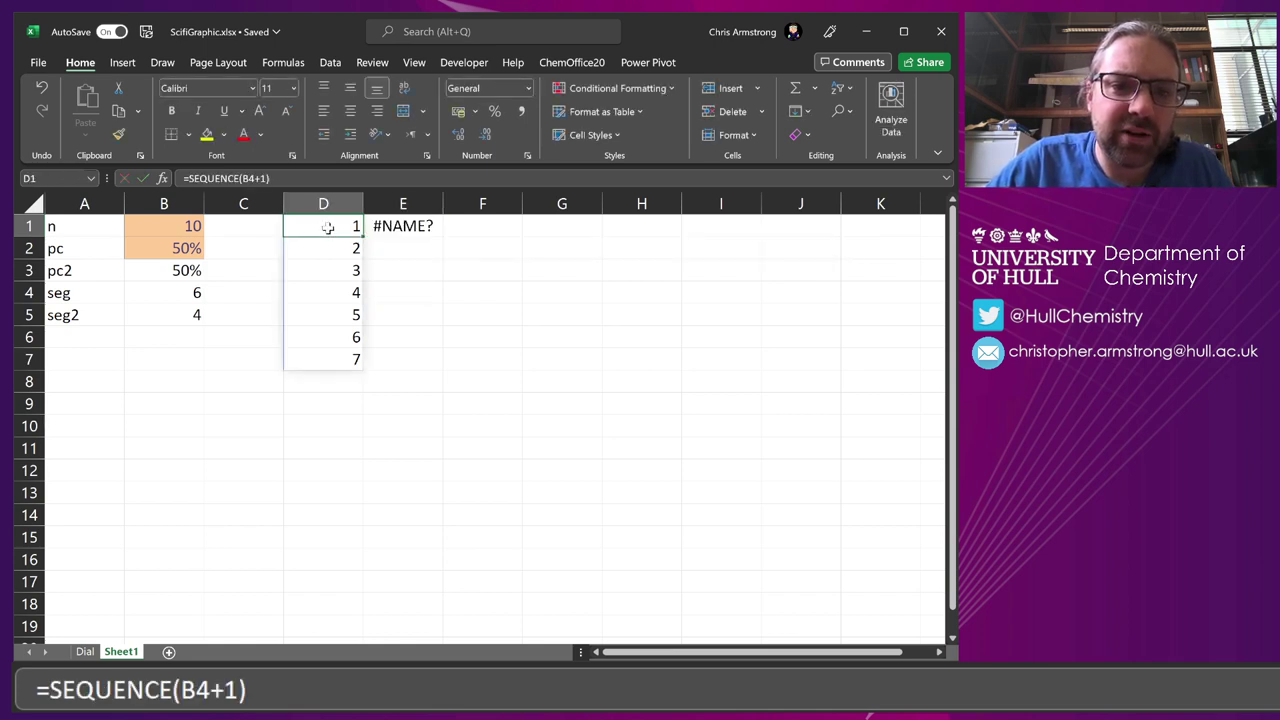
click(410, 224)
text(=IF()
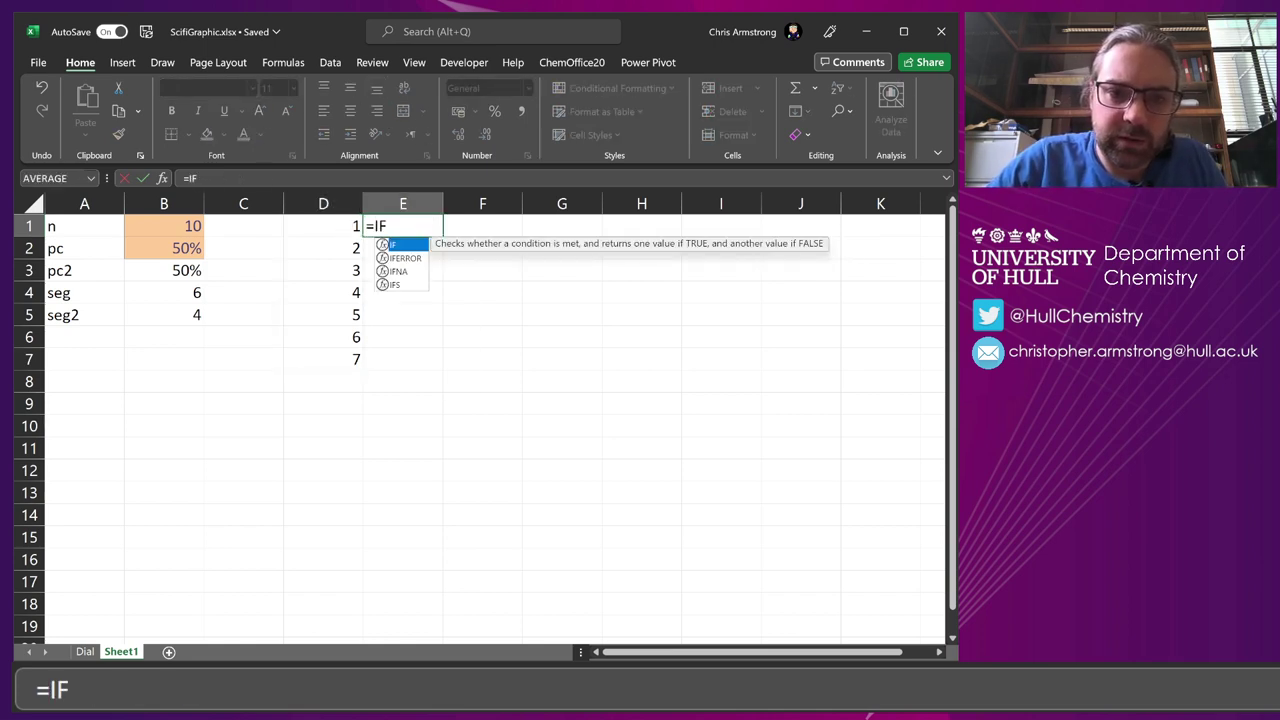
click(316, 228)
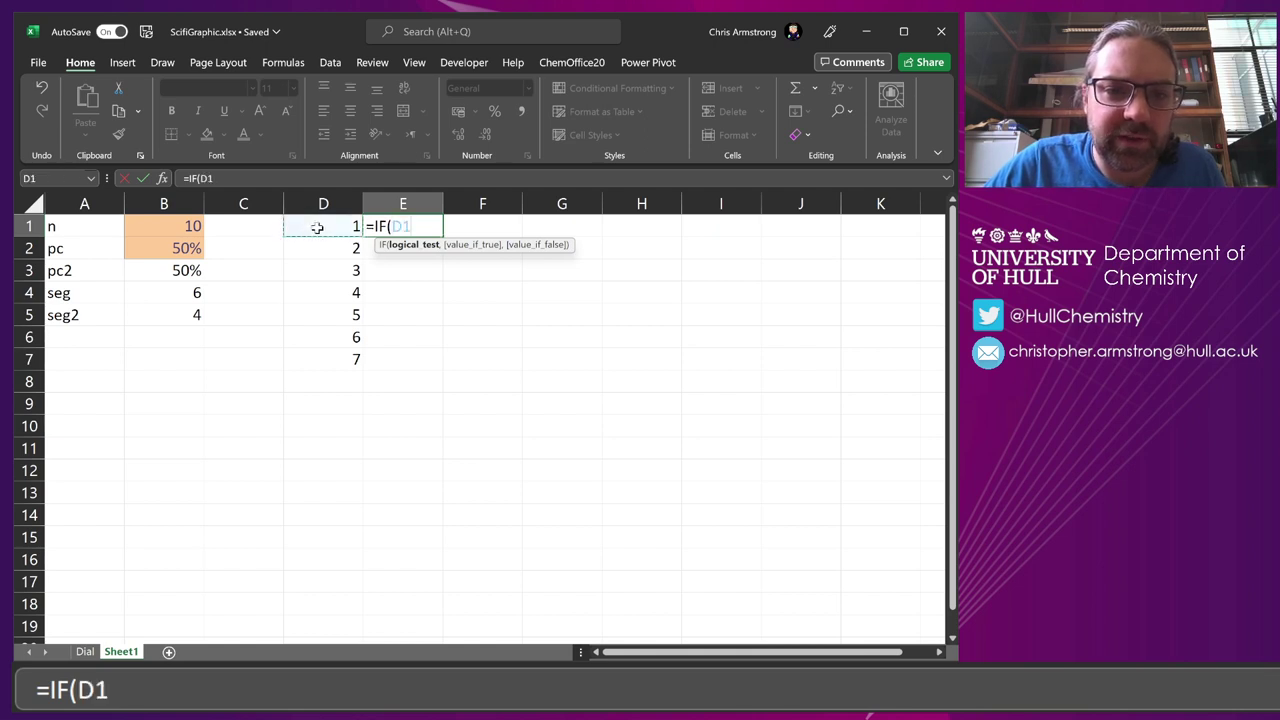
text(<=)
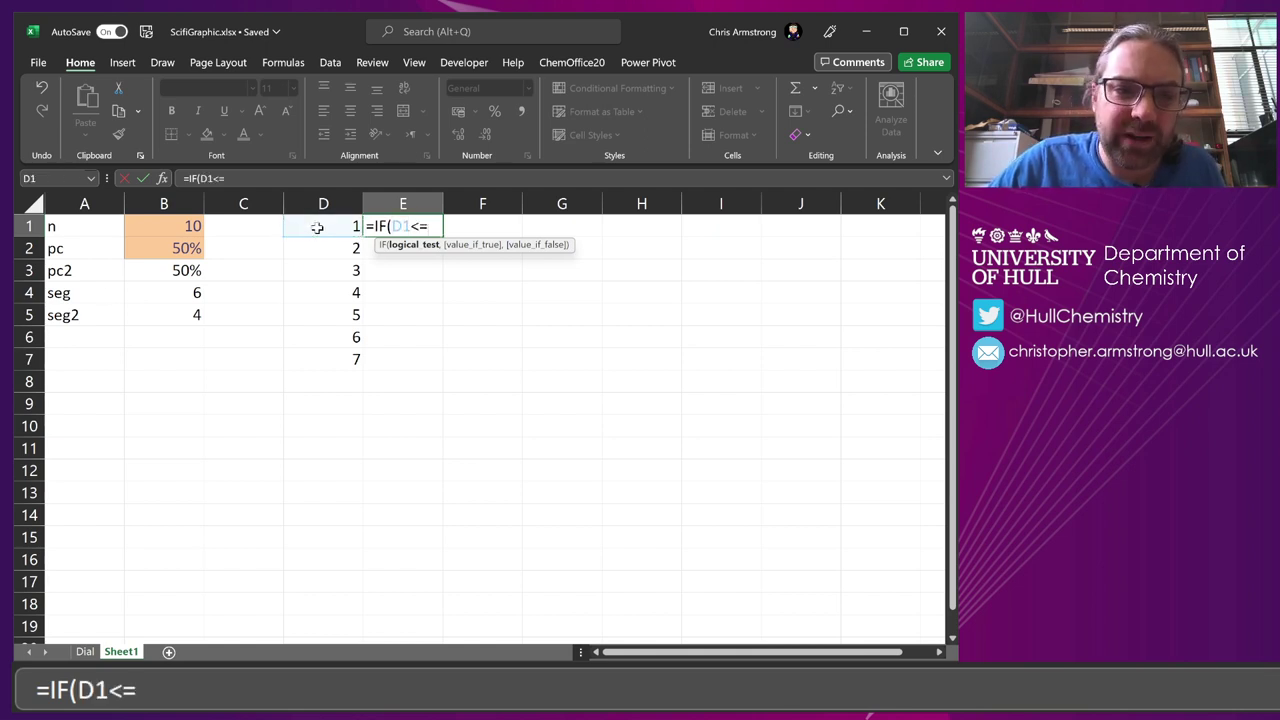
click(144, 303)
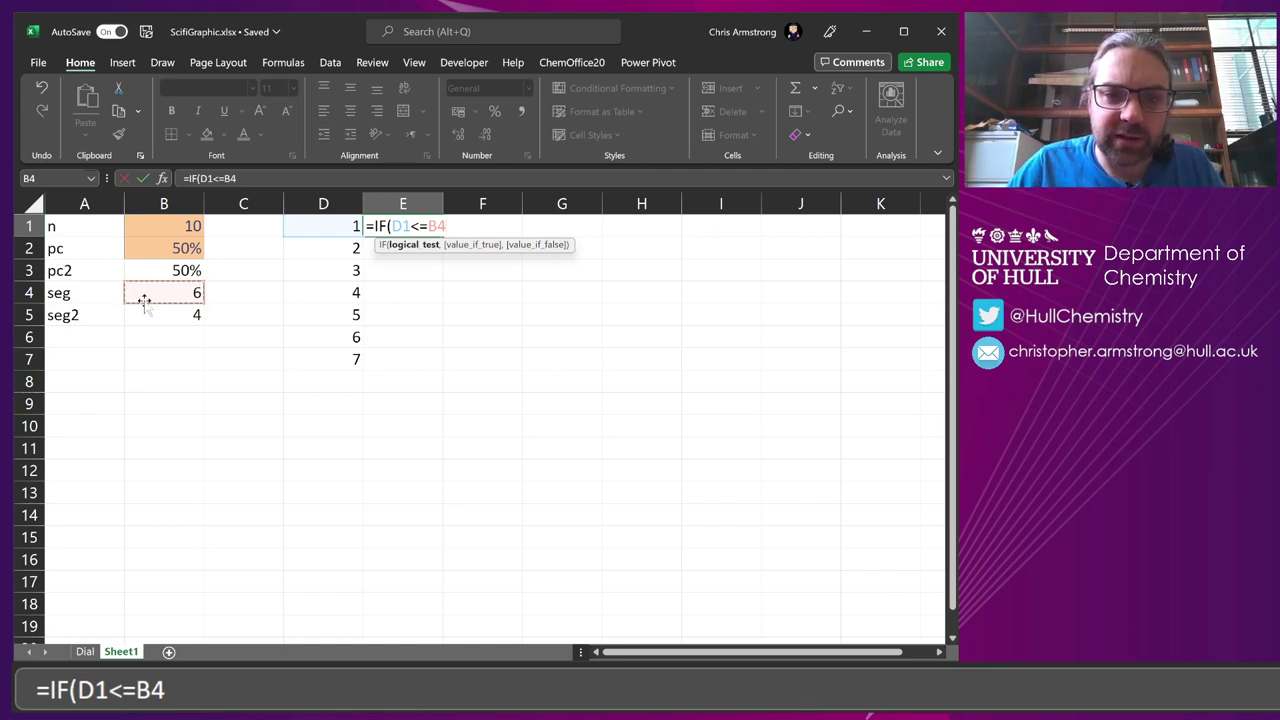
text(,1)
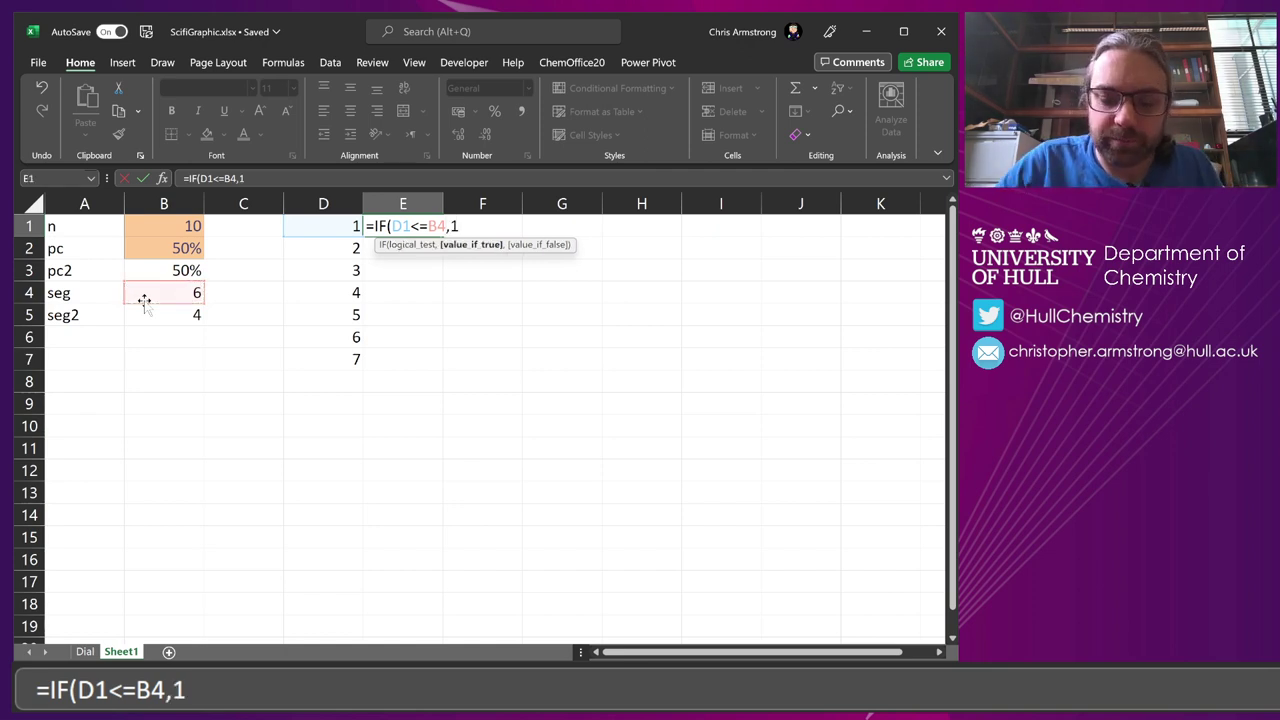
text(,)
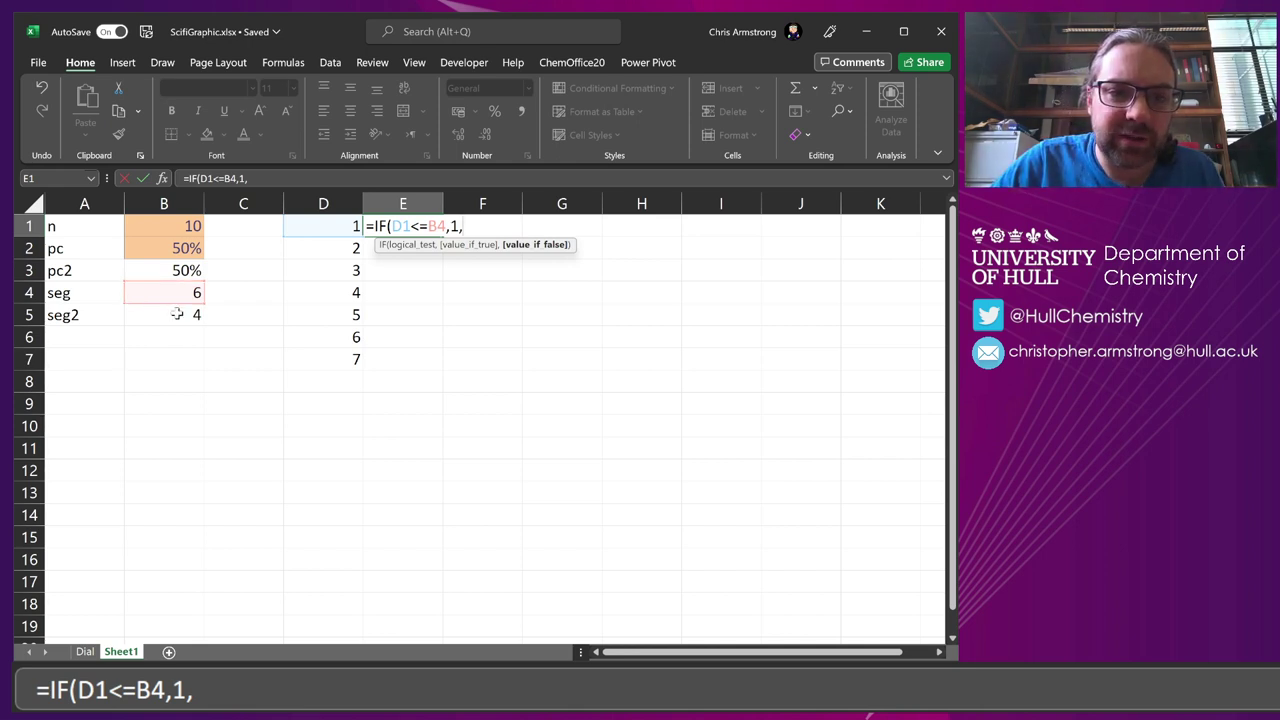
click(177, 314)
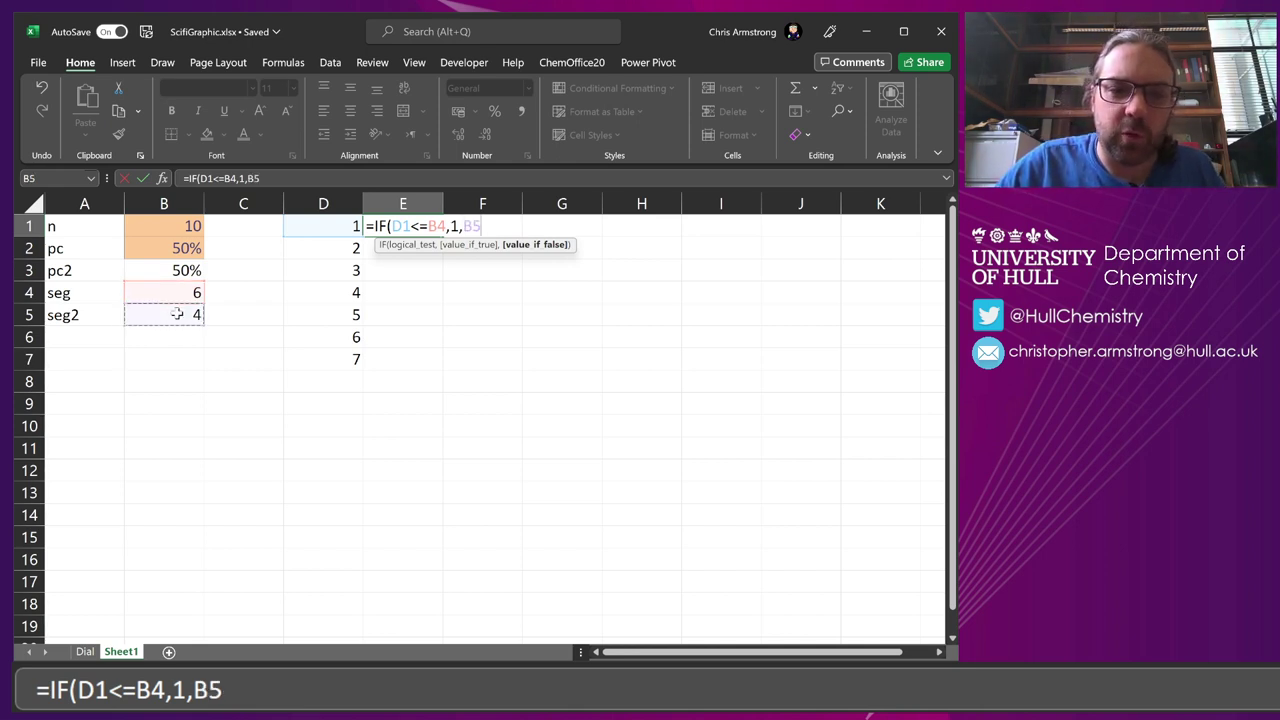
text())
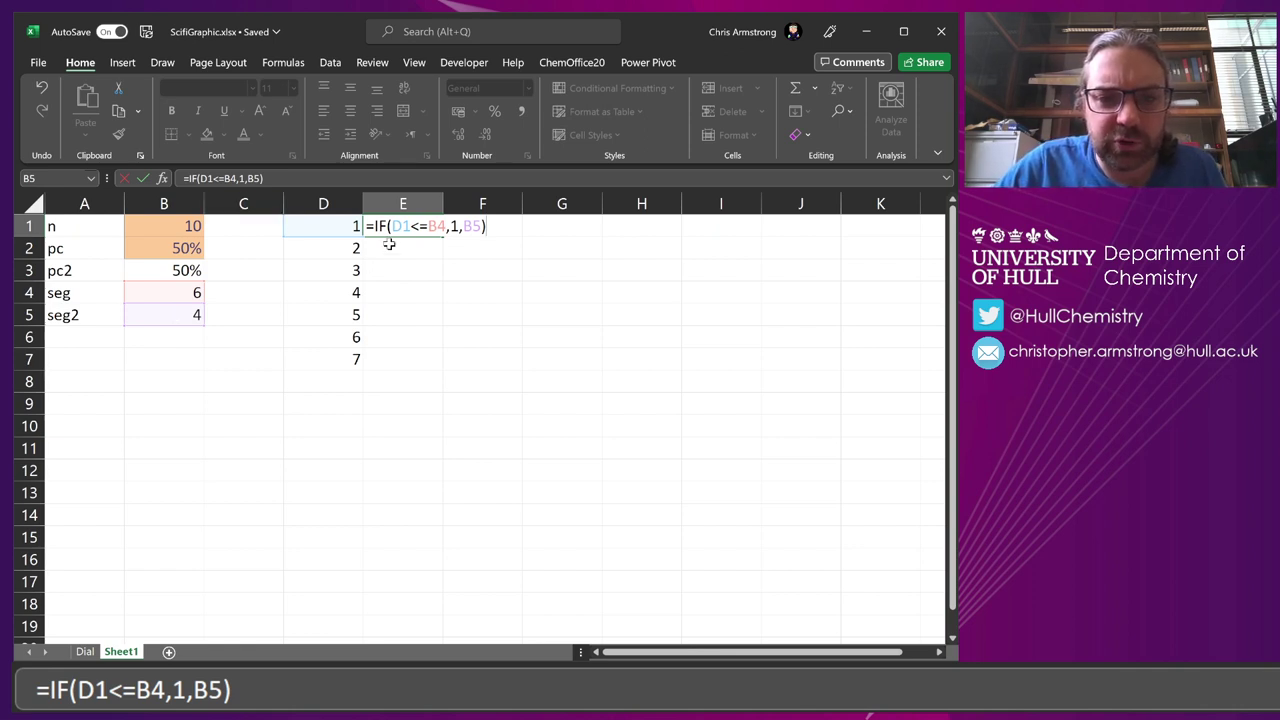
key(Return)
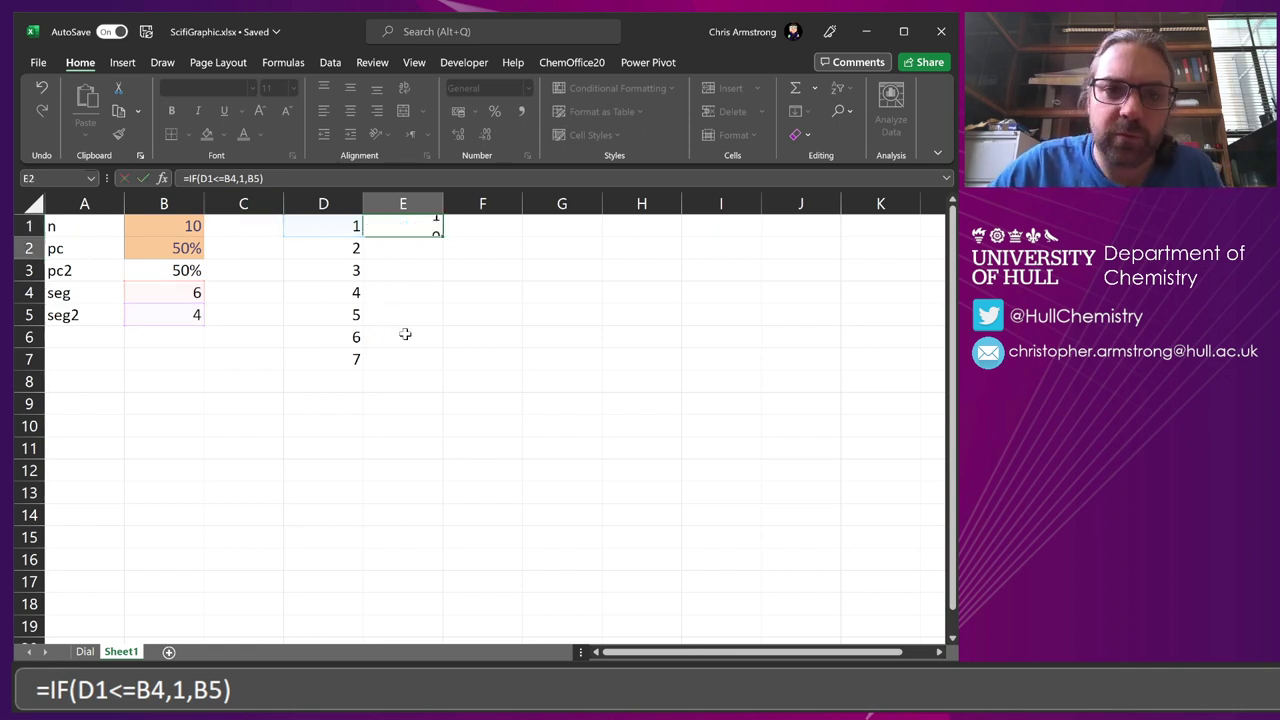
Step: Change the reference to D1# so E1:E7 spills 1,1,1,1,1,1,4
click(393, 224)
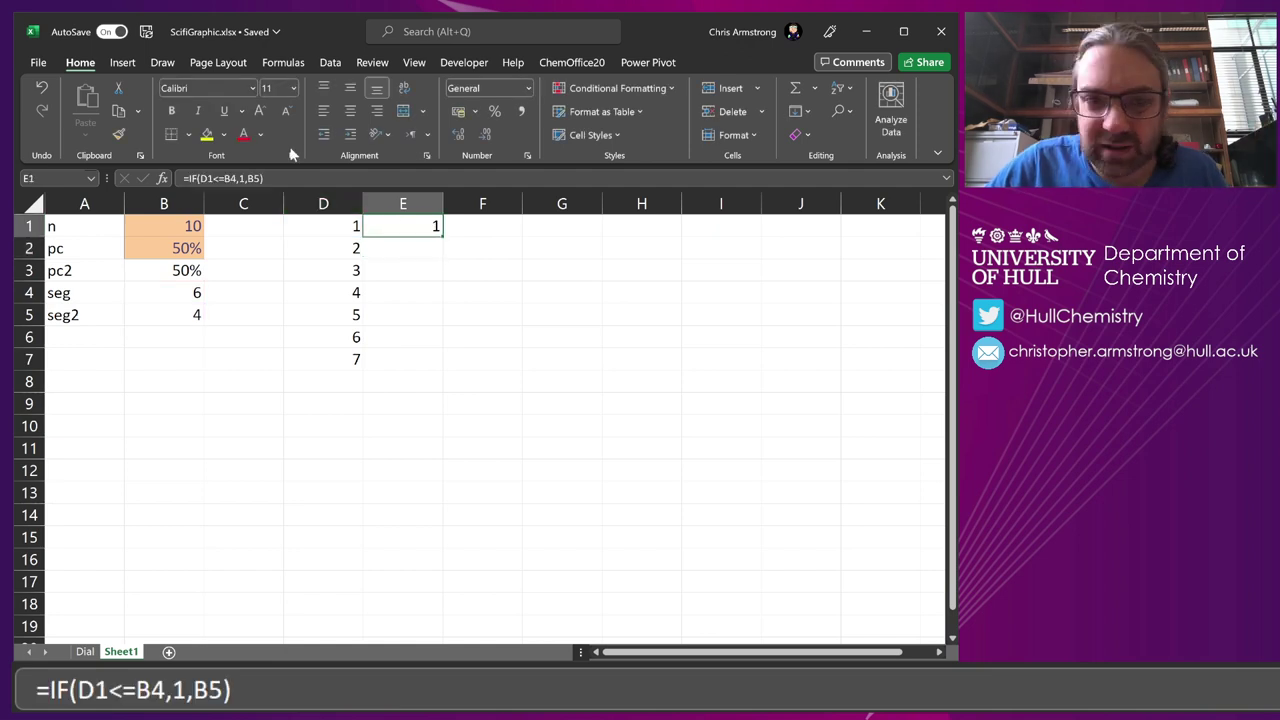
click(247, 178)
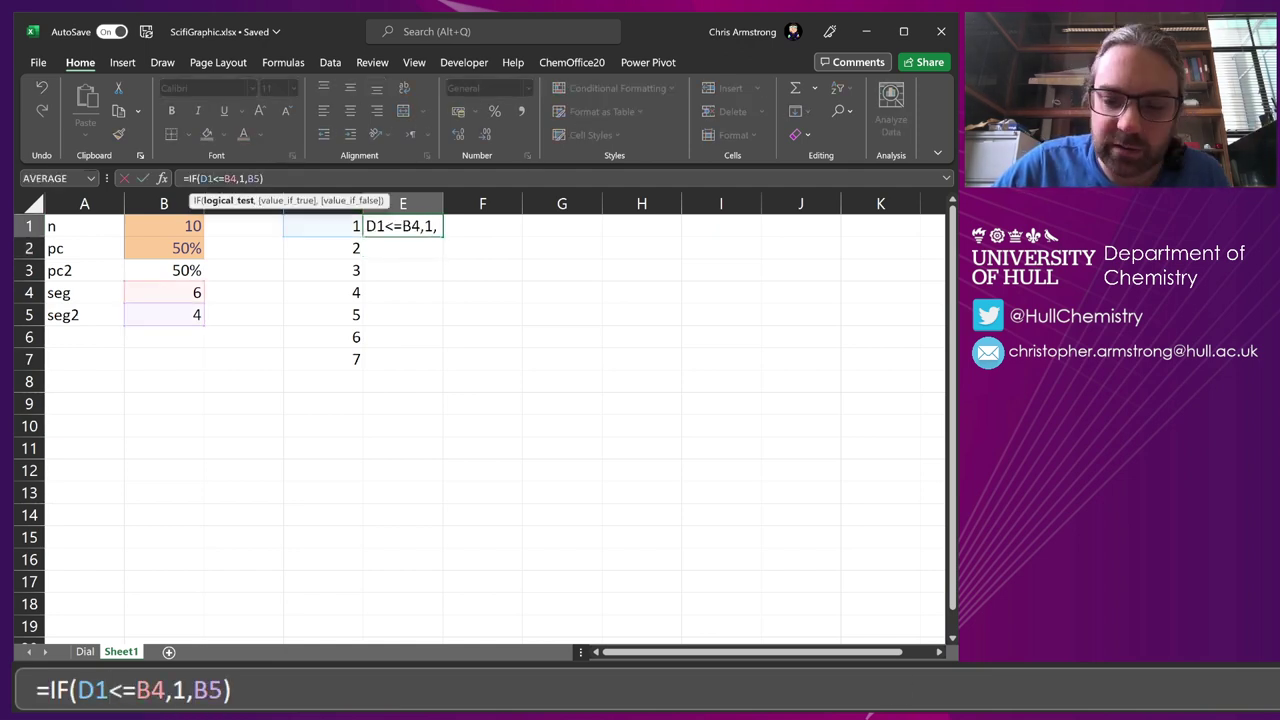
text(#)
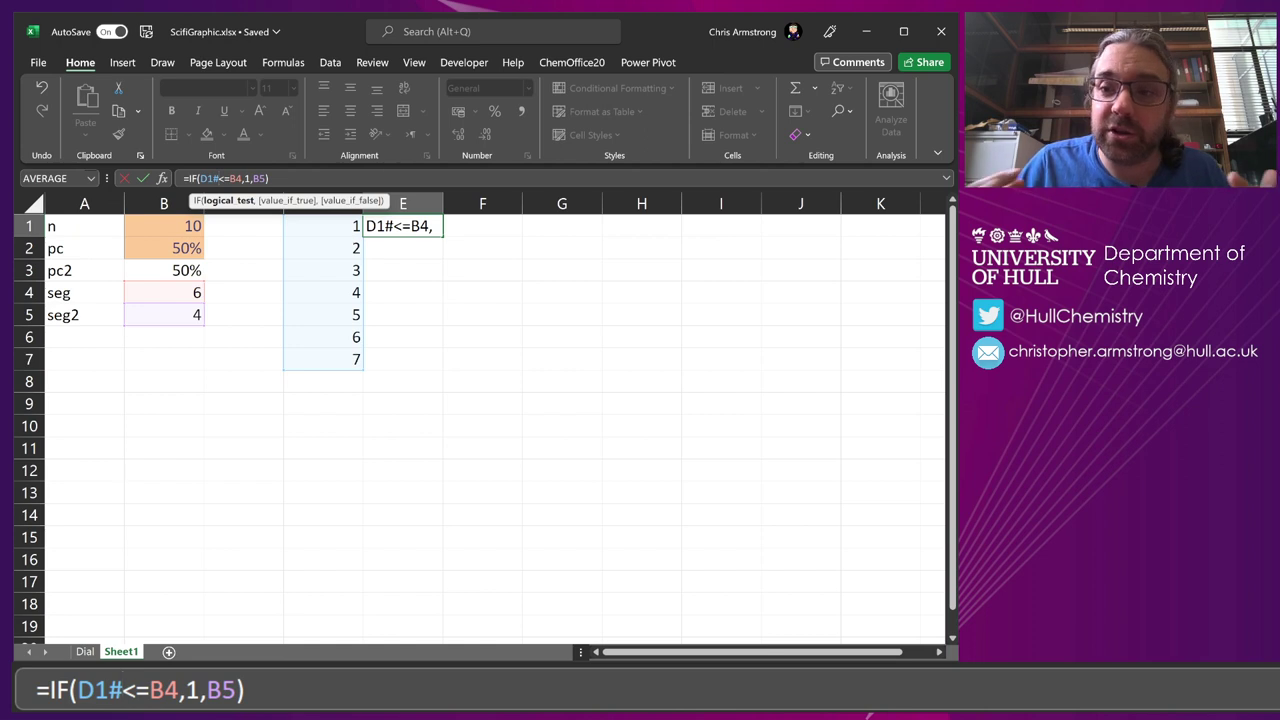
key(Return)
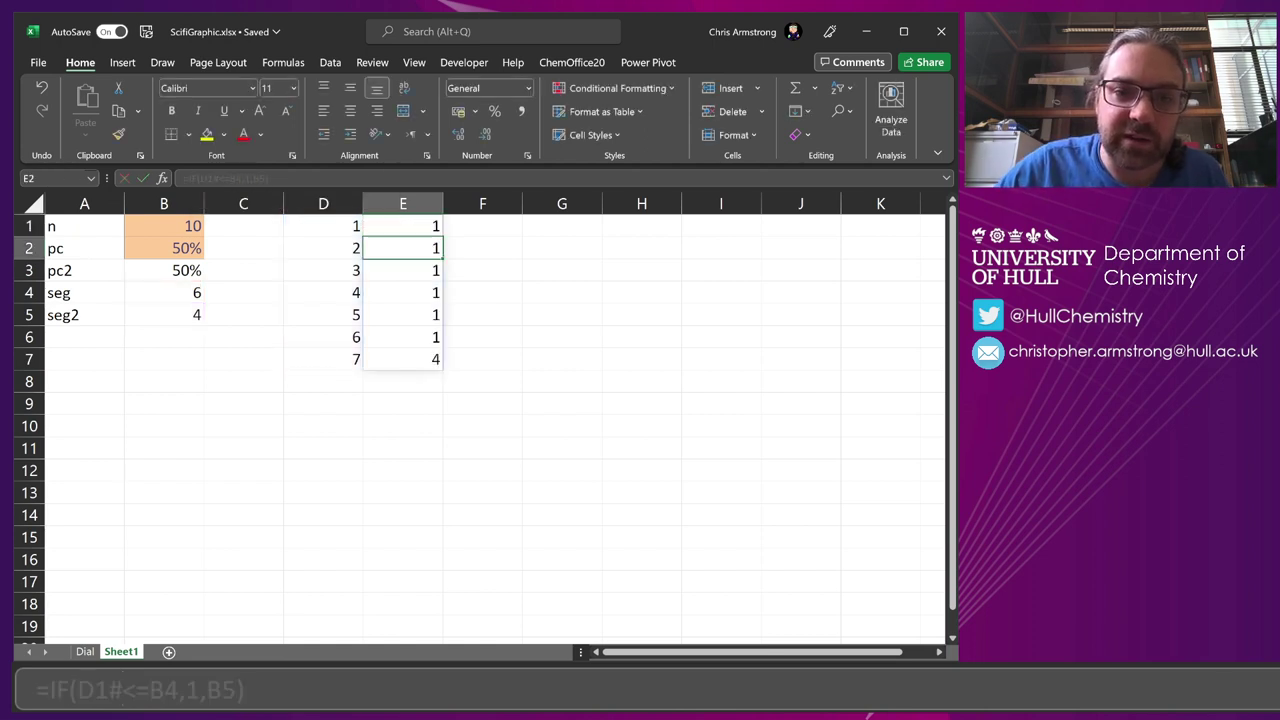
Step: Set the count n in B1 to 20
drag(413, 225, 411, 359)
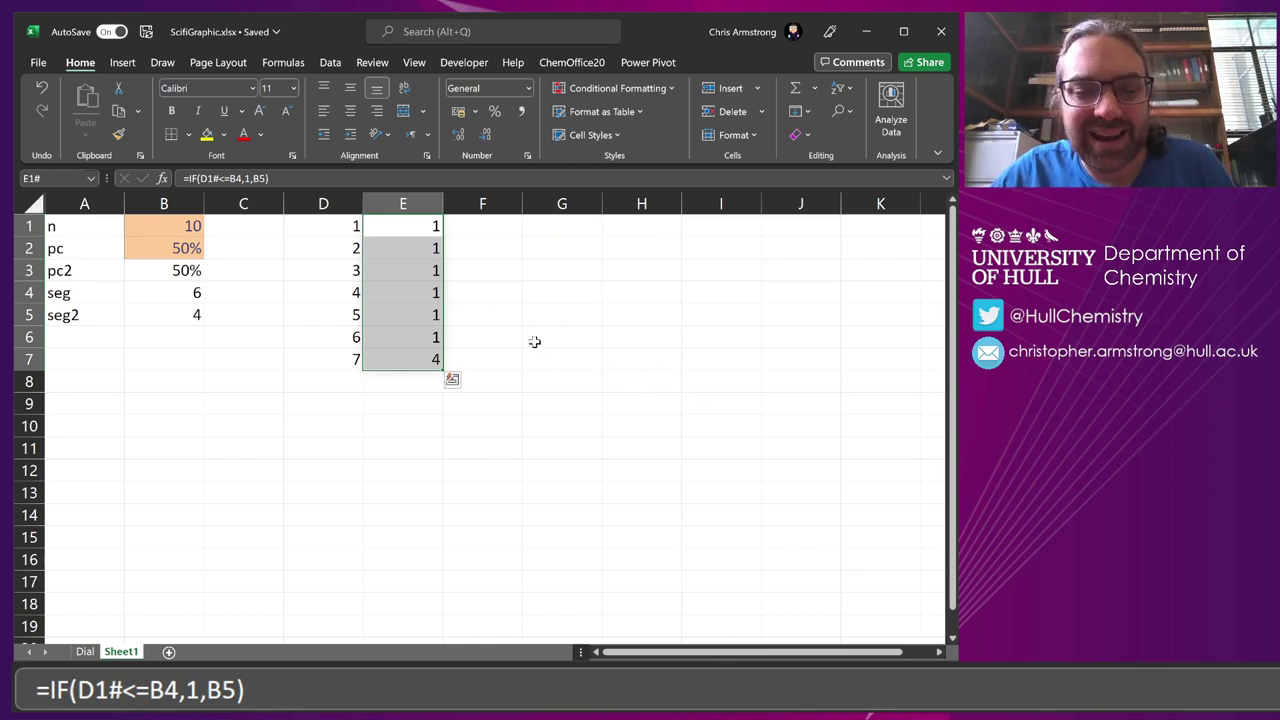
click(185, 226)
text(20)
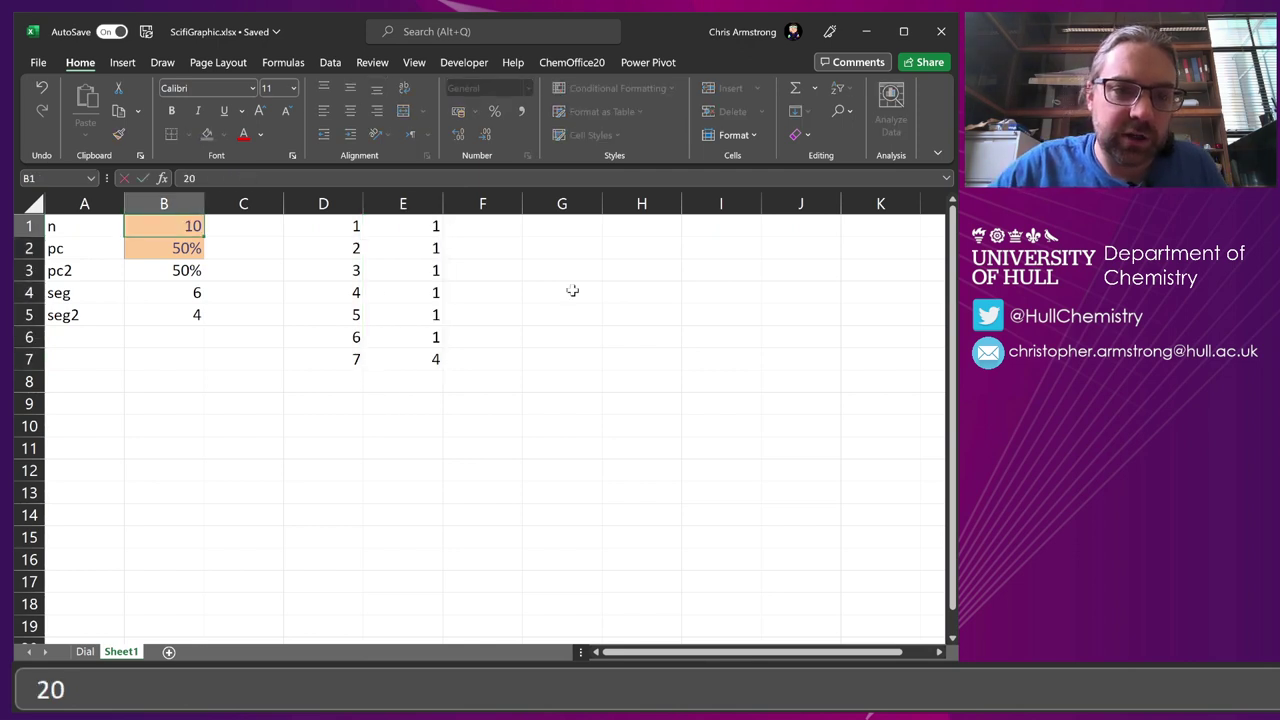
key(Return)
Step: Check that the E1# spill range now reaches row 12, ending in 9
click(404, 222)
key(ctrl+shift+Down)
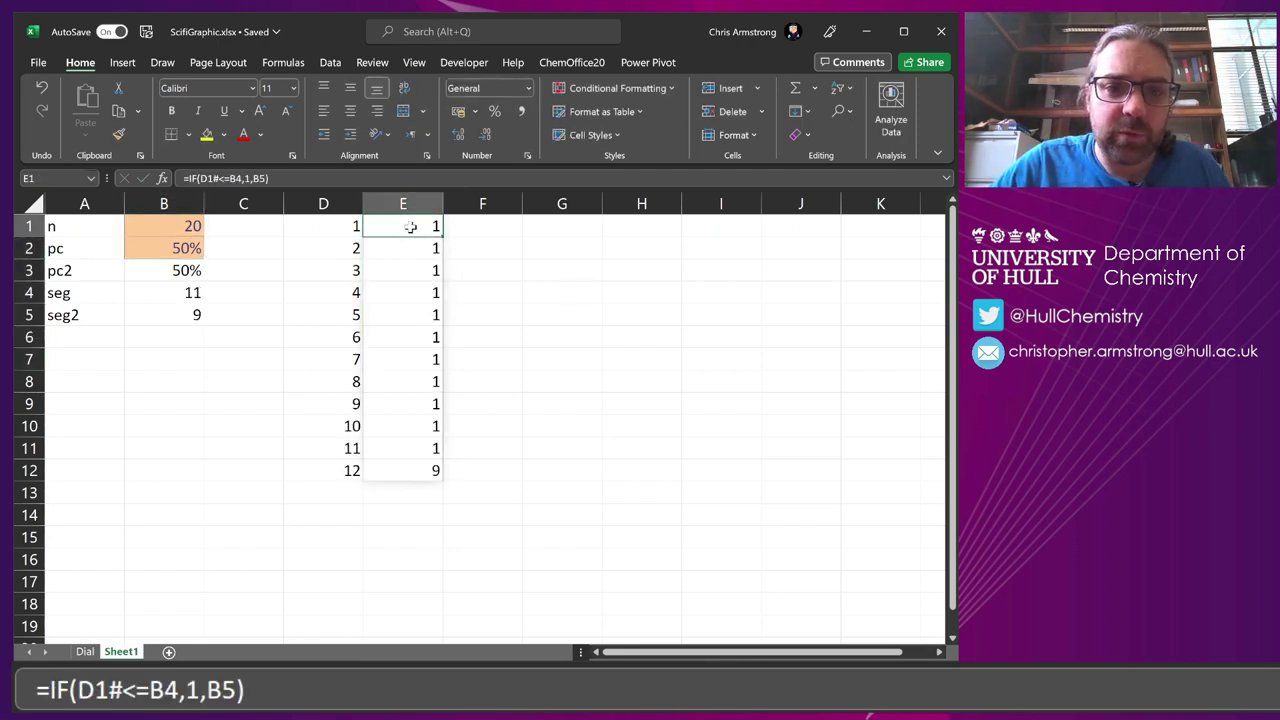
key(ctrl+shift+Down)
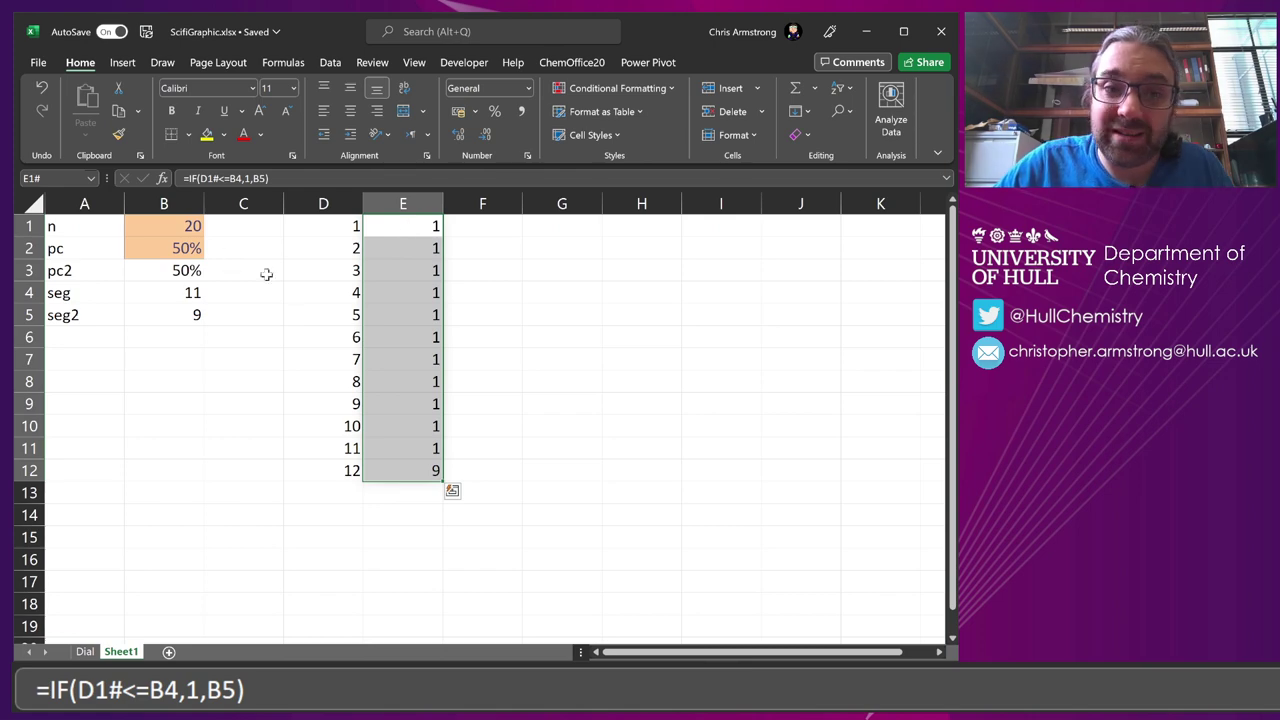
click(296, 292)
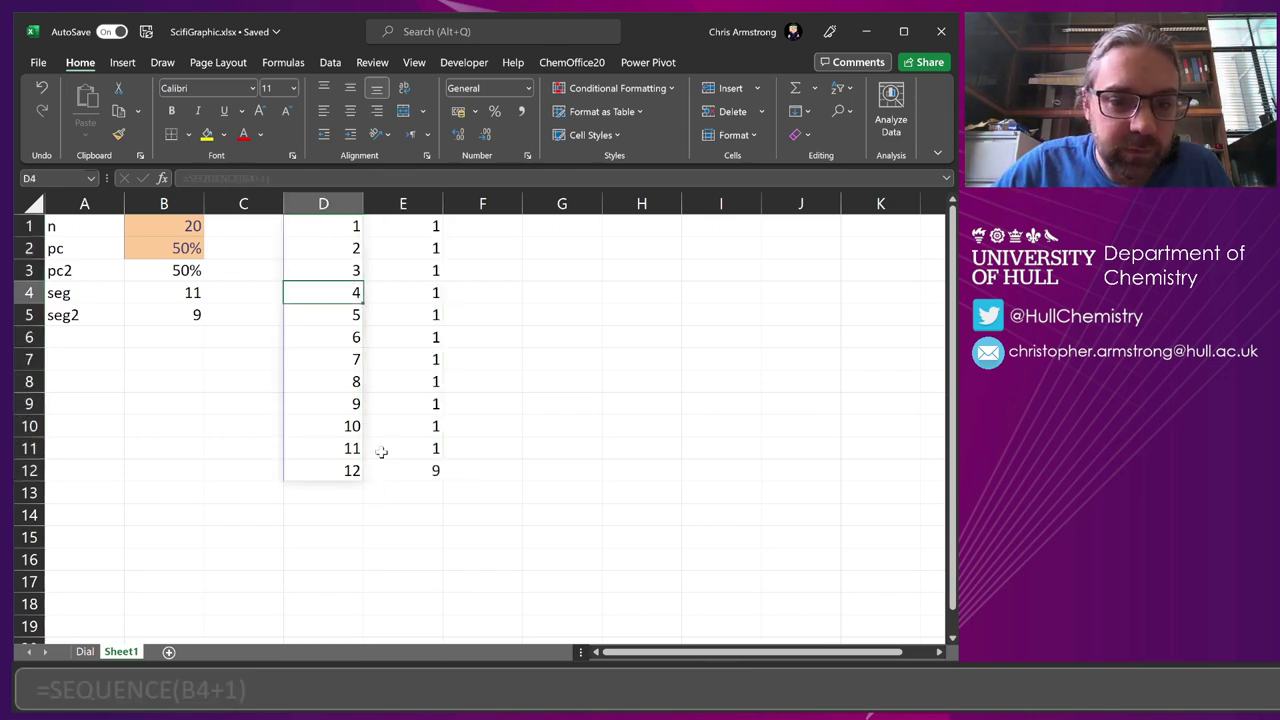
drag(406, 451, 397, 226)
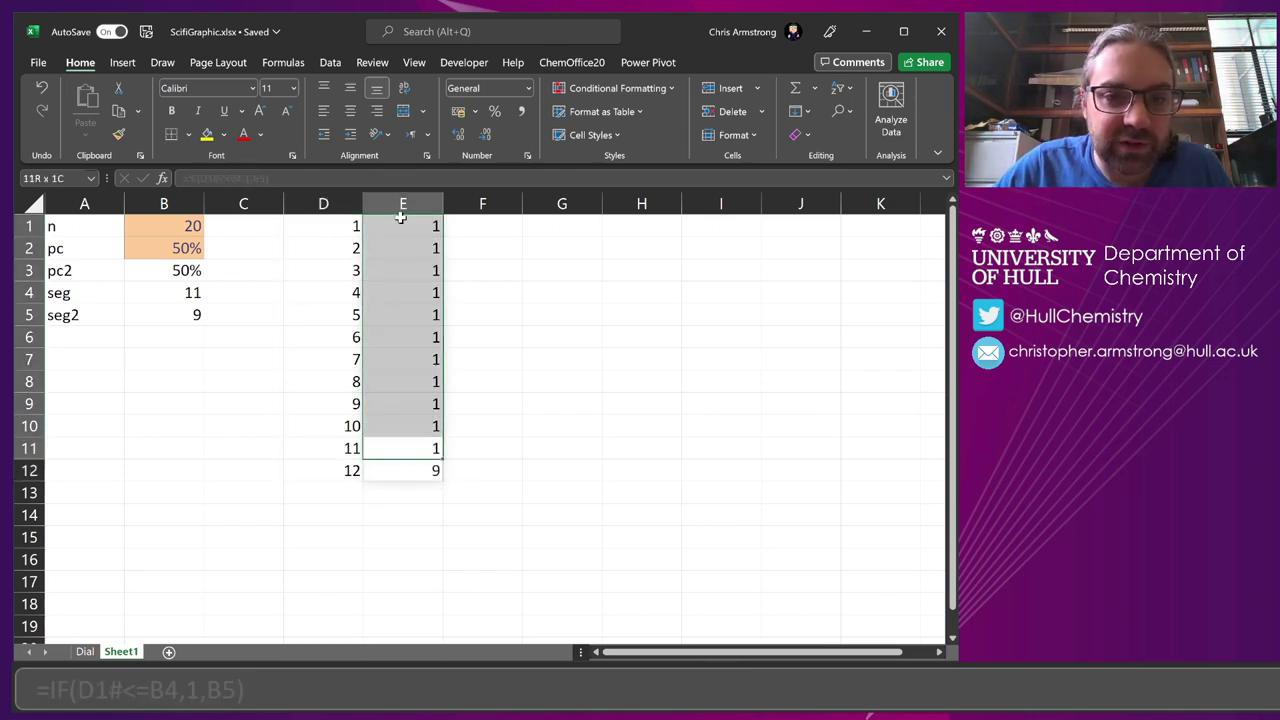
click(511, 380)
click(395, 222)
key(ctrl+shift+Down)
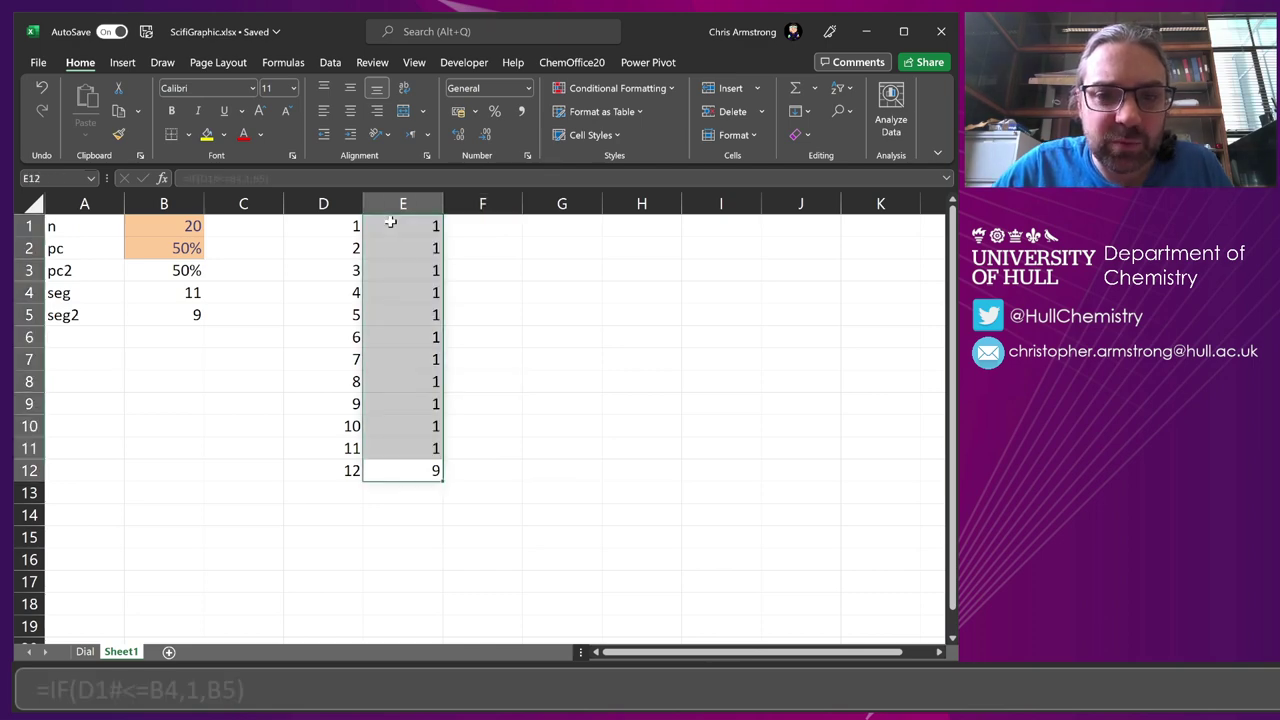
Step: Insert a doughnut chart of the column E segment sizes
click(122, 62)
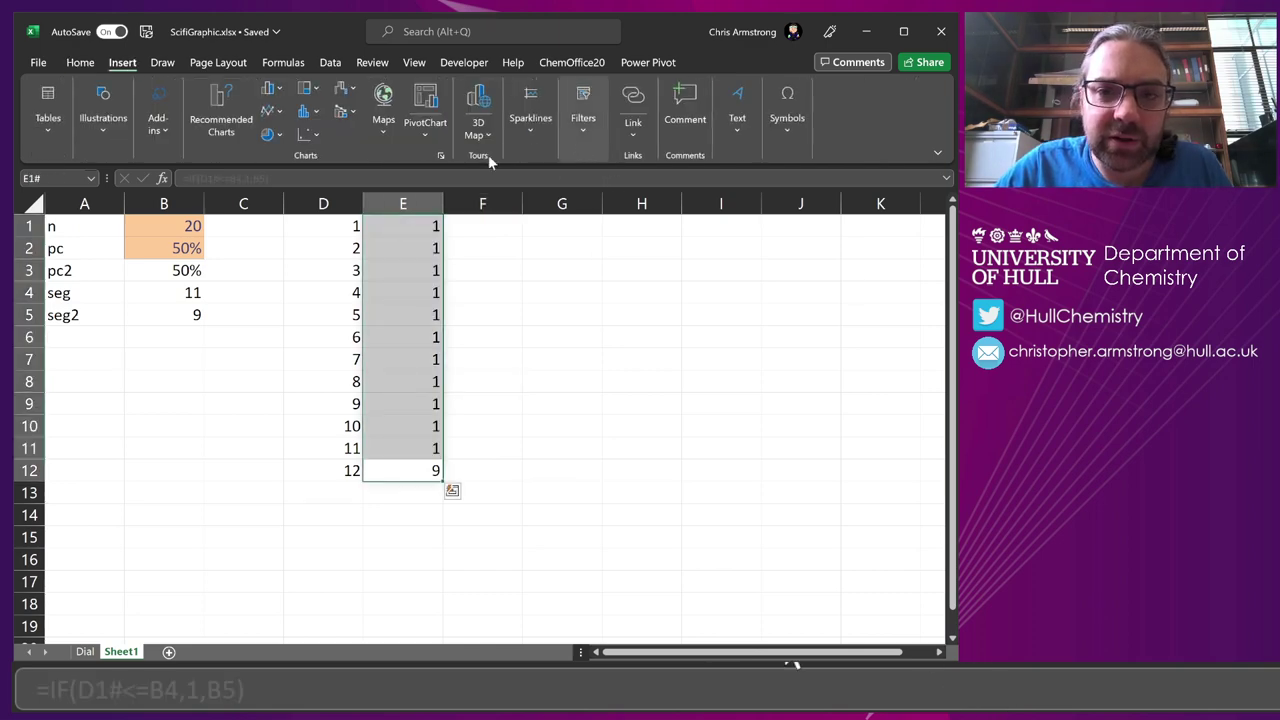
click(281, 138)
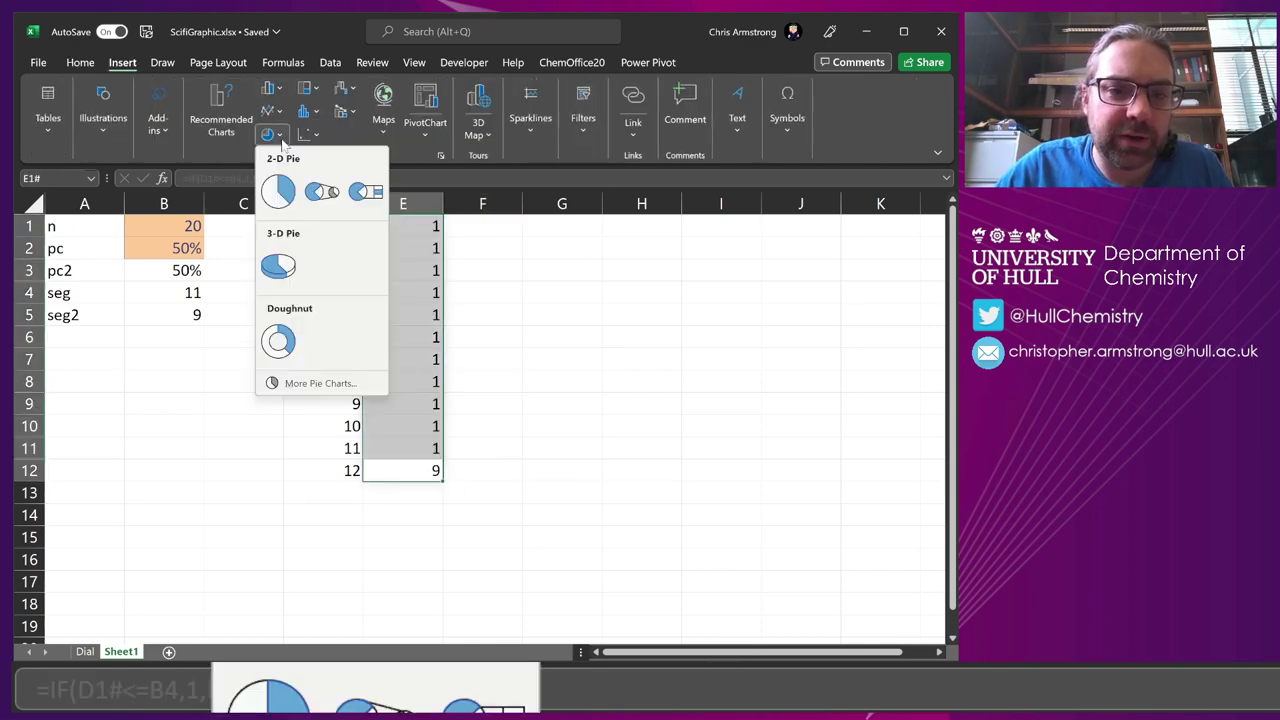
click(288, 338)
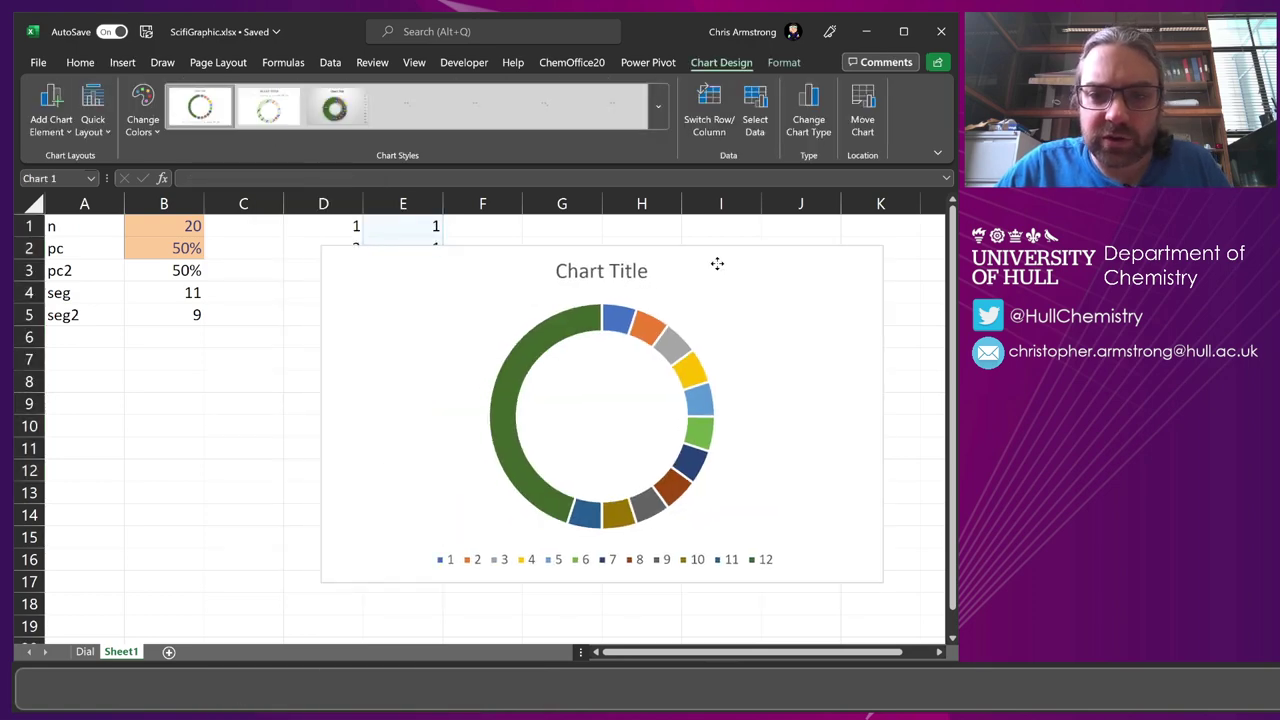
Step: Delete the chart title and legend and narrow the chart around the doughnut
click(624, 272)
key(Delete)
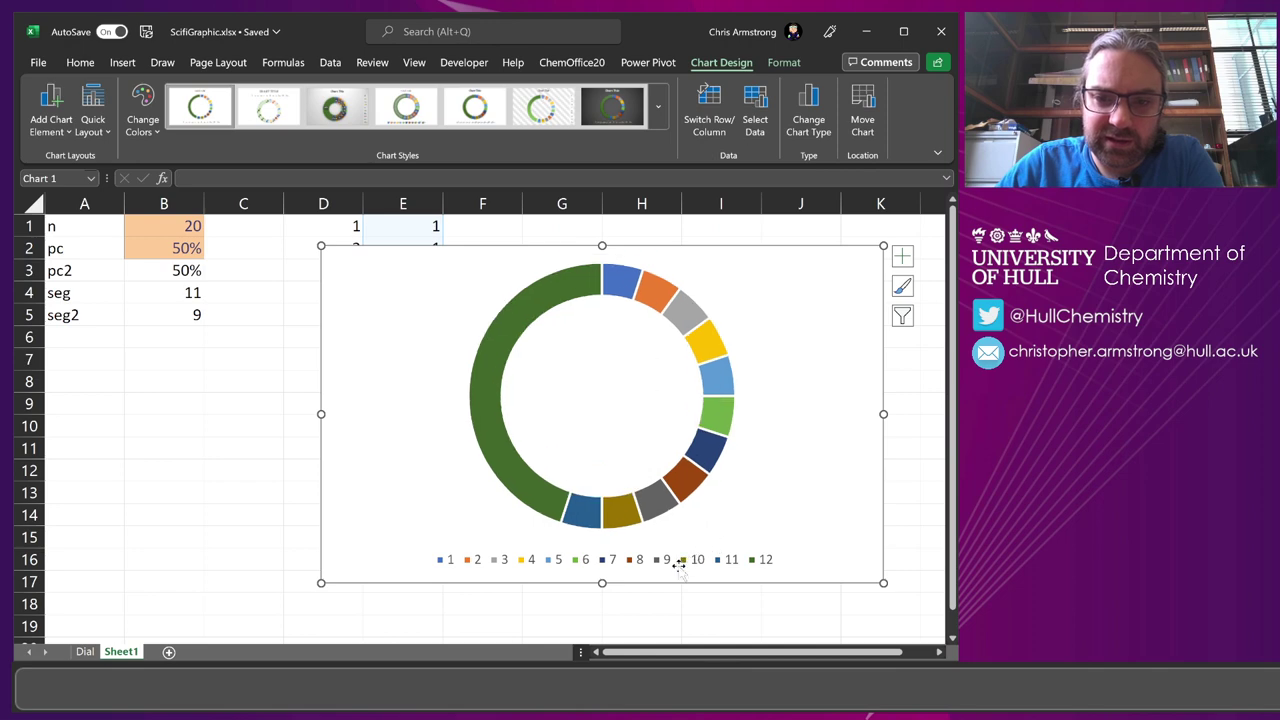
click(680, 563)
click(852, 432)
key(Delete)
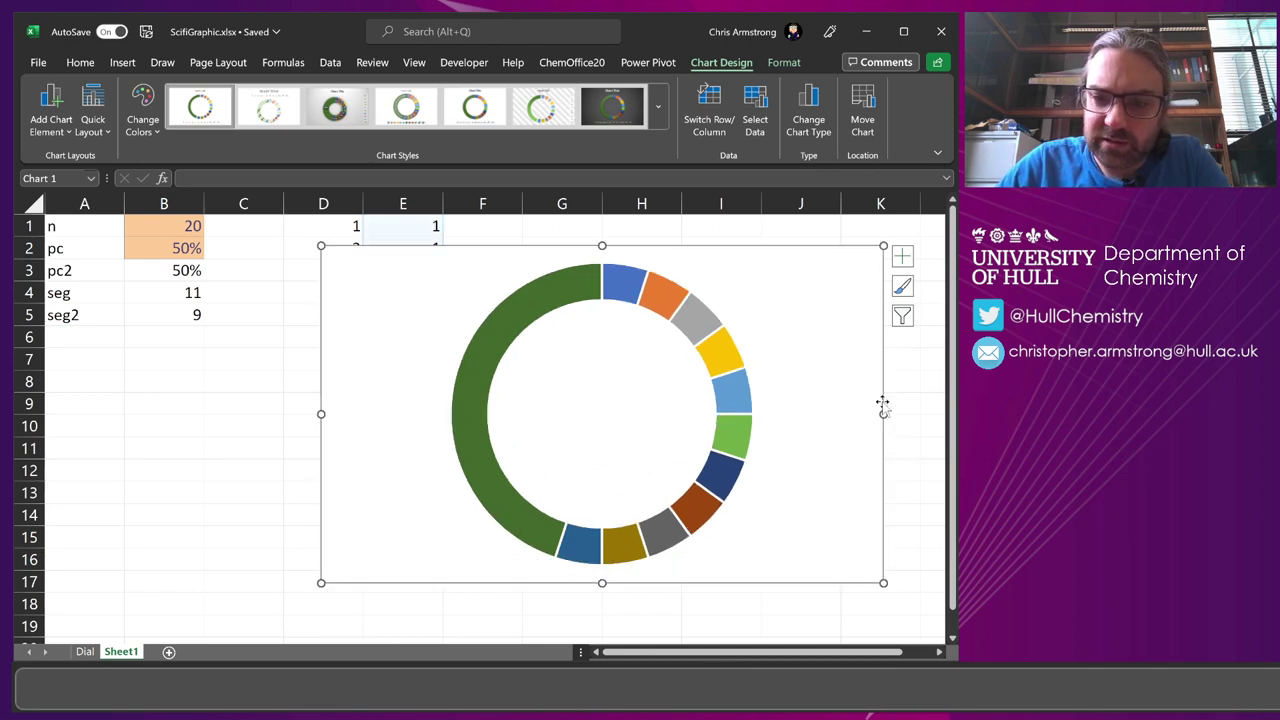
drag(884, 416, 779, 562)
Step: Set n in B1 to 15, then to 45
click(327, 476)
key(ctrl+Up)
key(Left)
key(Left)
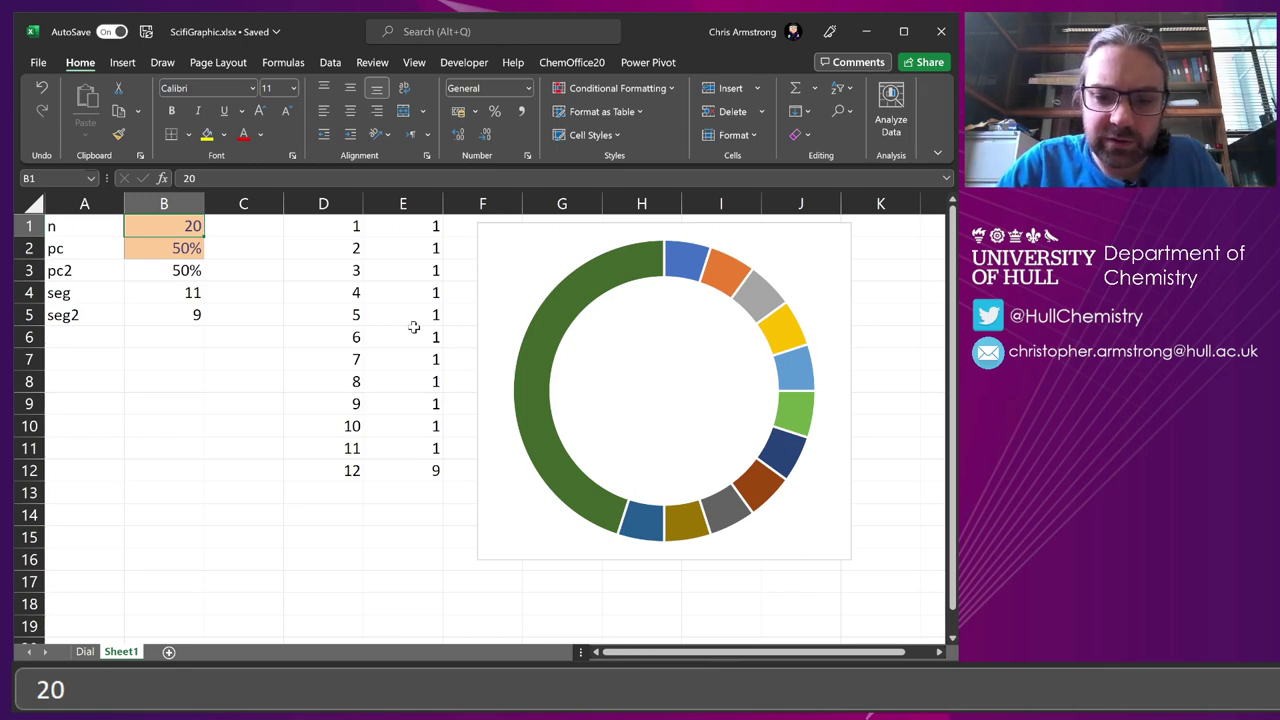
text(15)
key(Return)
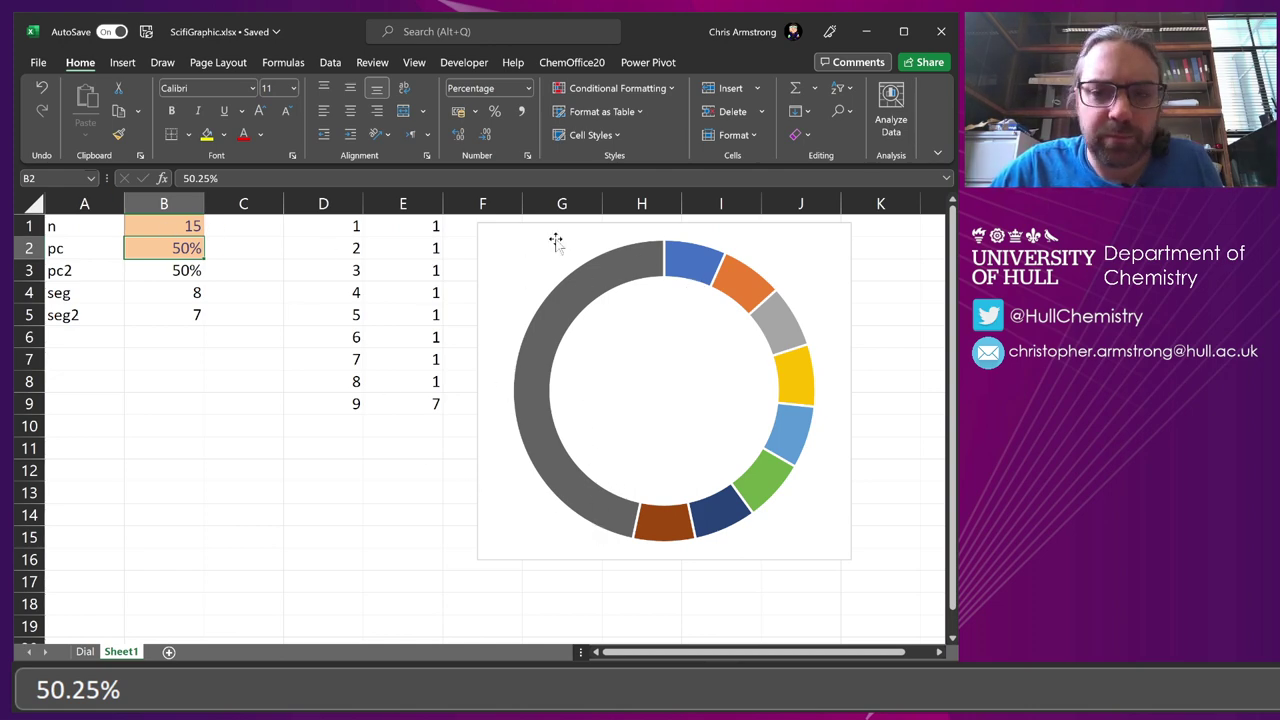
click(176, 230)
text(45)
key(Return)
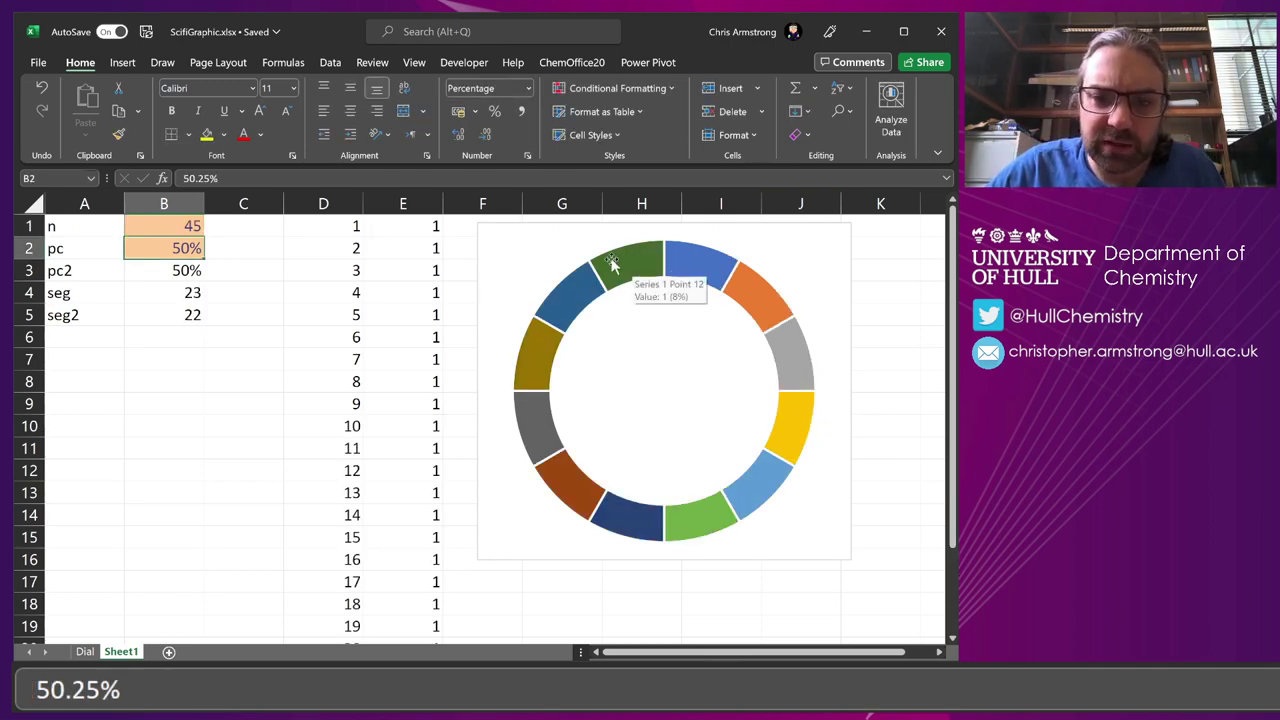
Step: Shrink the chart's plotted column E range to E1:E6 and review the D3 and E1 formulas
click(632, 341)
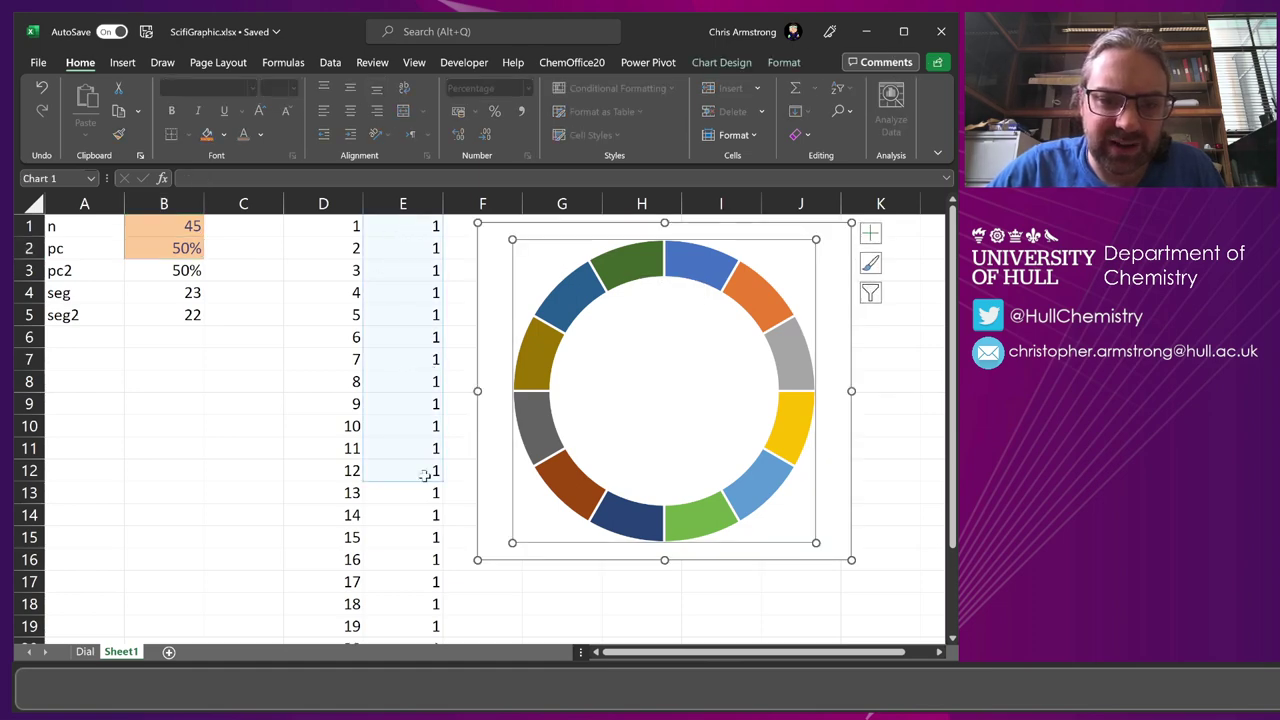
drag(440, 480, 449, 577)
drag(437, 294, 443, 346)
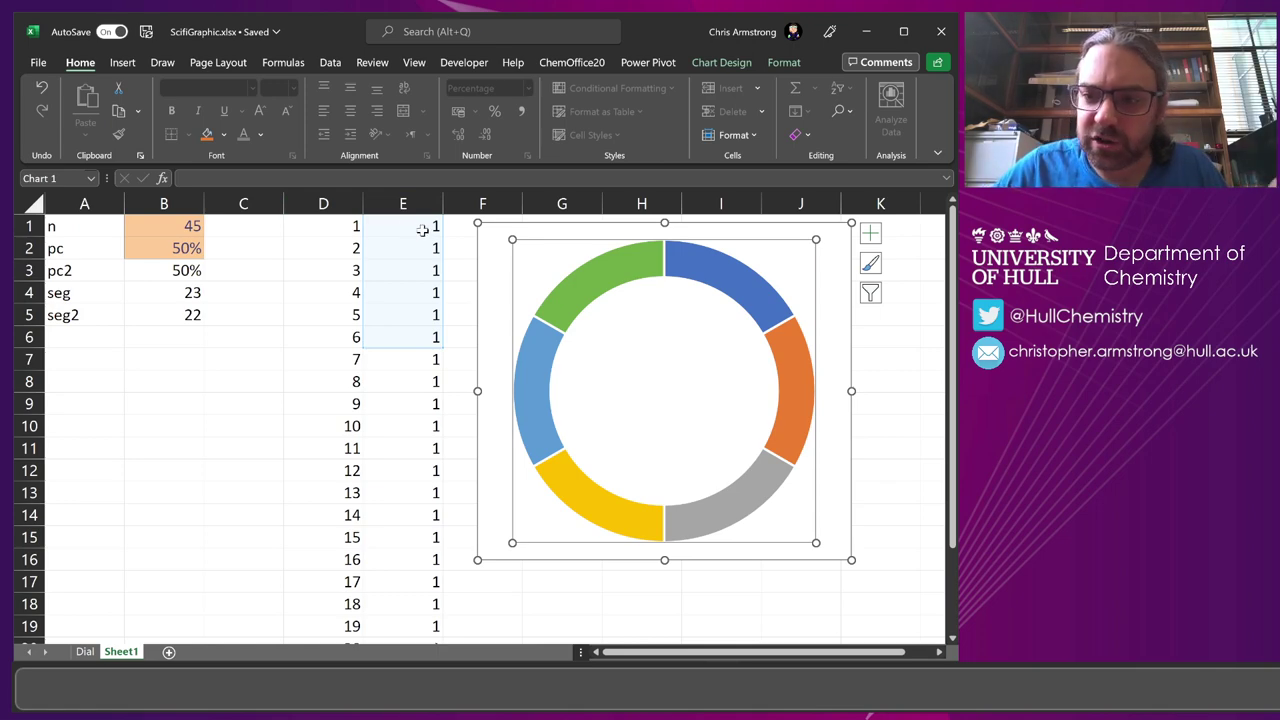
click(300, 272)
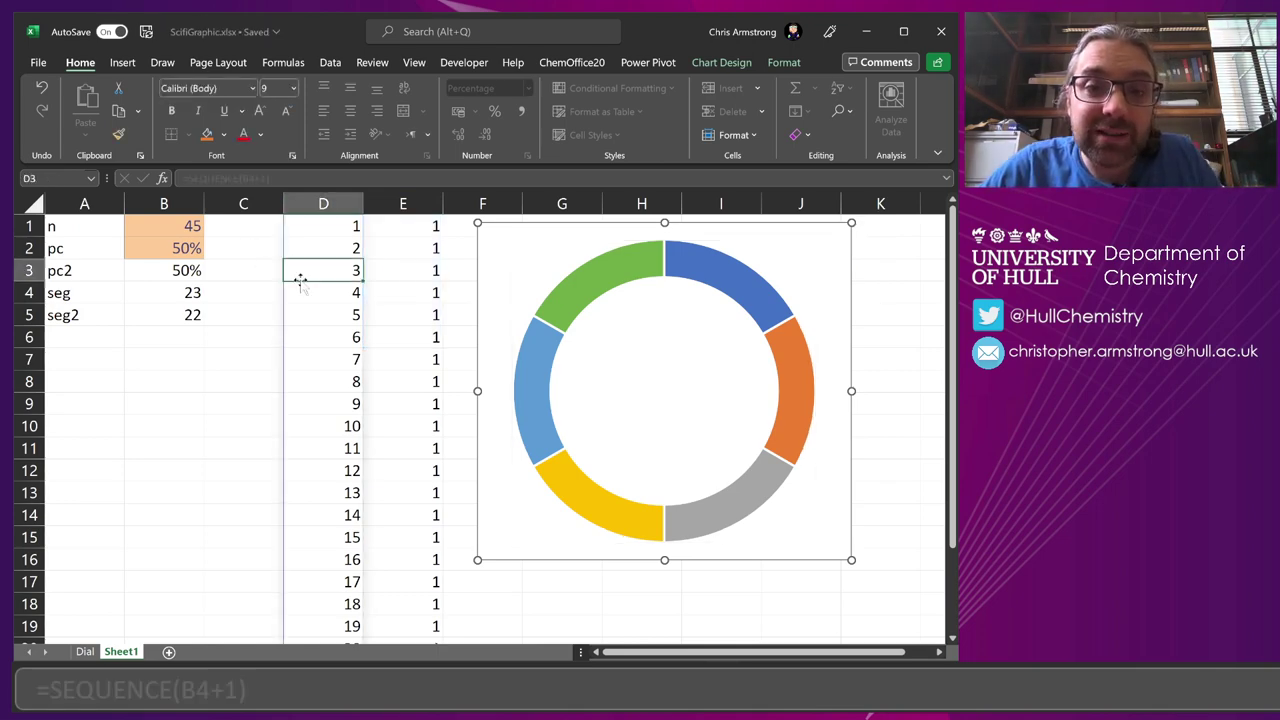
click(393, 227)
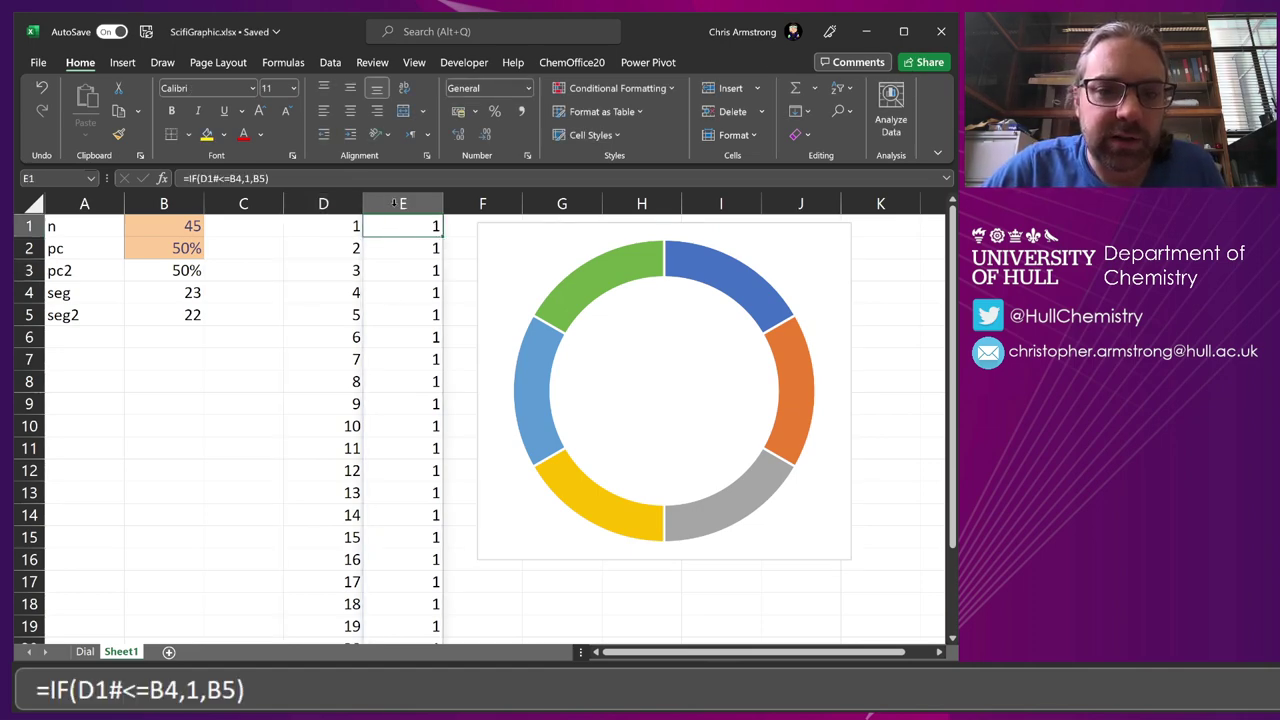
Step: Define the workbook name segments referring to =Sheet1!$E$1#
click(283, 62)
click(491, 89)
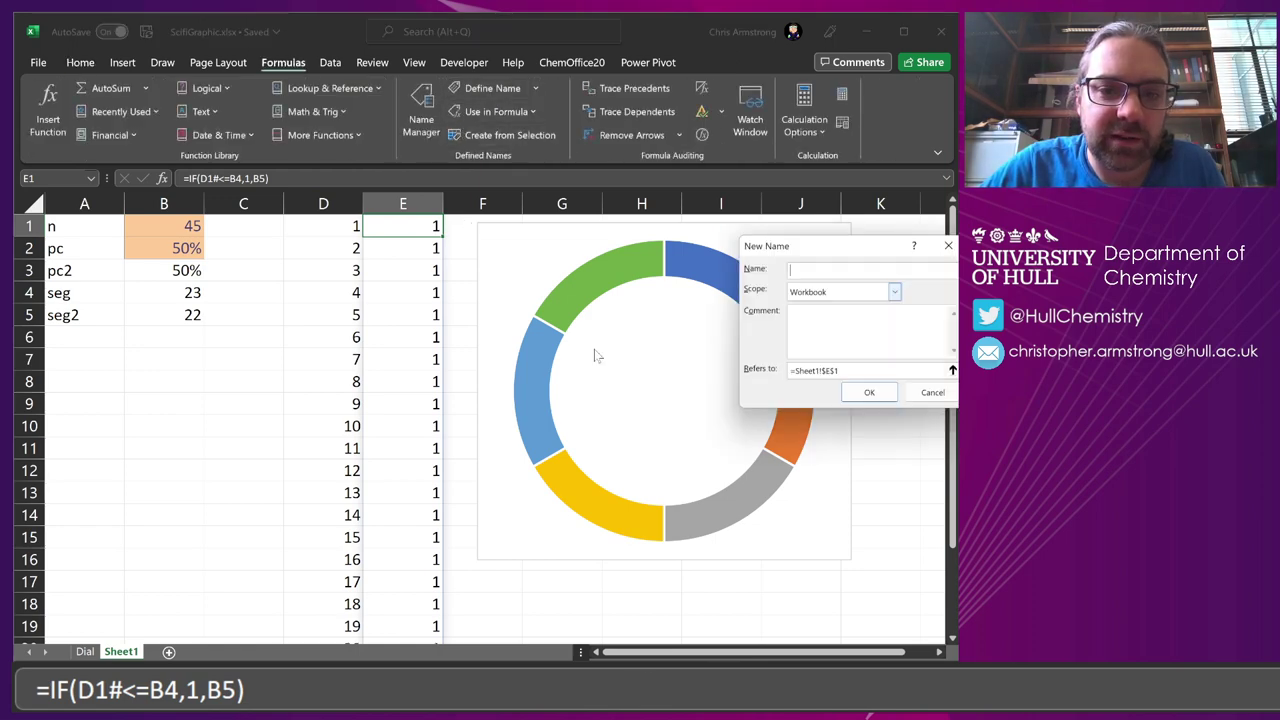
drag(836, 250, 267, 300)
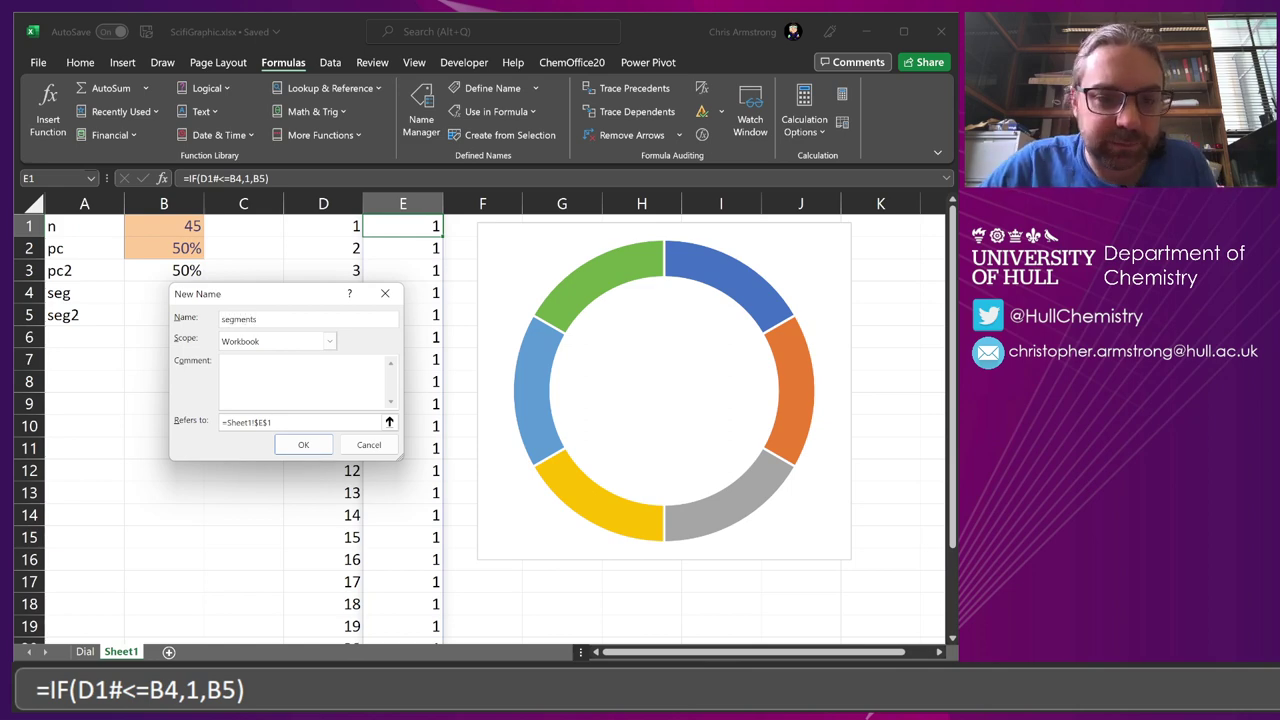
click(376, 422)
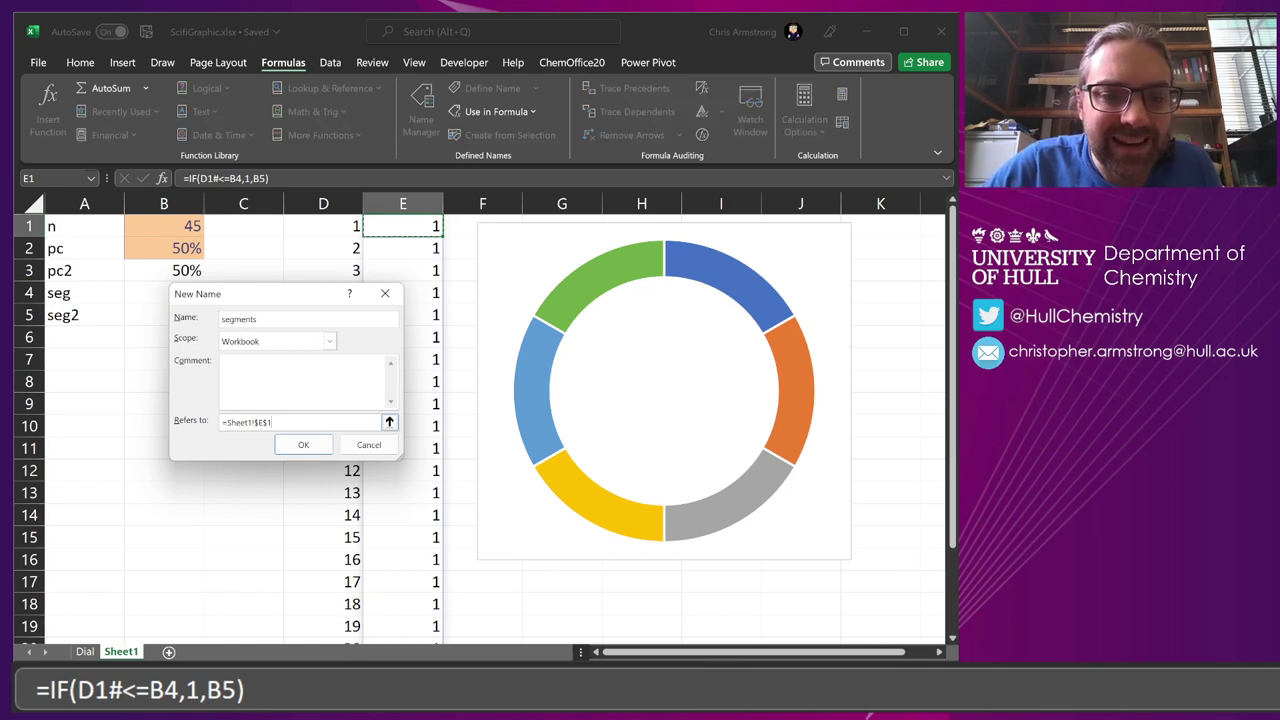
click(303, 446)
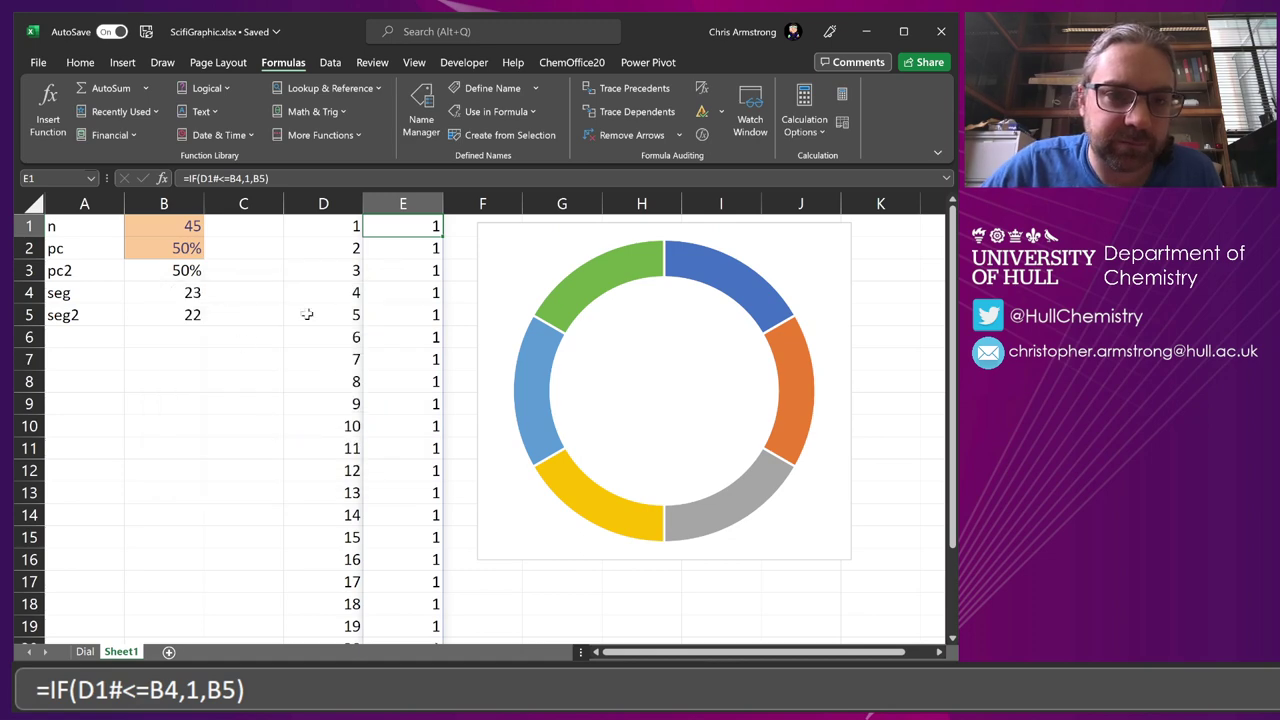
click(307, 314)
click(171, 381)
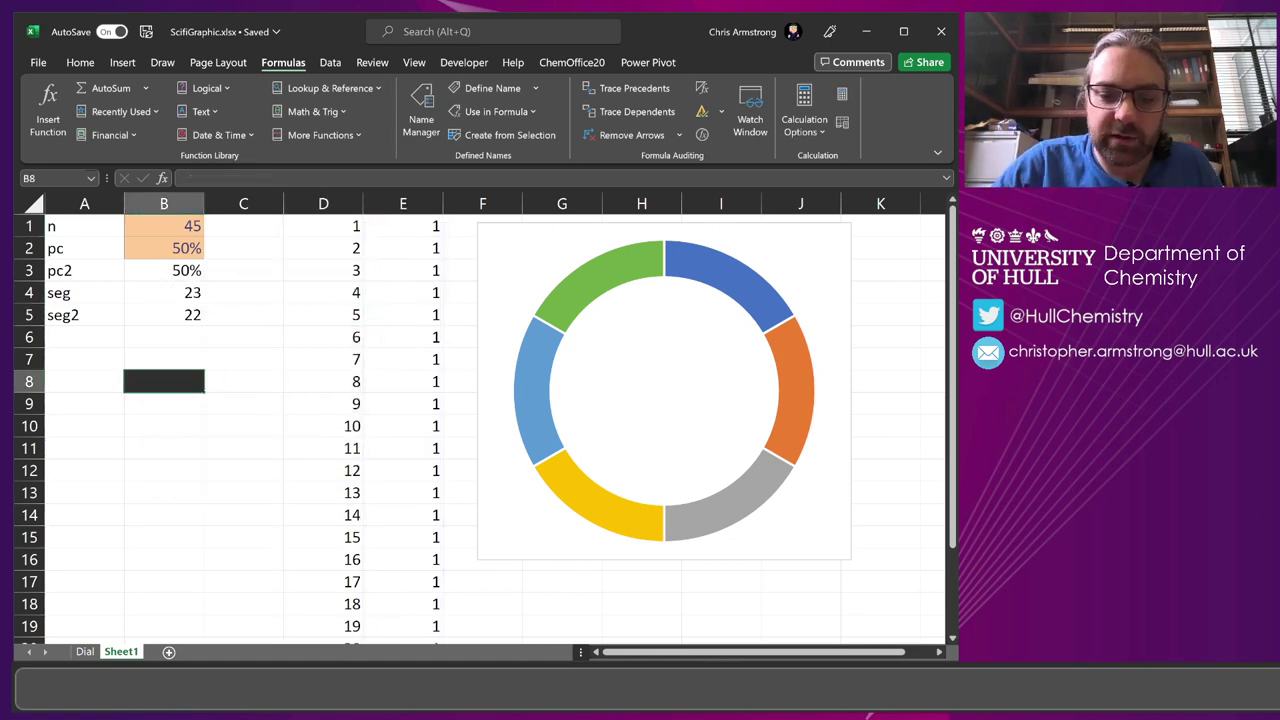
text(=segments)
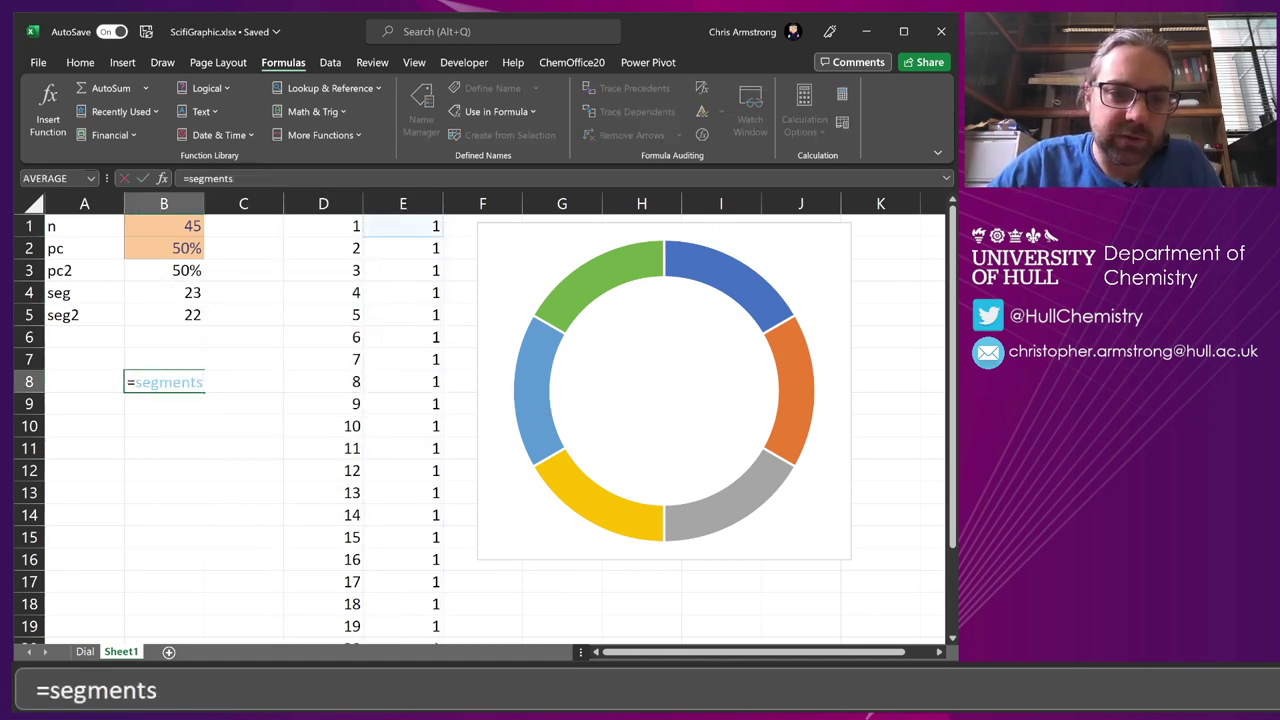
key(Return)
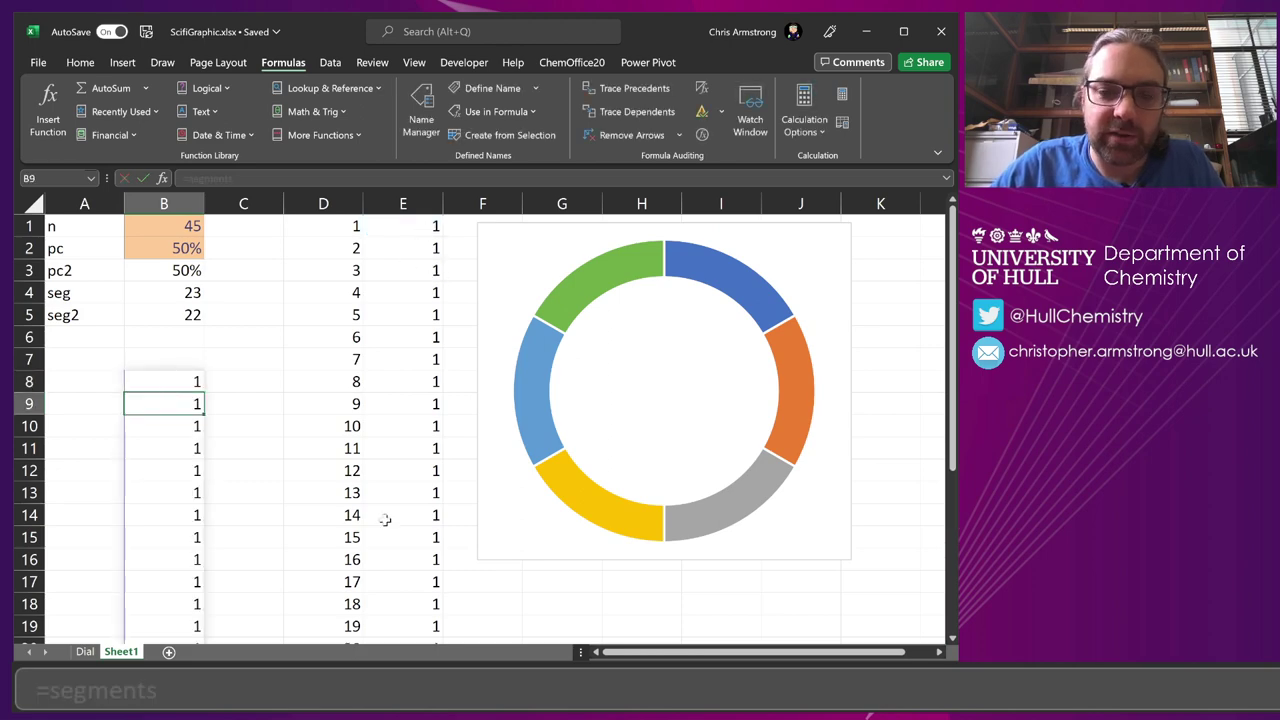
scroll(403, 412, down, 5)
scroll(405, 392, up, 5)
click(177, 381)
key(Delete)
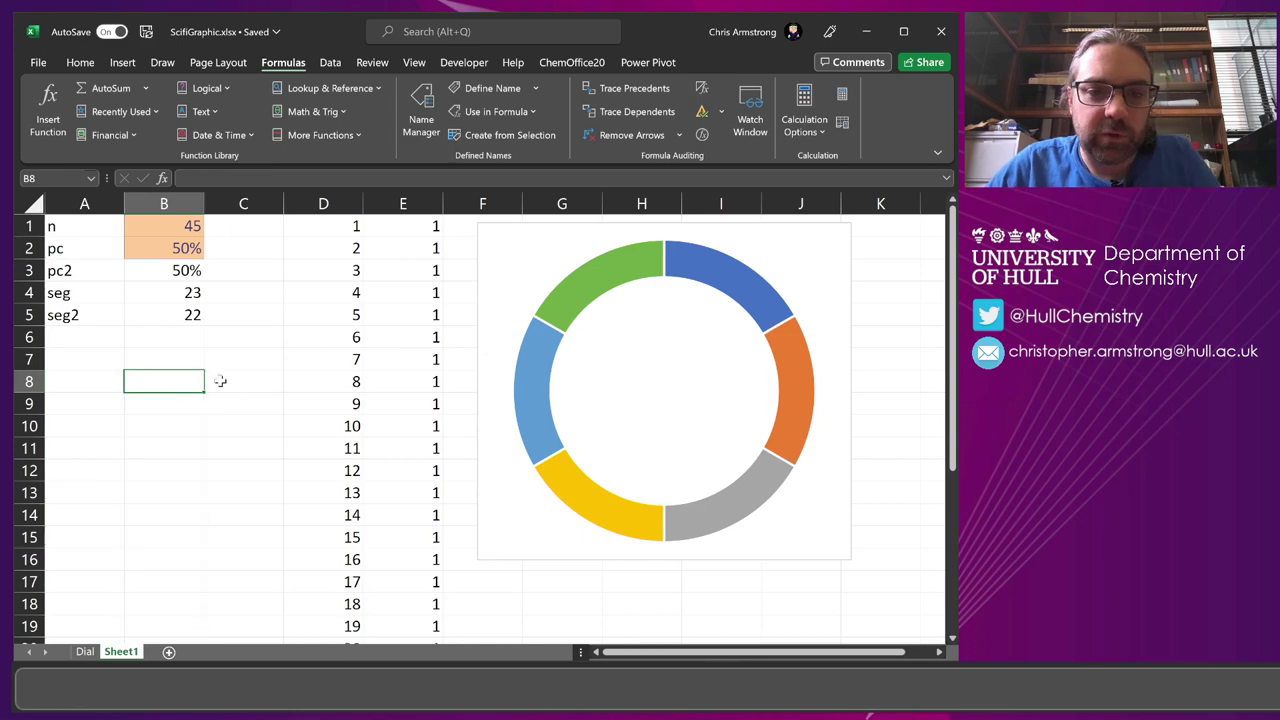
Step: Replace $E$1:$E$6 in the doughnut's SERIES formula with the name segments
click(626, 278)
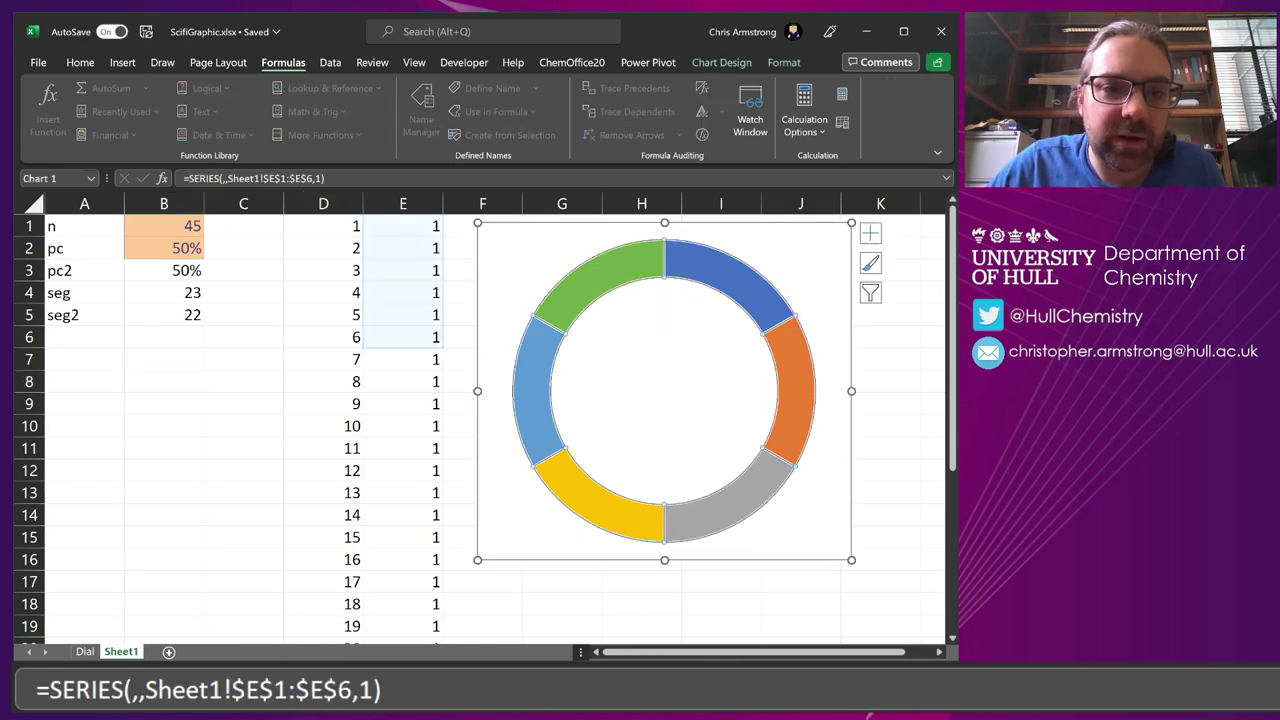
click(268, 178)
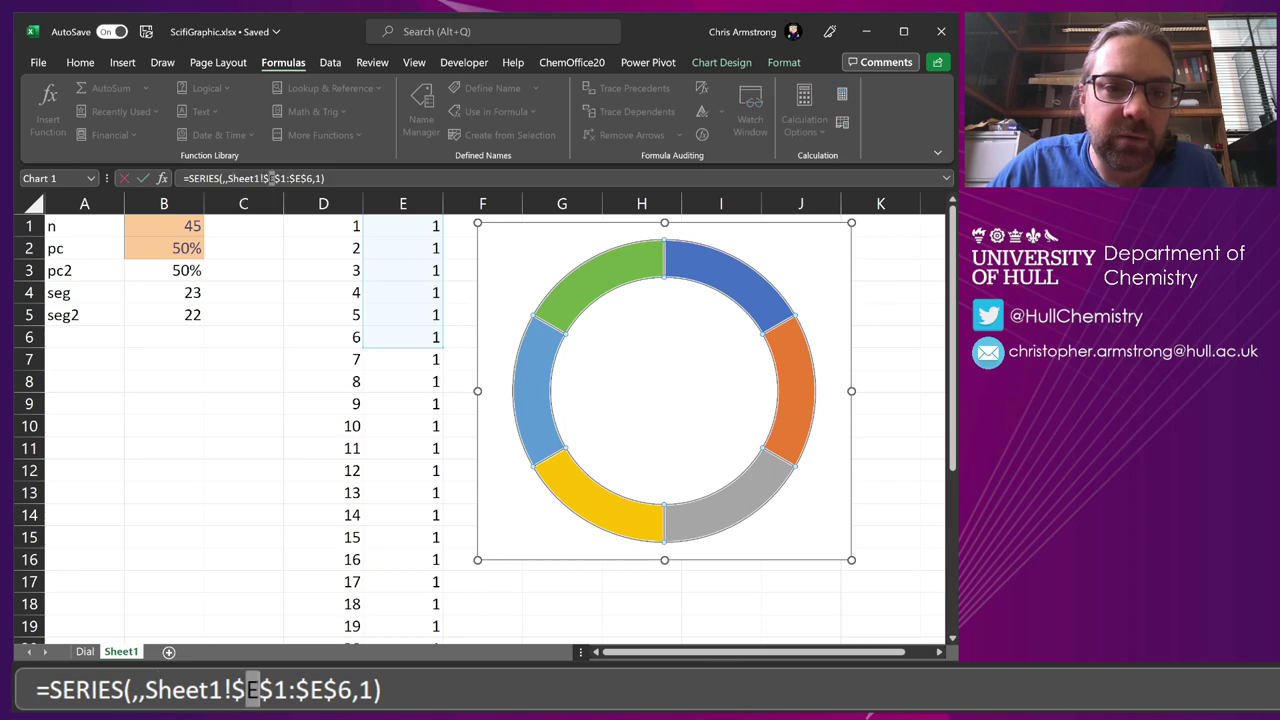
drag(268, 178, 286, 178)
key(Right)
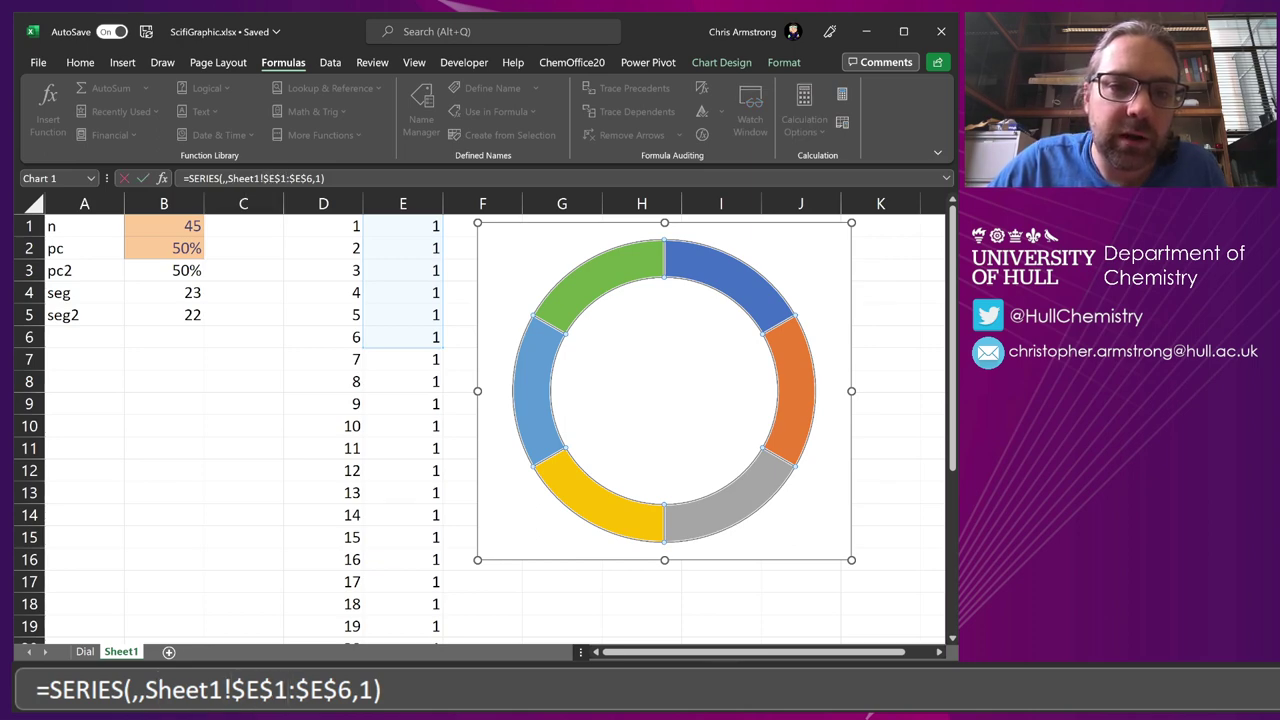
key(shift+Right)
key(shift+Right)
key(shift+Right)
key(shift+Right)
key(shift+Right)
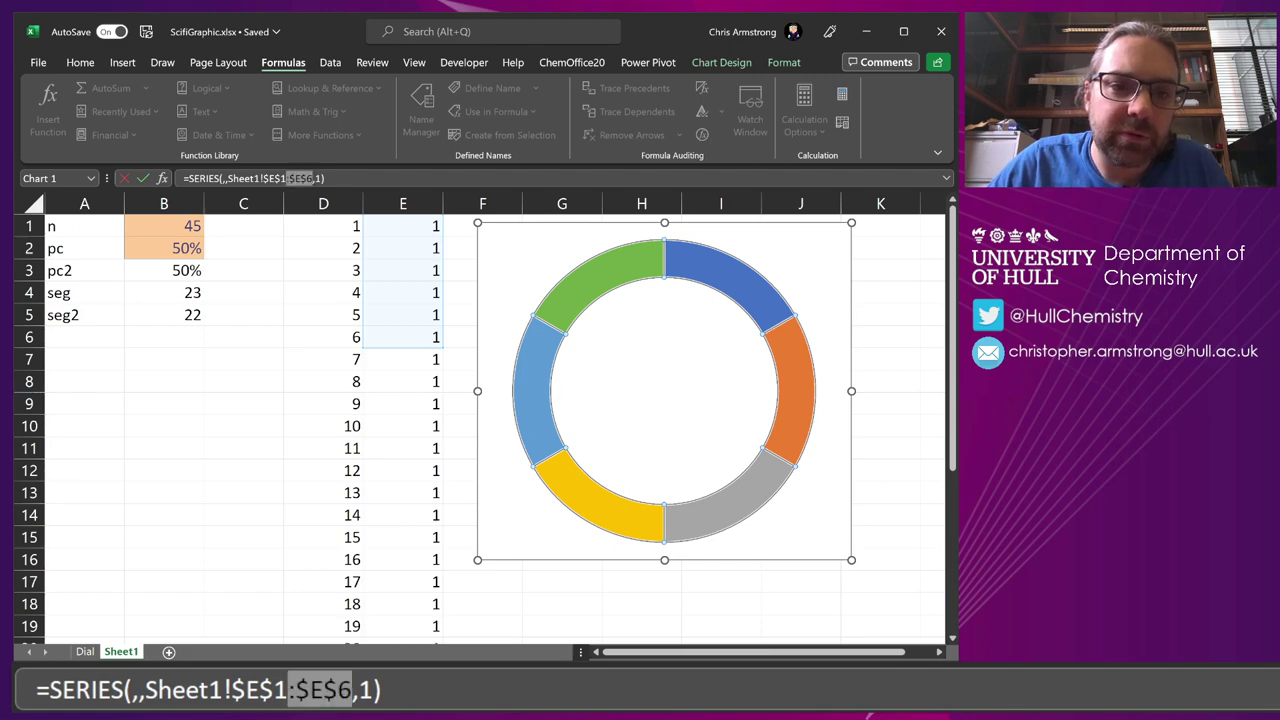
key(BackSpace)
key(BackSpace)
key(BackSpace)
key(BackSpace)
key(BackSpace)
text(segments)
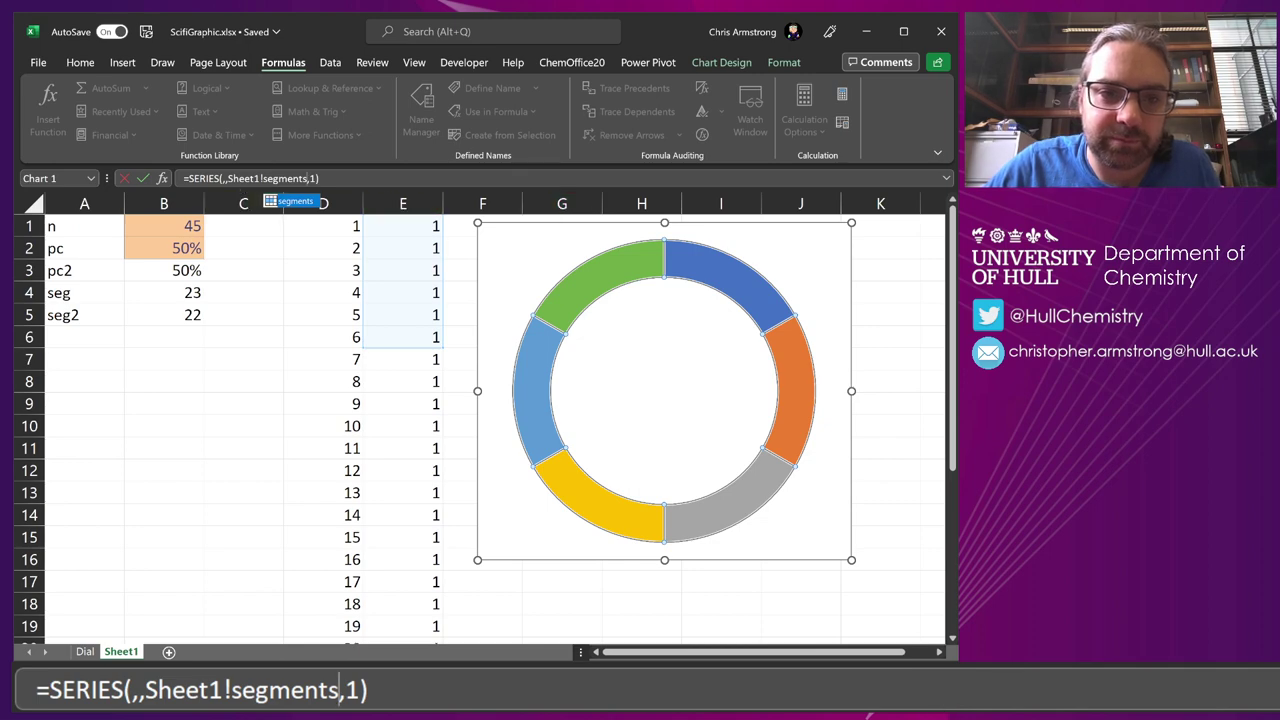
key(Escape)
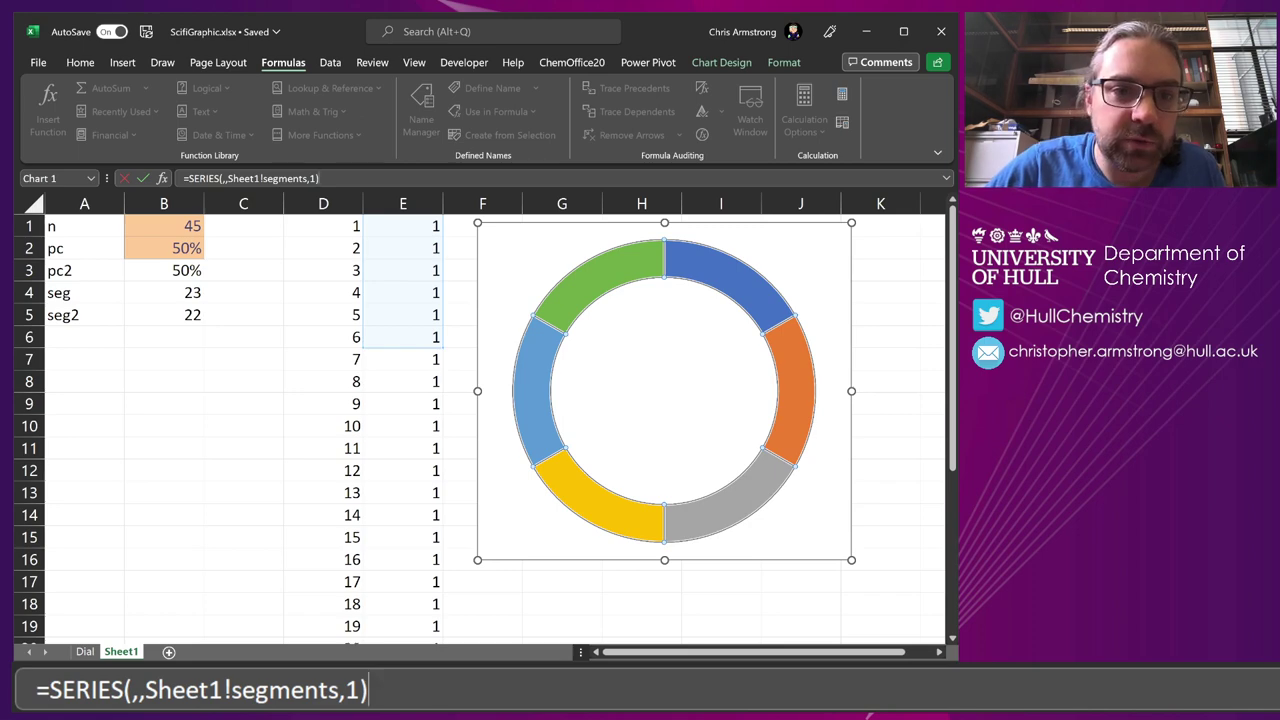
key(Return)
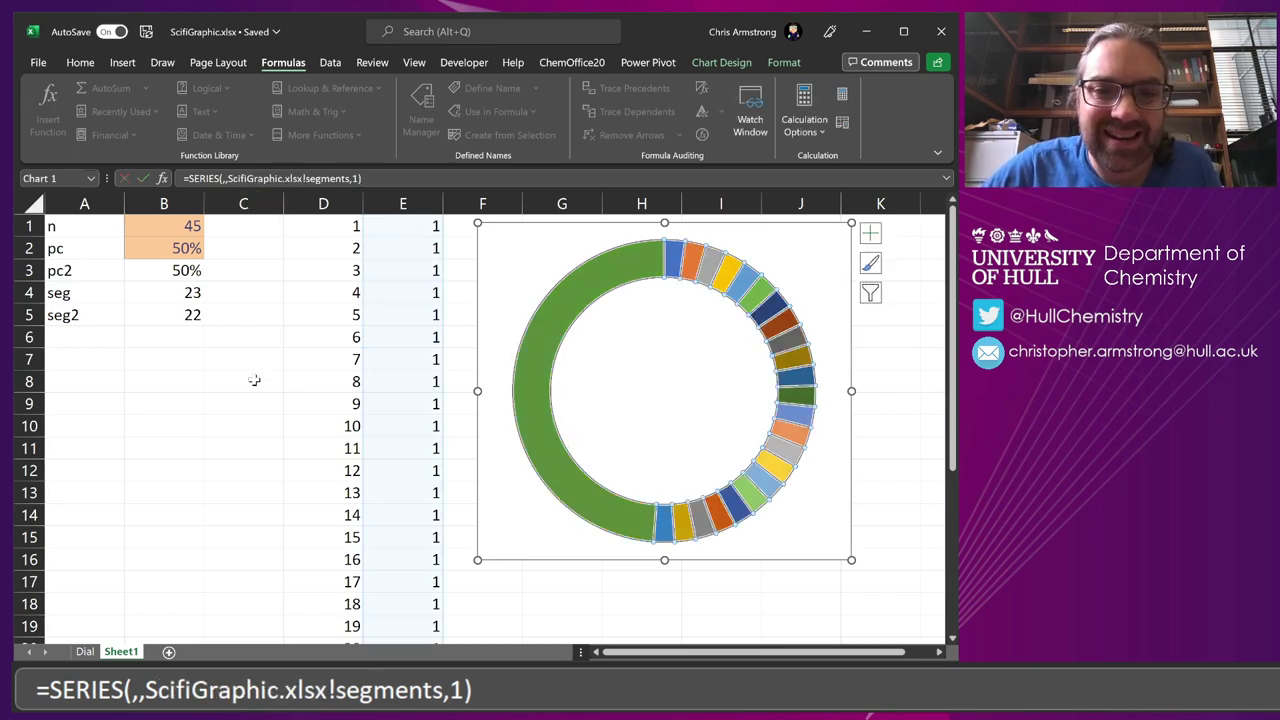
click(259, 367)
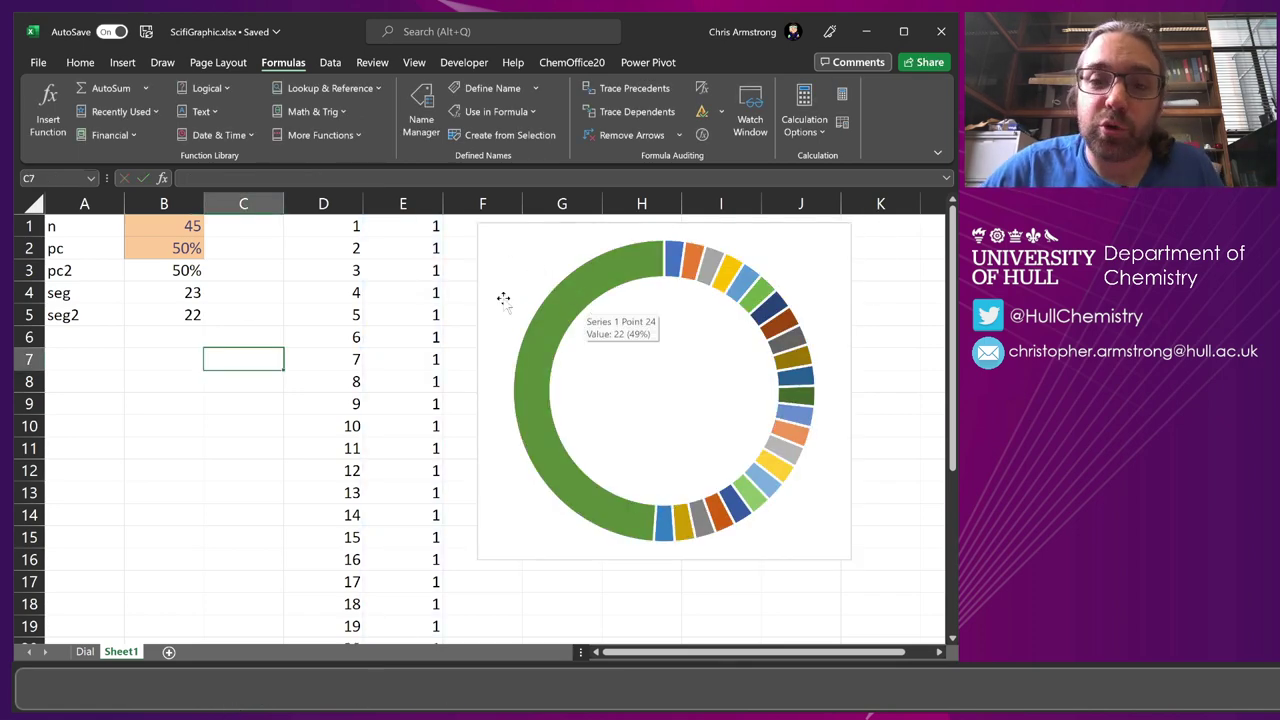
Step: Try n values of 10 and 12 in B1, checking the spilled lists in columns D and E
click(423, 222)
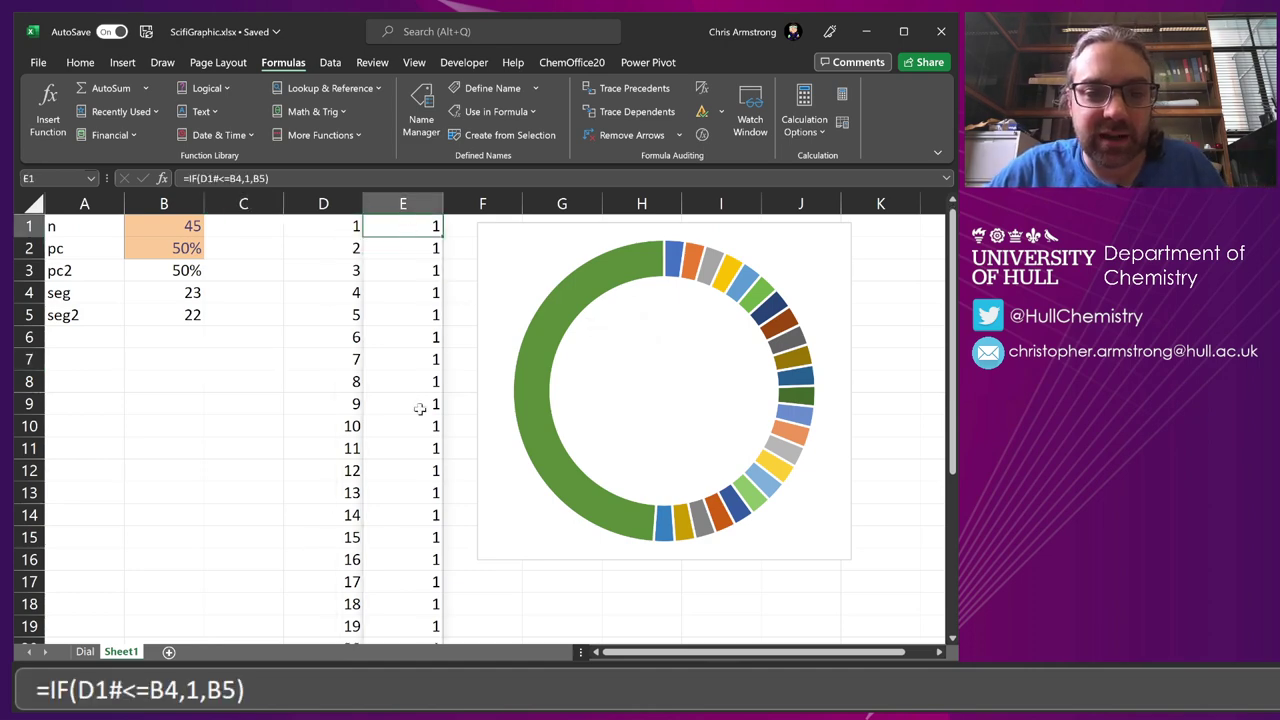
scroll(420, 408, down, 5)
scroll(420, 408, up, 5)
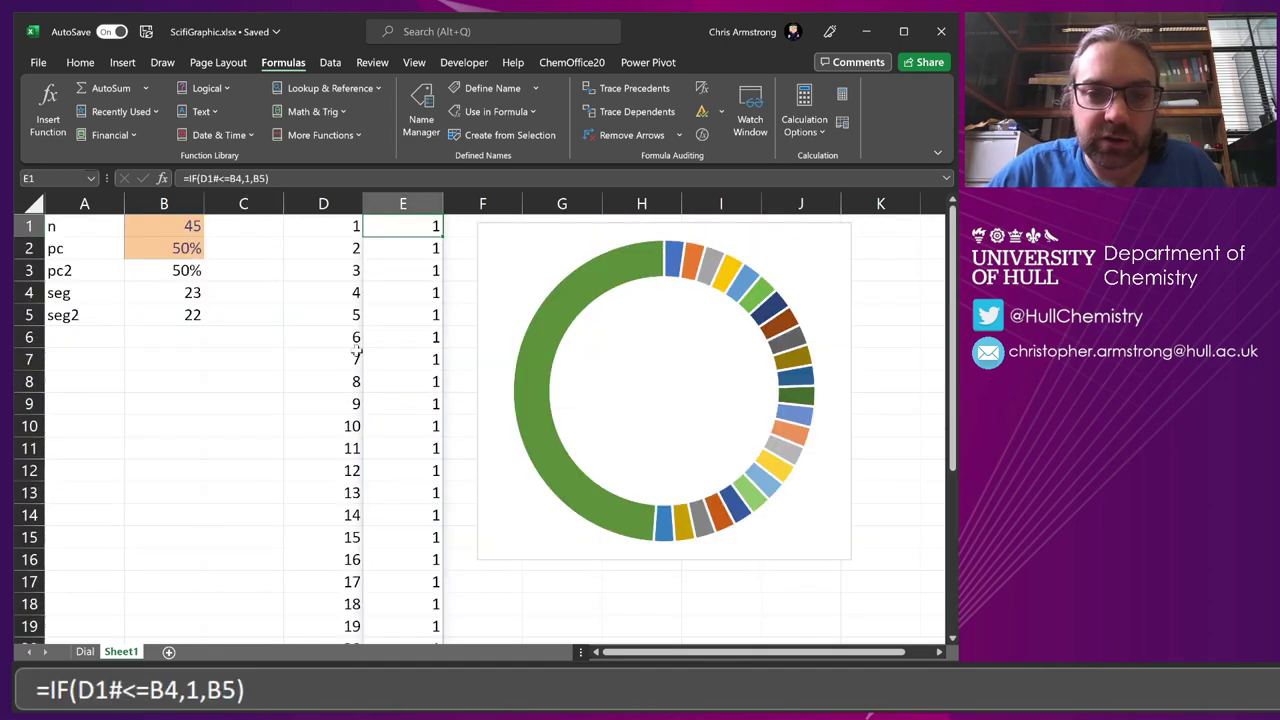
click(180, 228)
text(10)
key(Return)
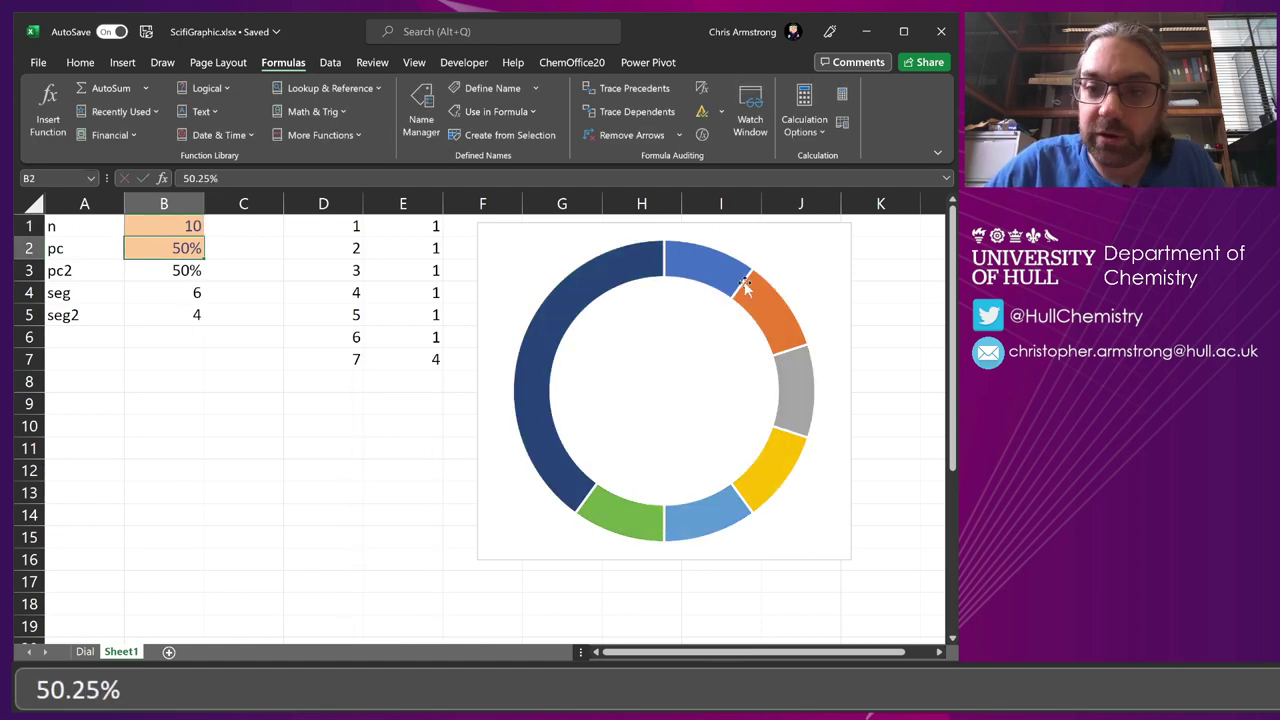
click(357, 272)
click(236, 250)
click(176, 226)
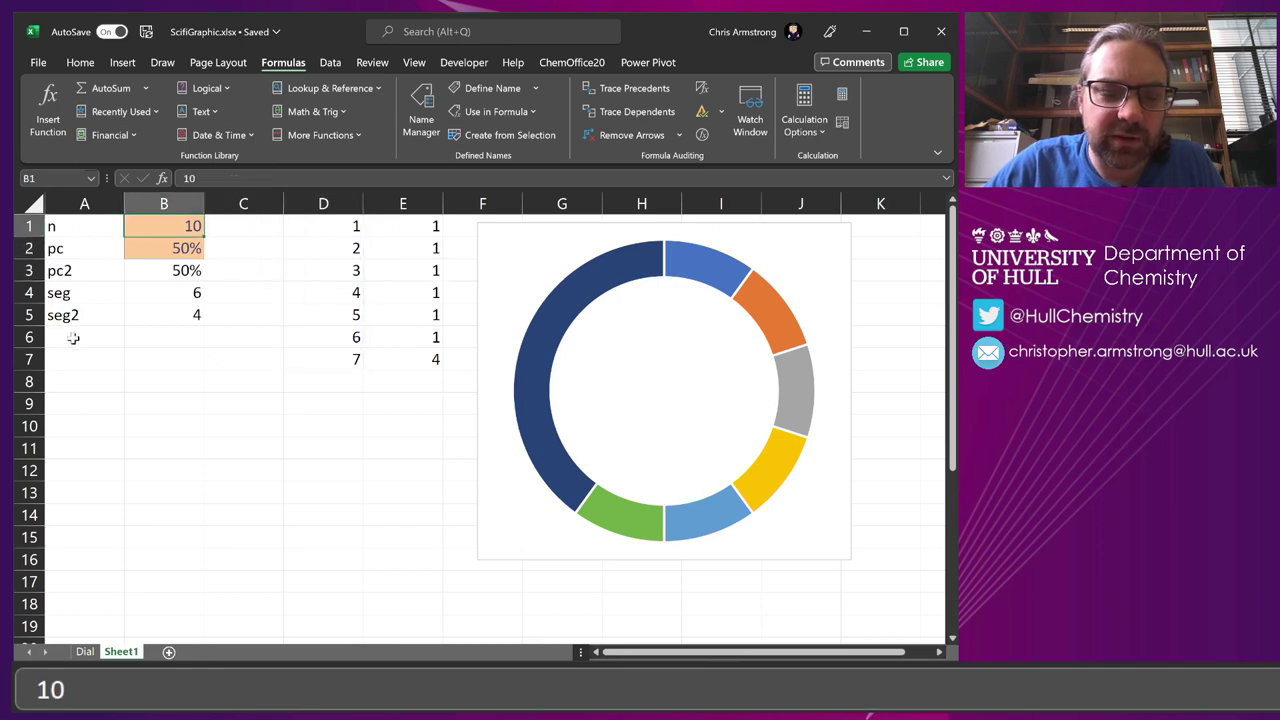
text(12)
key(Return)
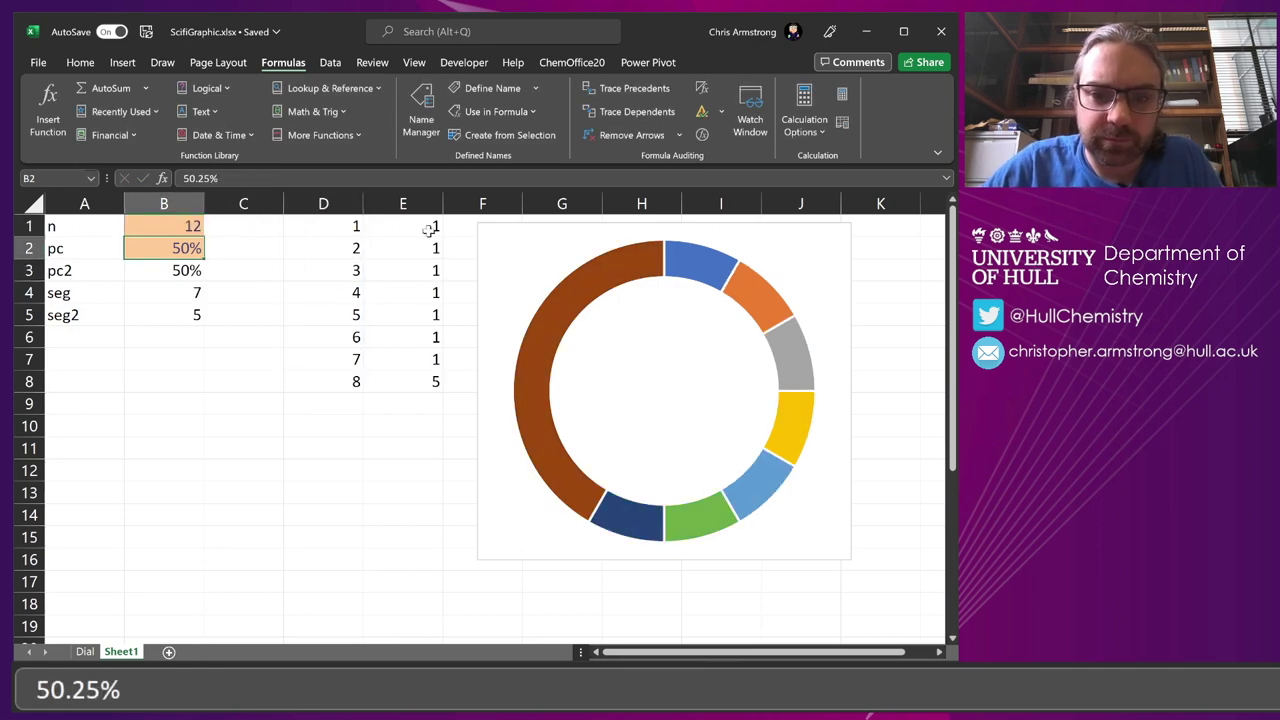
Step: Set pc in B2 to exactly 50%
click(220, 270)
click(163, 246)
text(50%)
key(Return)
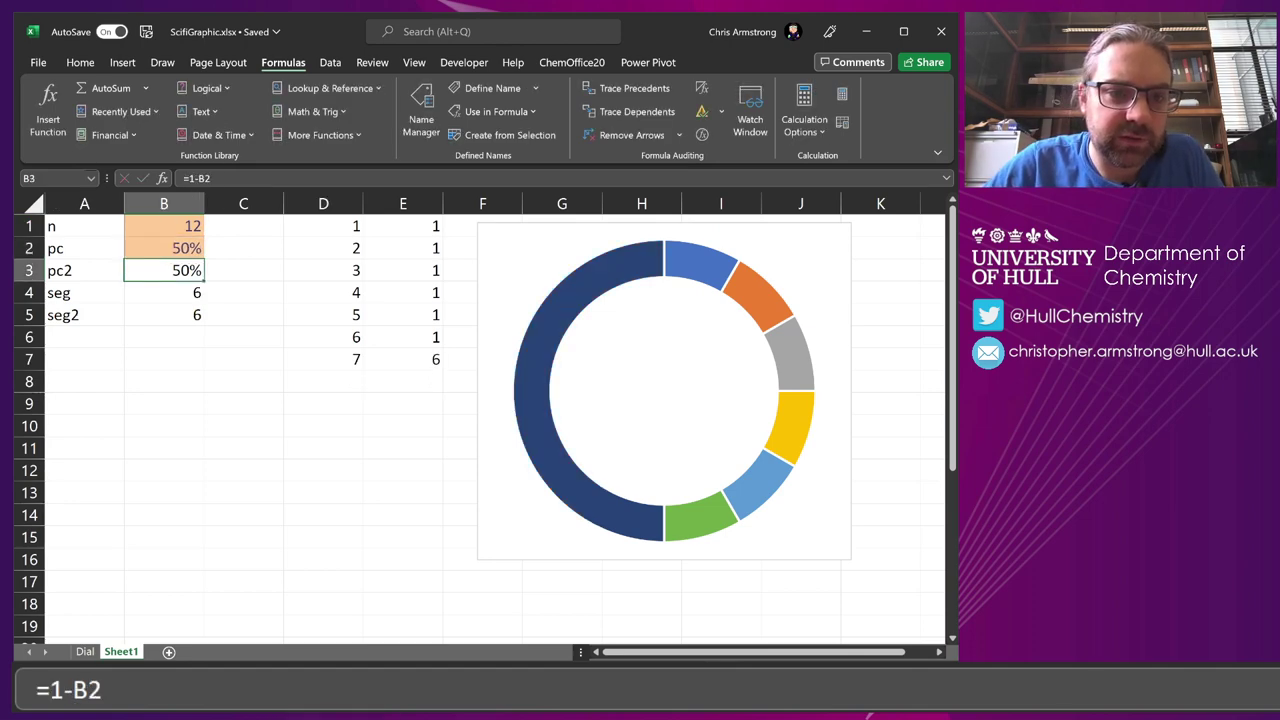
click(151, 251)
click(175, 228)
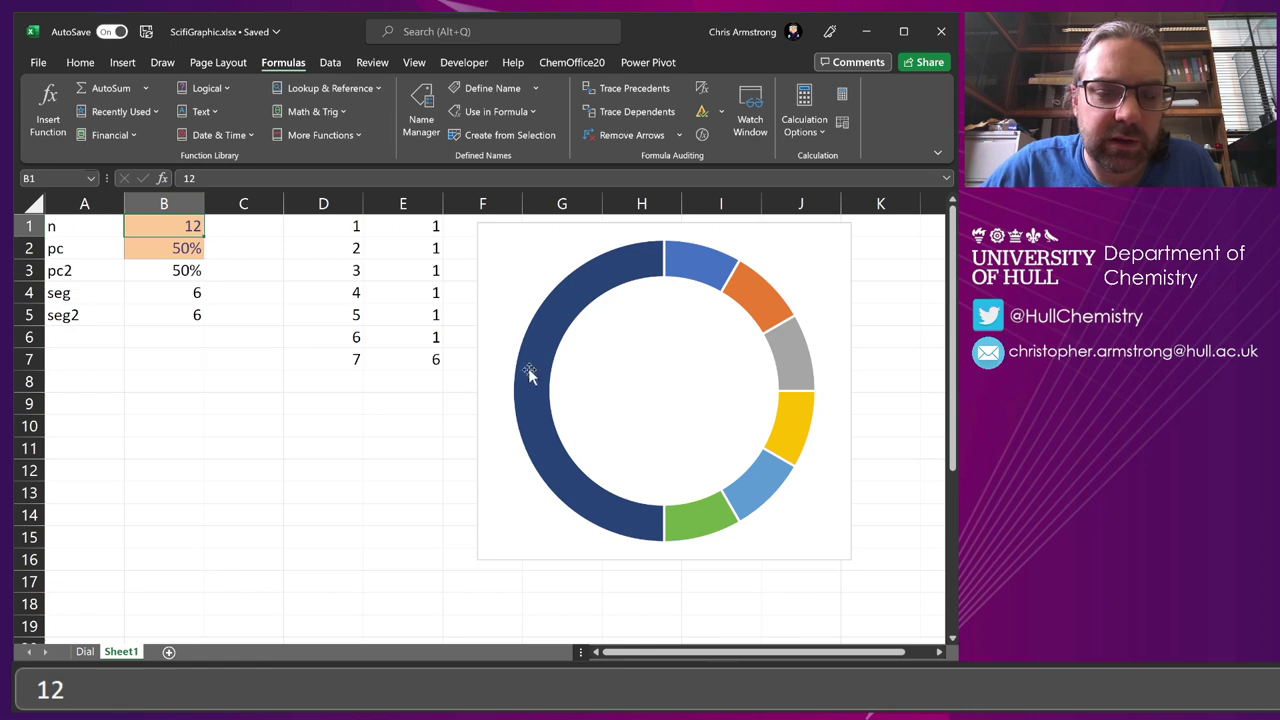
Step: Test segment counts of 20 and 100 in B1
double_click(185, 228)
key(BackSpace)
key(BackSpace)
text(20)
key(Return)
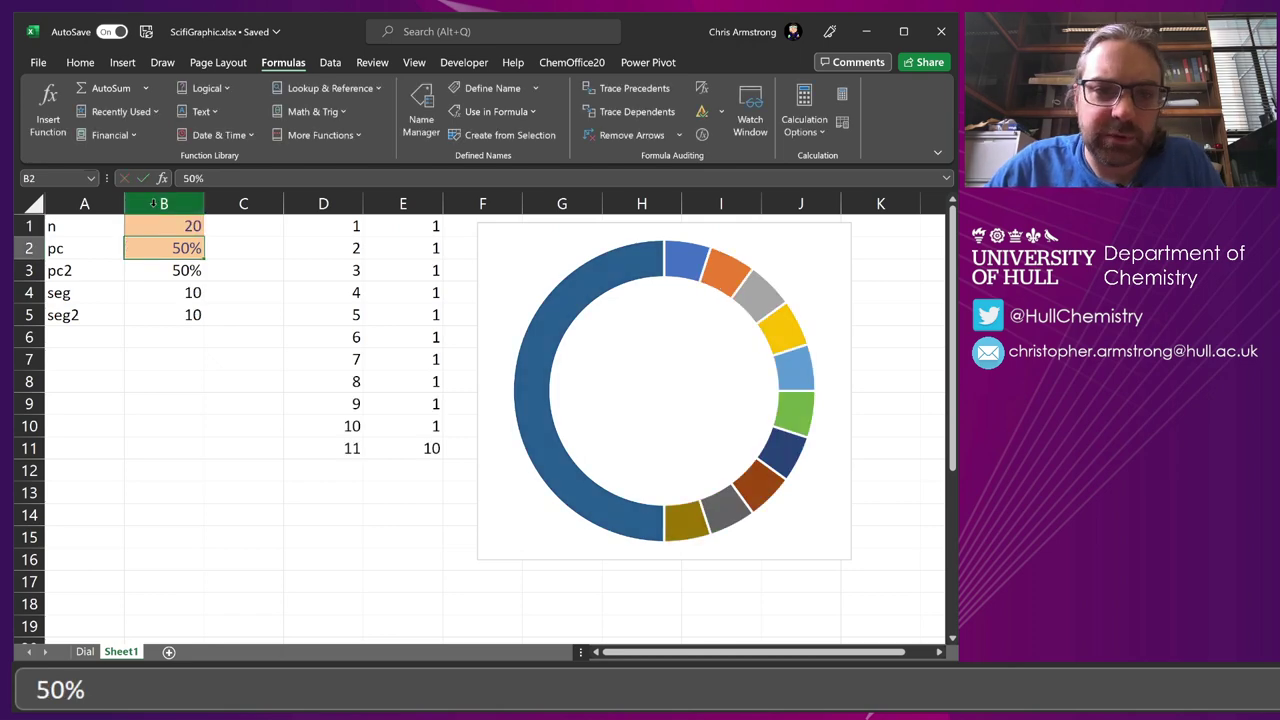
click(169, 229)
text(100)
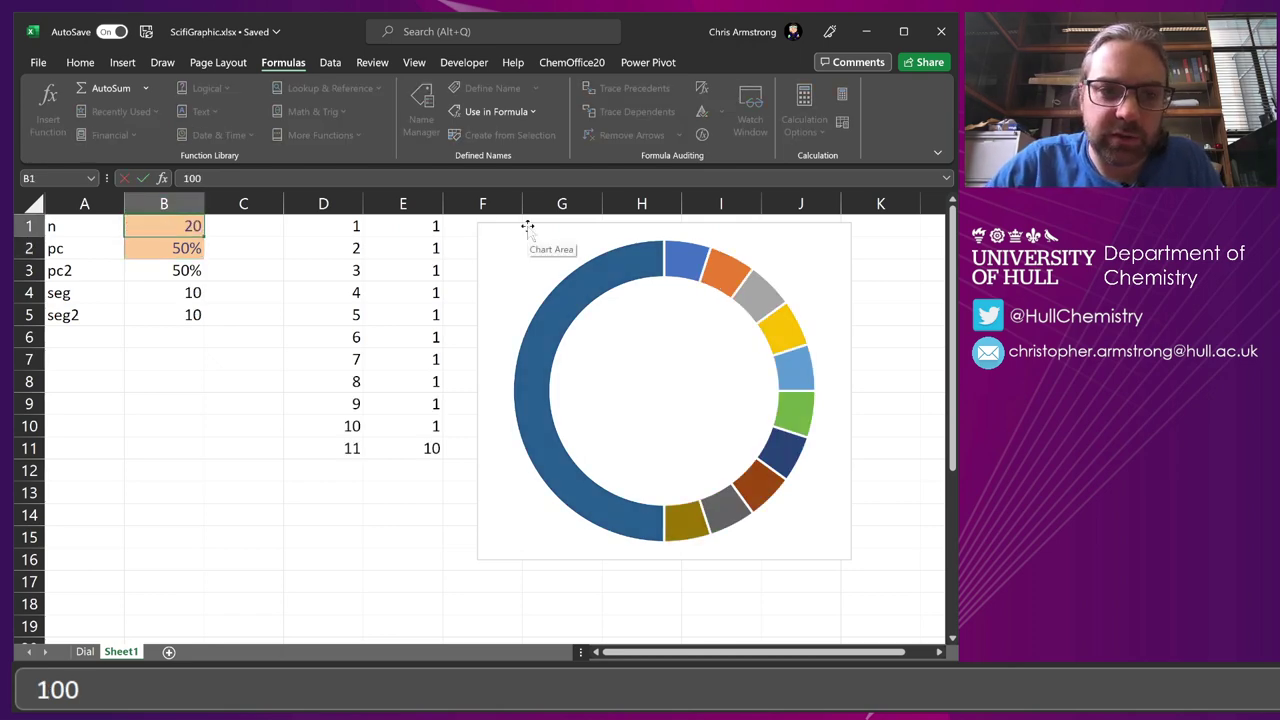
key(Return)
Step: Check the segment formulas in column E, then set n back to 10
click(395, 295)
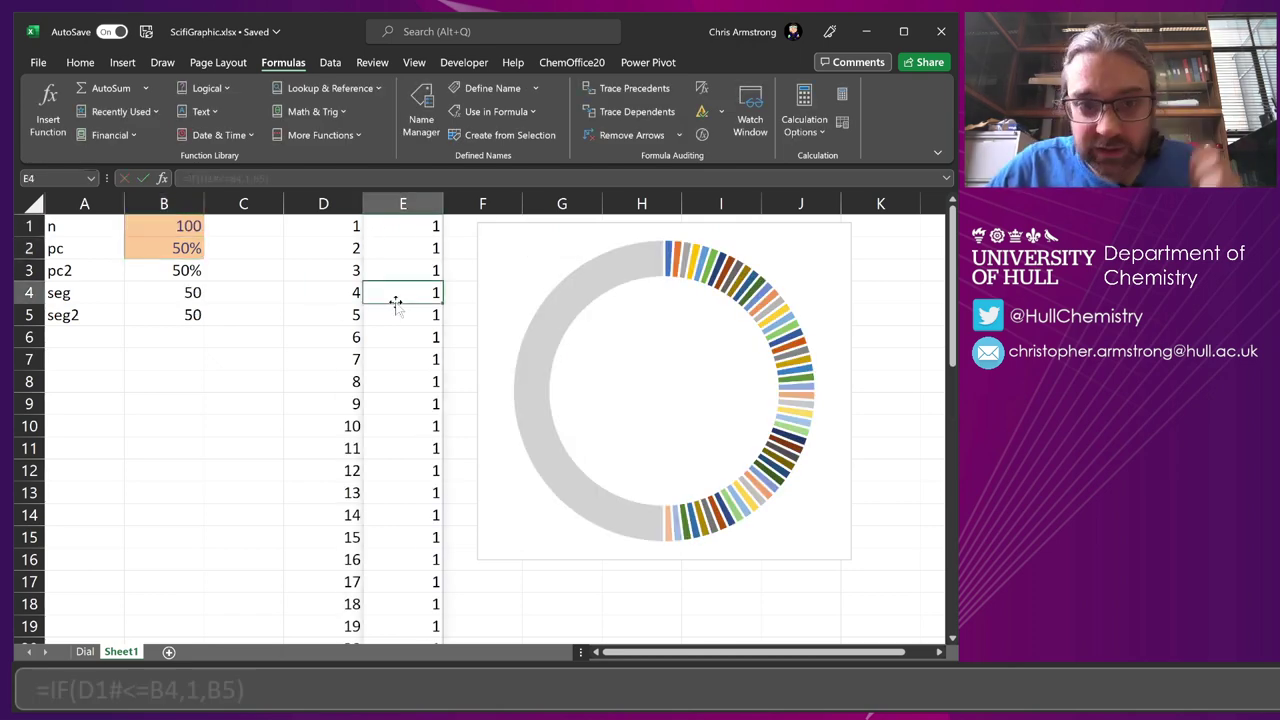
scroll(396, 300, down, 8)
scroll(396, 303, down, 2)
scroll(396, 303, up, 10)
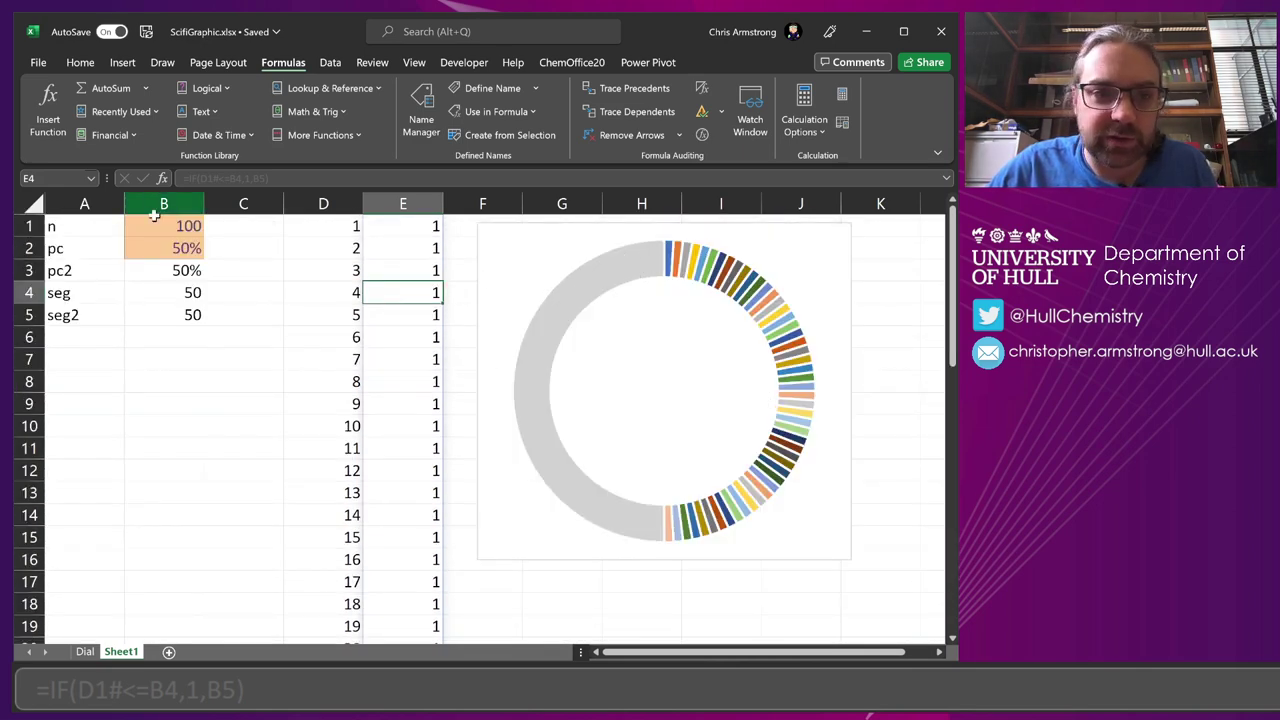
click(172, 232)
text(10)
key(Return)
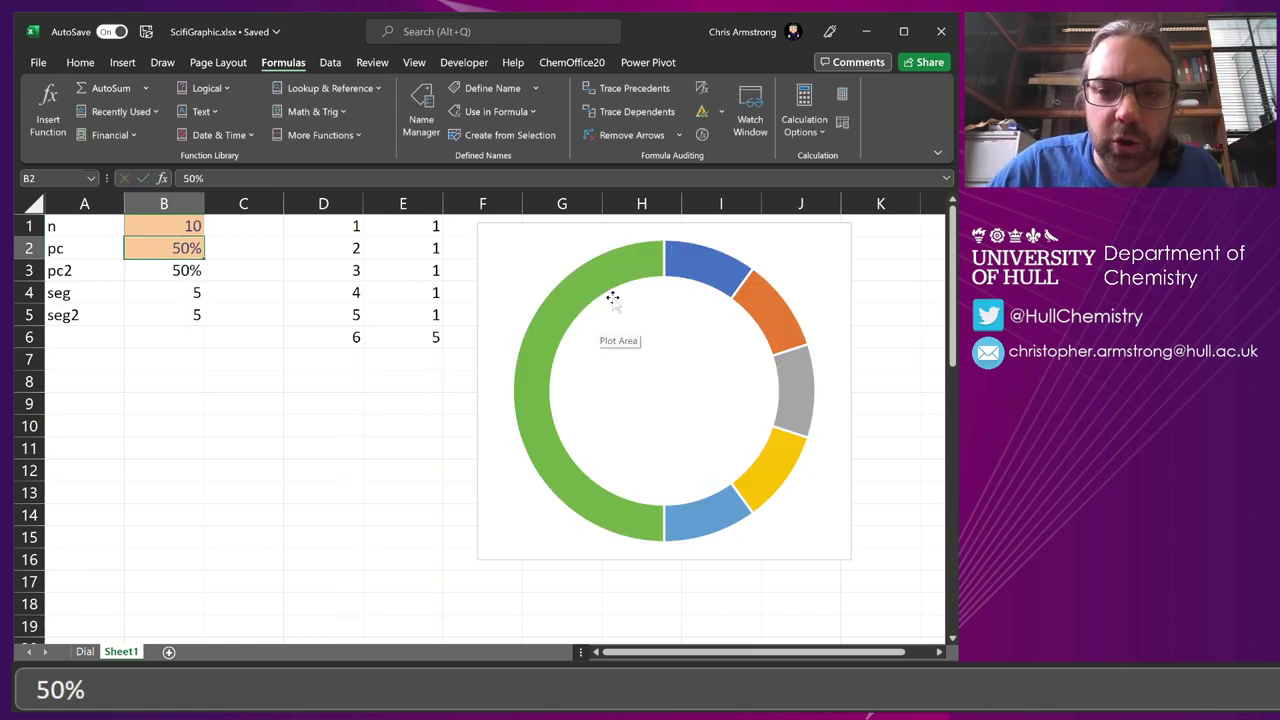
mouse_move(622, 272)
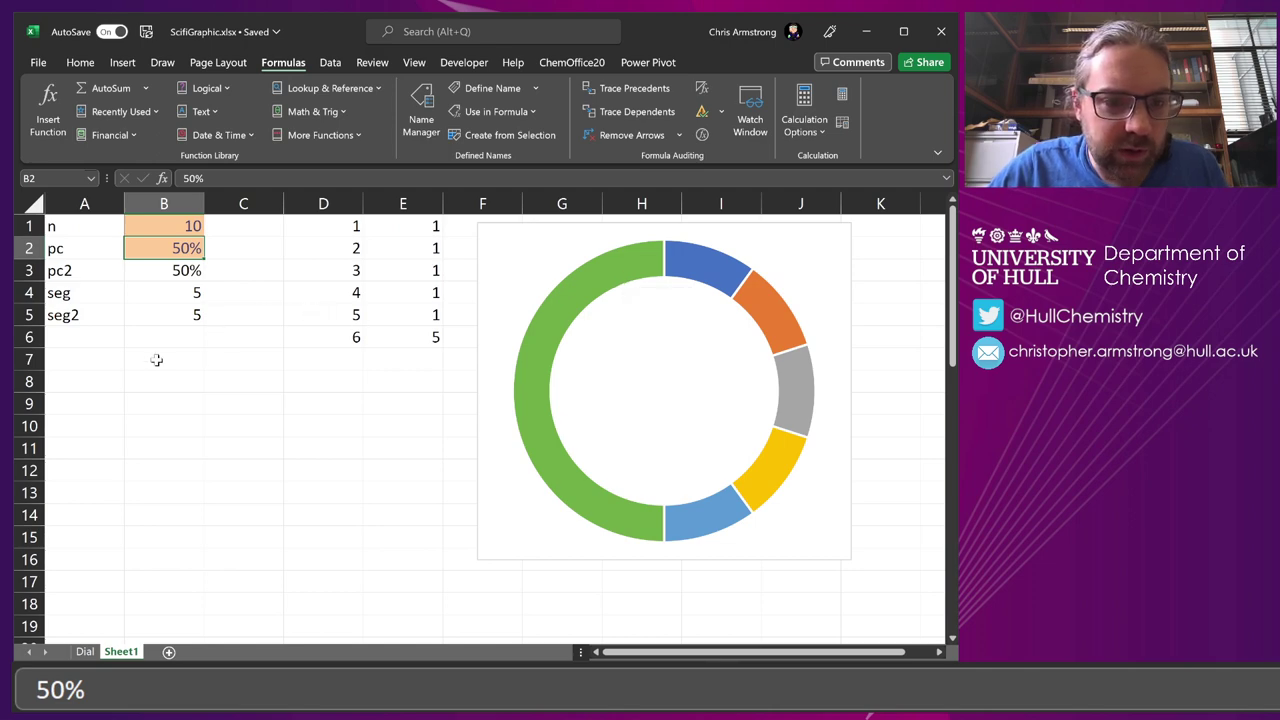
Step: Open the chart's Select Data settings, leaving the segments series unchanged
click(646, 329)
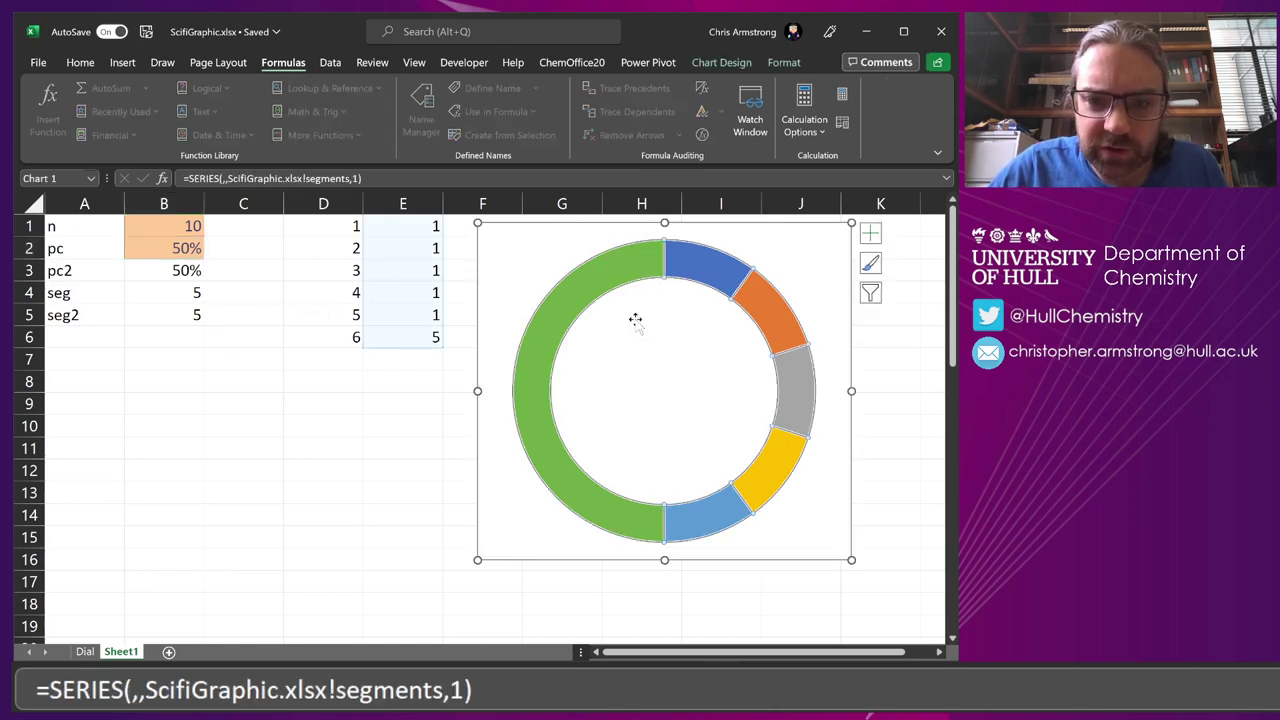
right_click(634, 320)
click(691, 425)
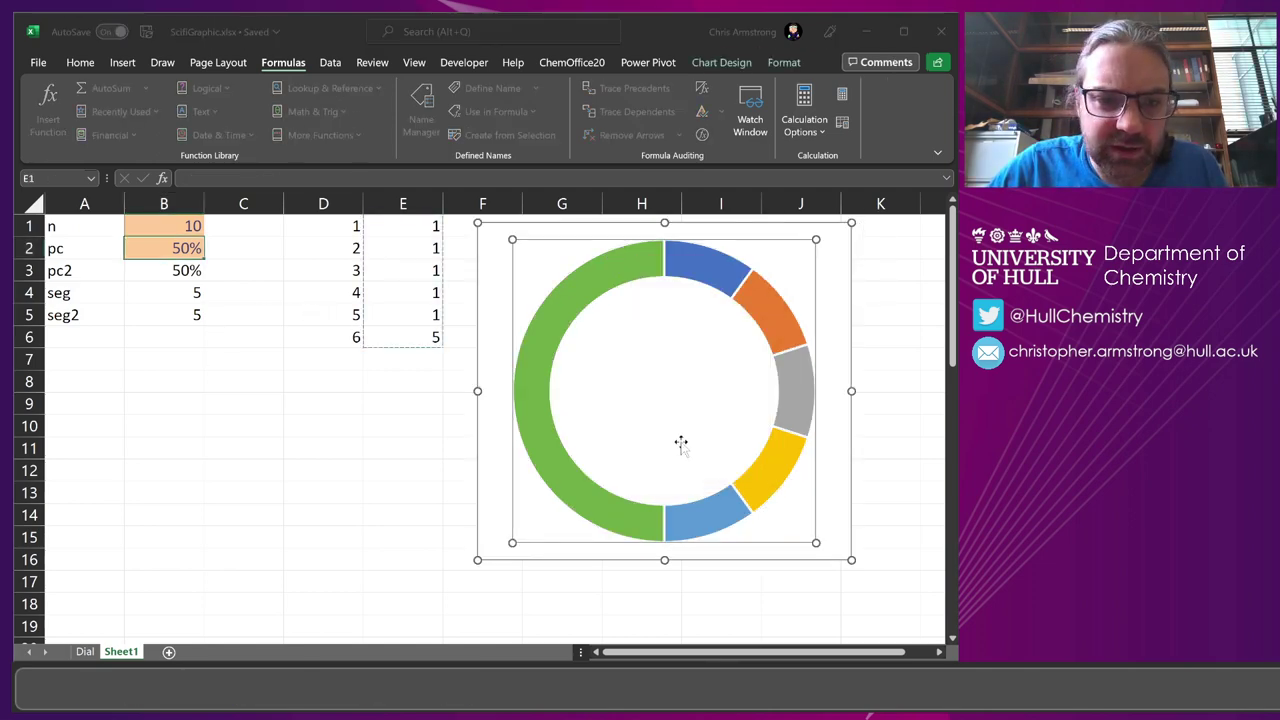
drag(288, 289, 490, 358)
click(352, 469)
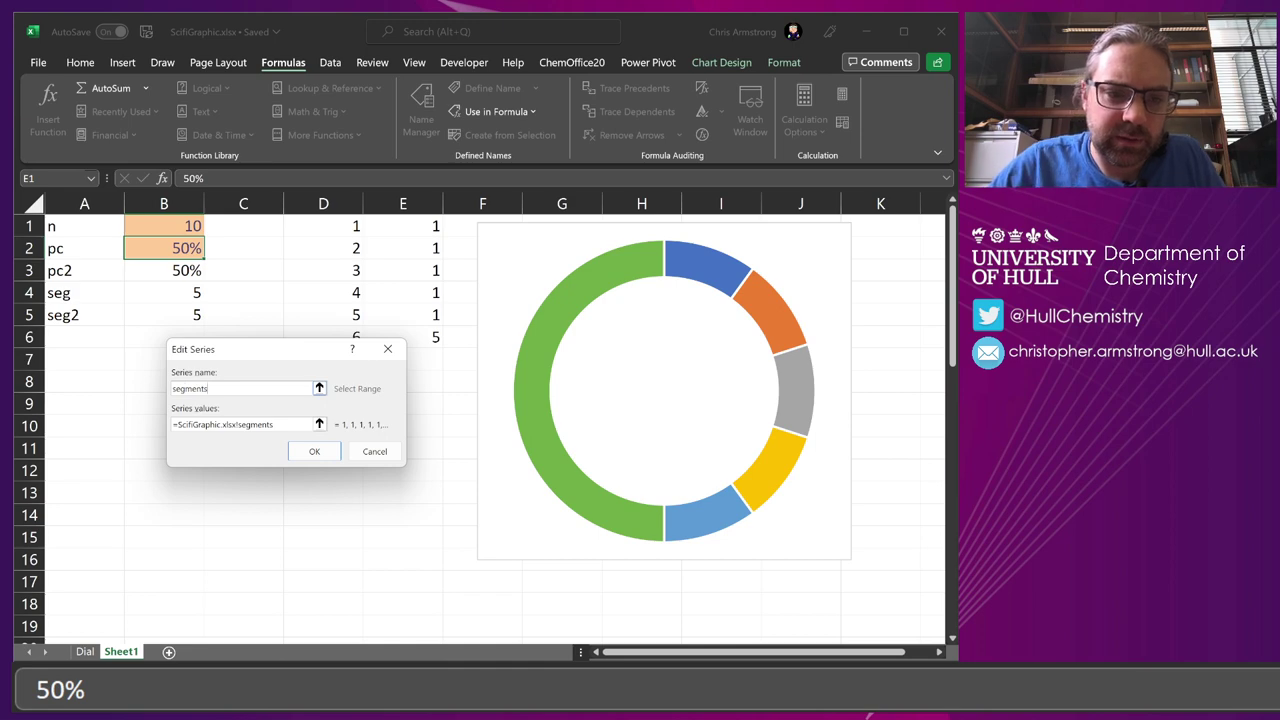
click(314, 451)
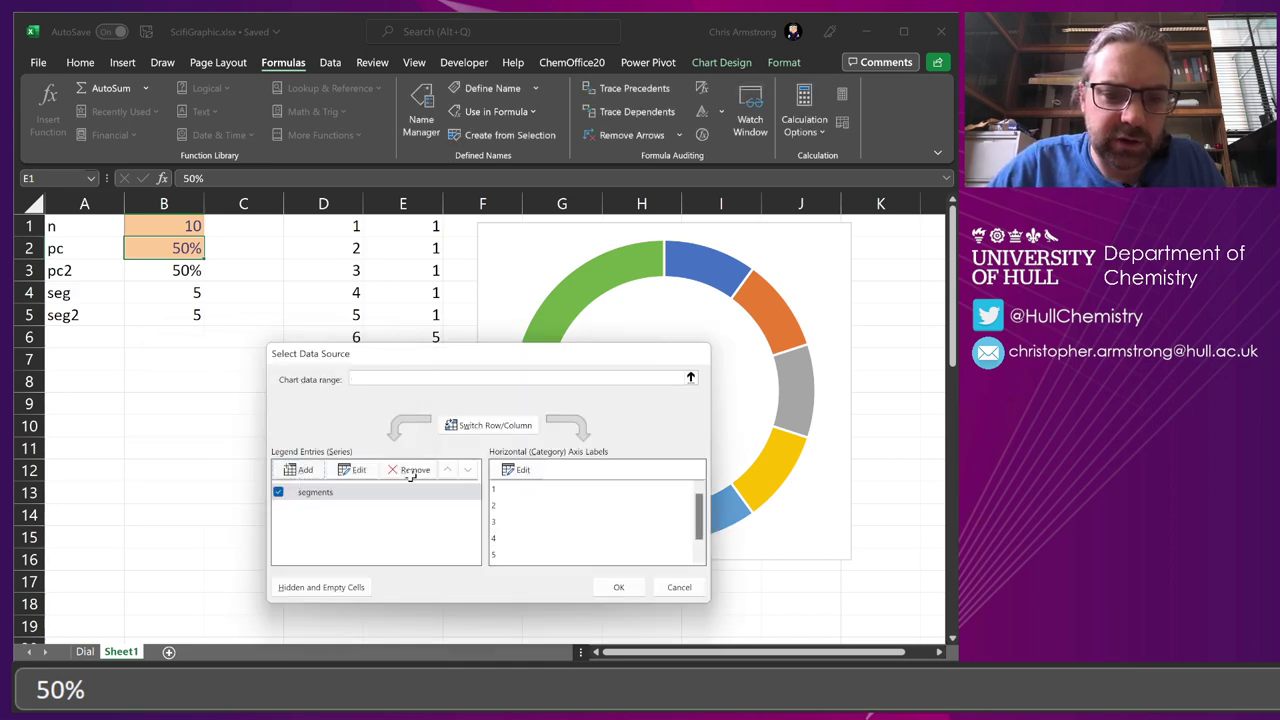
Step: Add a series named glow with values =Sheet1!$B$4:$B$5 as an outer ring
click(298, 469)
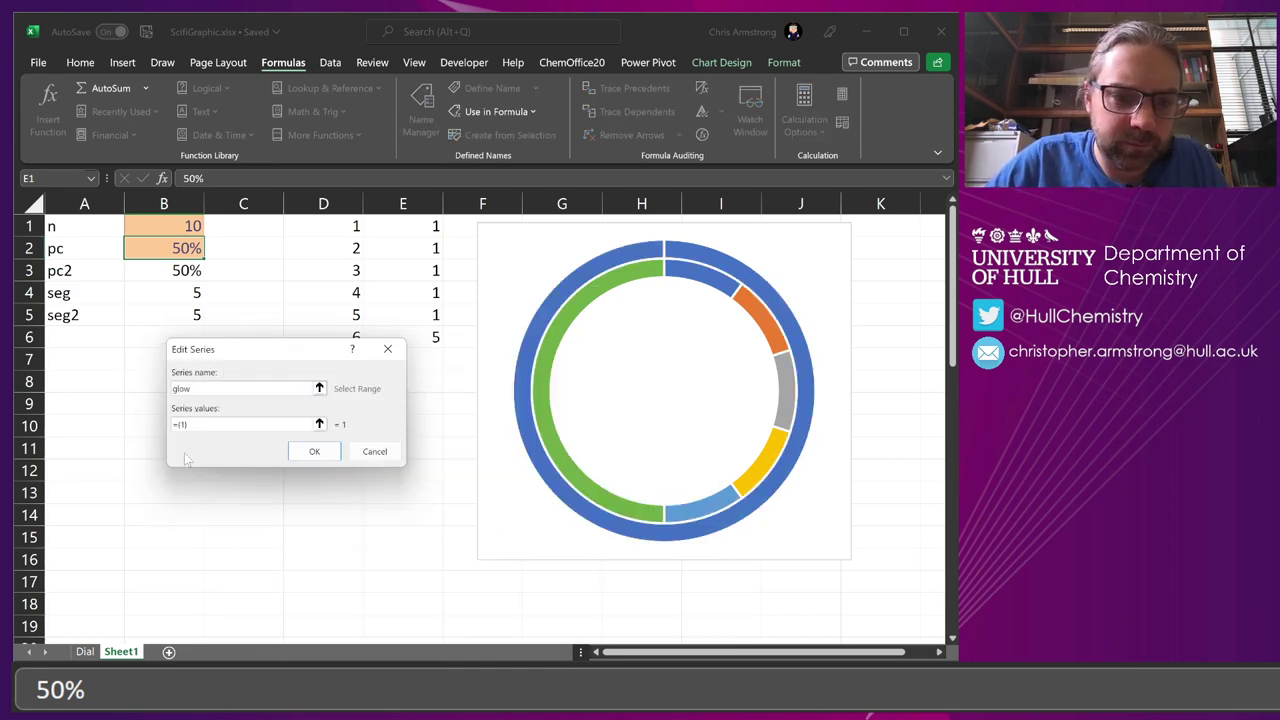
drag(188, 424, 172, 424)
key(BackSpace)
drag(277, 352, 395, 342)
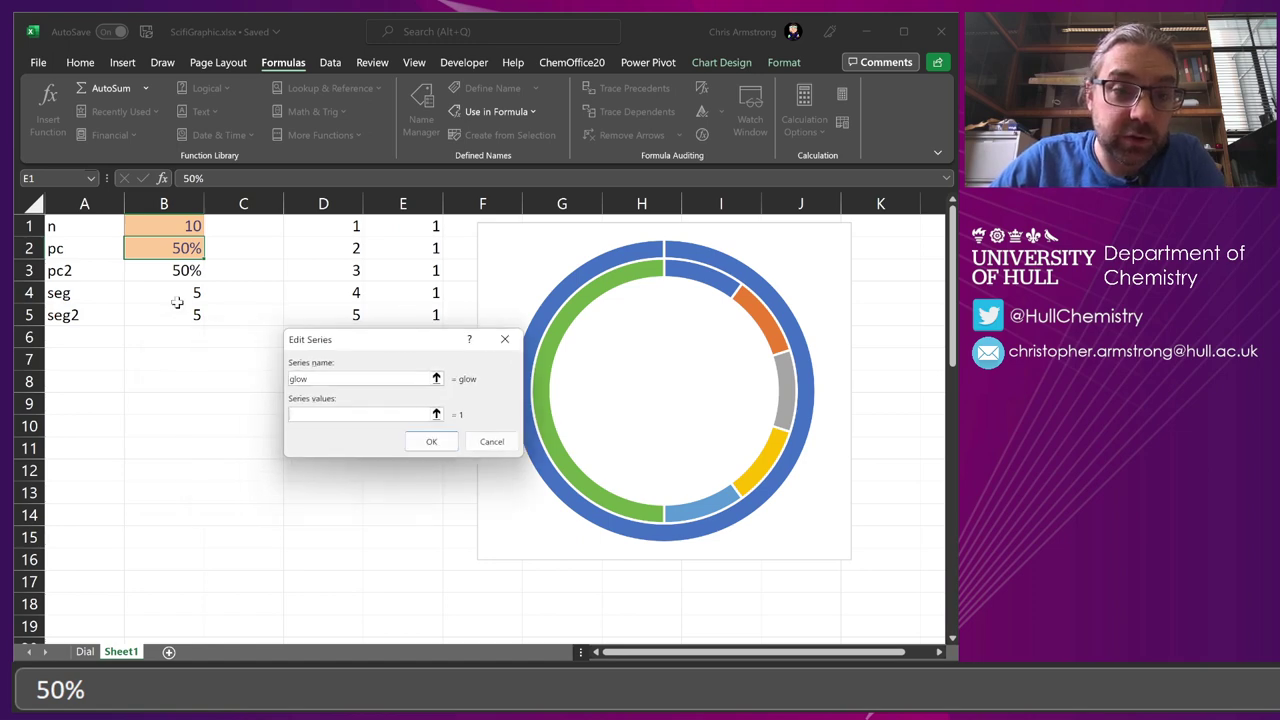
drag(176, 300, 183, 316)
click(431, 441)
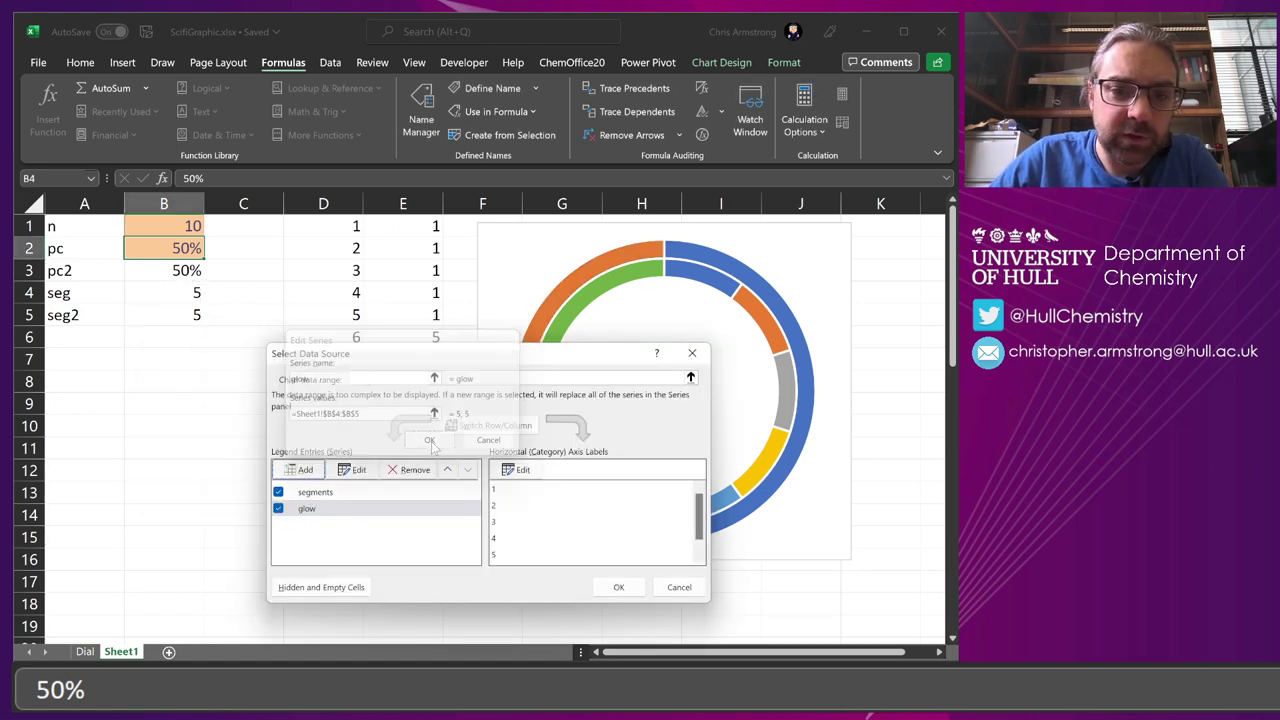
click(618, 587)
click(301, 357)
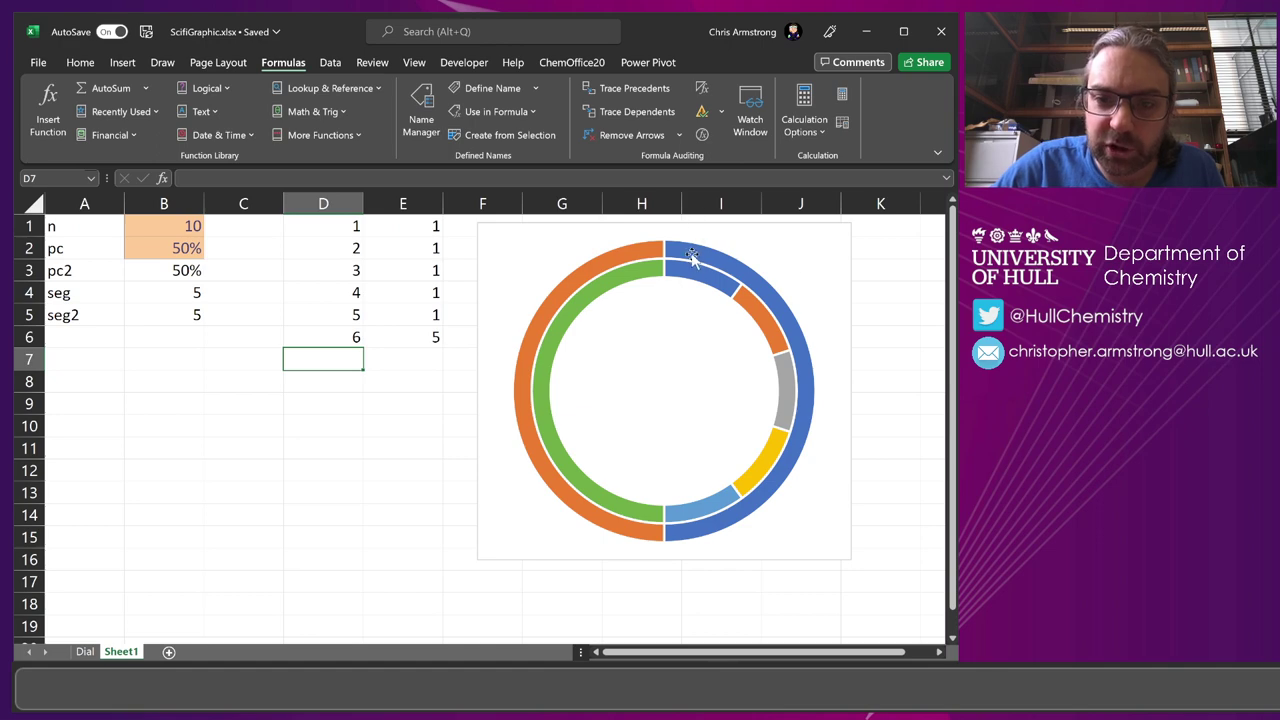
Step: Fill the glow ring's left half dark blue-grey and its right half white
click(626, 255)
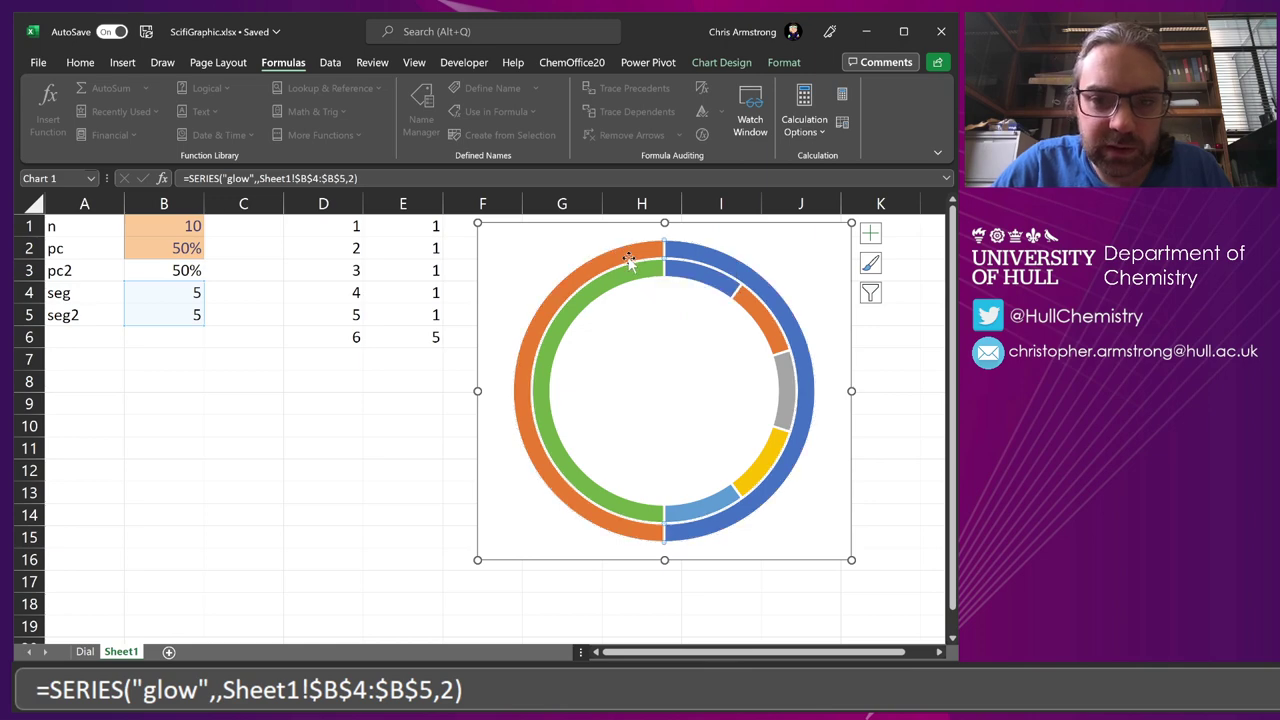
click(785, 63)
click(503, 92)
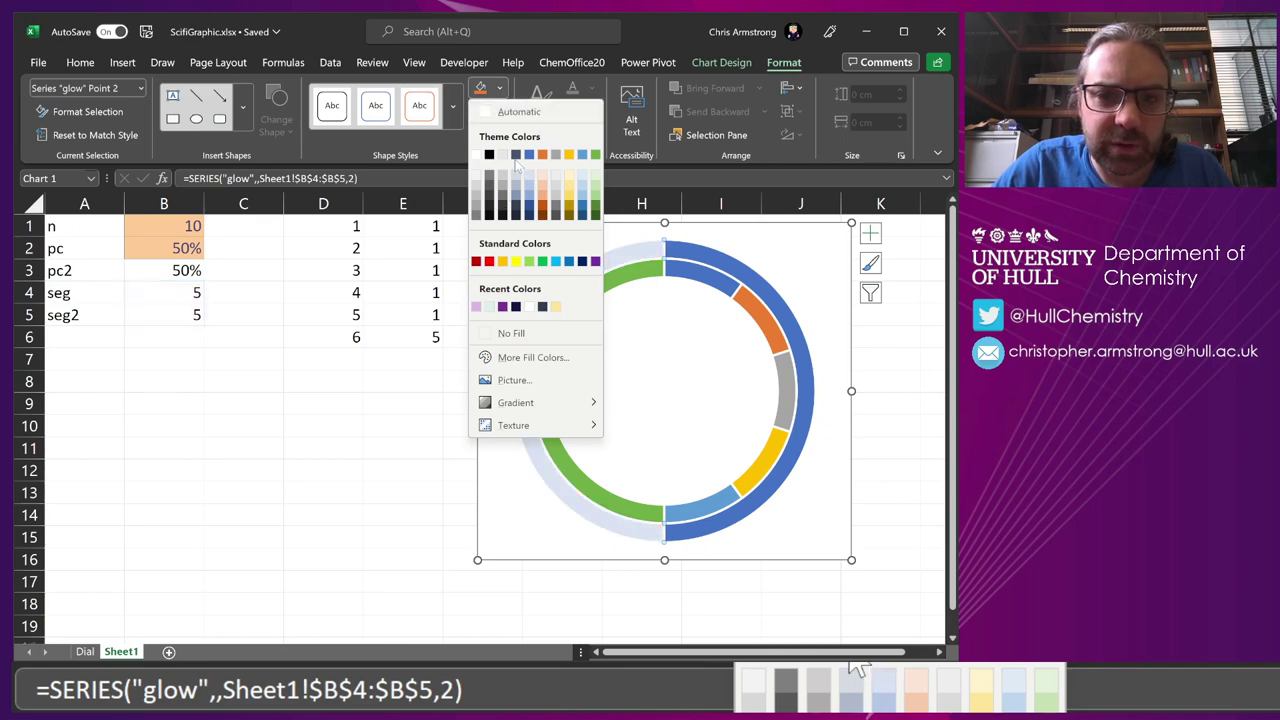
click(515, 157)
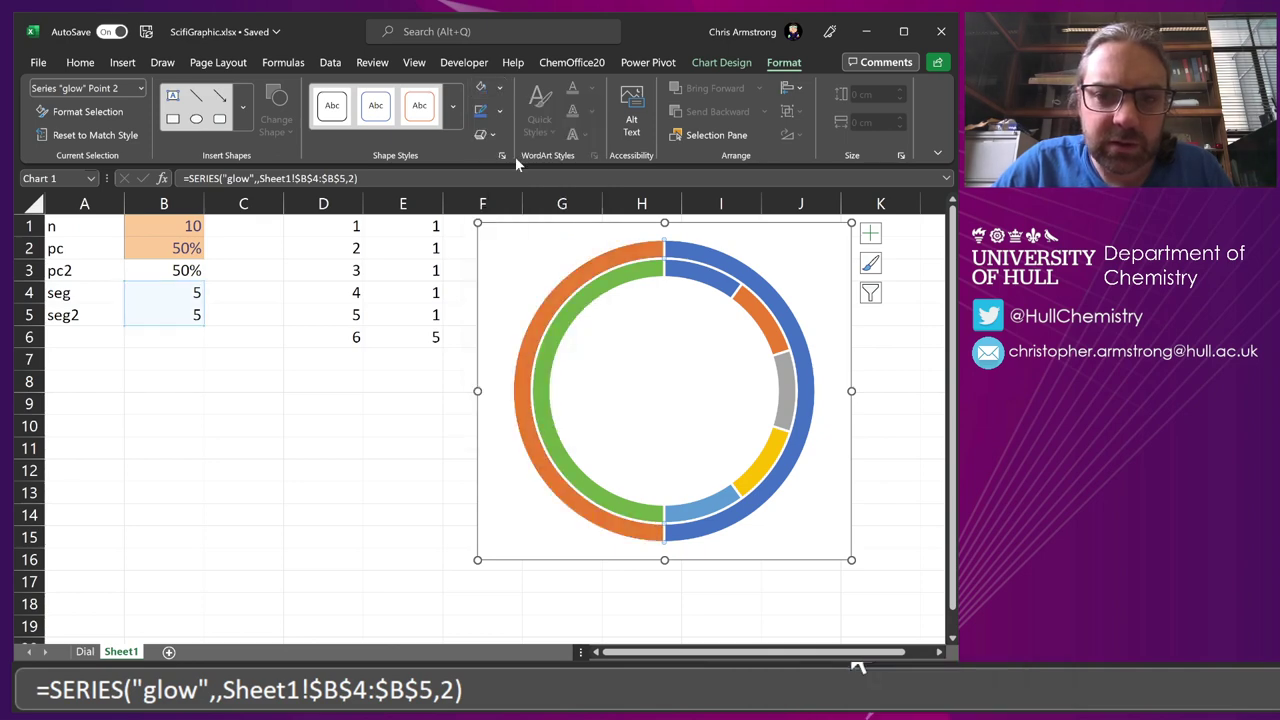
click(730, 271)
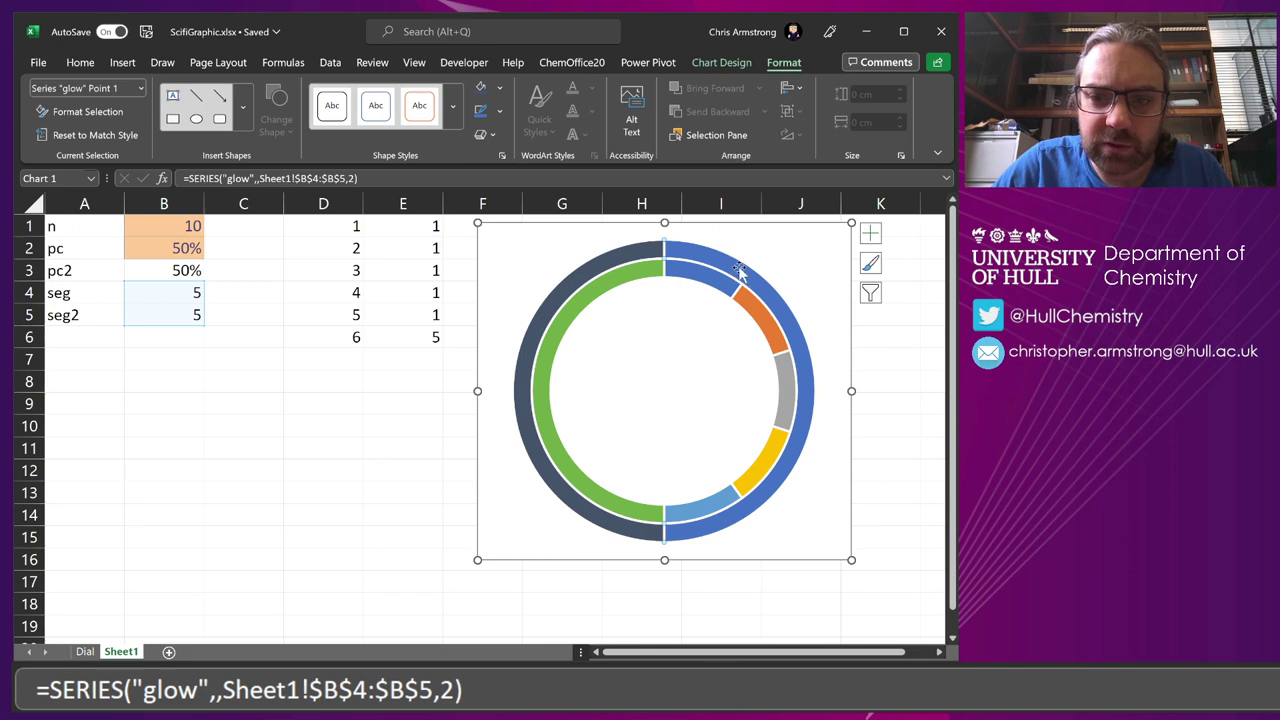
click(500, 88)
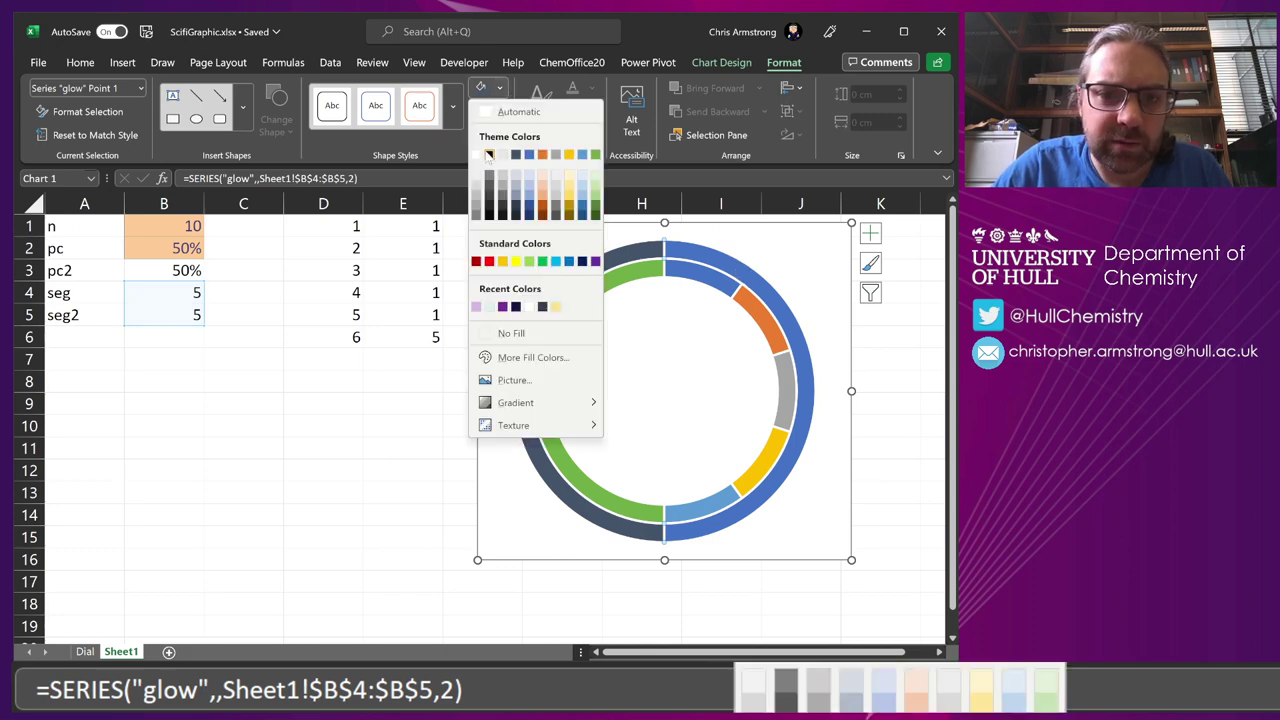
click(472, 149)
click(430, 490)
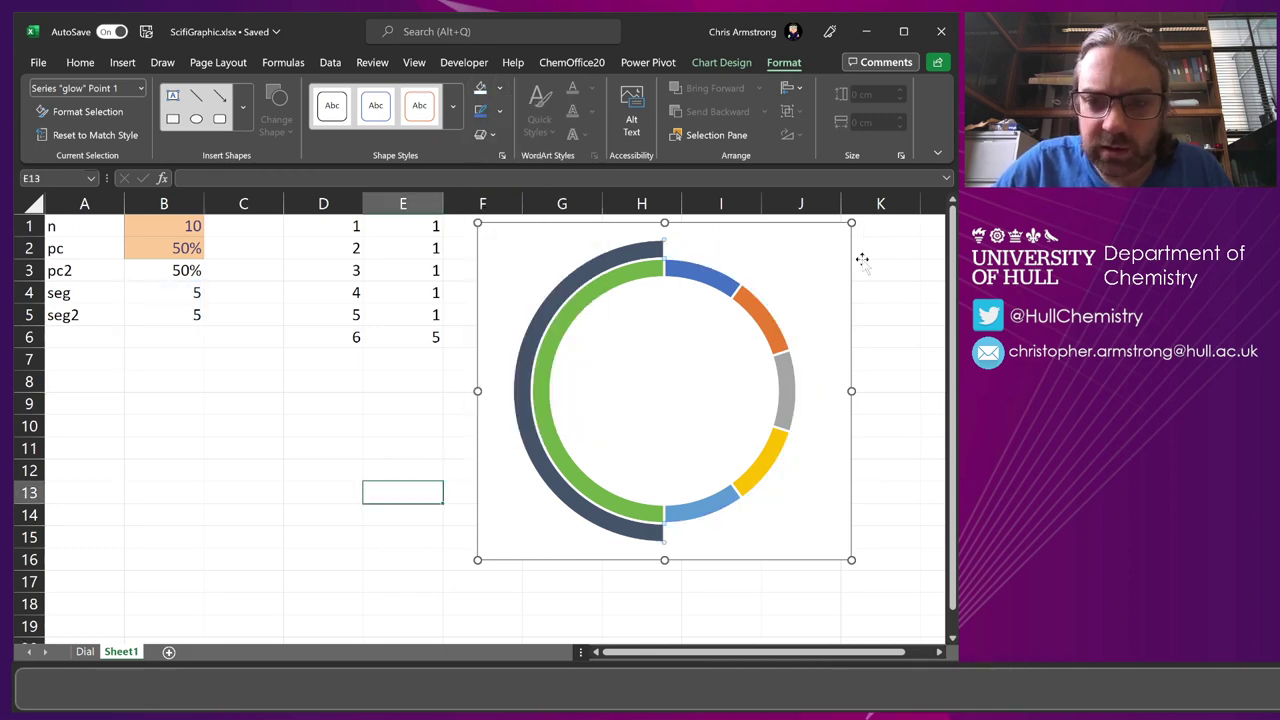
Step: Fill the chart background dark blue-grey and move the chart left over columns D–I
click(846, 240)
click(776, 62)
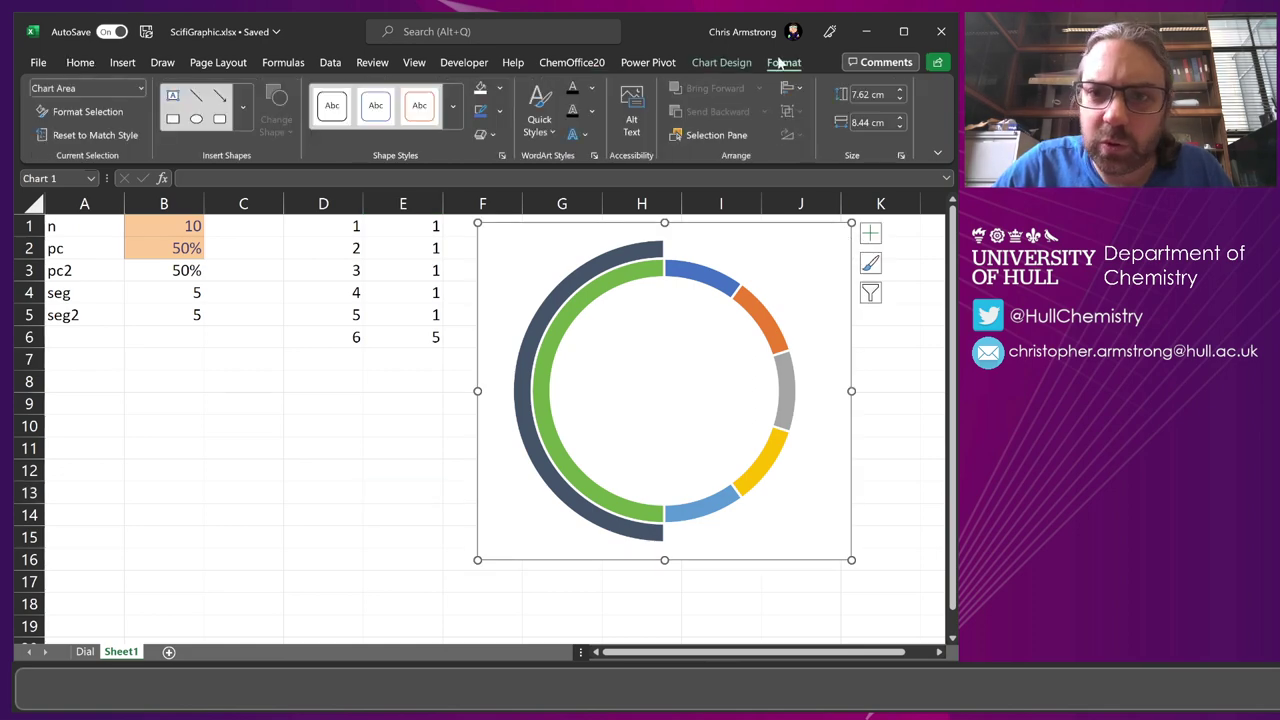
click(500, 88)
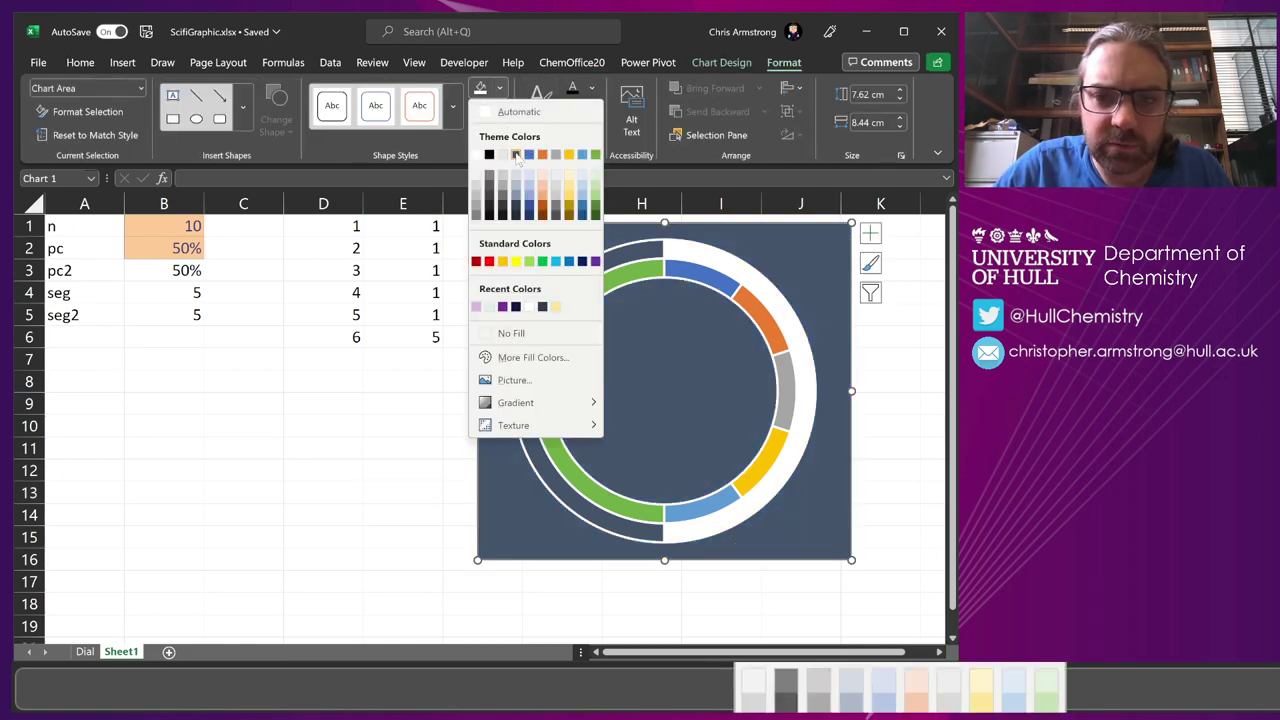
click(516, 155)
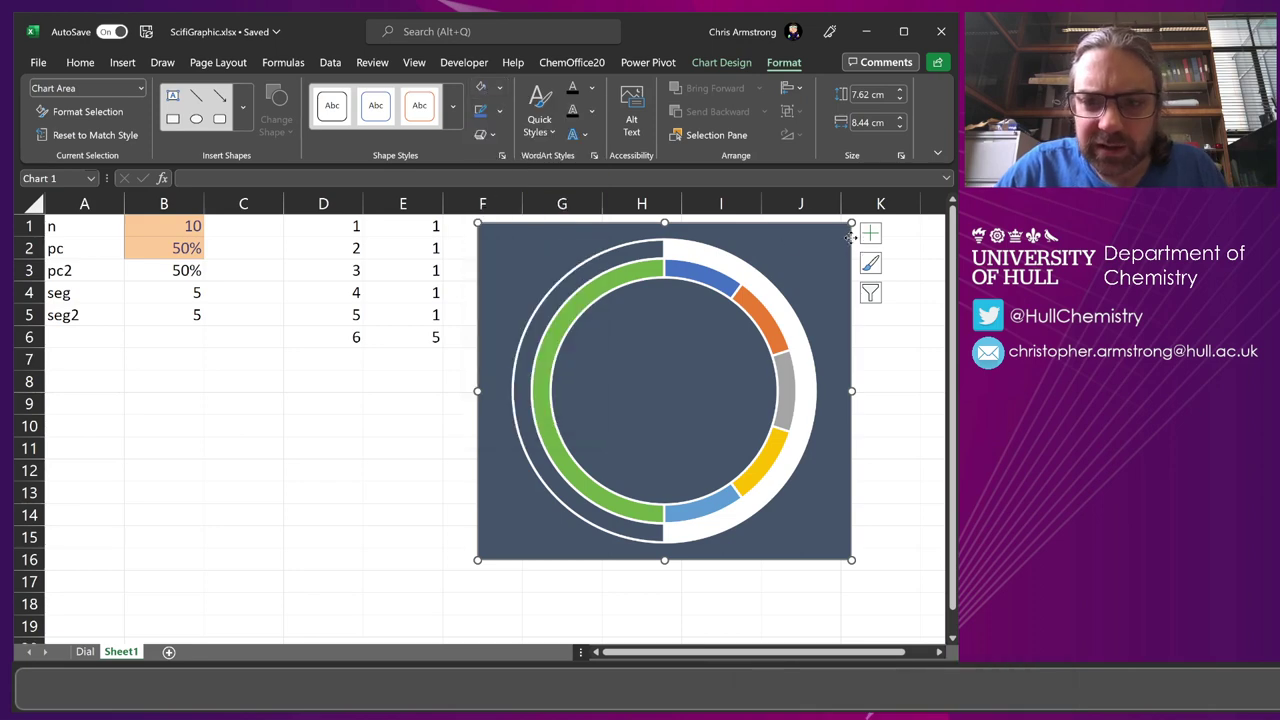
drag(845, 238, 709, 272)
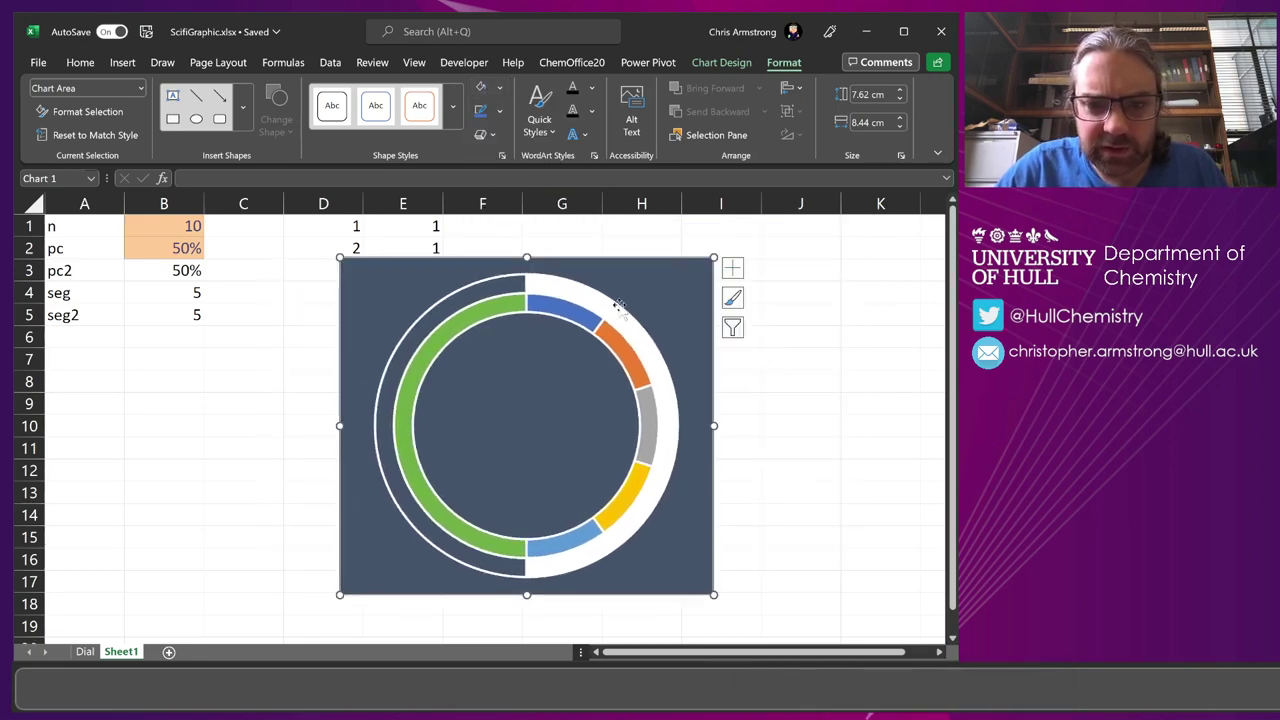
Step: Set the segments ring to No Fill with a thin grey outline
click(568, 311)
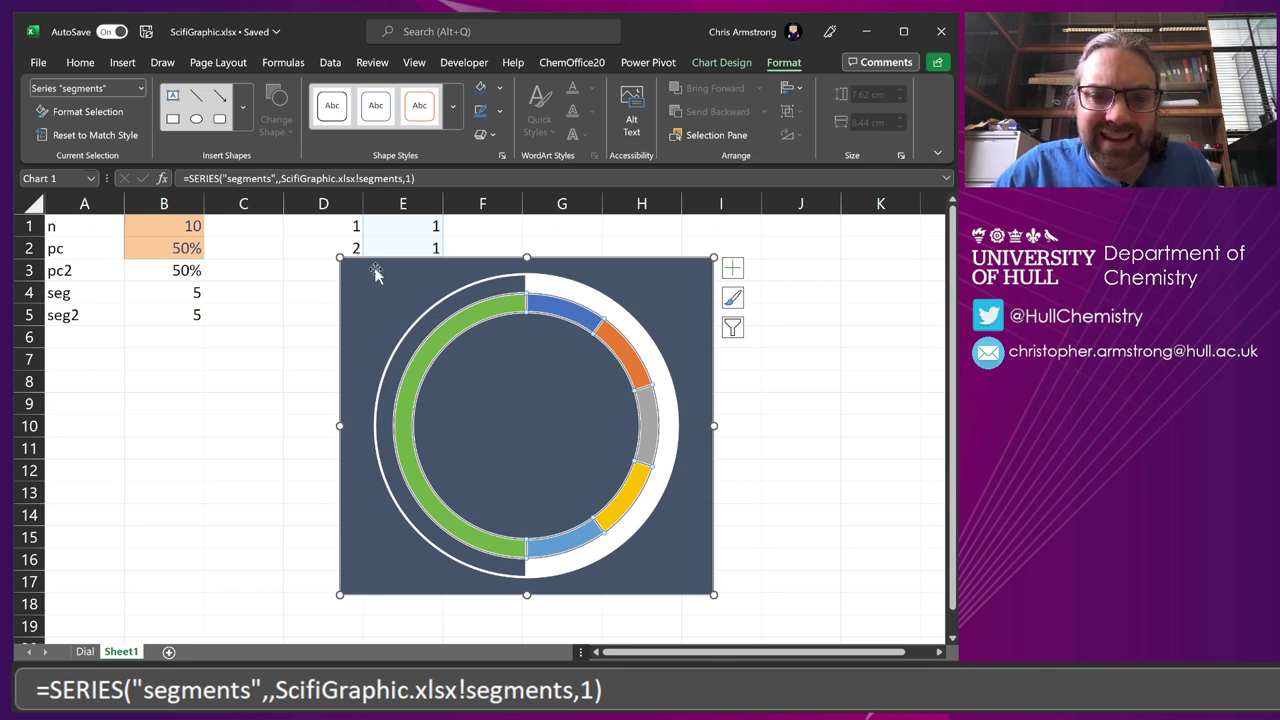
click(499, 88)
click(512, 336)
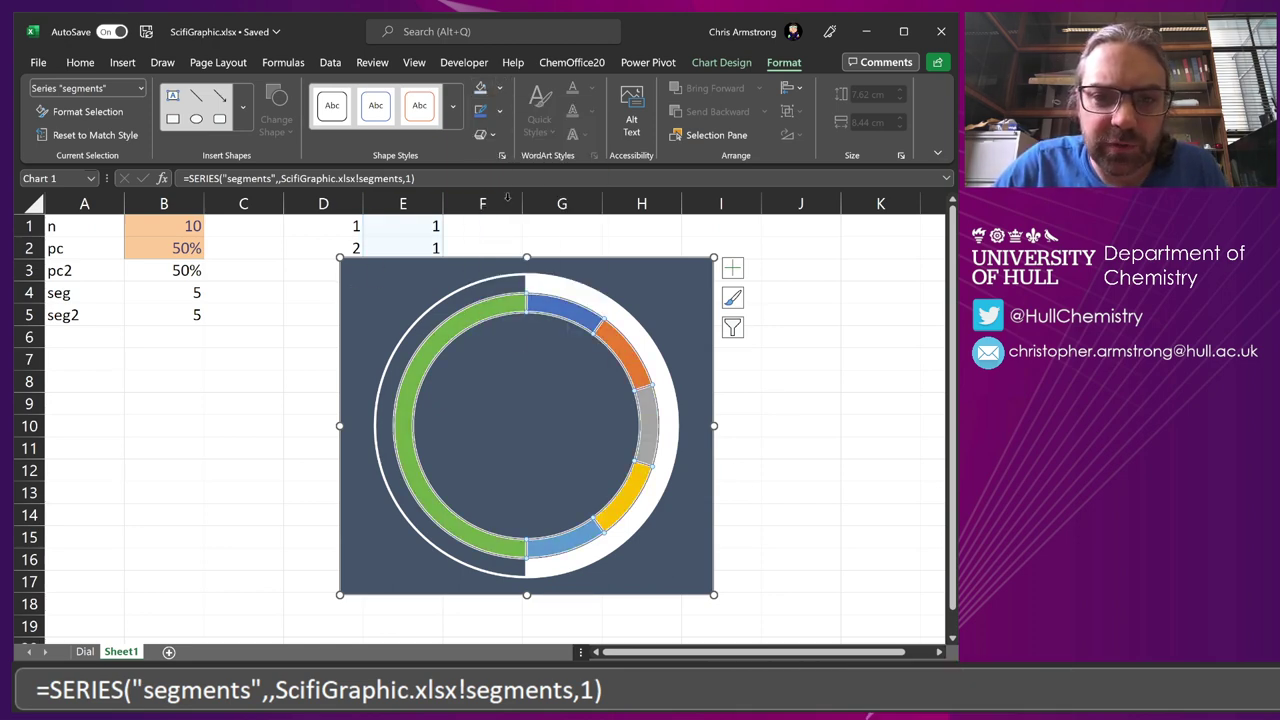
click(501, 114)
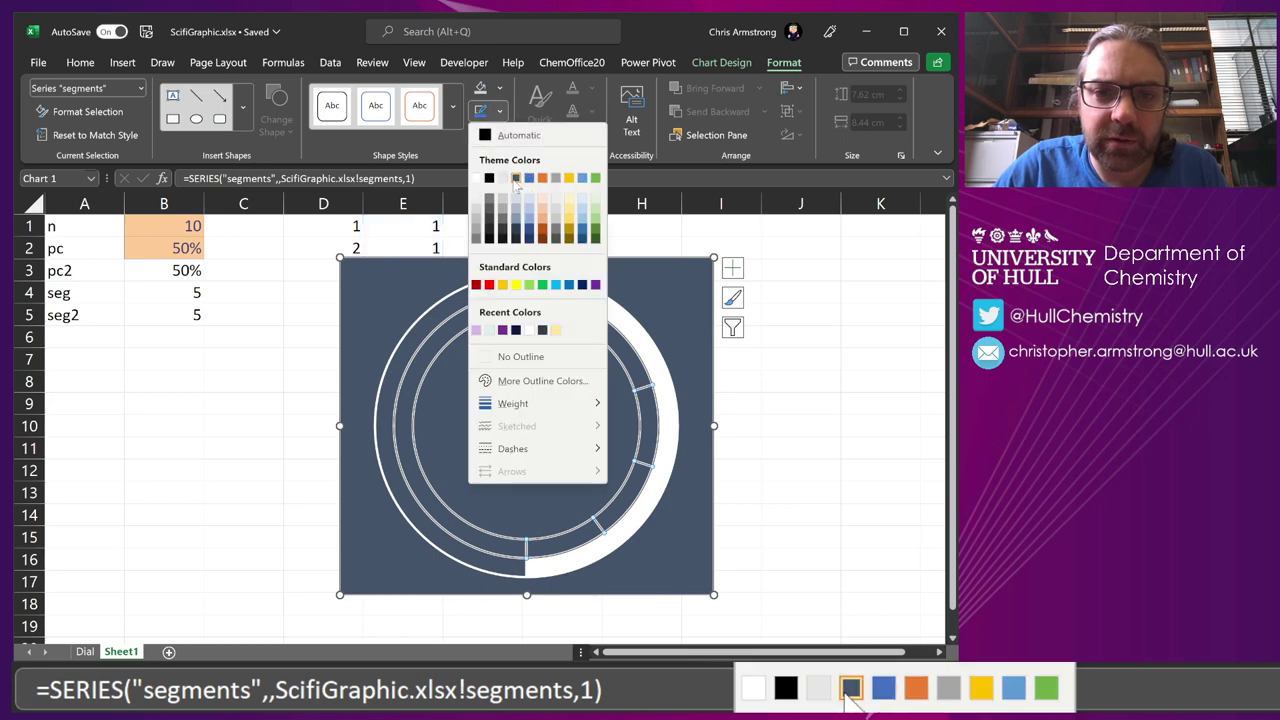
click(516, 205)
click(786, 337)
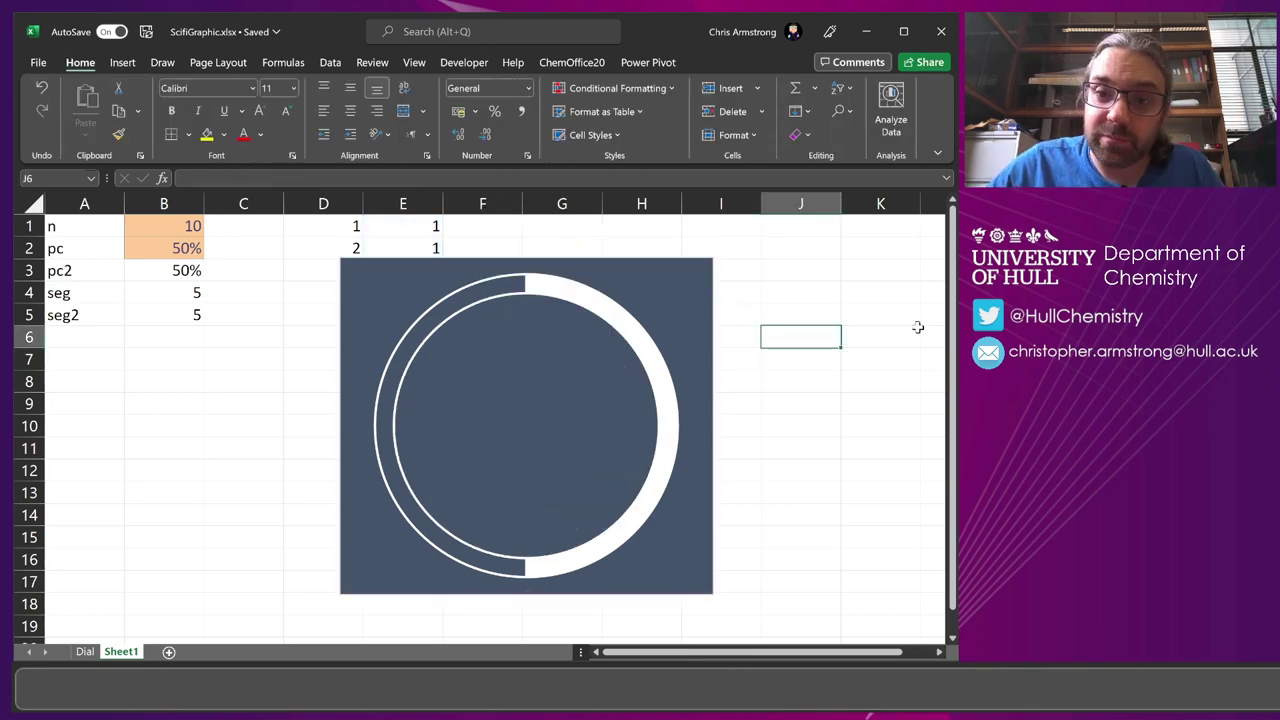
click(590, 320)
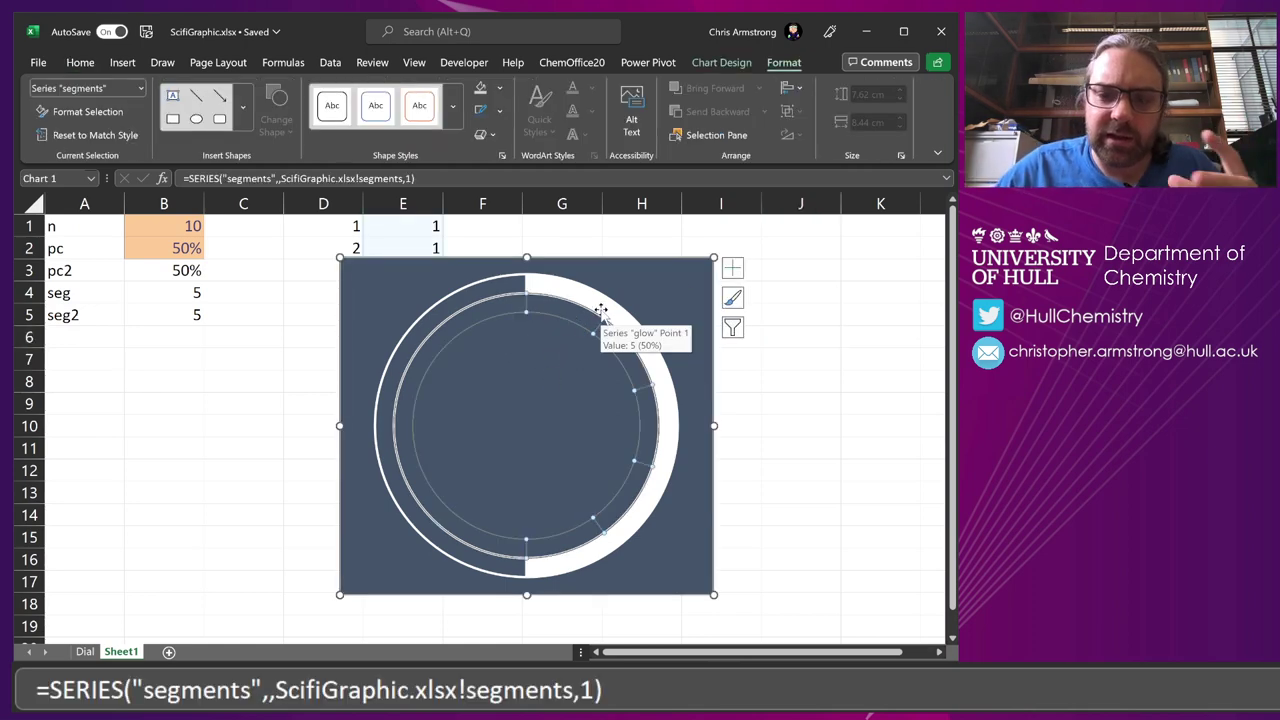
click(554, 357)
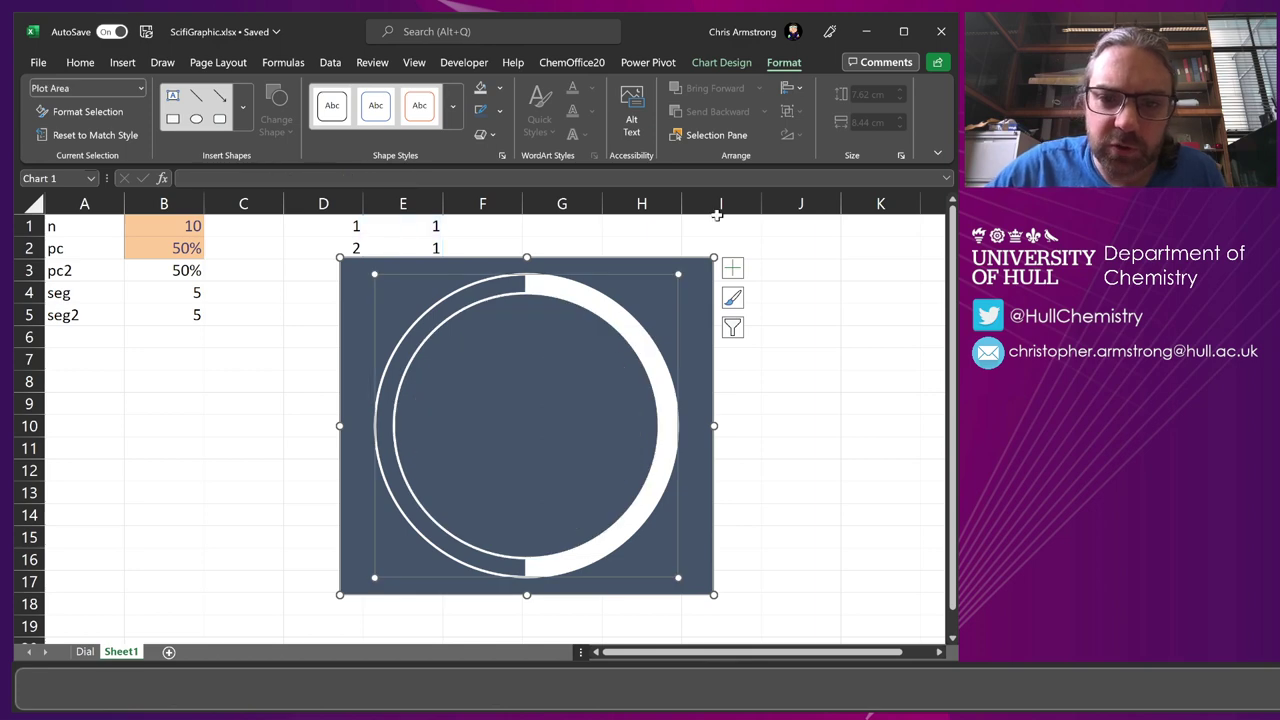
Step: Convert the chart to a combo with both the segments and glow series as doughnuts
click(721, 62)
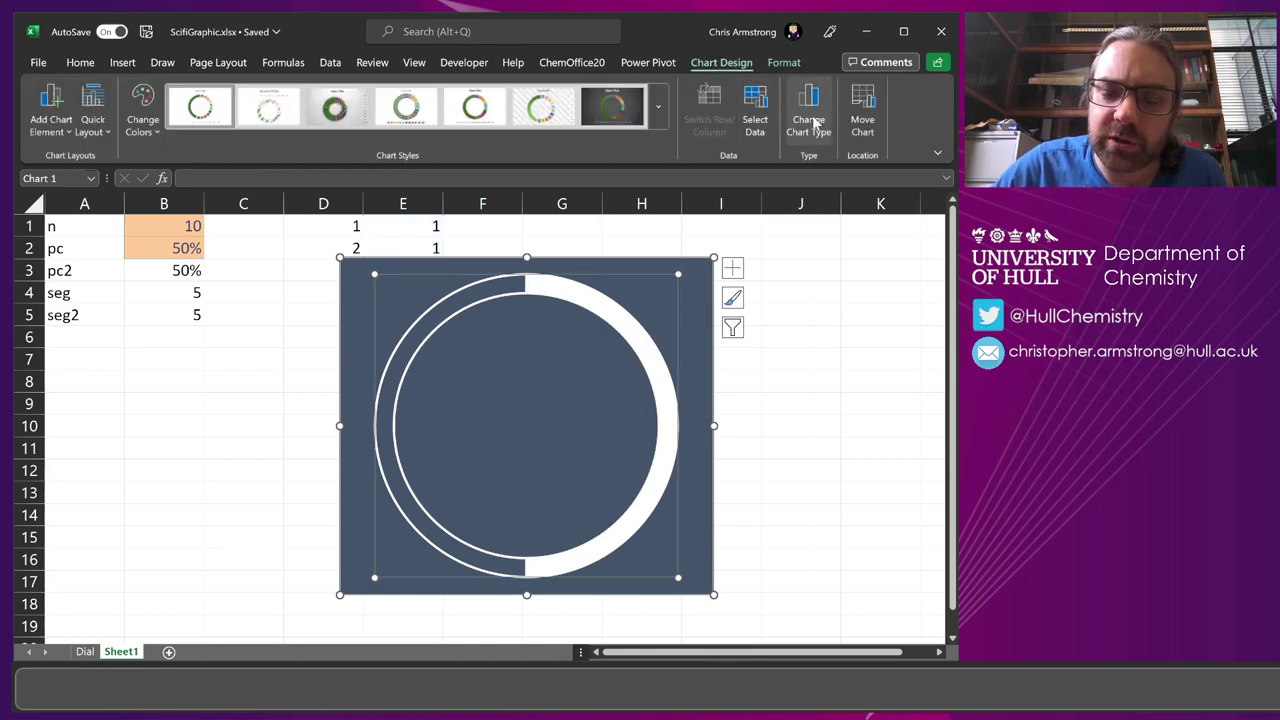
click(810, 121)
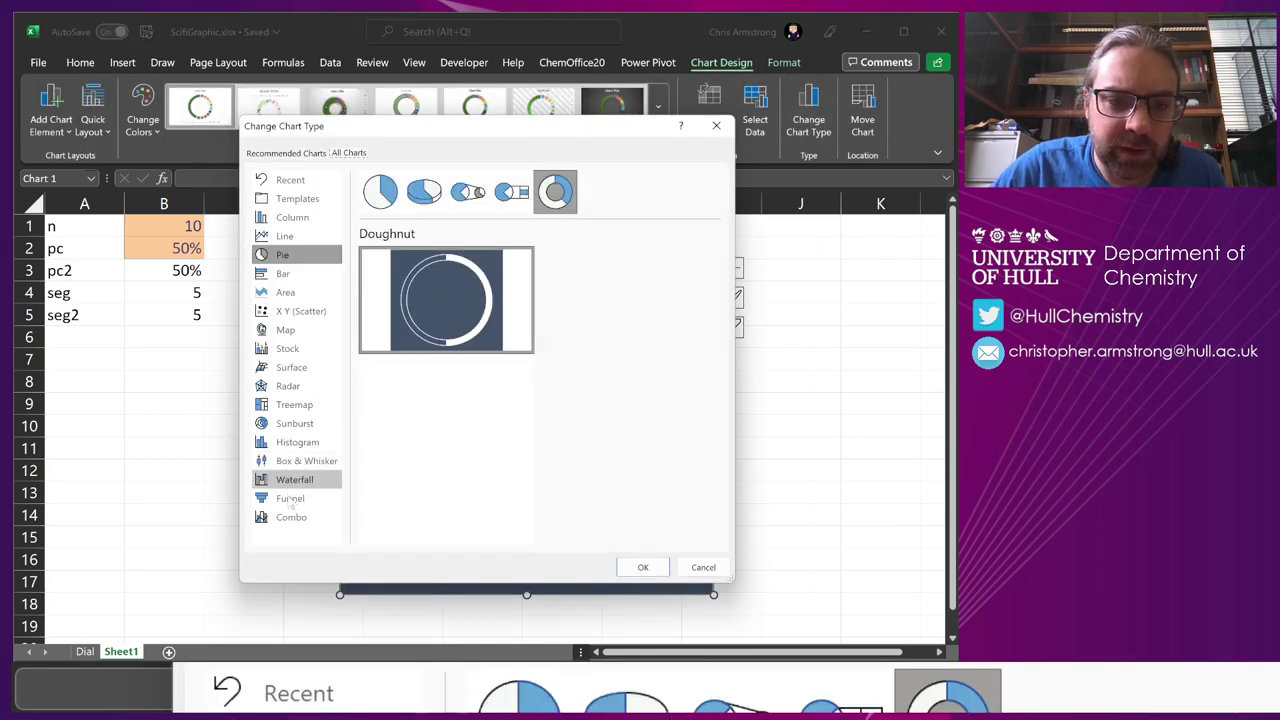
click(292, 520)
click(638, 470)
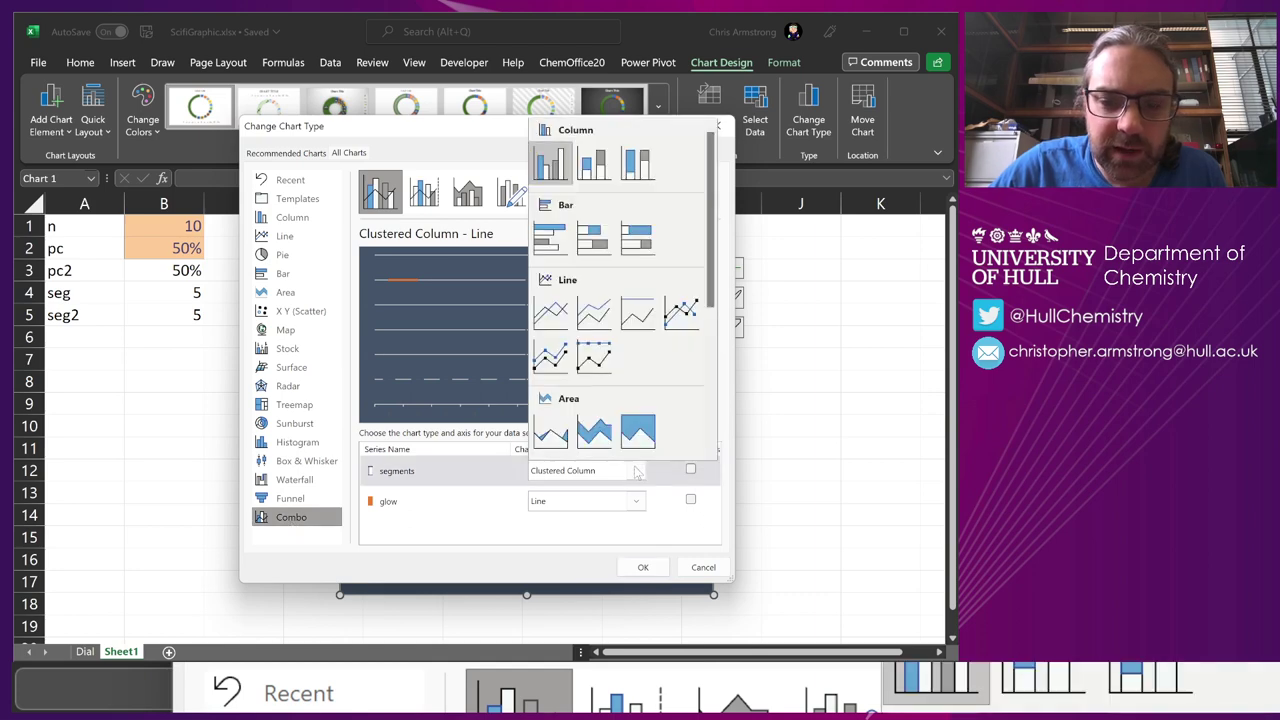
scroll(600, 350, down, 3)
key(Escape)
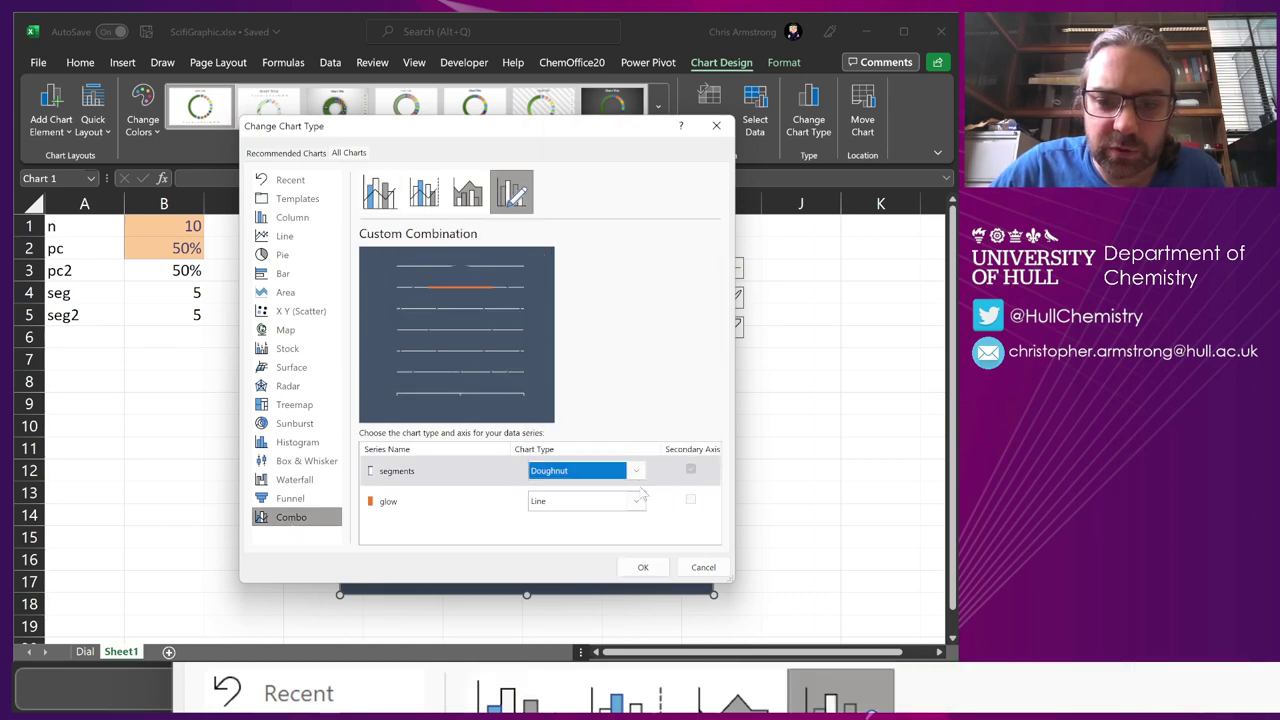
click(635, 502)
scroll(660, 412, down, 3)
click(688, 279)
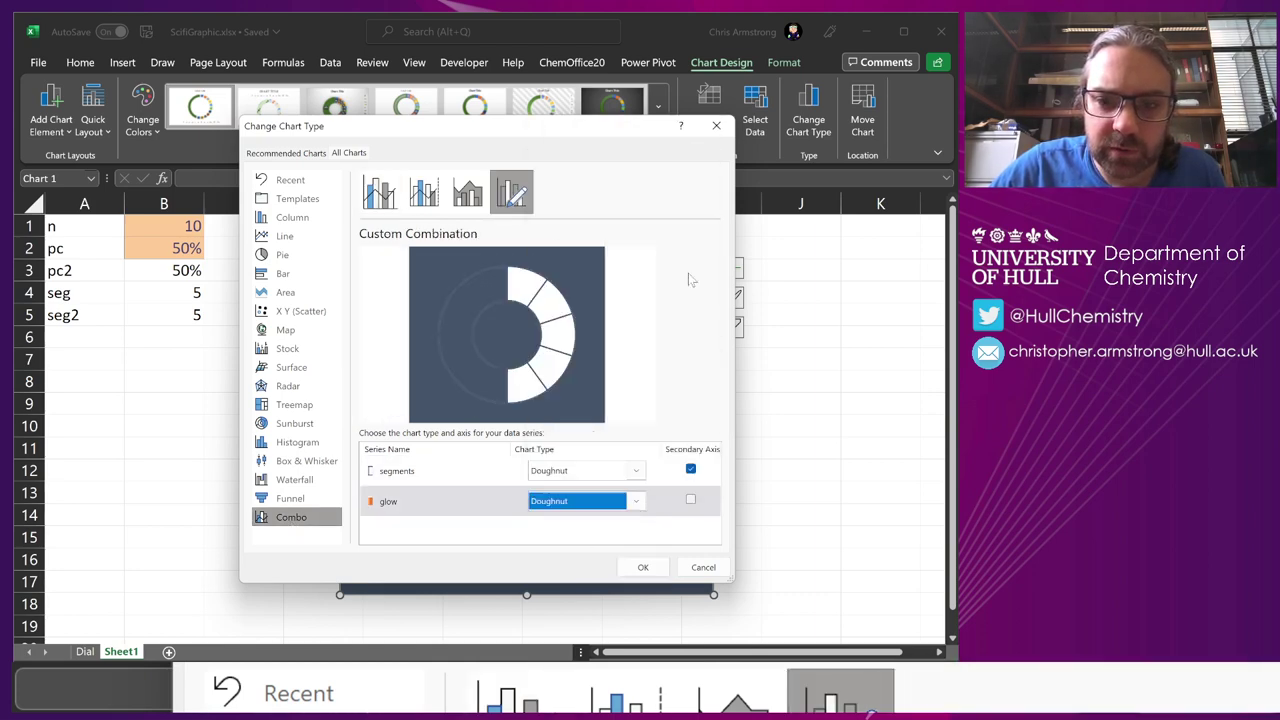
Step: Place the segments series on the secondary axis and apply the combo chart
click(690, 470)
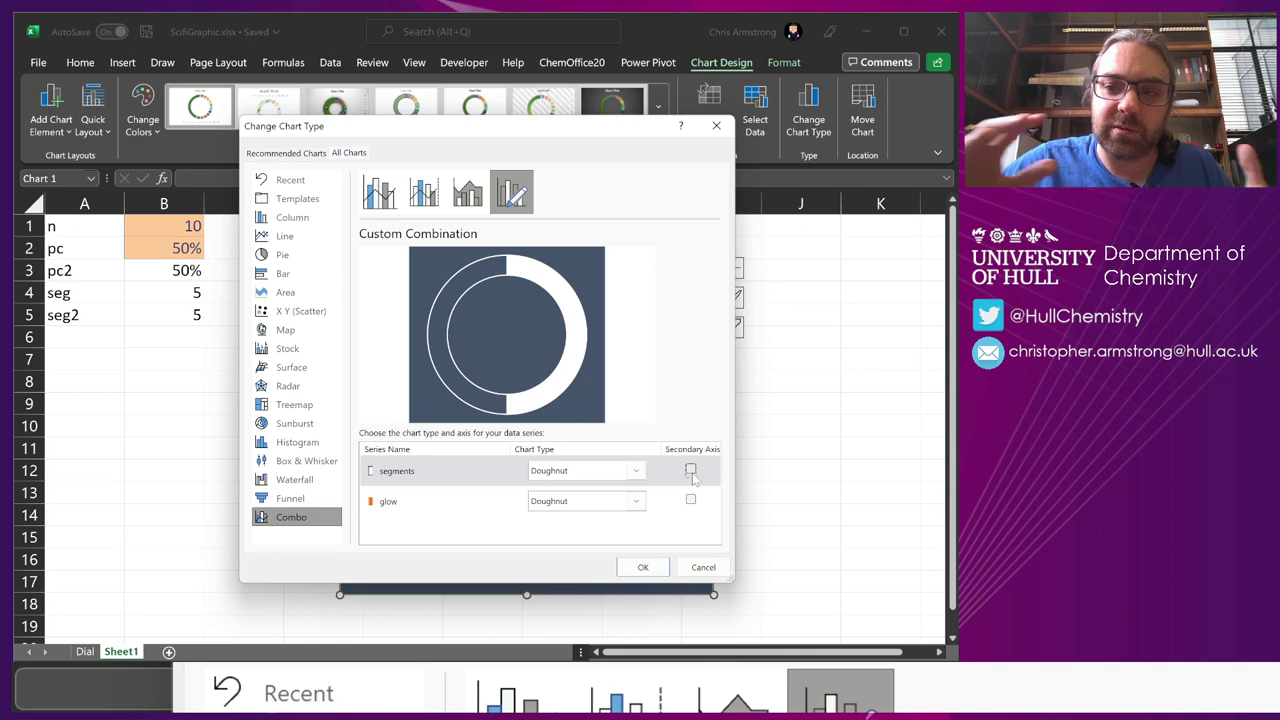
click(691, 472)
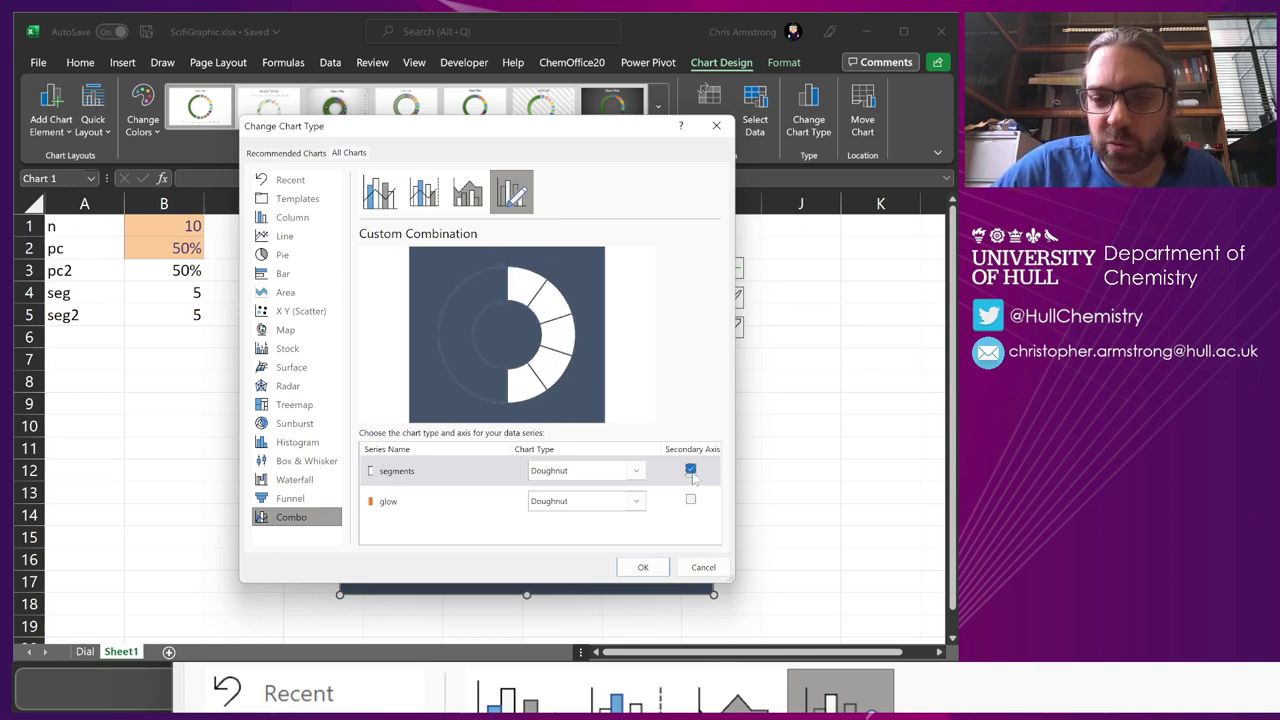
click(643, 567)
Step: Move the dial chart up and to the right, off the data table
click(796, 490)
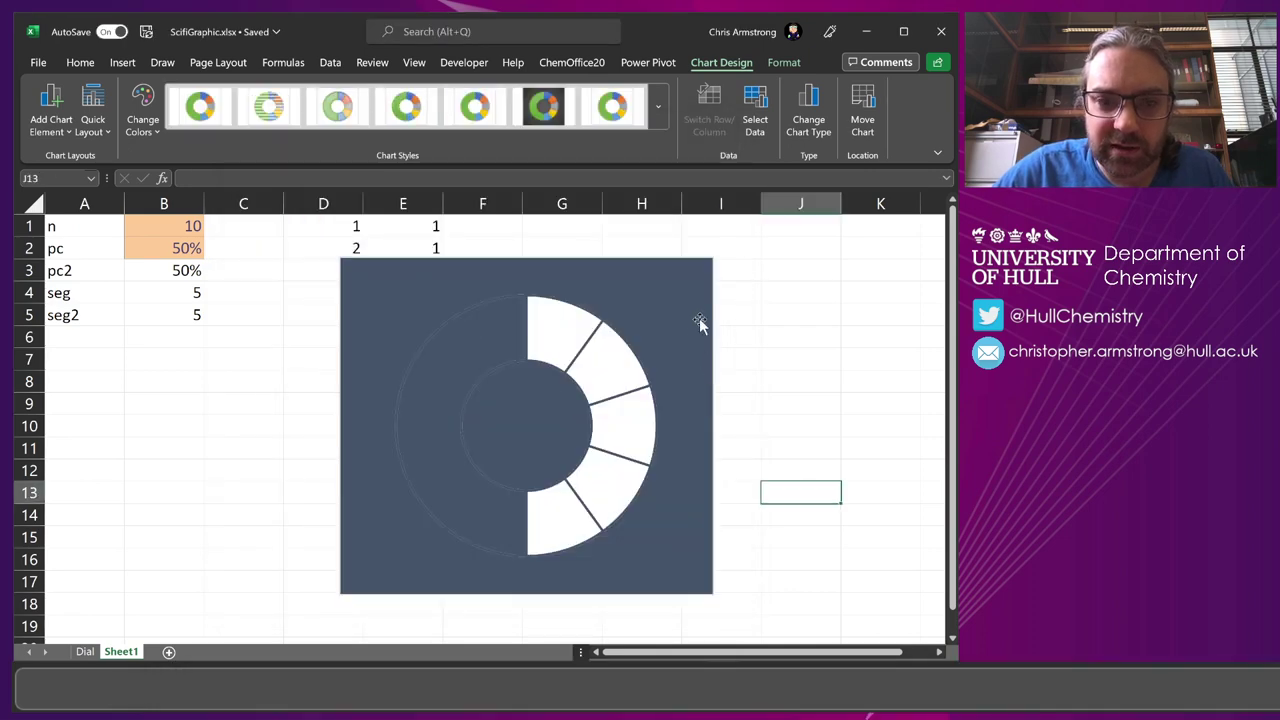
click(712, 296)
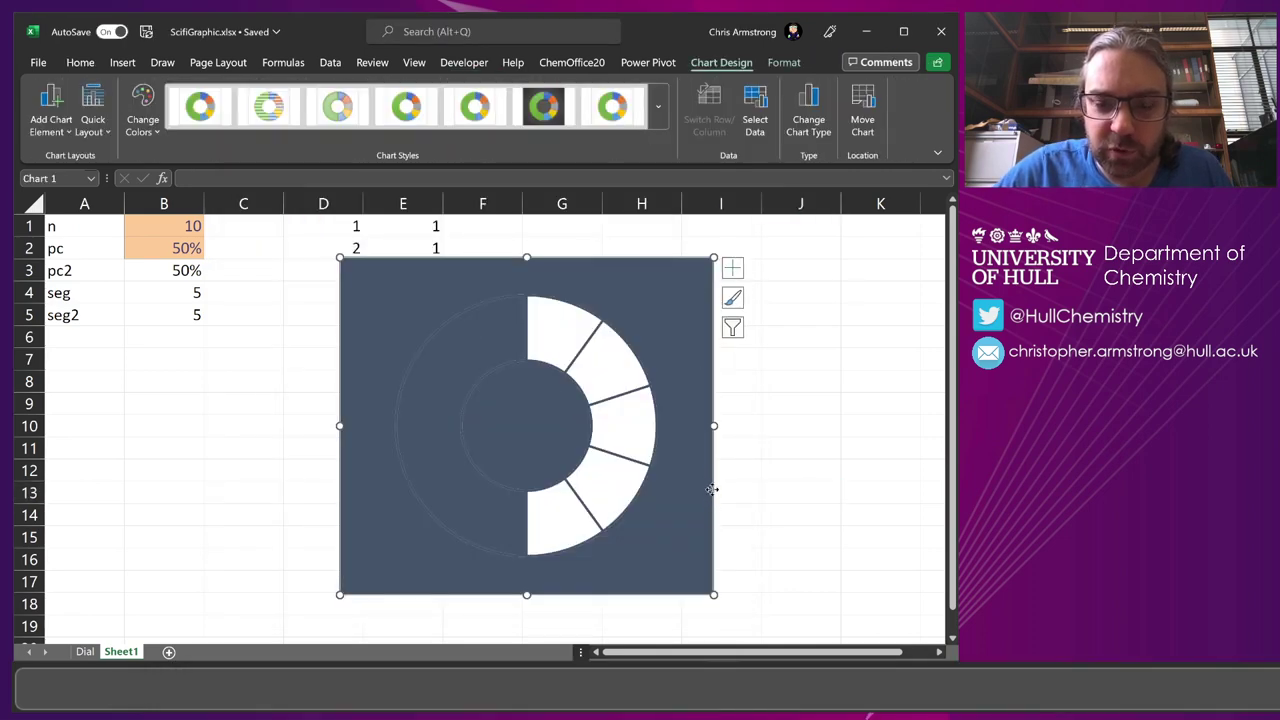
drag(737, 471, 842, 436)
Step: Enter 75 in B2, and set the segment count in B1 to 20, then 50
click(170, 248)
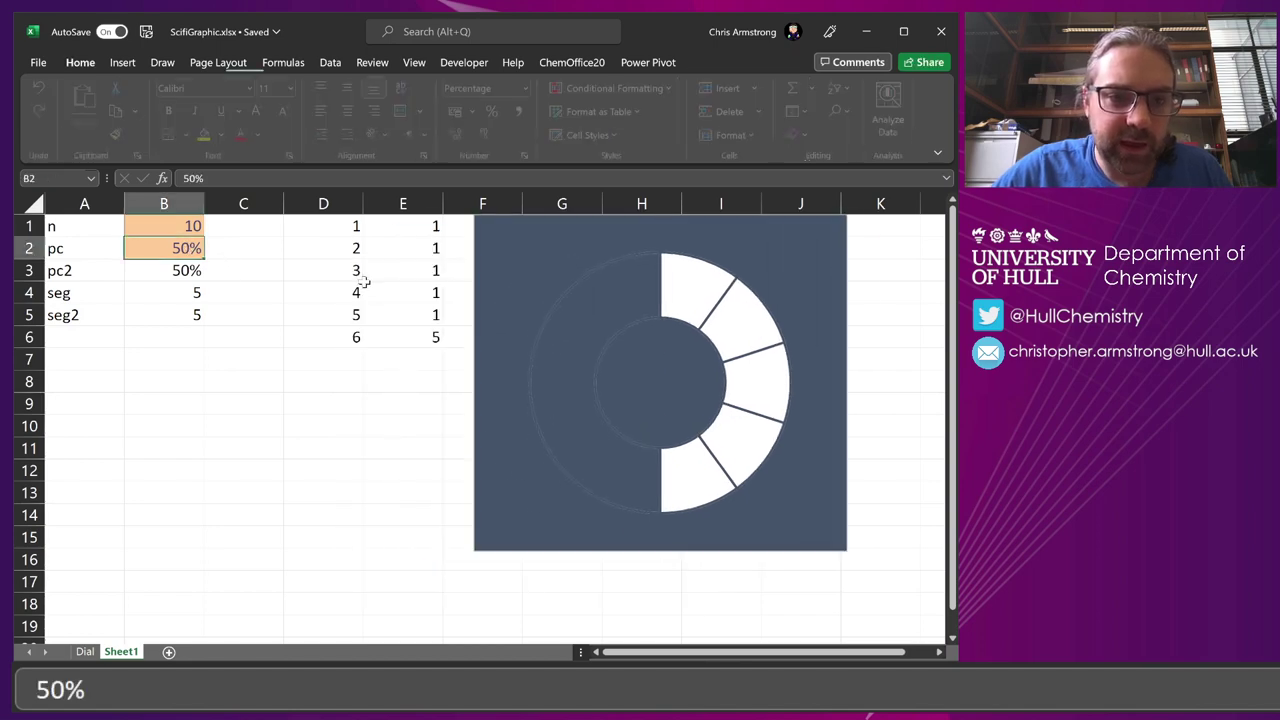
text(75)
key(Return)
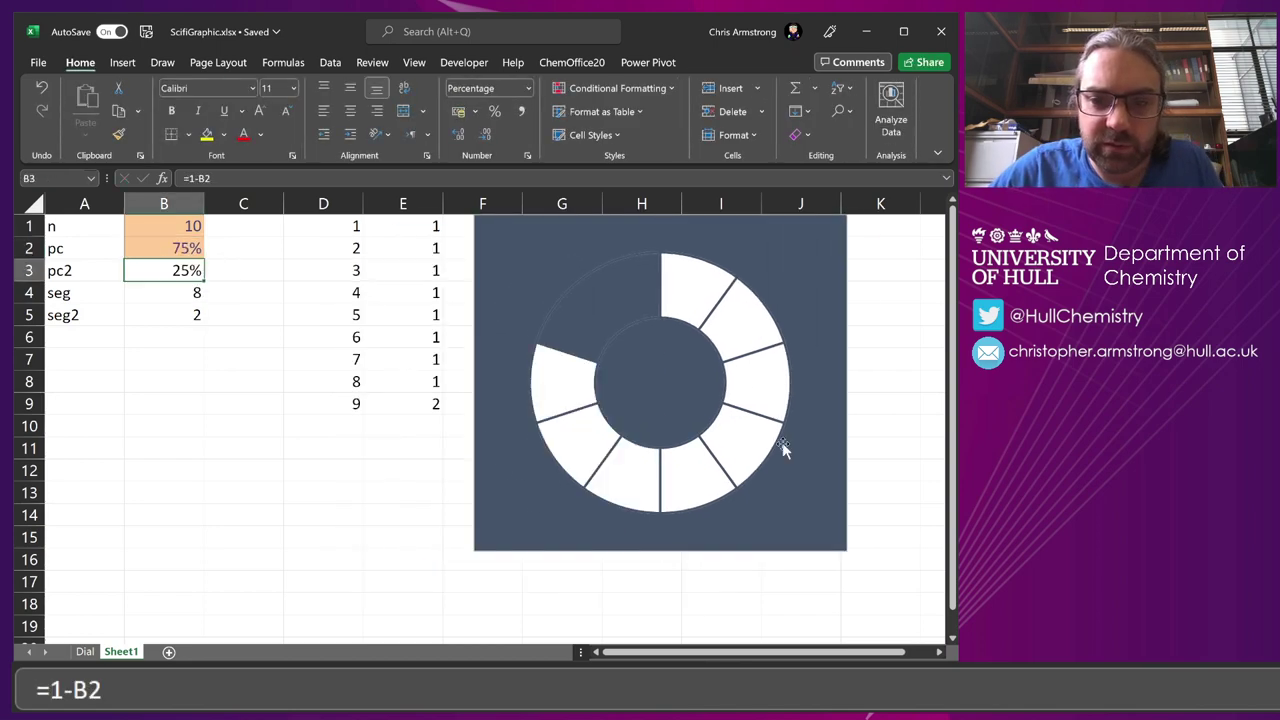
click(189, 222)
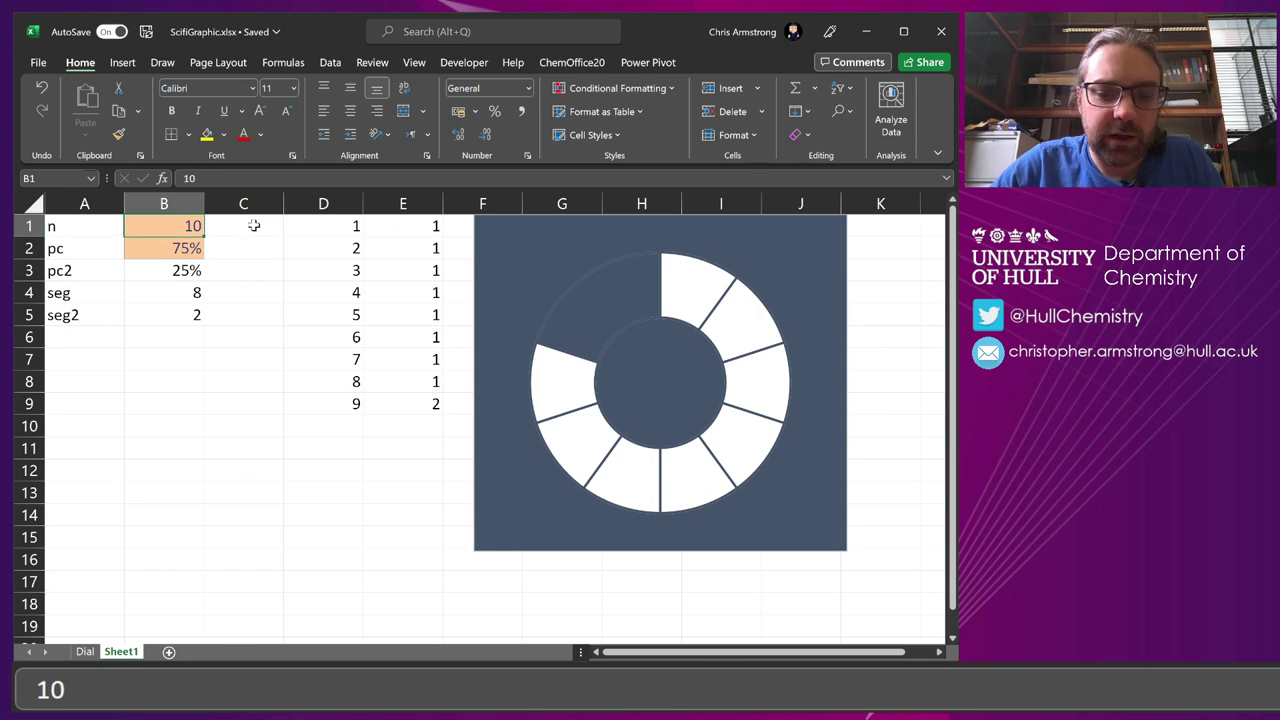
text(20)
key(Return)
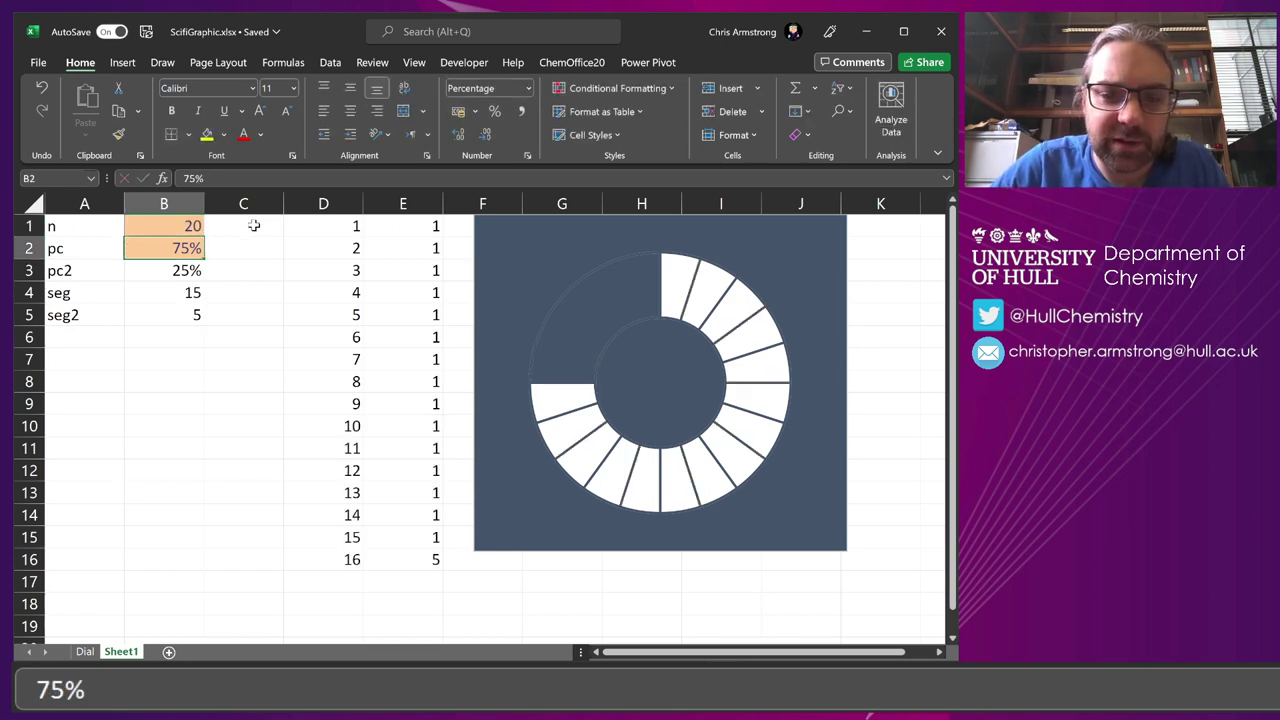
click(141, 227)
text(50)
key(Return)
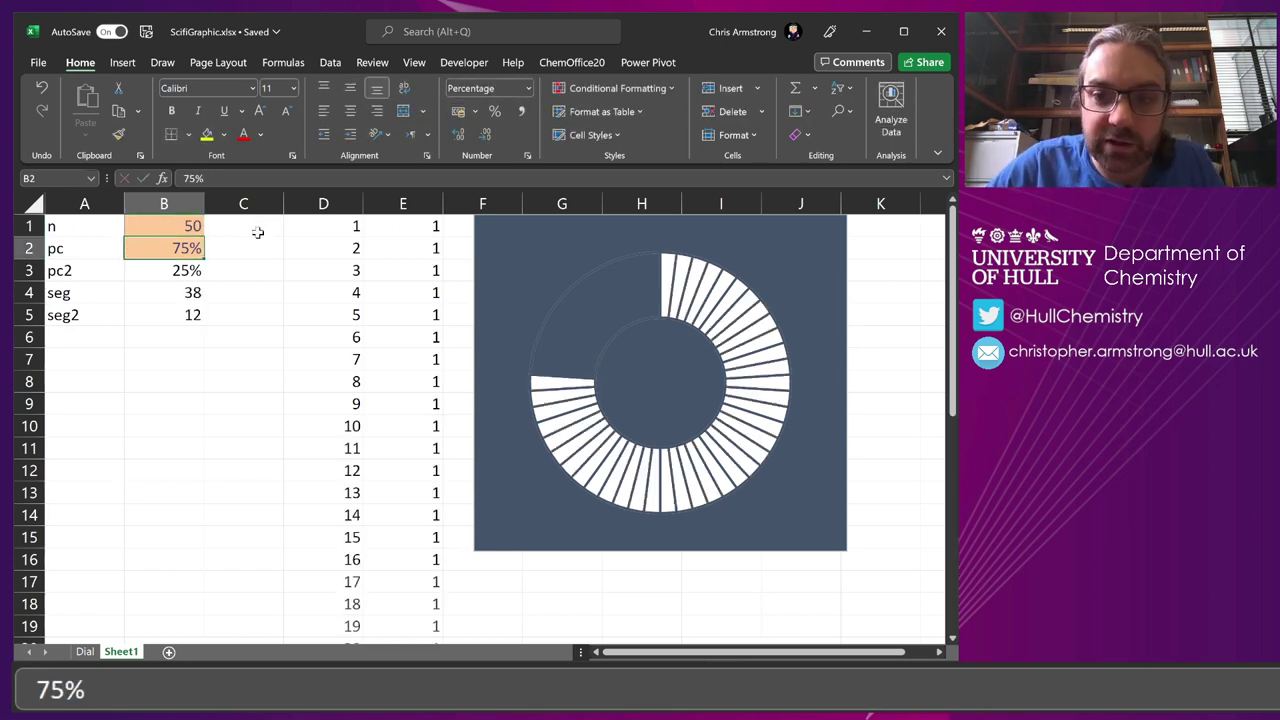
click(648, 300)
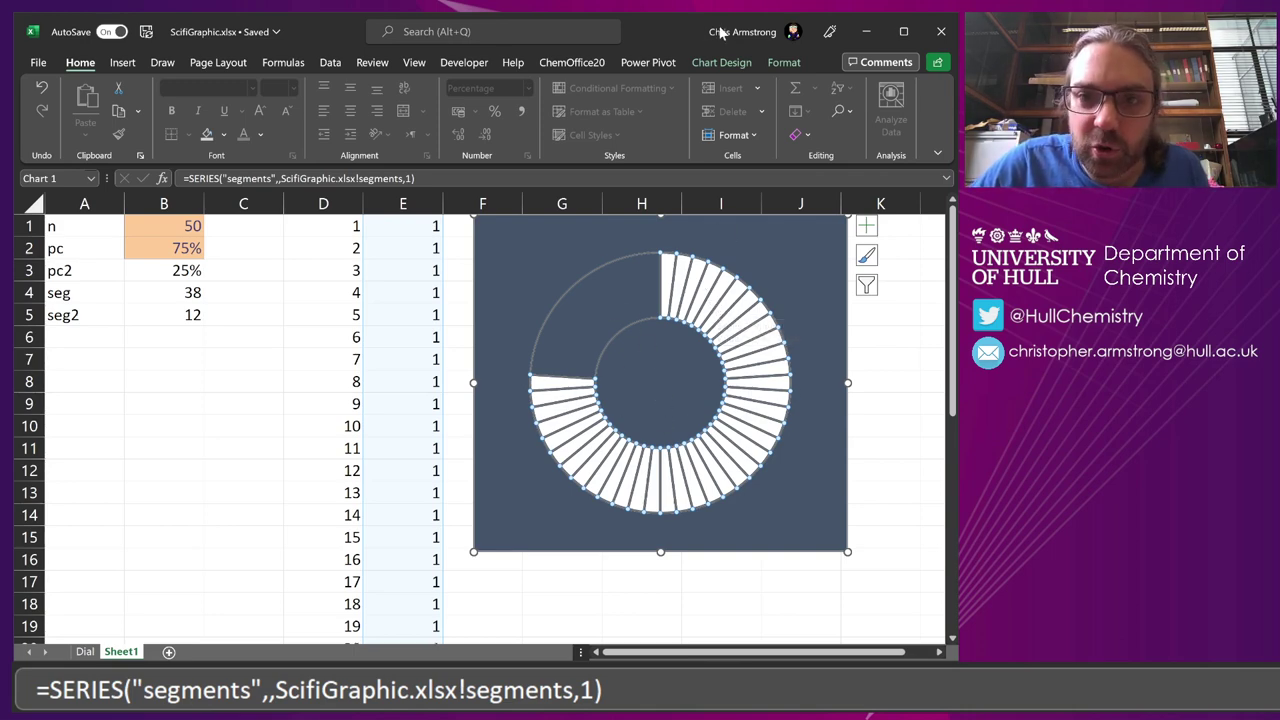
Step: Move the secondary axis from the segments series to the glow series
click(739, 63)
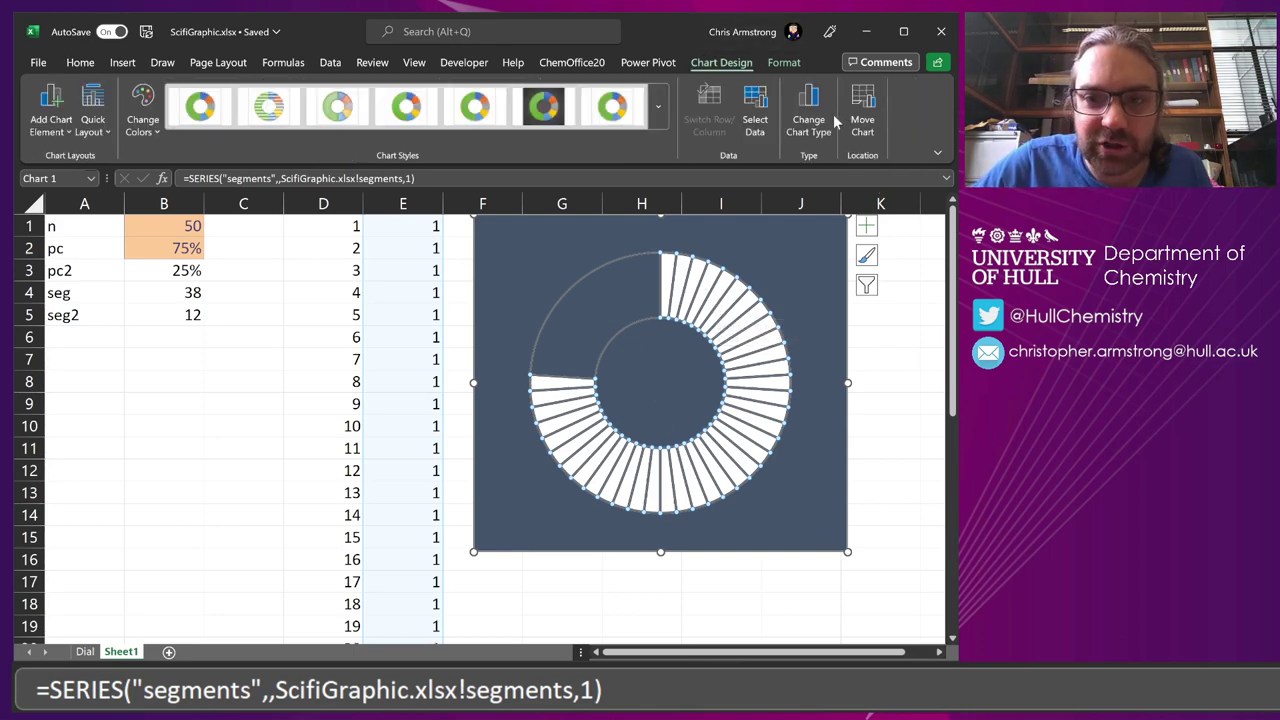
click(809, 125)
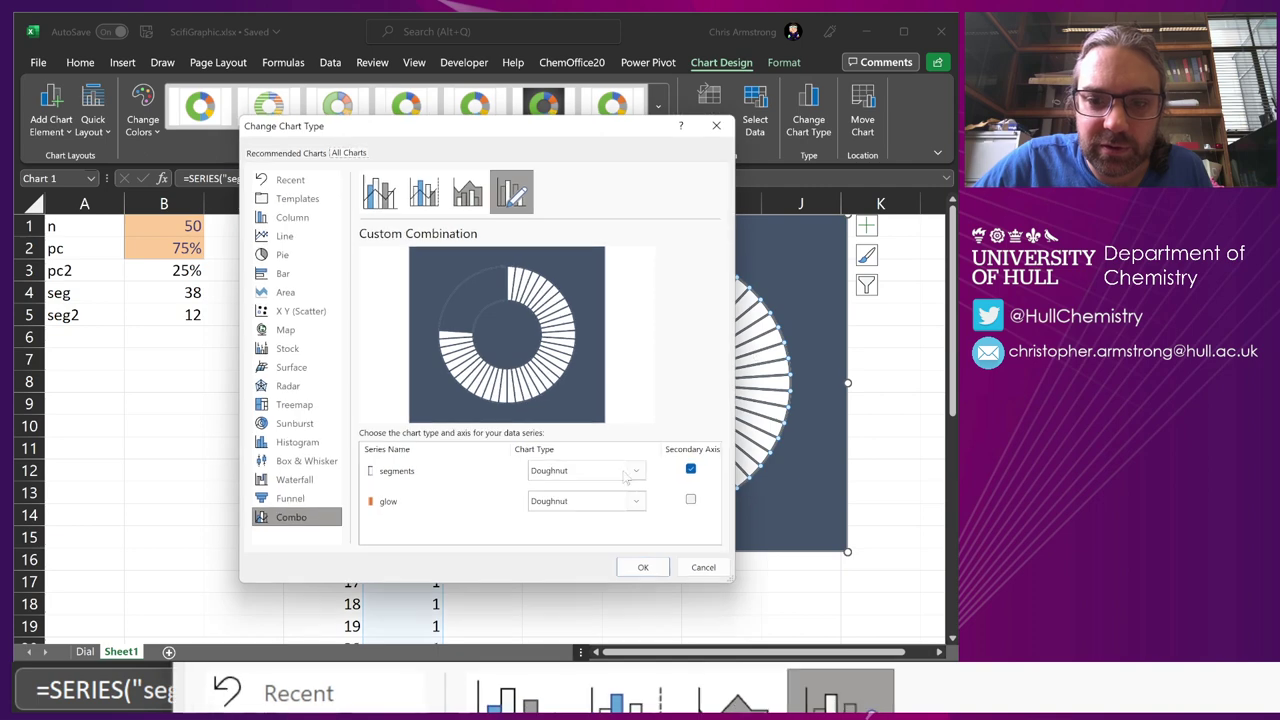
click(690, 470)
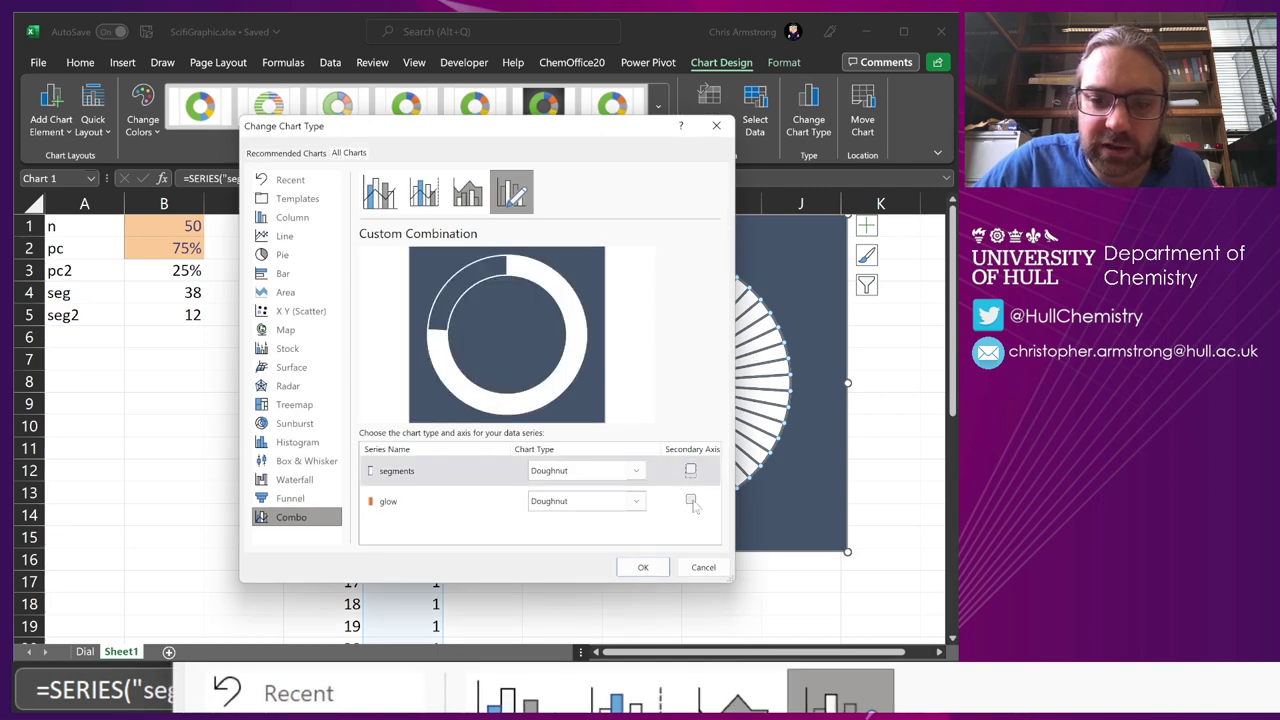
click(690, 500)
click(643, 568)
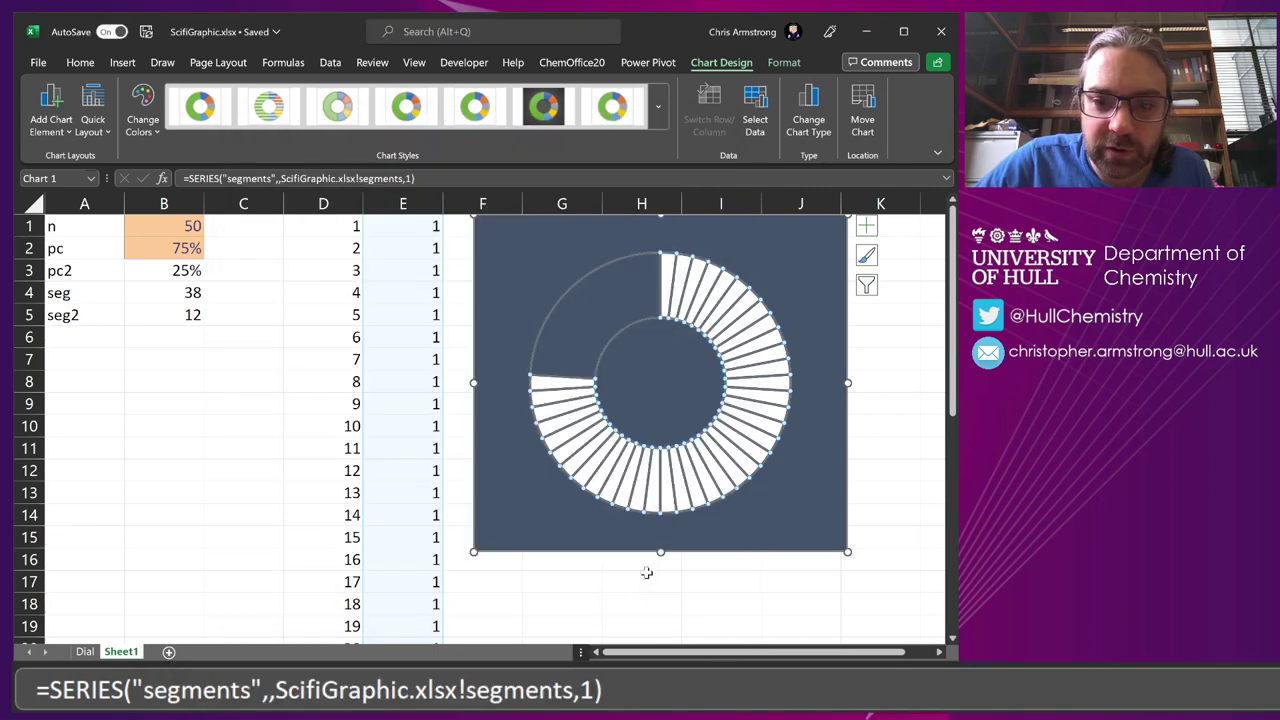
key(Escape)
key(Escape)
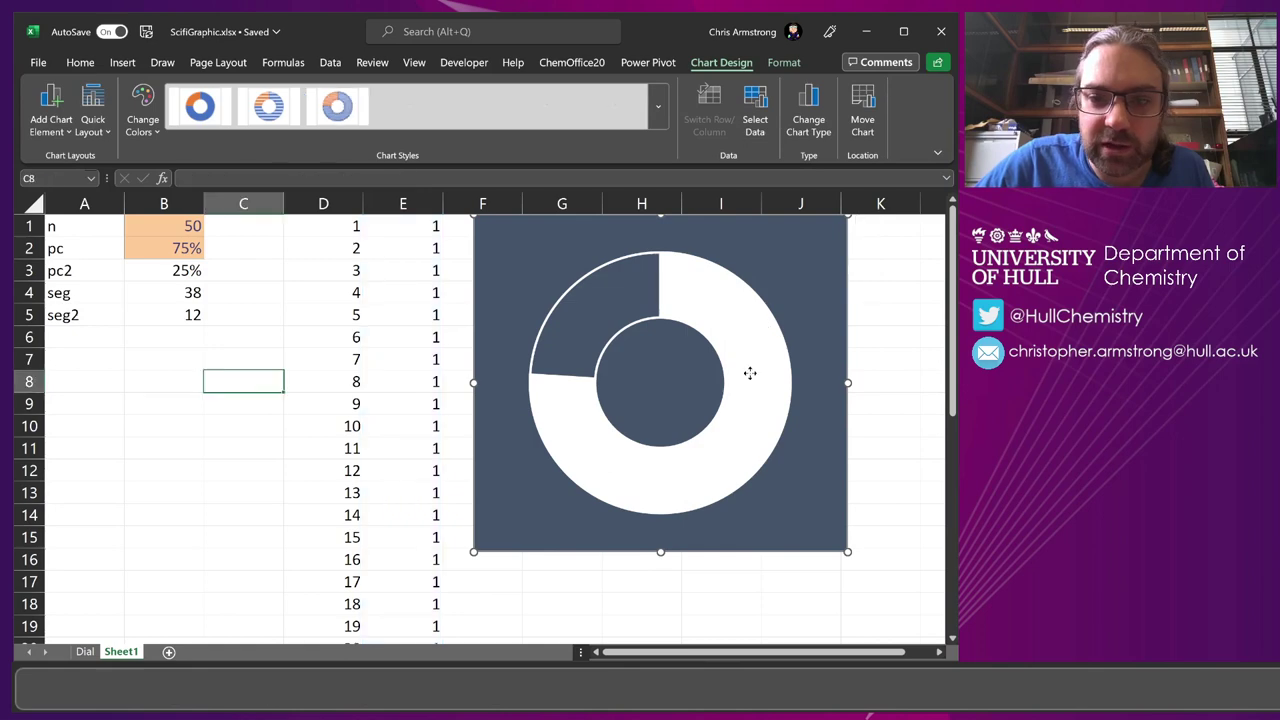
Step: Remove the shape outline from the glow series
click(714, 323)
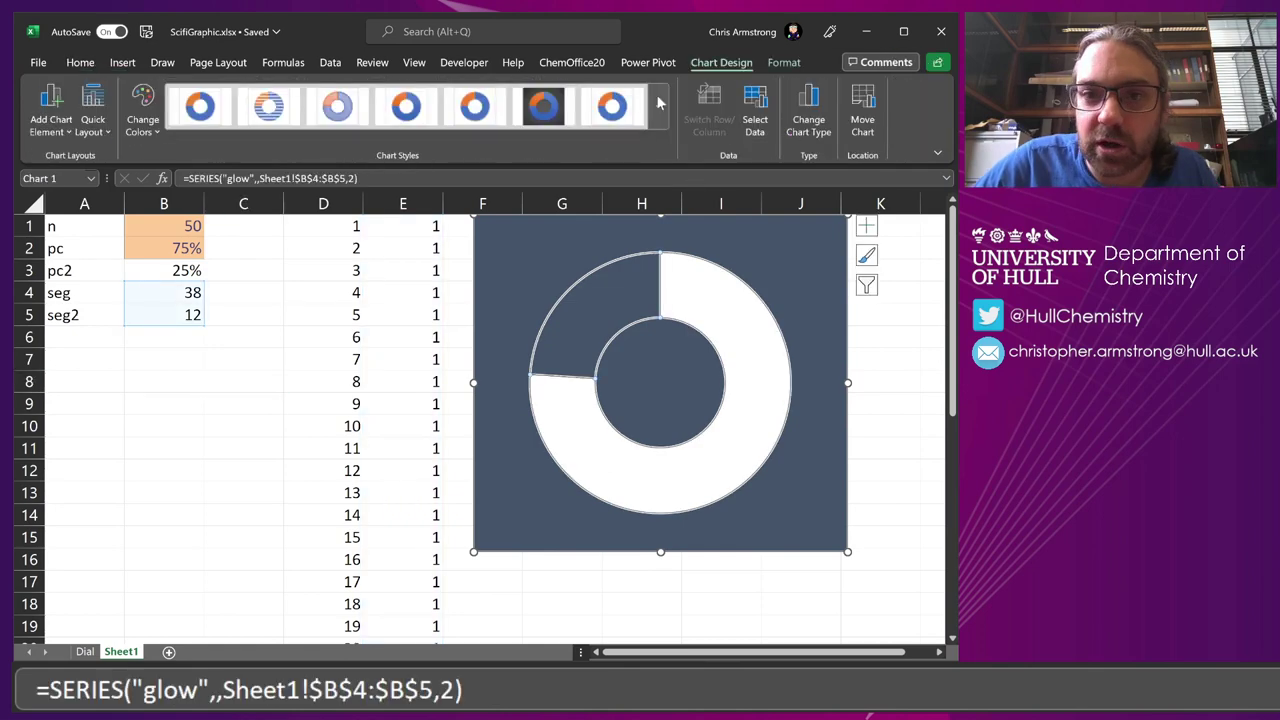
click(784, 63)
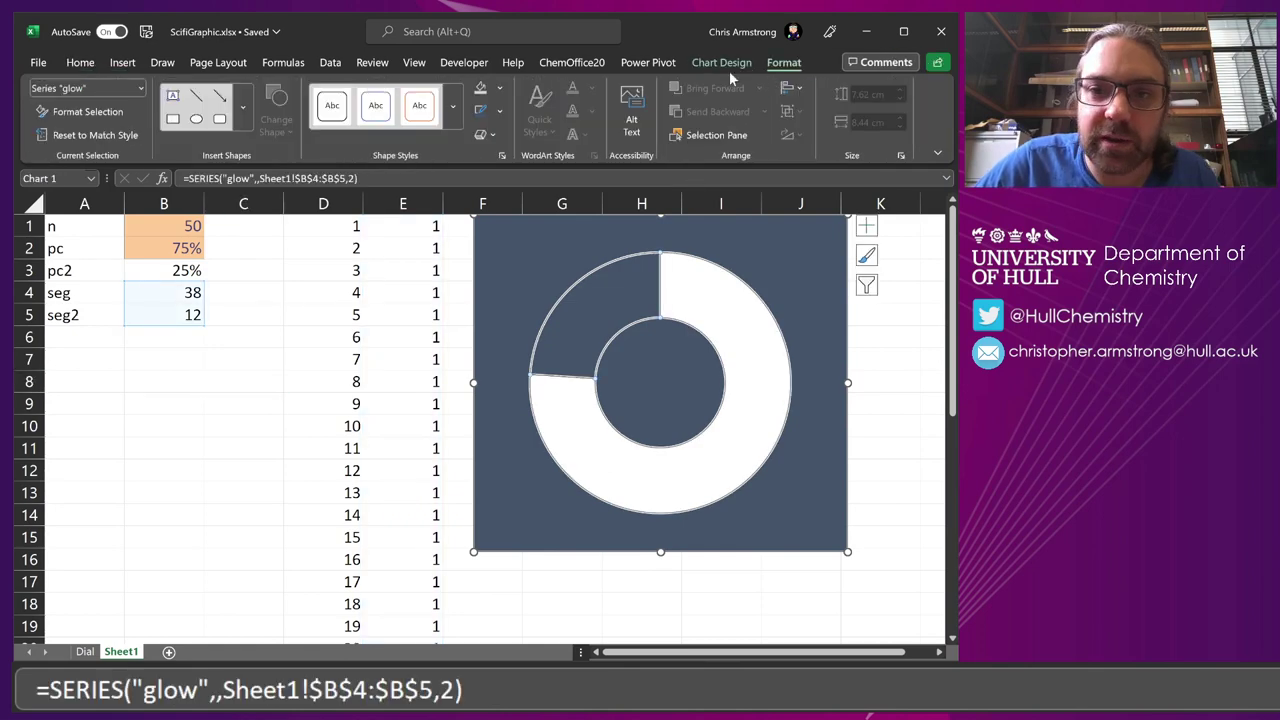
click(500, 110)
click(516, 358)
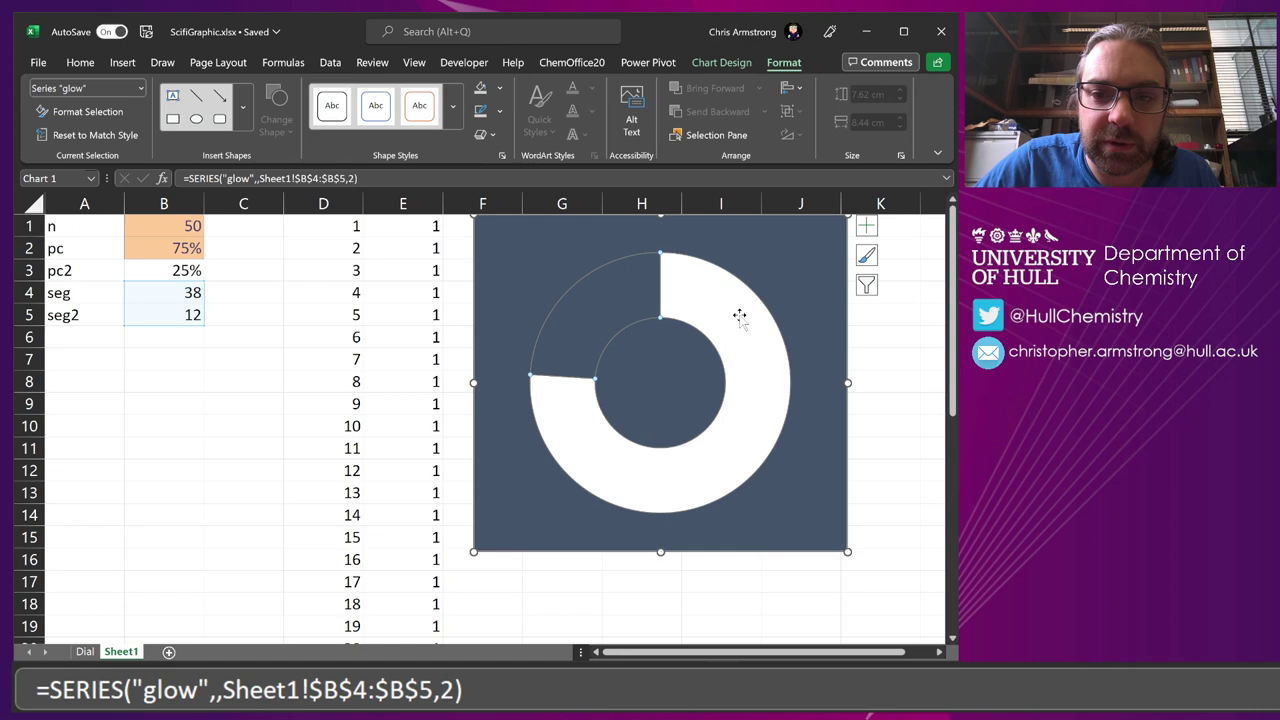
Step: Apply a blue glow shape effect to the filled part of the glow ring
click(739, 317)
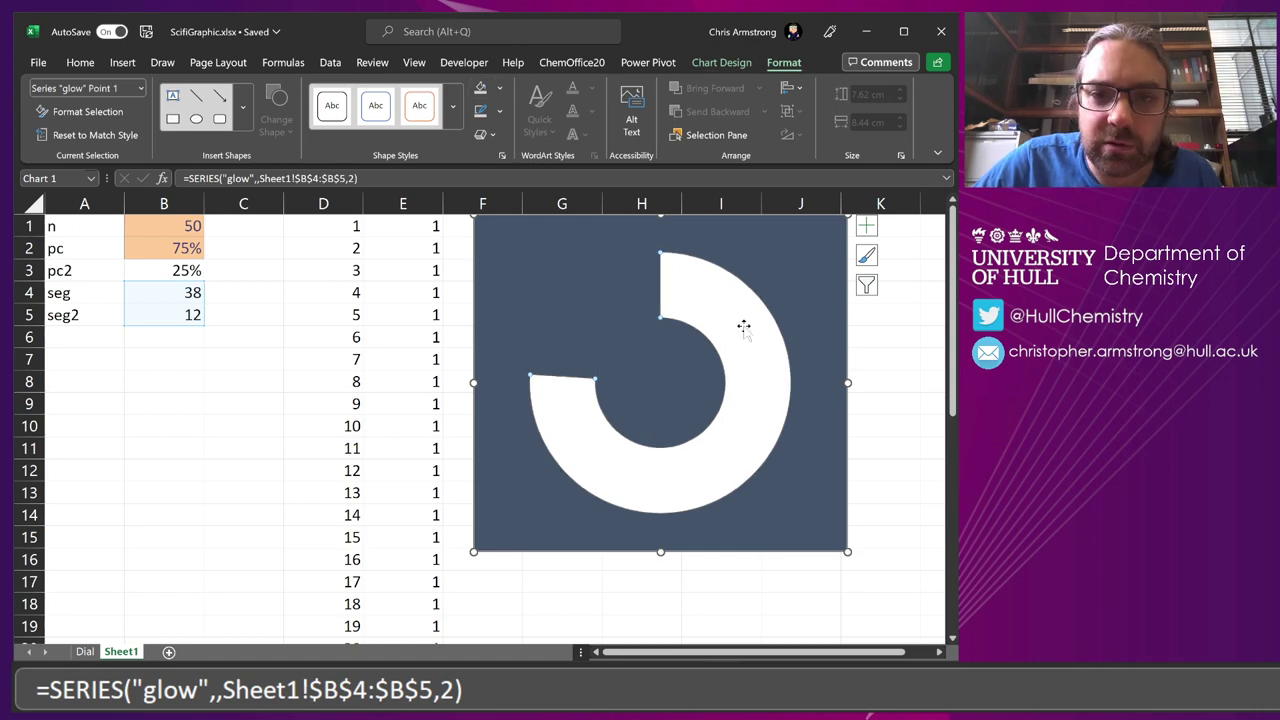
click(496, 138)
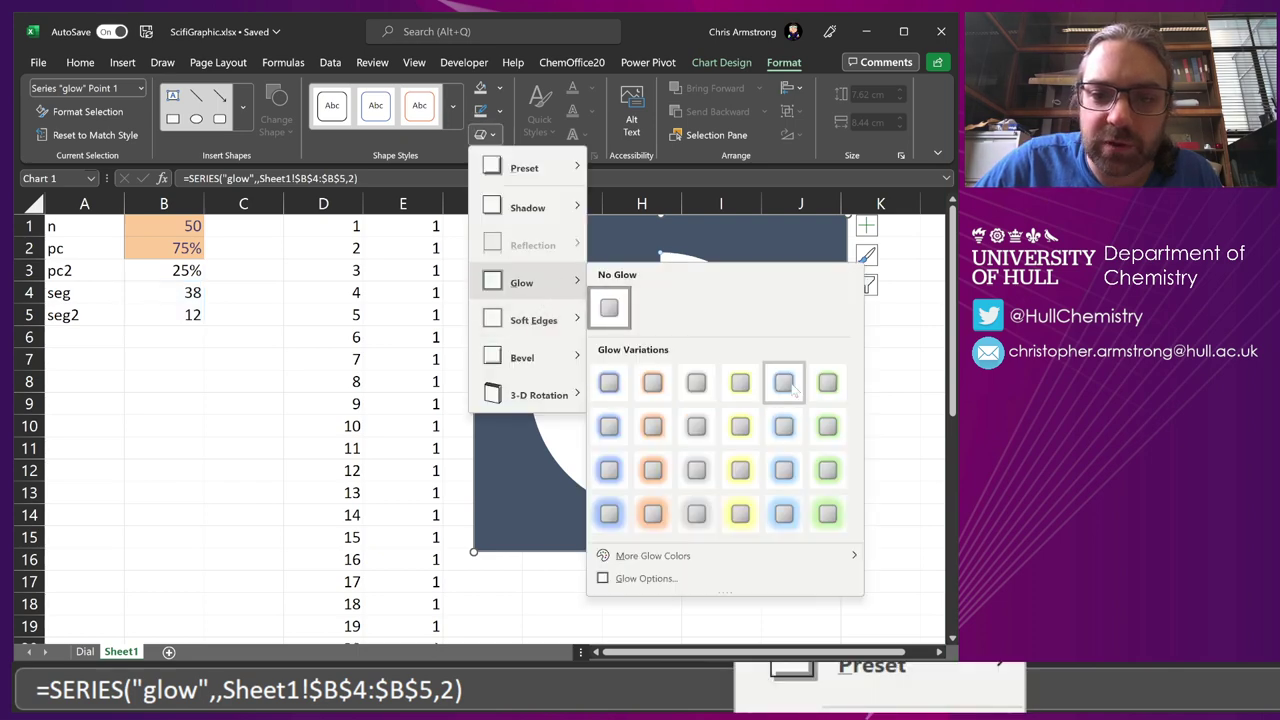
click(588, 343)
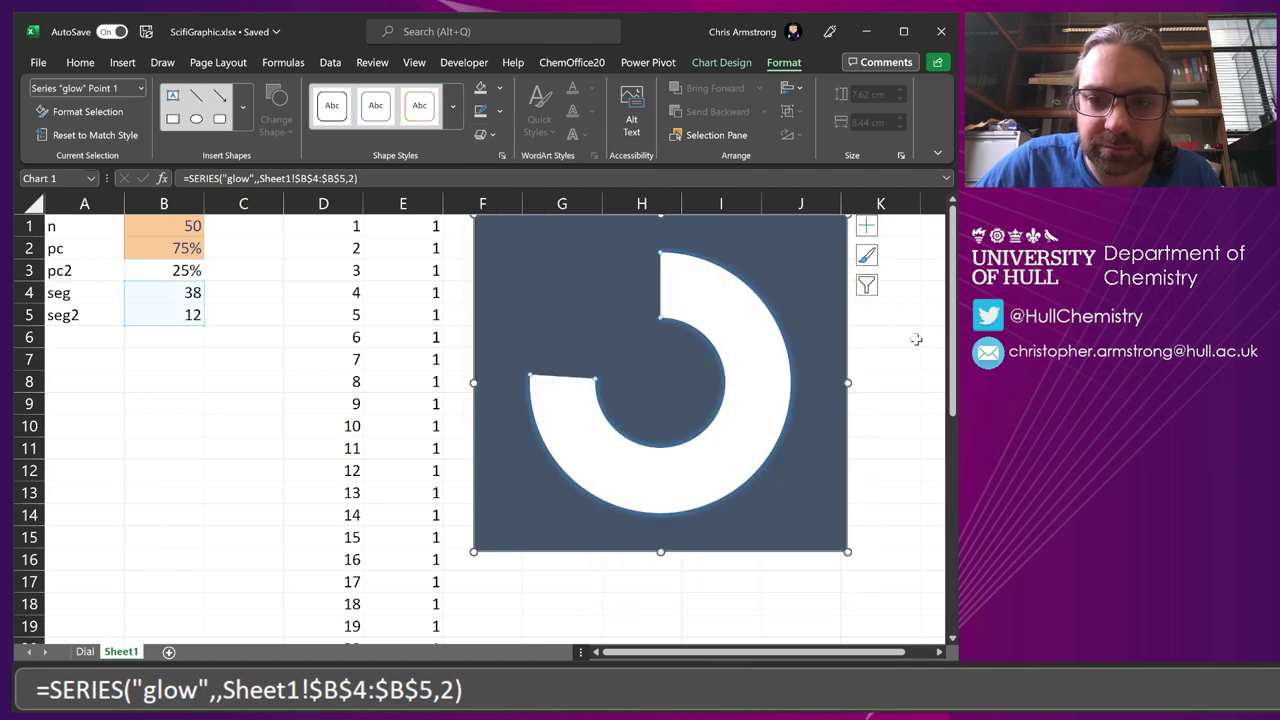
Step: Keep glow on the primary axis and move the segments series to the secondary axis
click(719, 63)
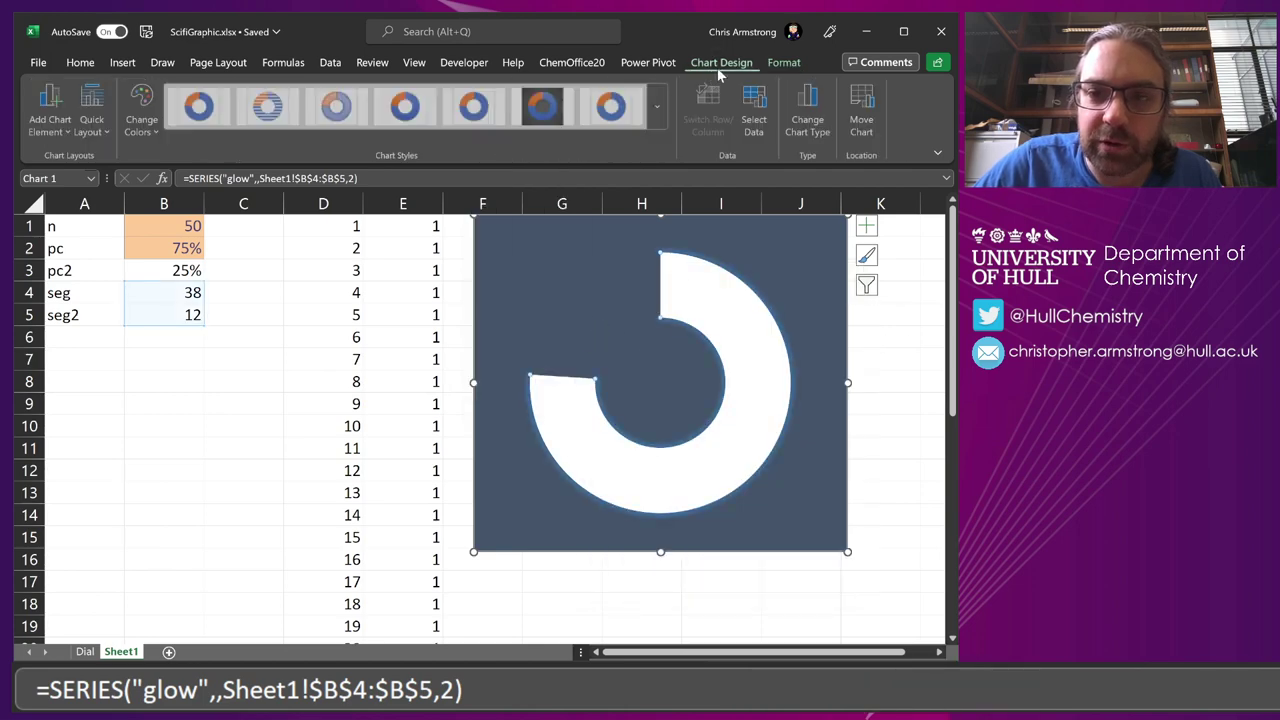
click(810, 125)
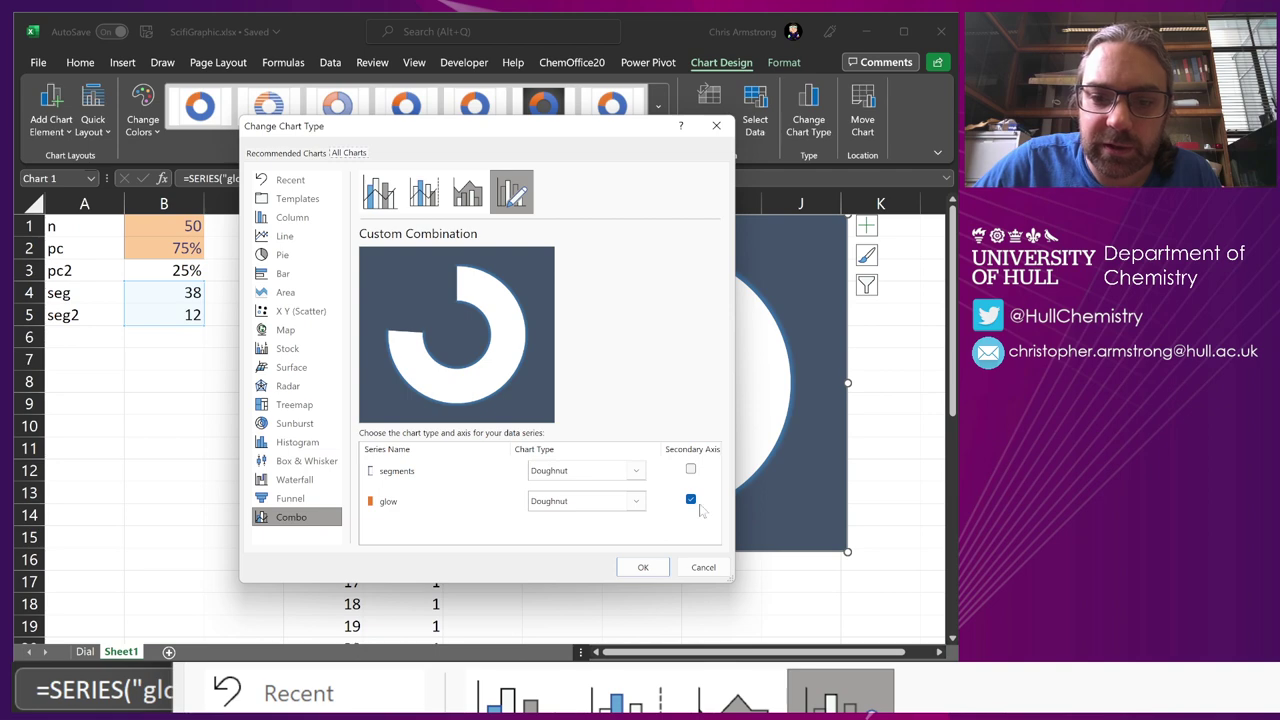
click(690, 499)
click(690, 499)
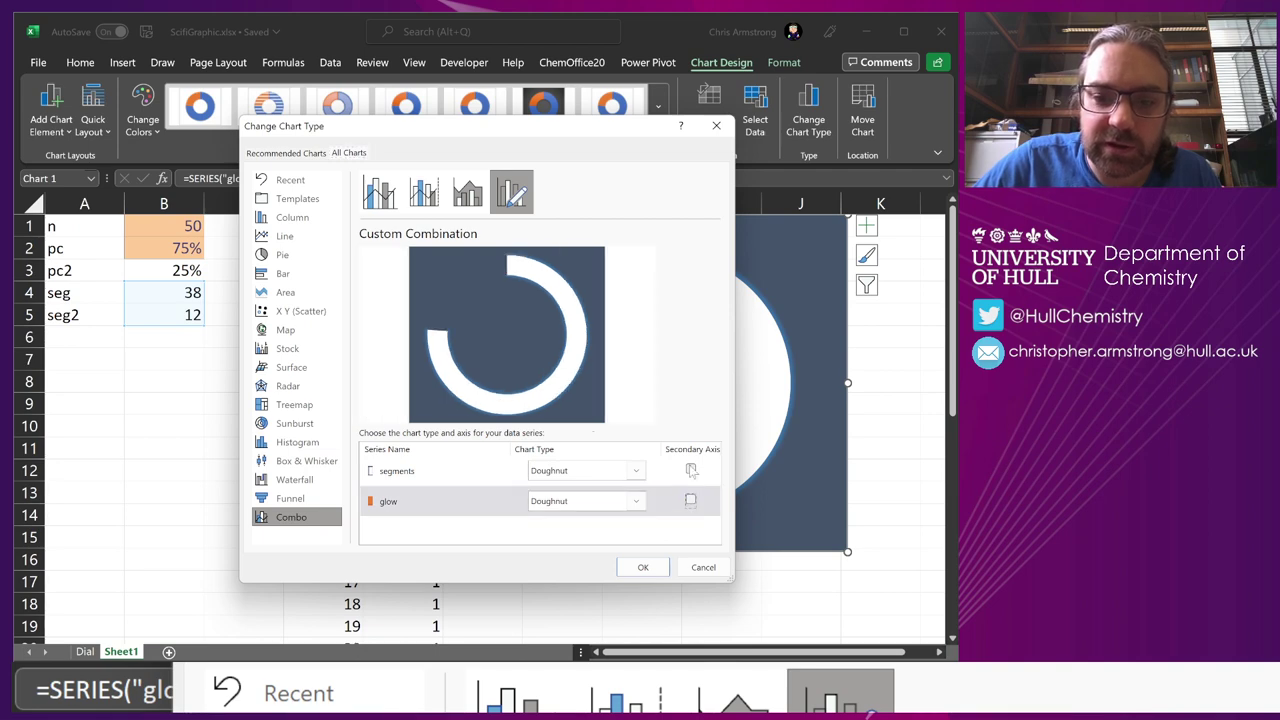
click(691, 470)
click(641, 567)
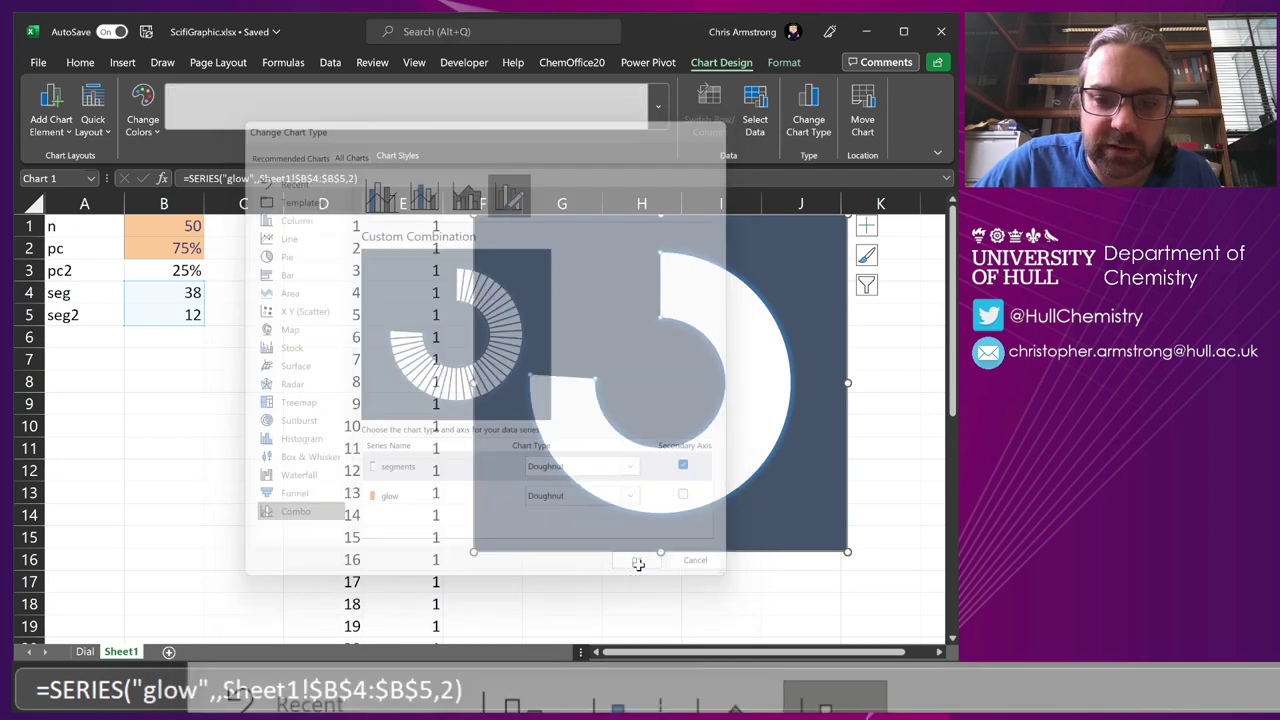
click(291, 378)
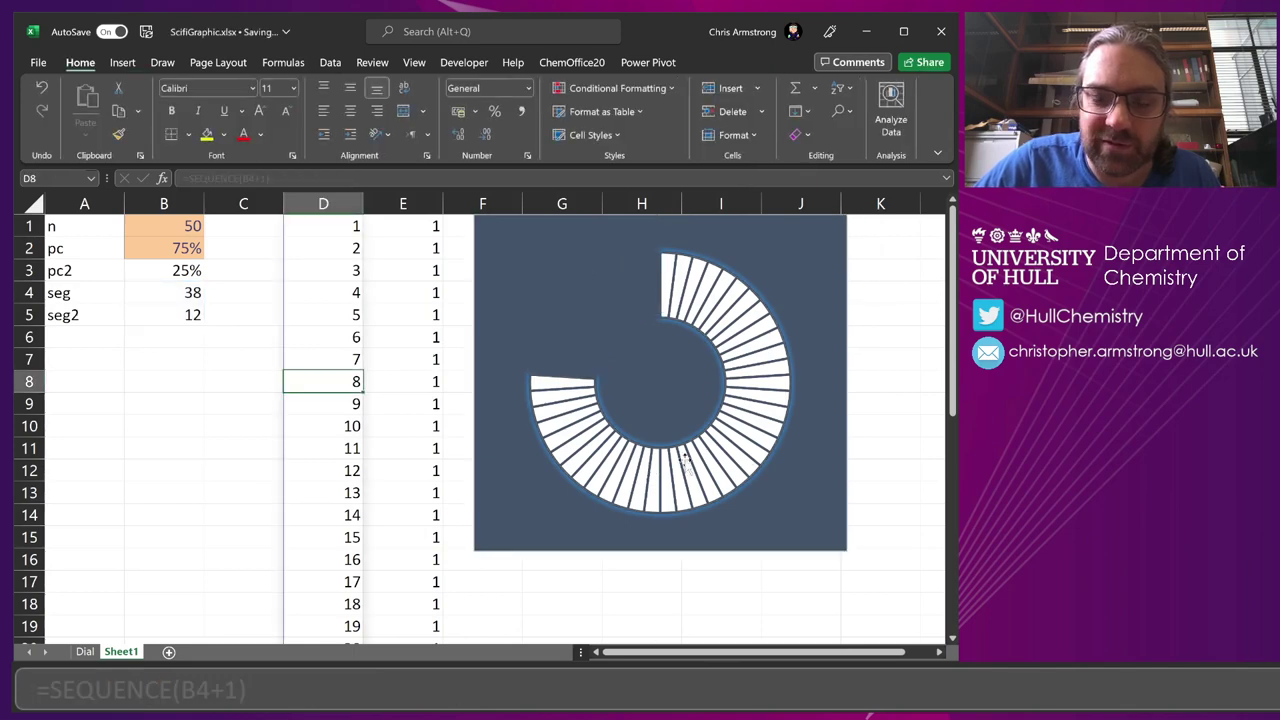
Step: Enter 25, then 100, as the segment count in B1
click(715, 397)
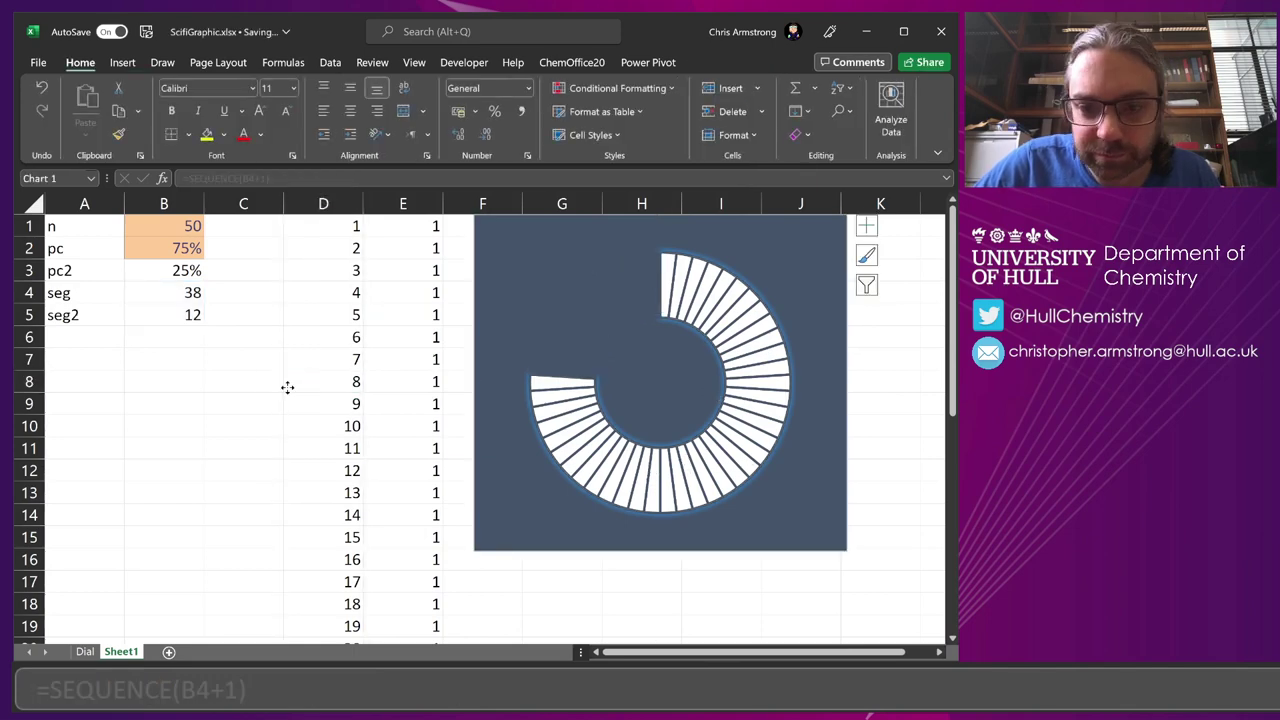
click(186, 226)
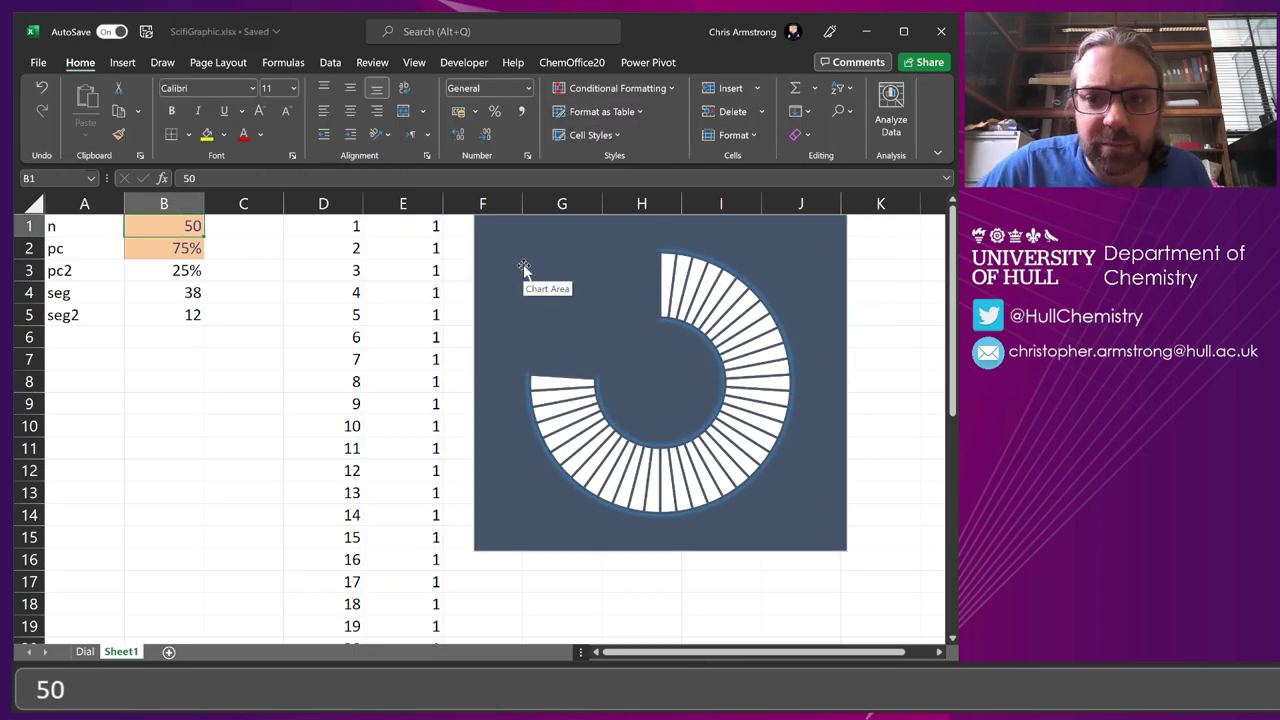
text(25)
key(Return)
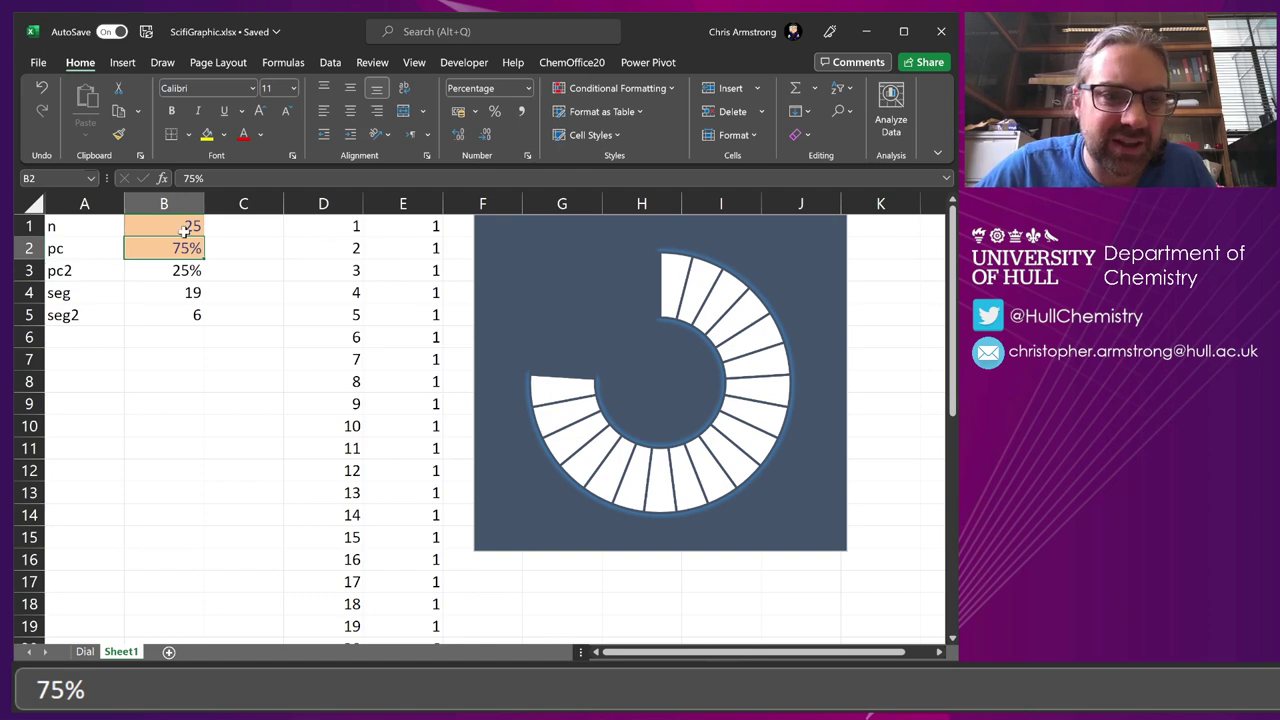
double_click(186, 226)
text(100)
key(Return)
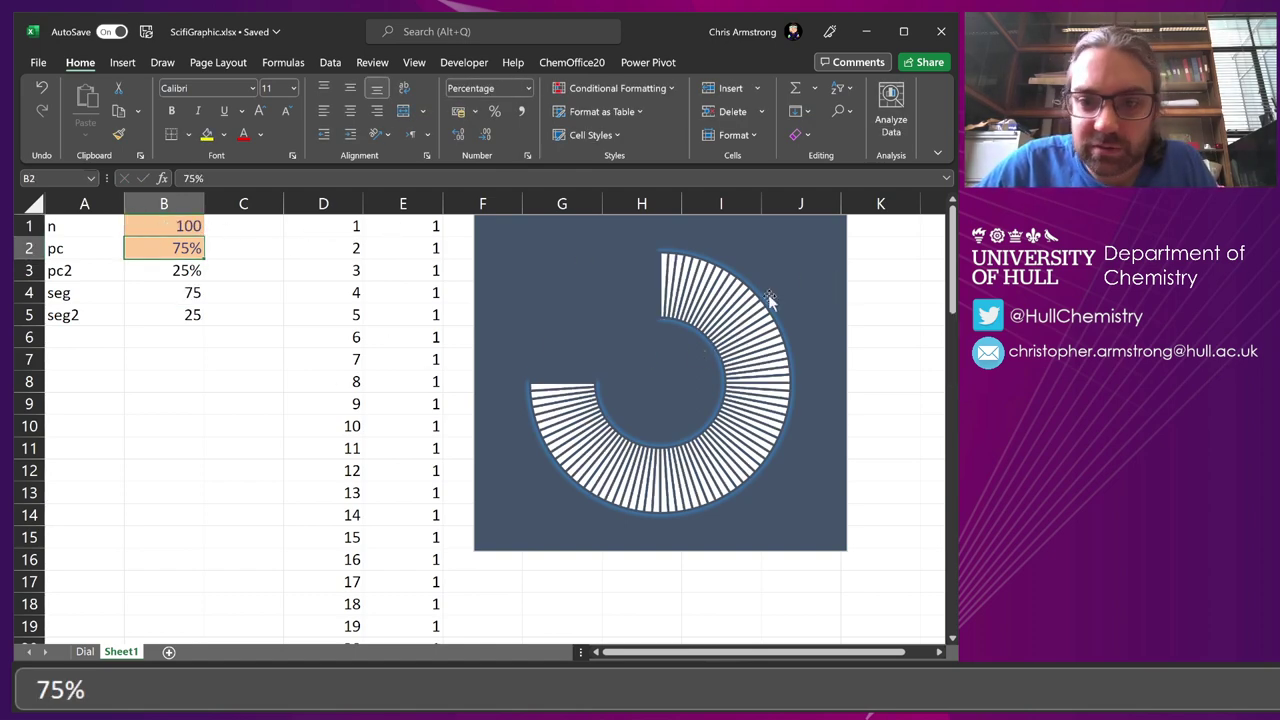
click(703, 333)
Step: Choose a thinner outline weight for the segments series' divider lines
click(725, 315)
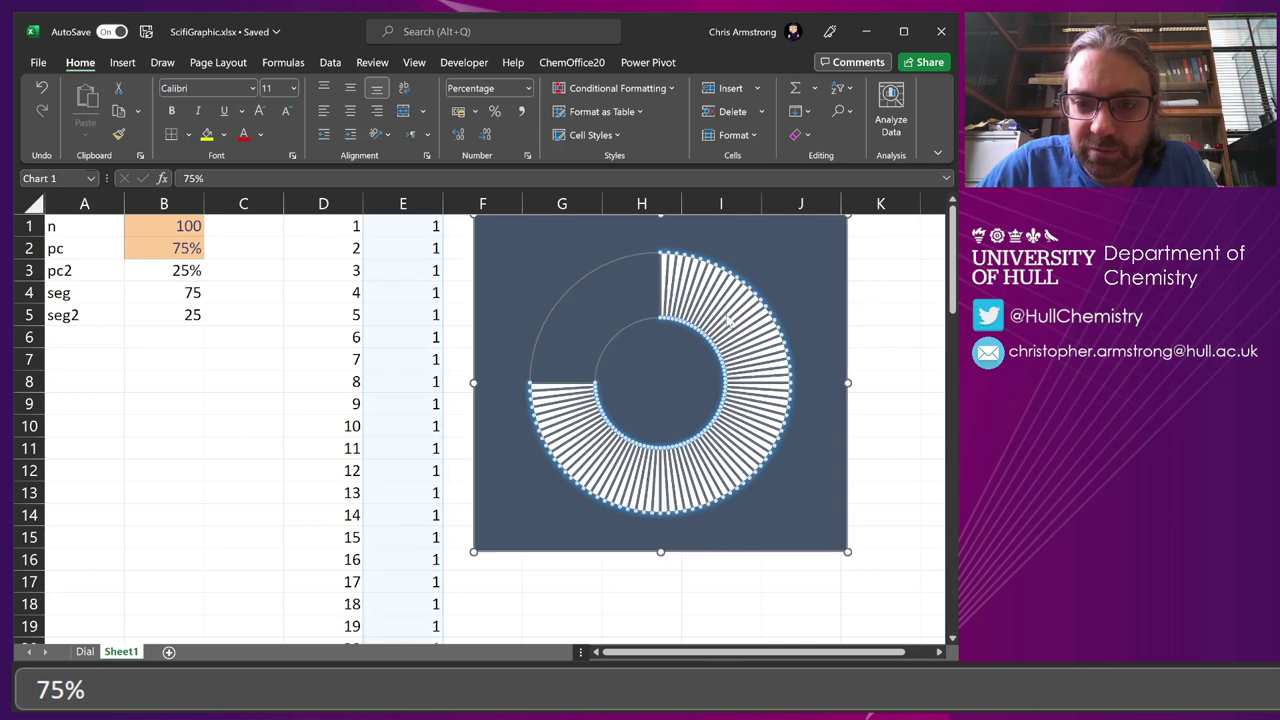
click(784, 62)
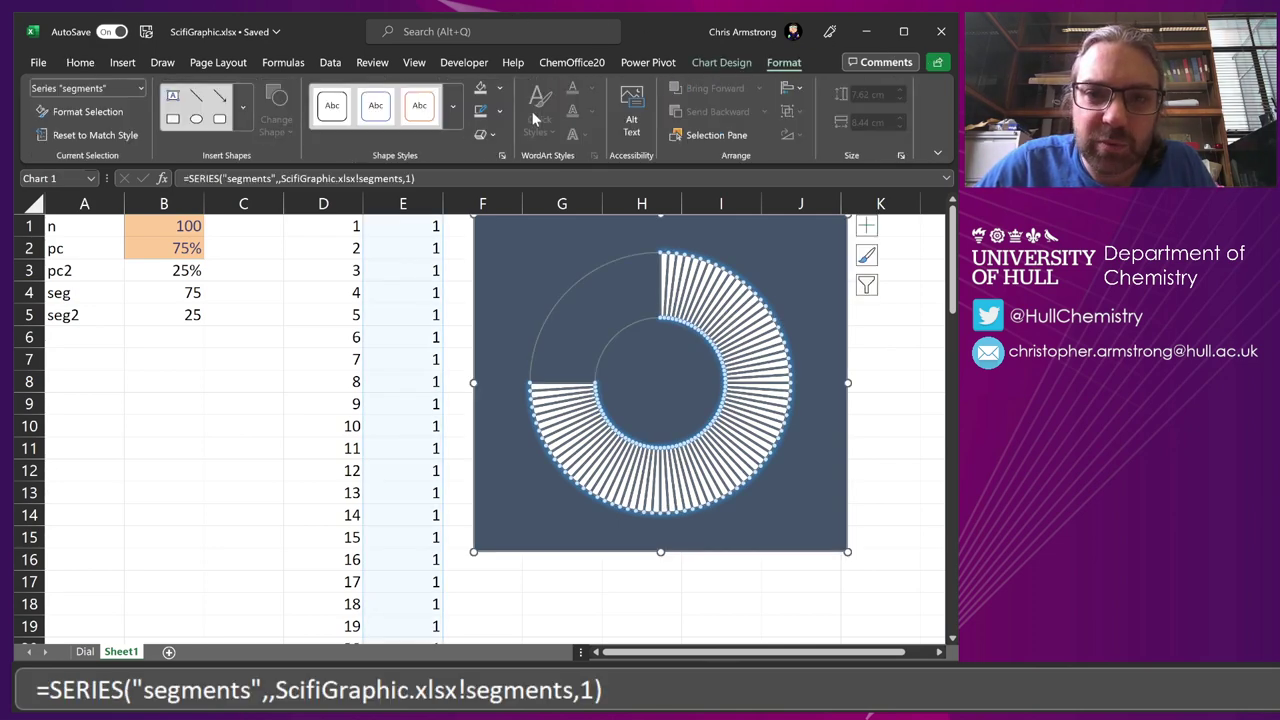
click(501, 110)
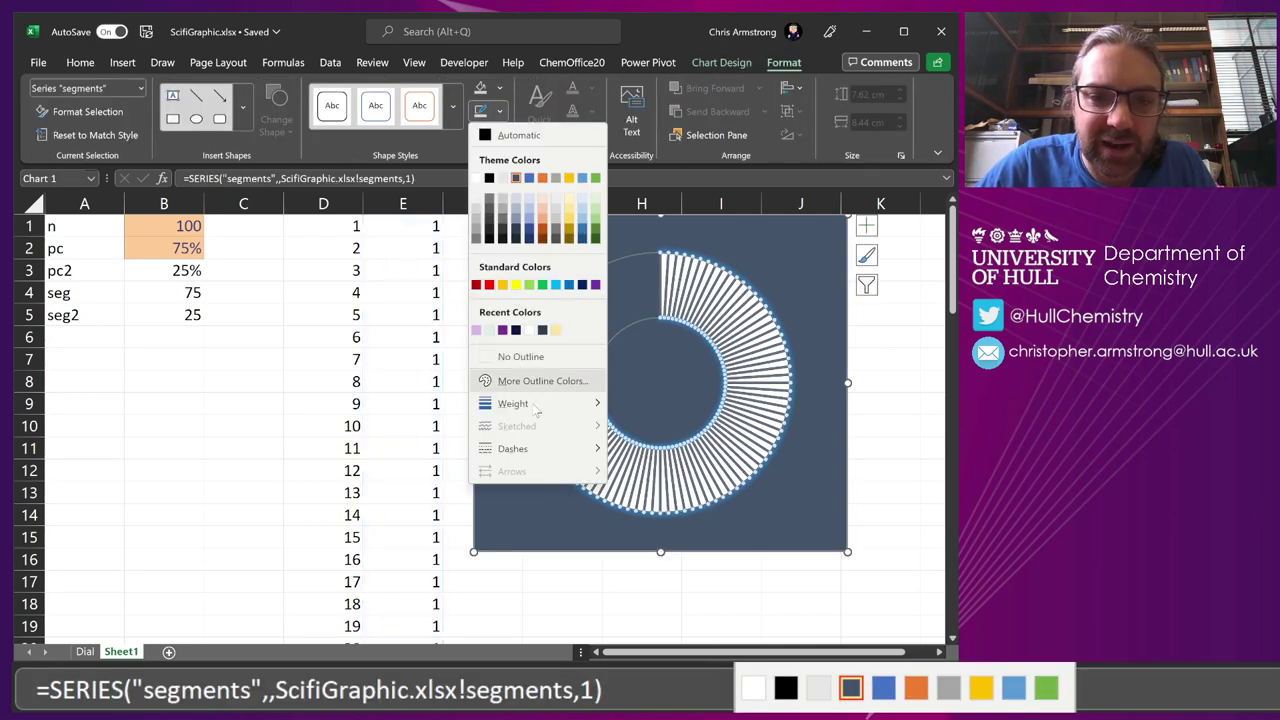
mouse_move(545, 404)
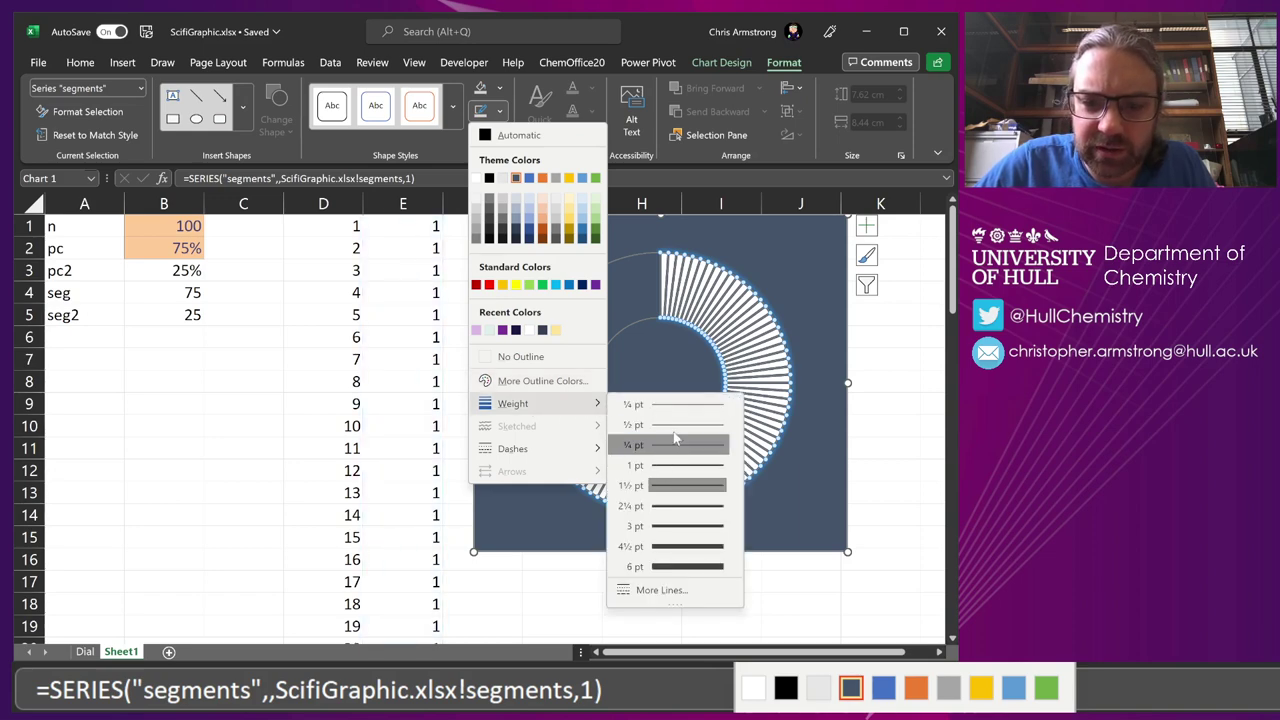
key(Escape)
key(Escape)
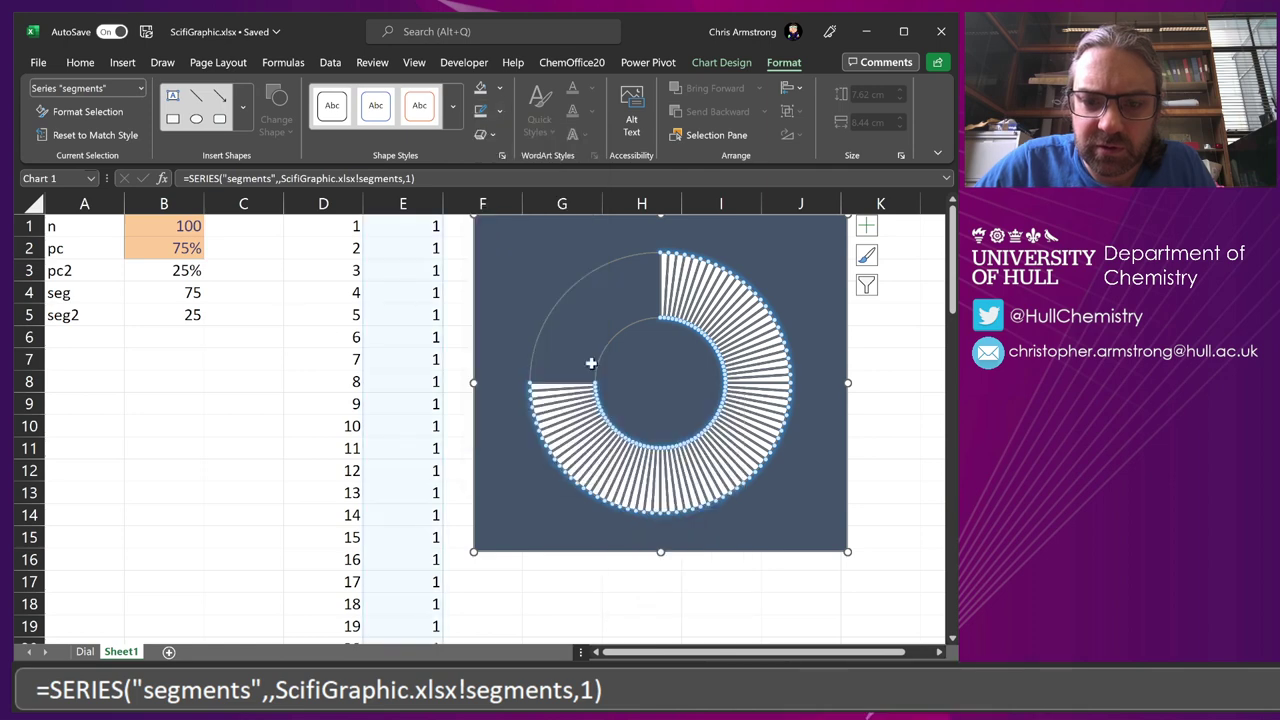
click(275, 386)
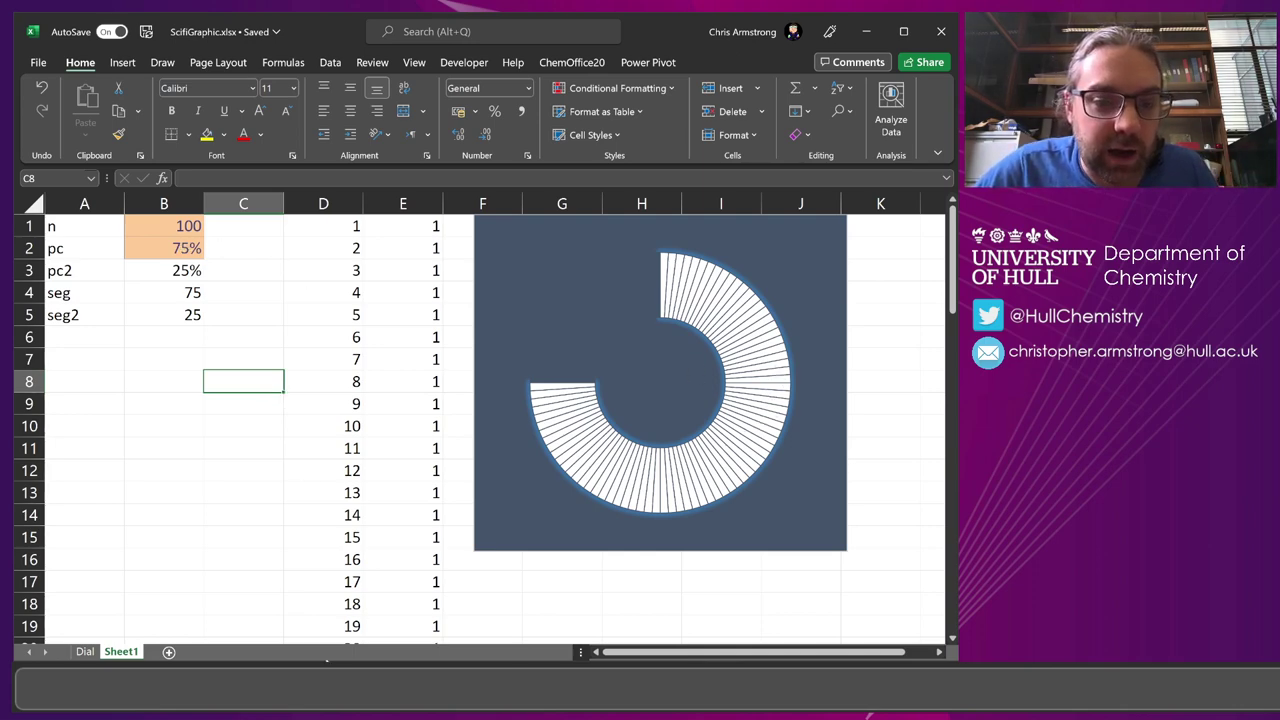
Step: On the Dial sheet, set the count in K13 to 50
click(96, 652)
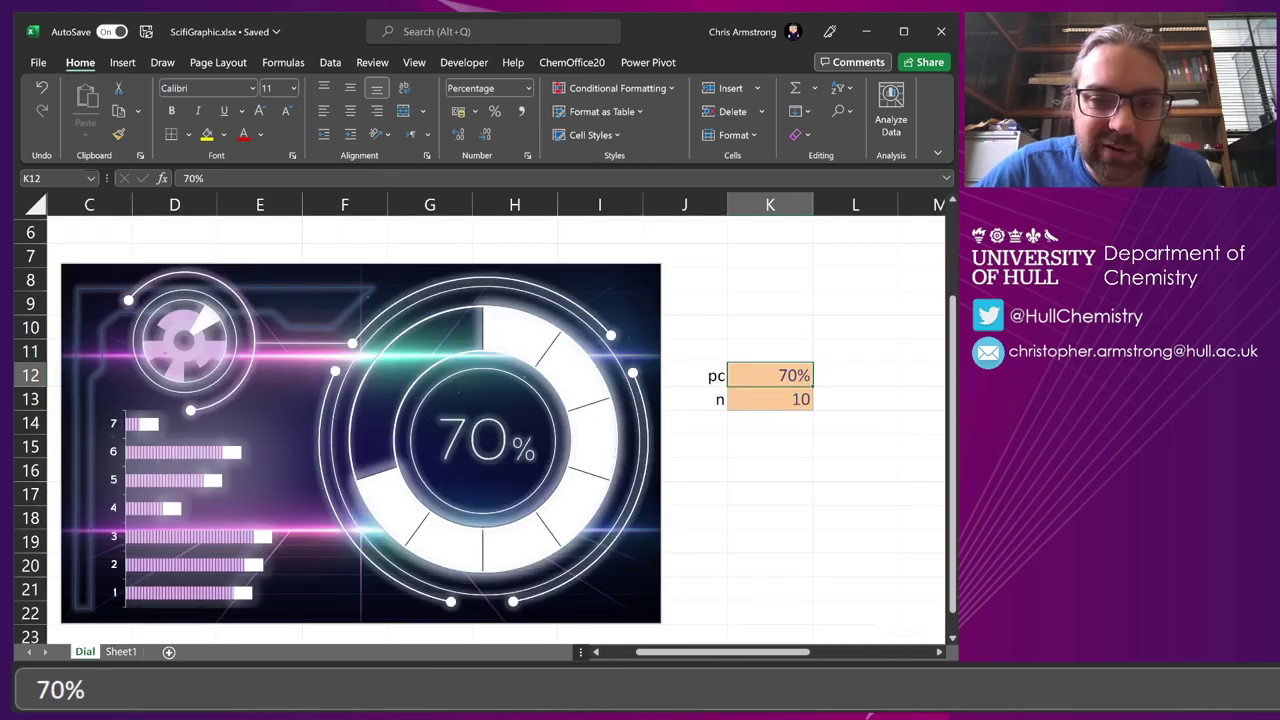
click(769, 400)
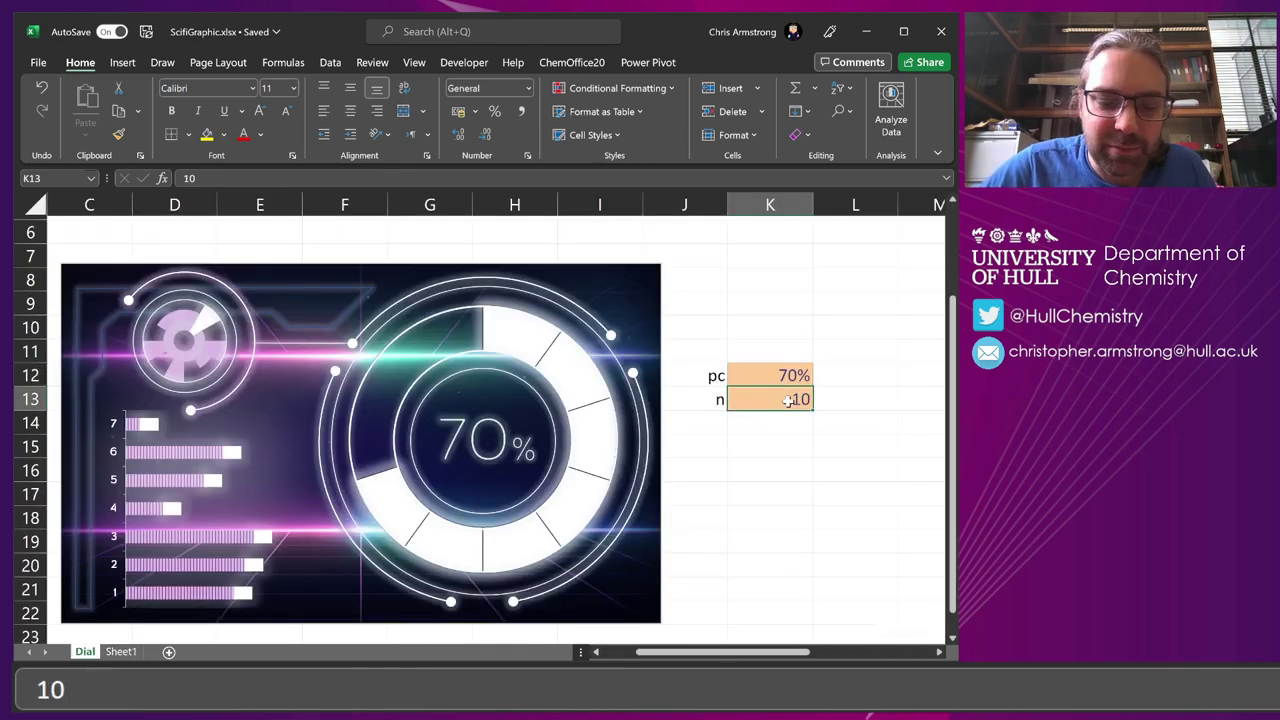
text(50)
key(Return)
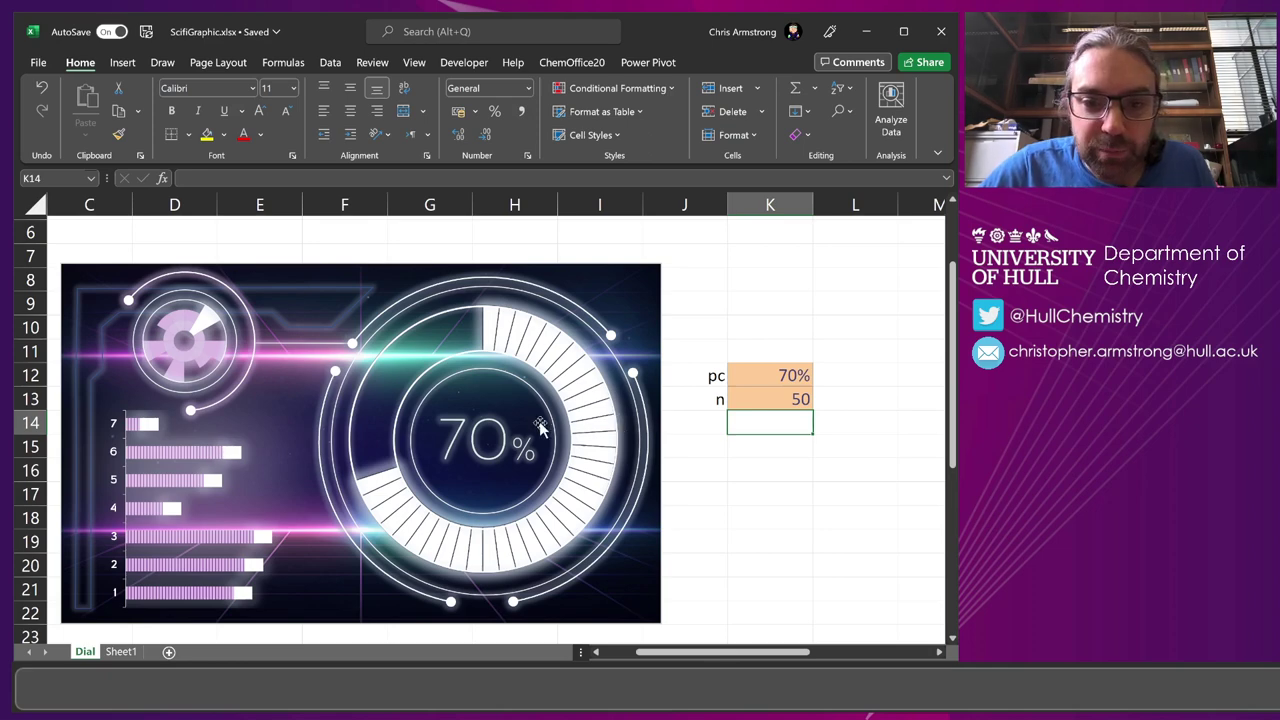
Step: Compare with the chart on Sheet1, then return to the Dial sheet
click(121, 651)
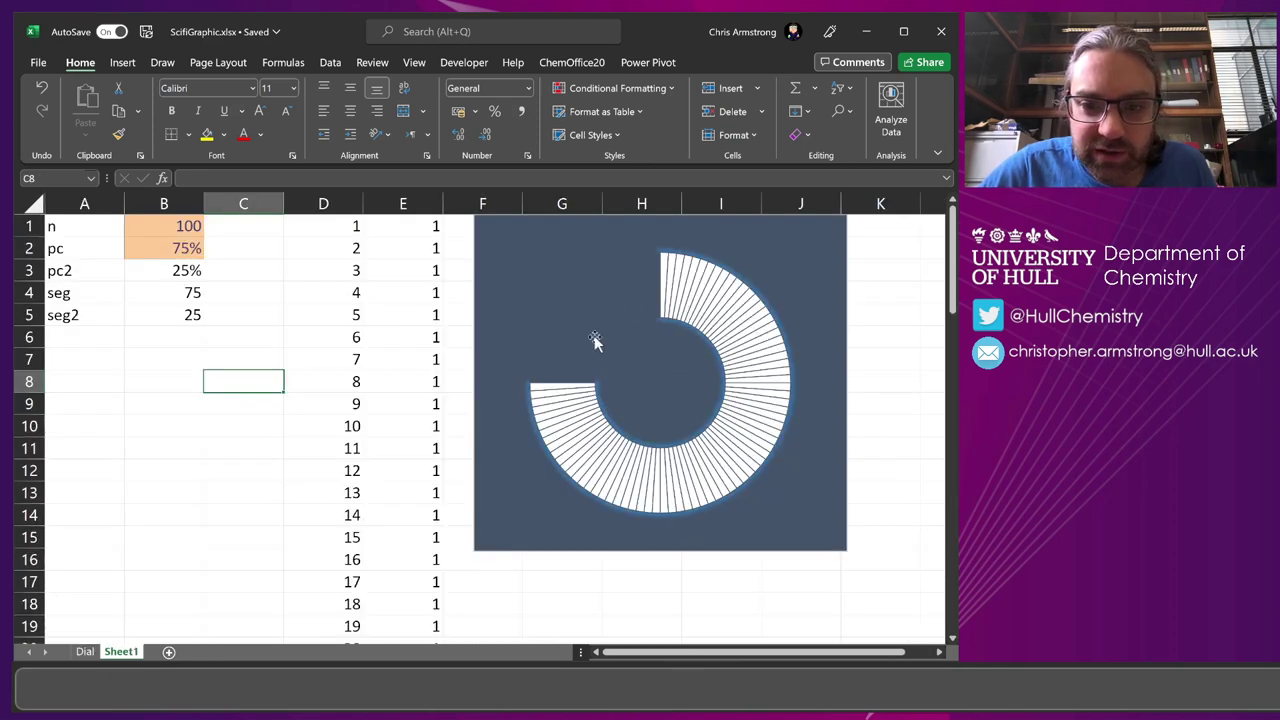
mouse_move(601, 311)
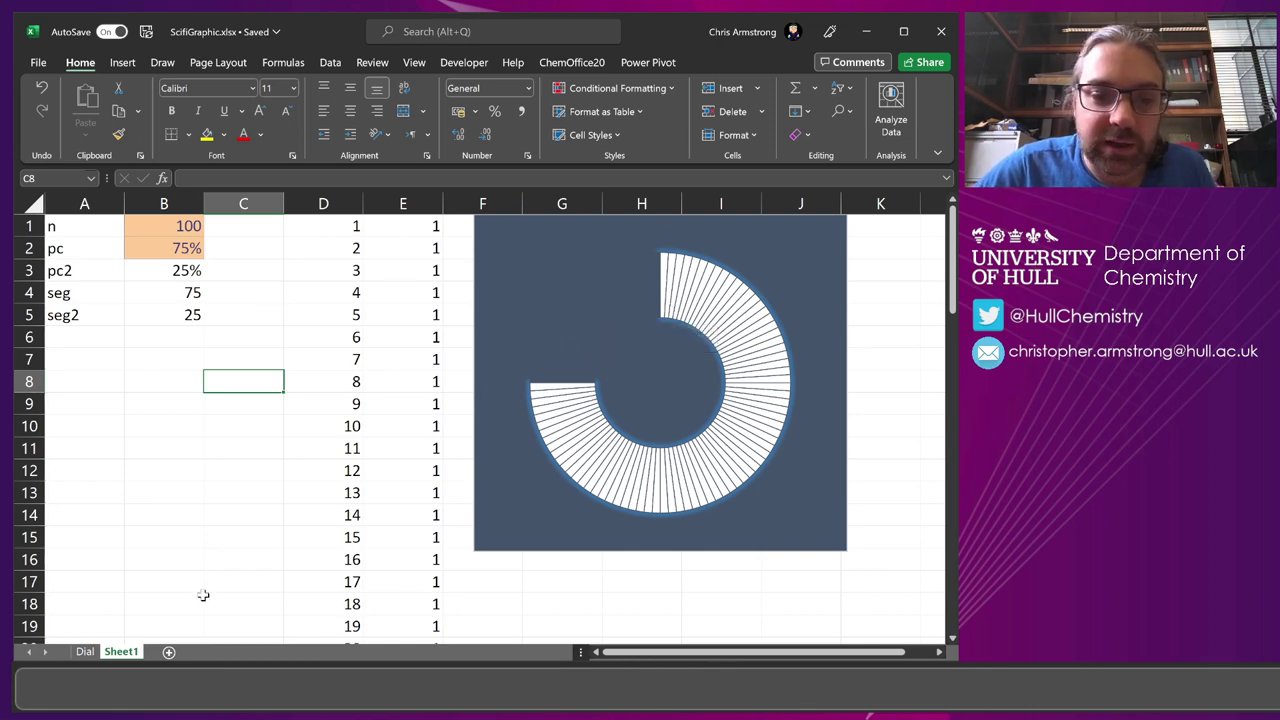
click(85, 651)
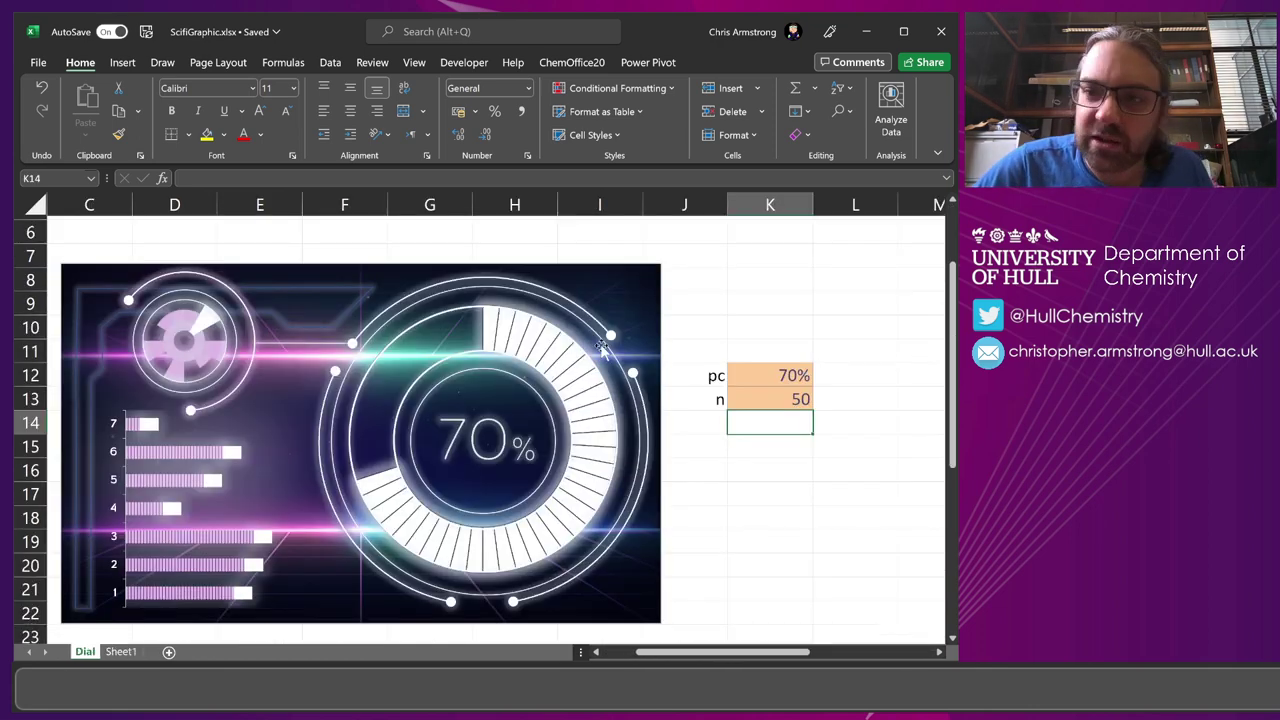